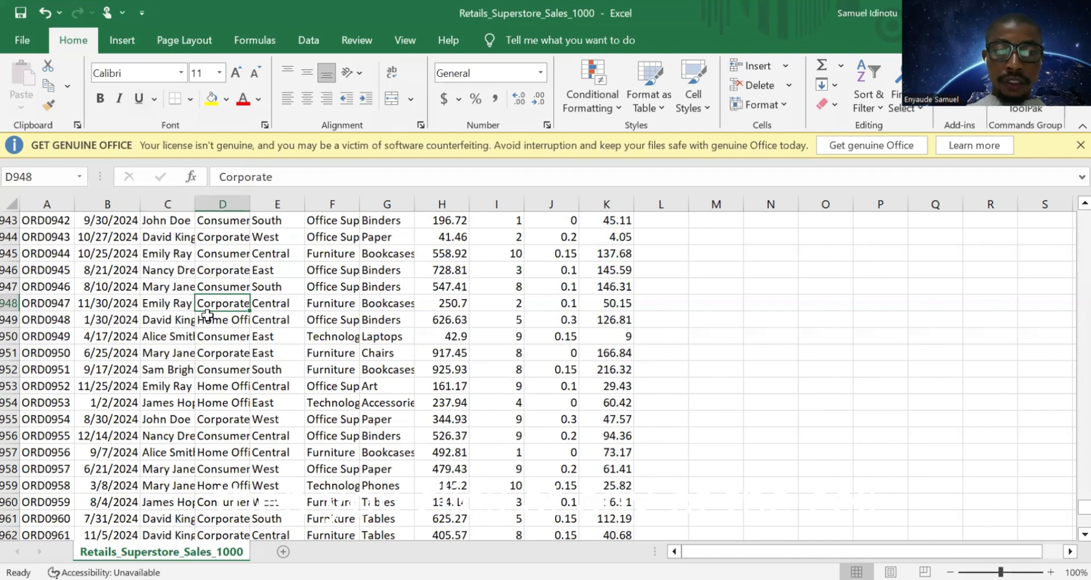
Step: Convert the sales data range A1:K1001 into a table with headers and save the workbook
left_click(105, 36)
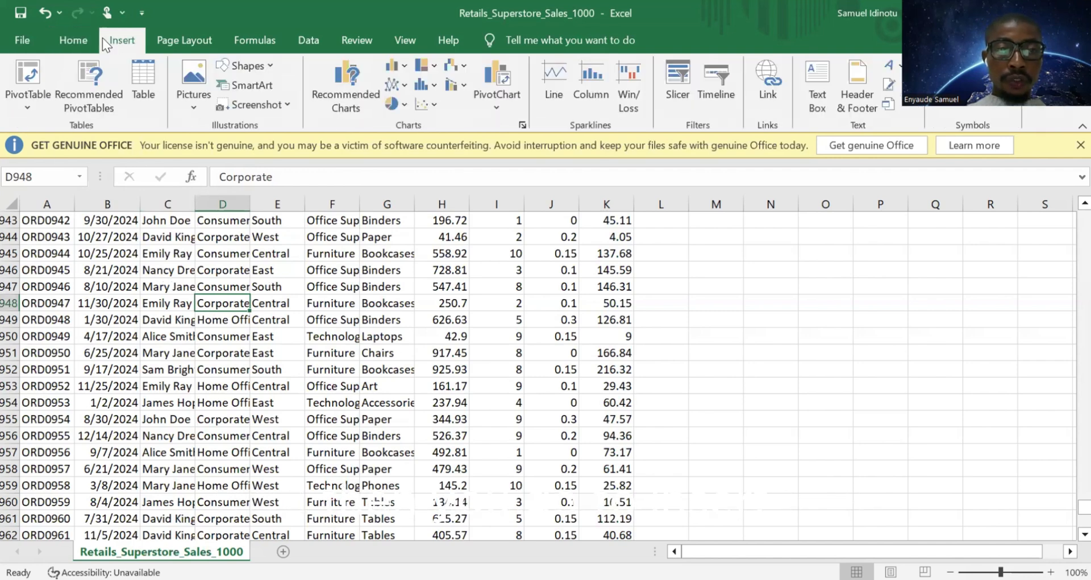
left_click(141, 85)
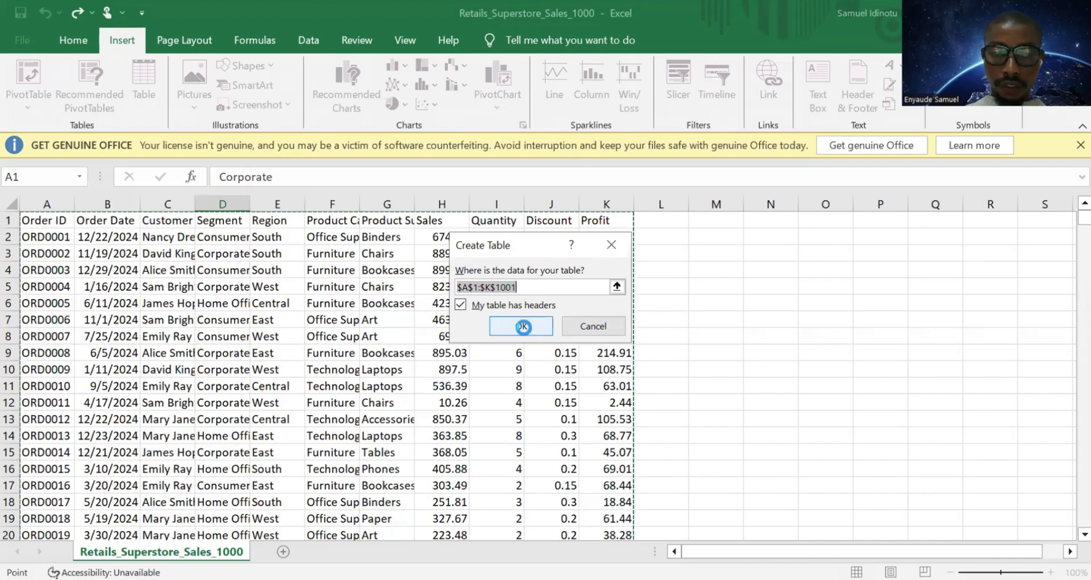
left_click(528, 326)
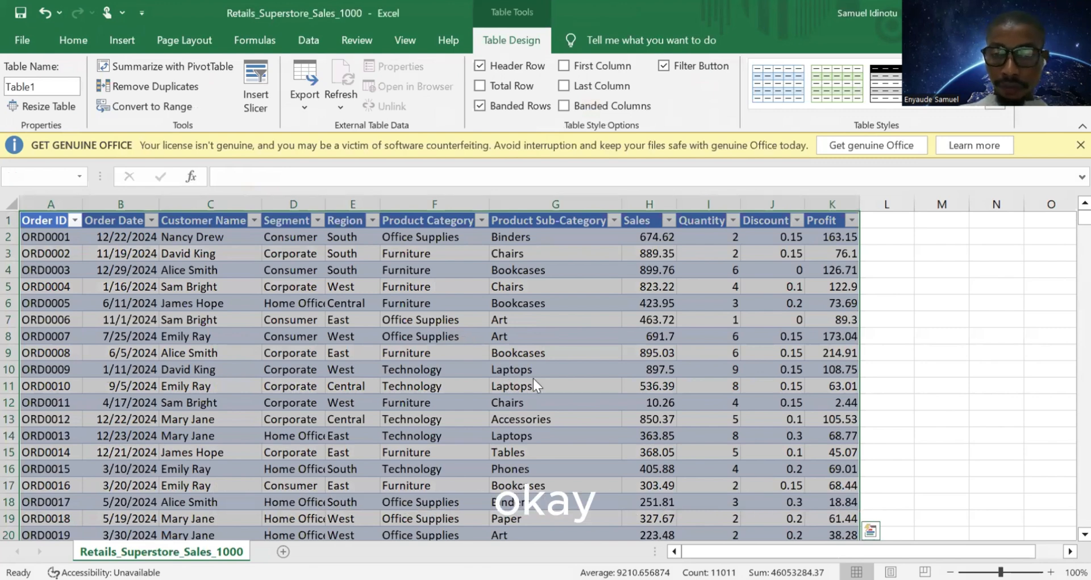
key("ctrl+s")
left_click(588, 353)
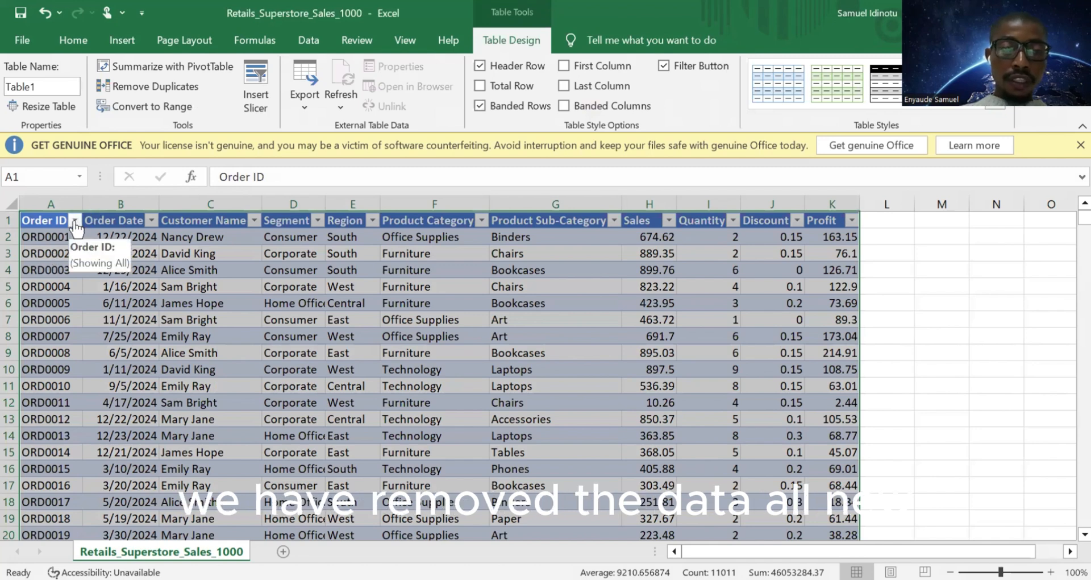
Step: Check the Customer Name column's filter values for blank or missing entries
left_click(254, 221)
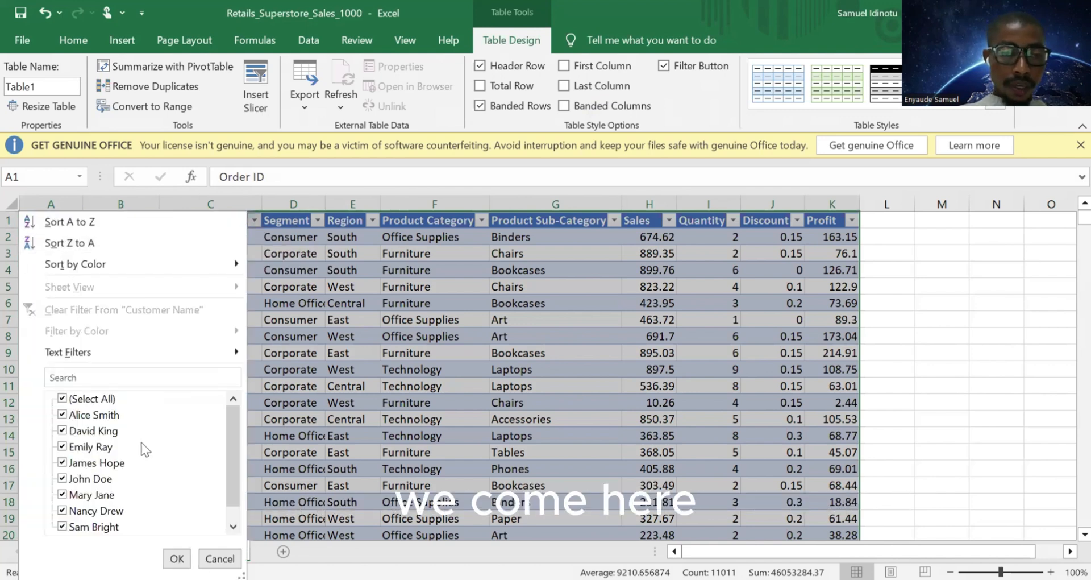
scroll(82, 510, "down", 1)
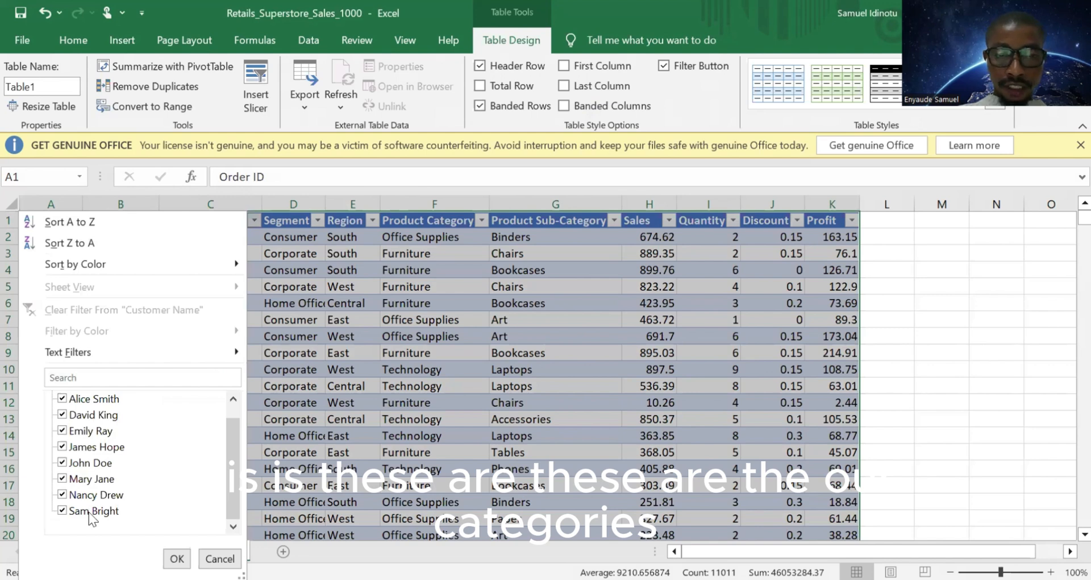
scroll(91, 515, "up", 1)
scroll(109, 449, "down", 1)
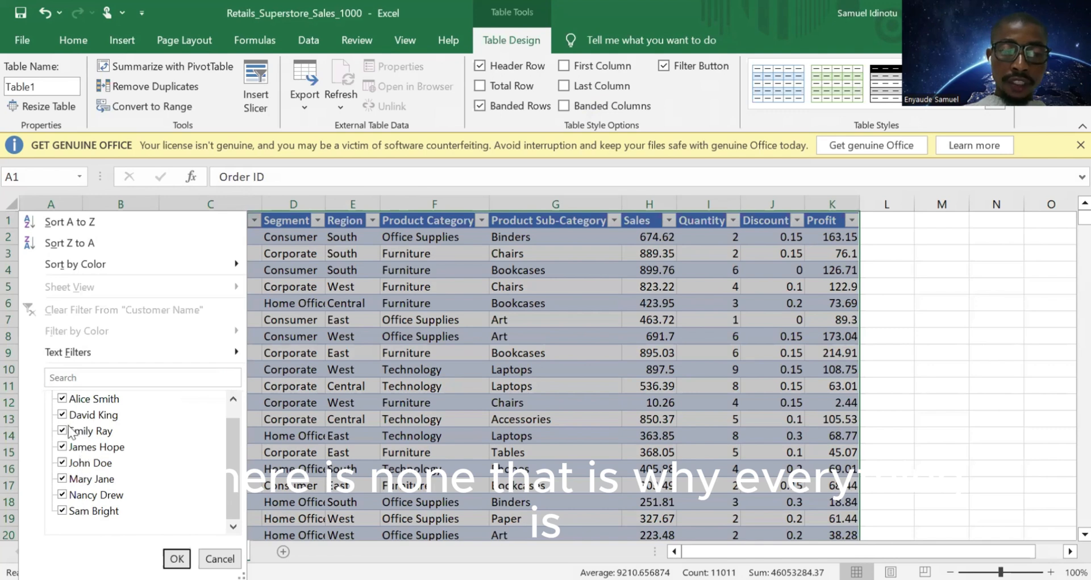
scroll(88, 457, "up", 1)
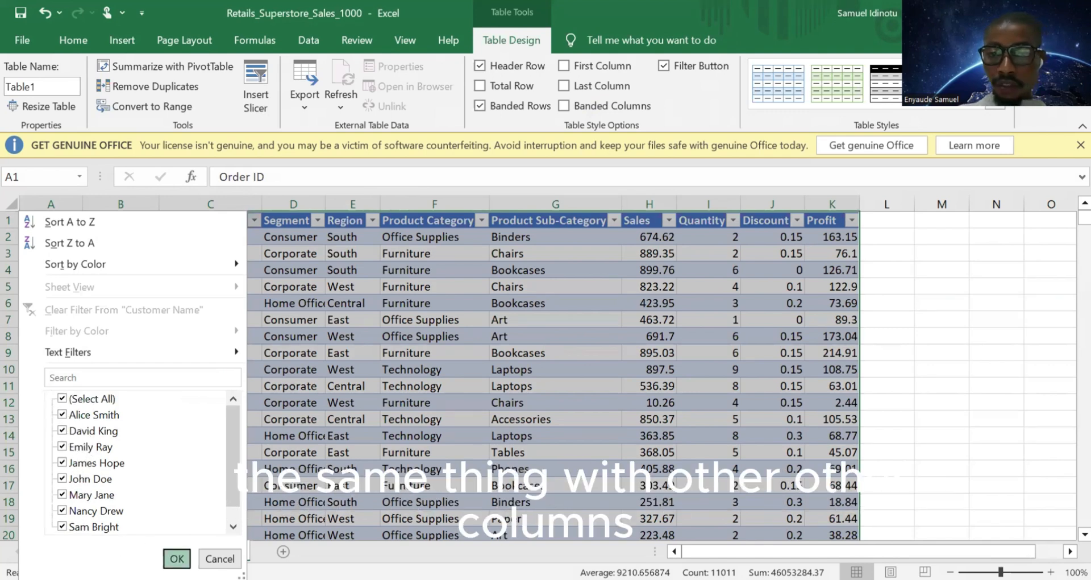
left_click(176, 558)
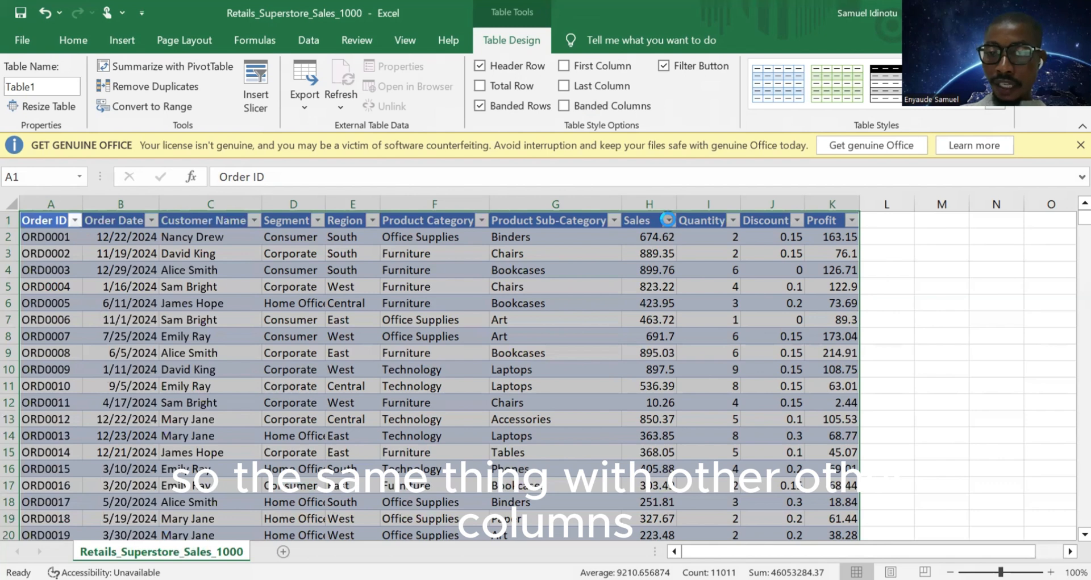
Step: Check the Sales column's filter values for blank or missing entries
left_click(669, 220)
scroll(533, 502, "down", 15)
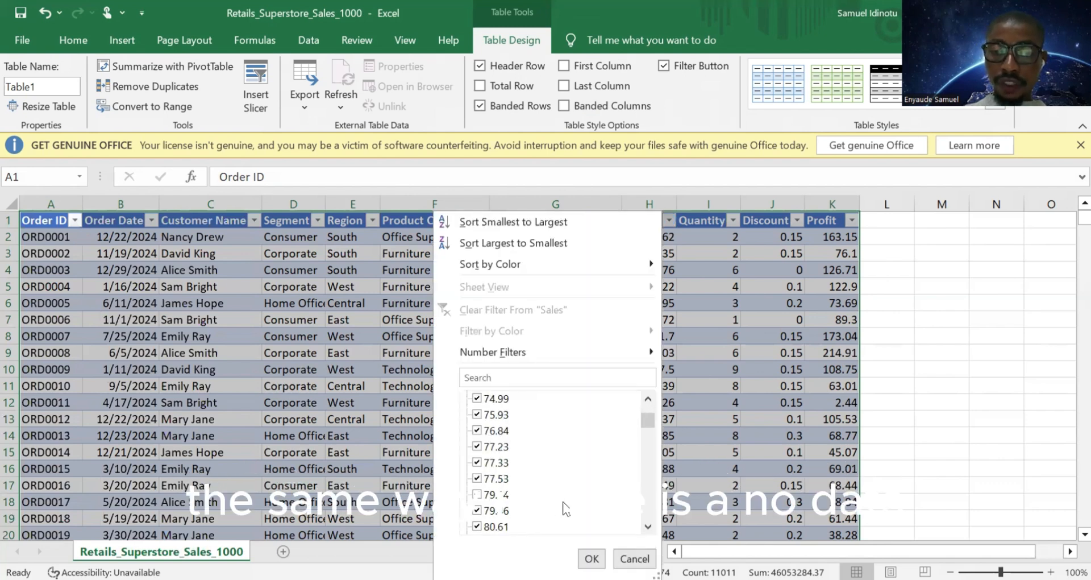
scroll(615, 508, "down", 10)
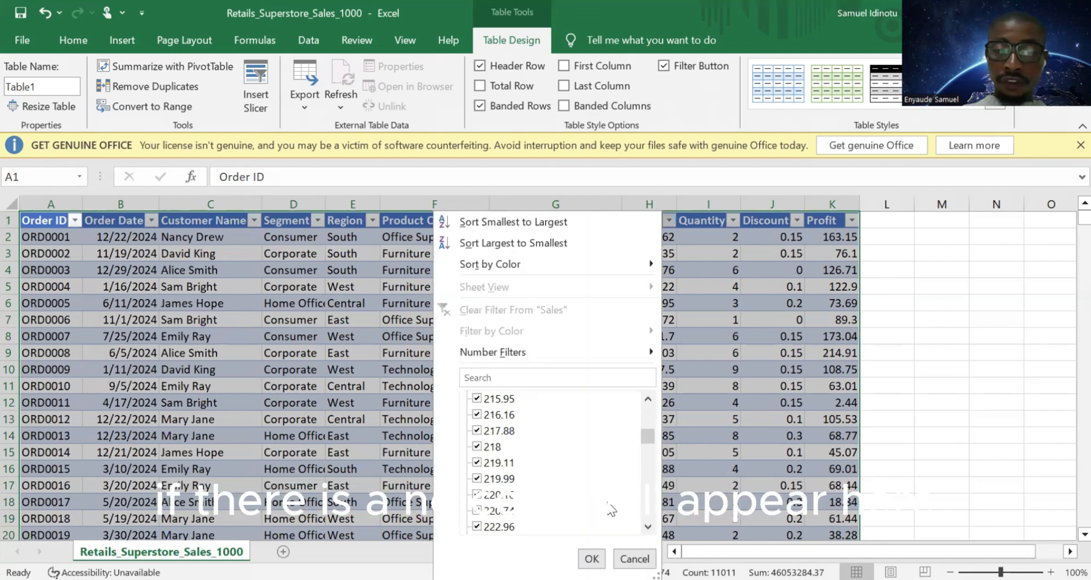
scroll(569, 505, "down", 3)
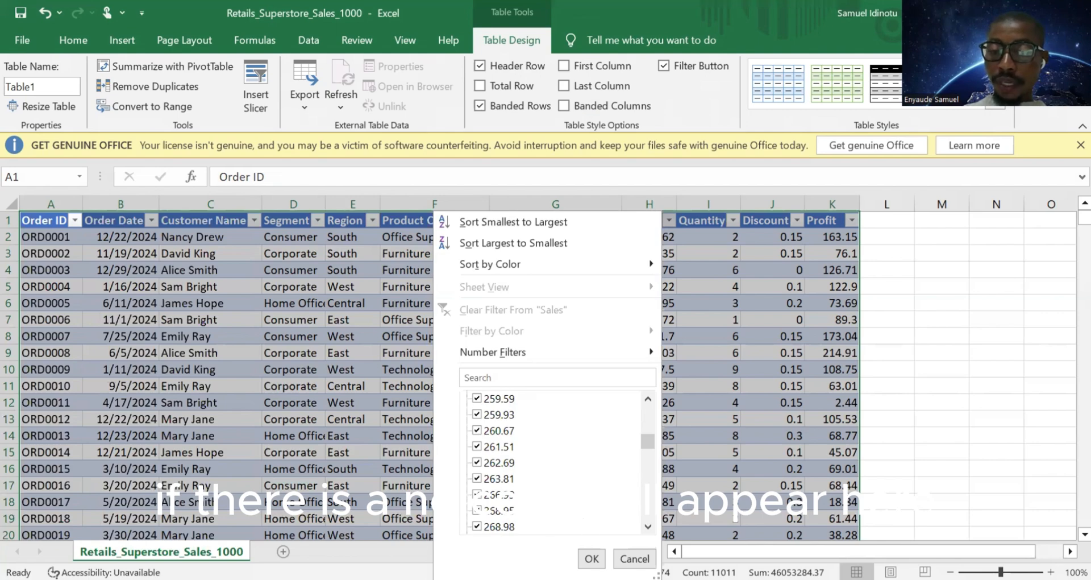
left_click(591, 559)
Step: Look through the table's rows for duplicate orders
scroll(459, 387, "down", 5)
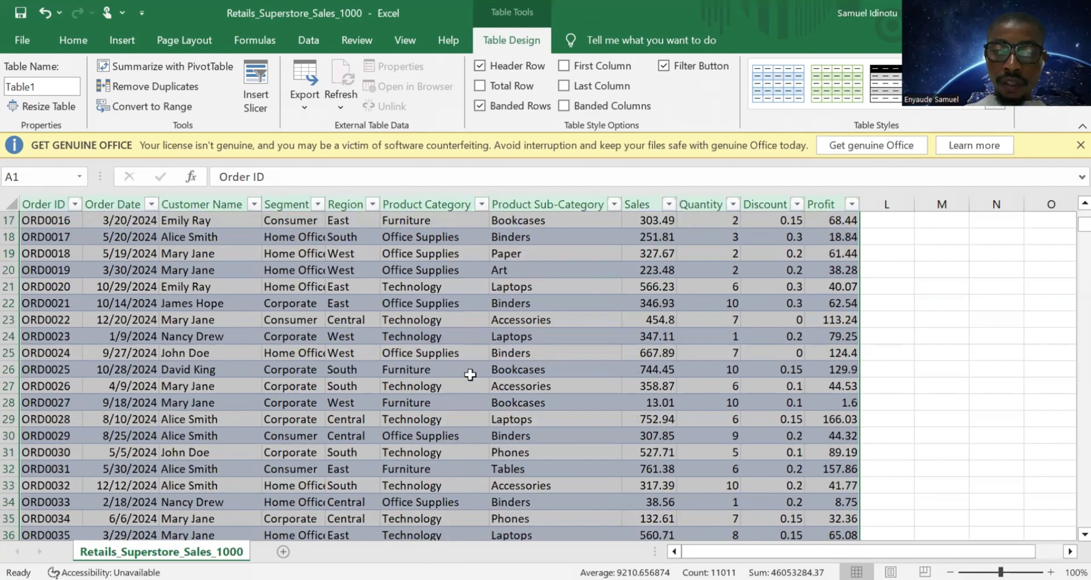
scroll(470, 373, "down", 12)
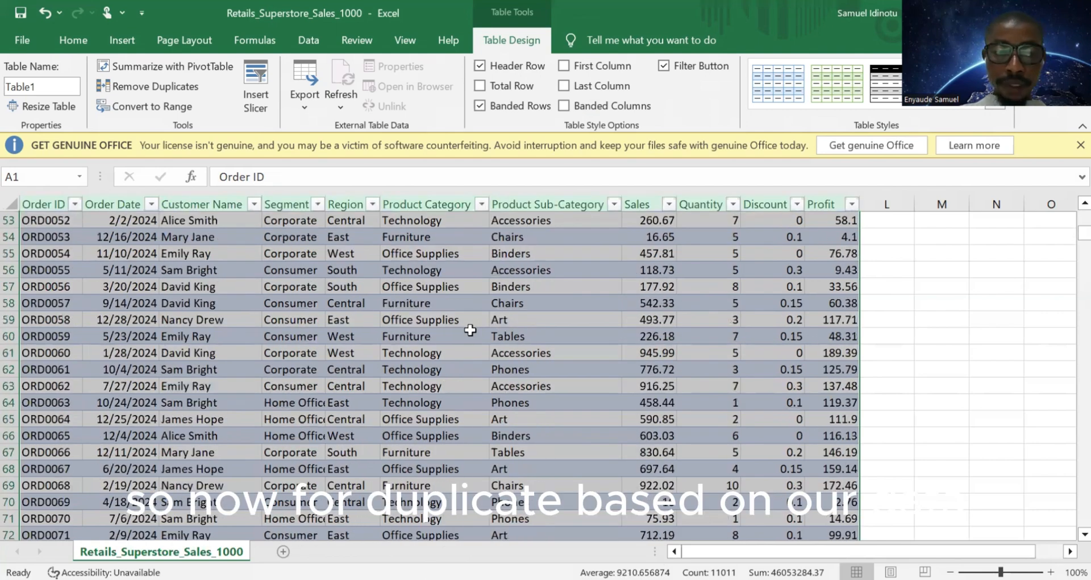
scroll(470, 329, "down", 20)
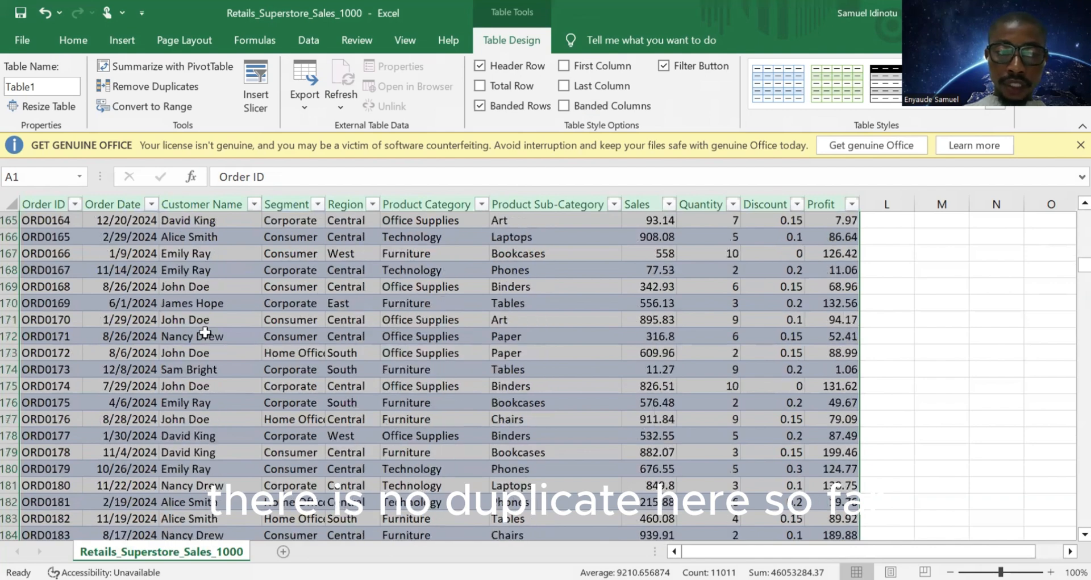
scroll(205, 333, "up", 20)
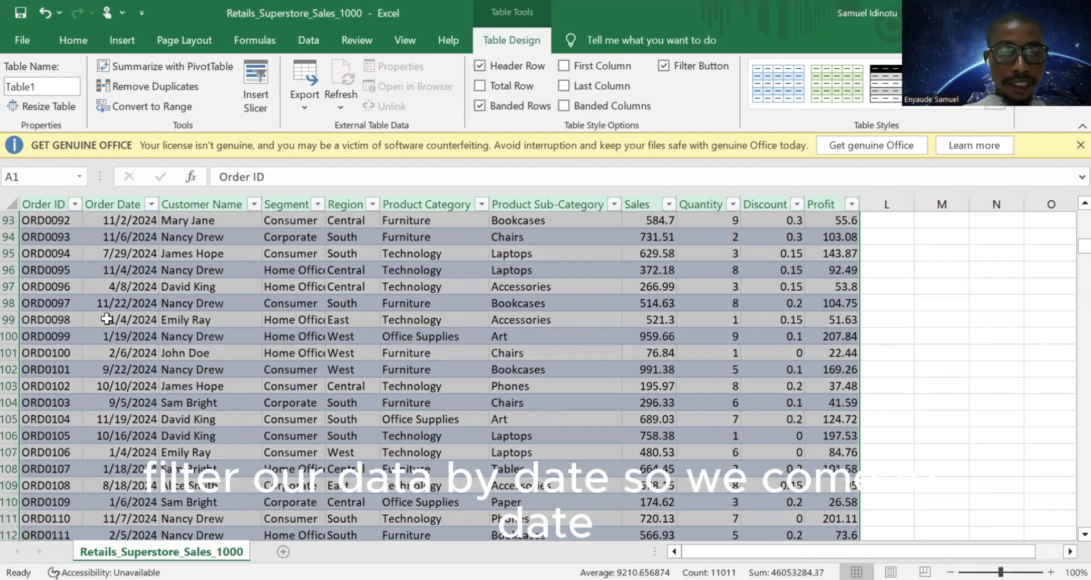
Step: Sort the table by the Order Date column from oldest to newest
left_click(127, 205)
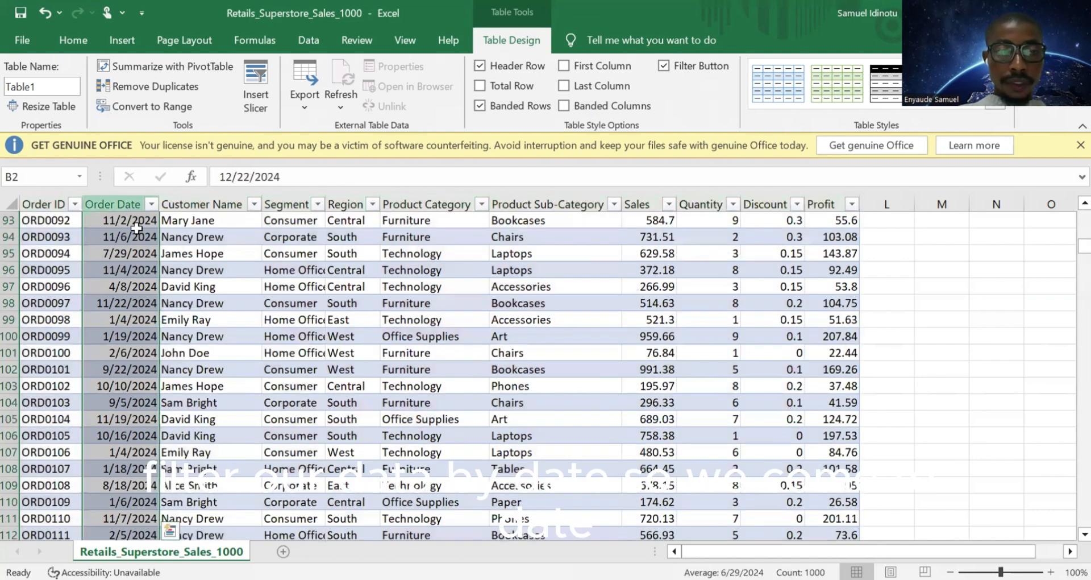
right_click(134, 388)
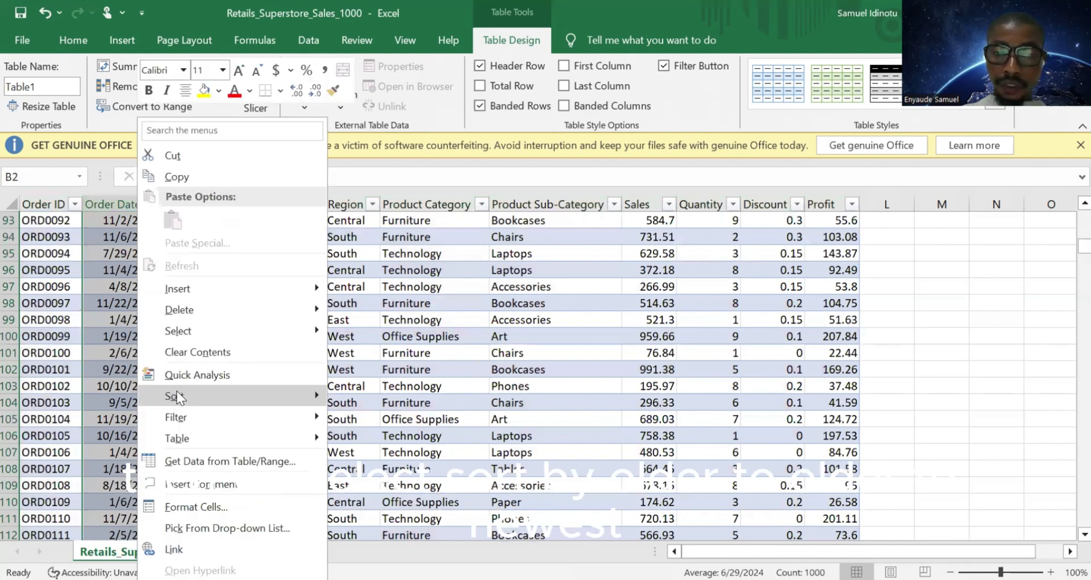
mouse_move(204, 392)
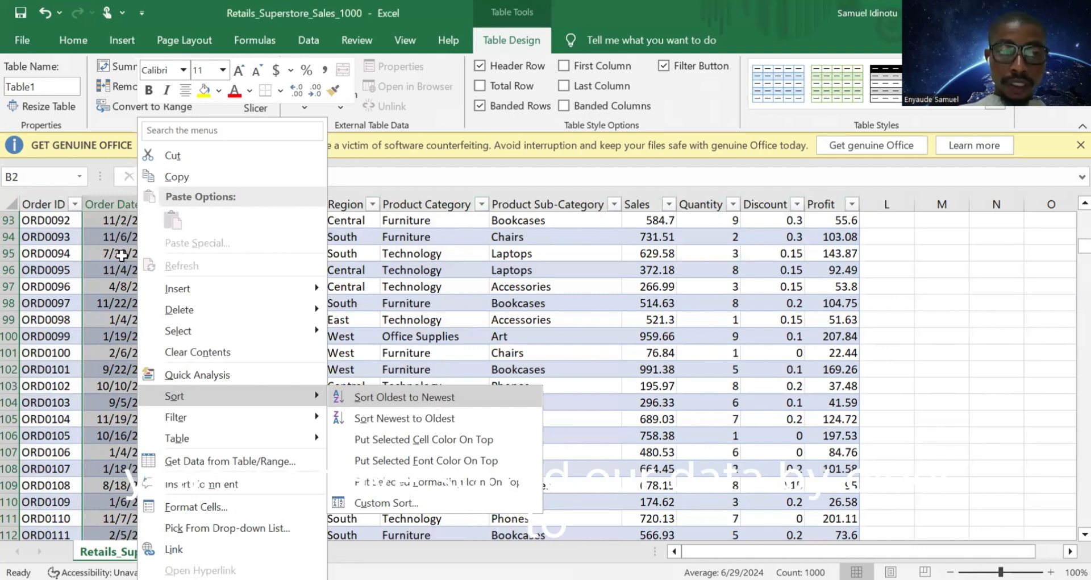
key("Return")
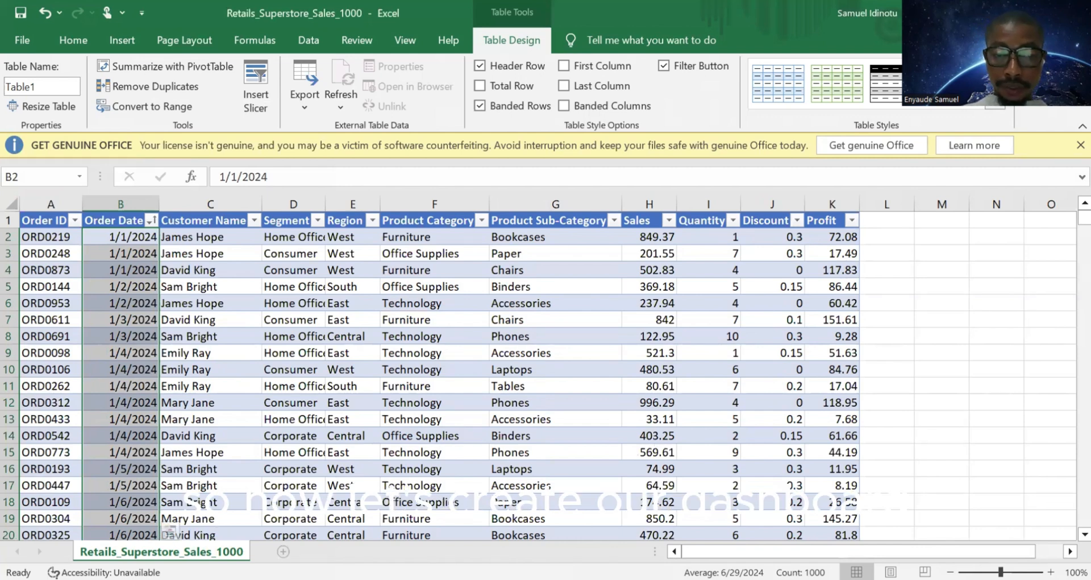
Step: Add a new worksheet and name it Dashboard
left_click(283, 551)
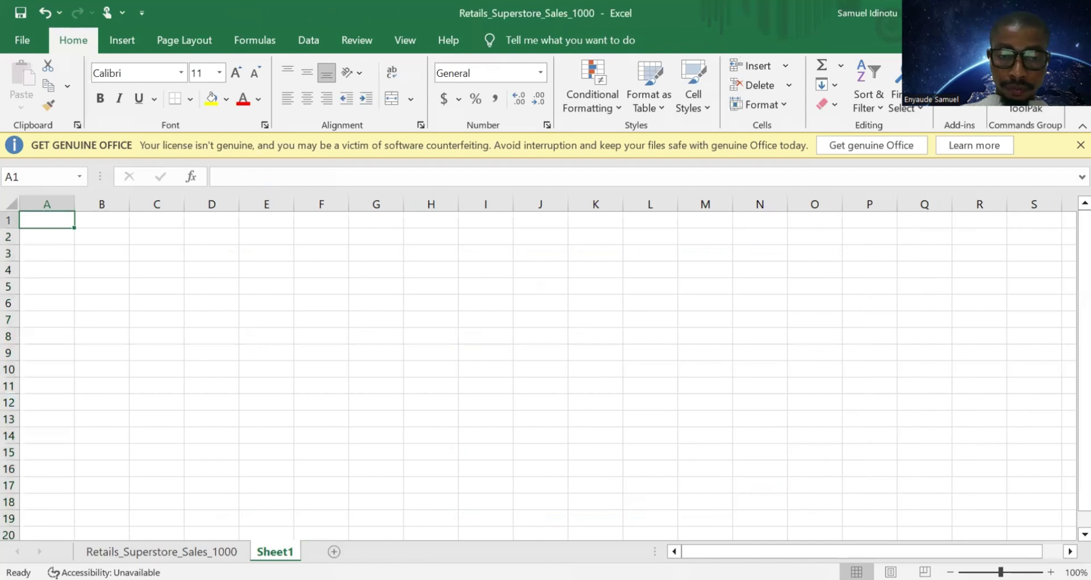
right_click(280, 550)
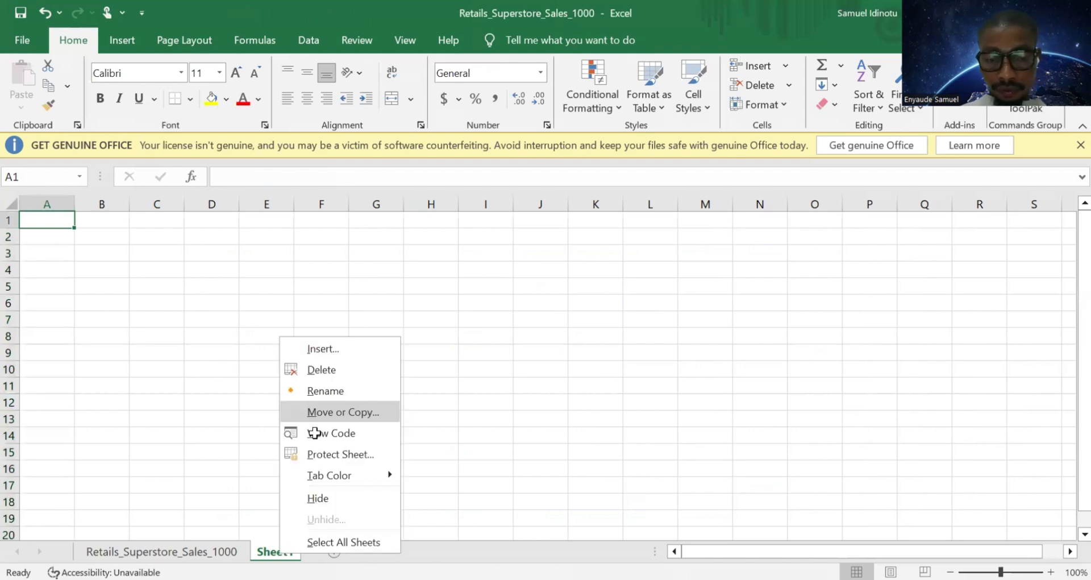
type("rD")
type("a")
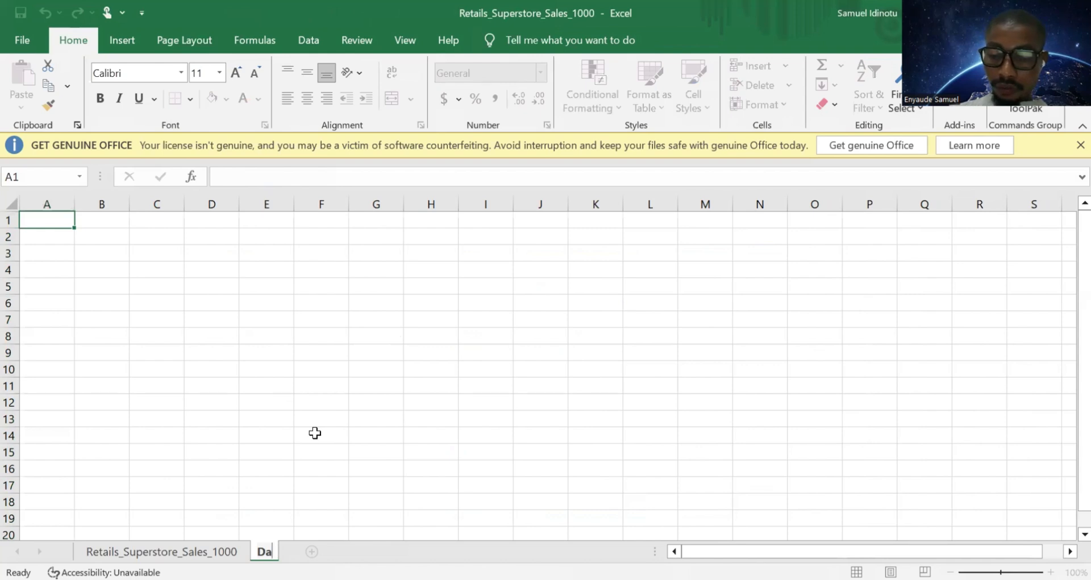
type("sb")
key("BackSpace")
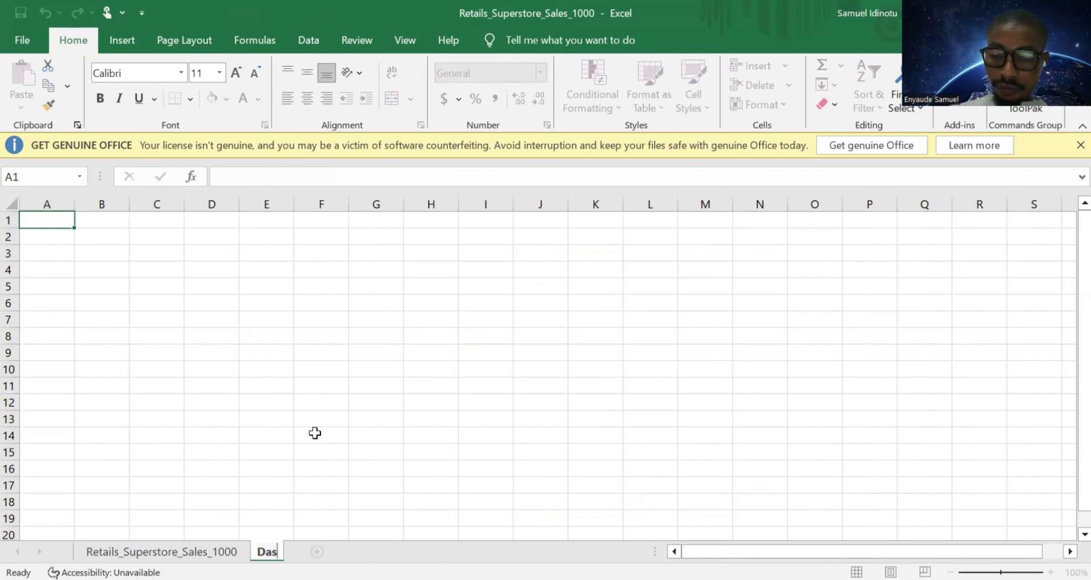
type("hBA")
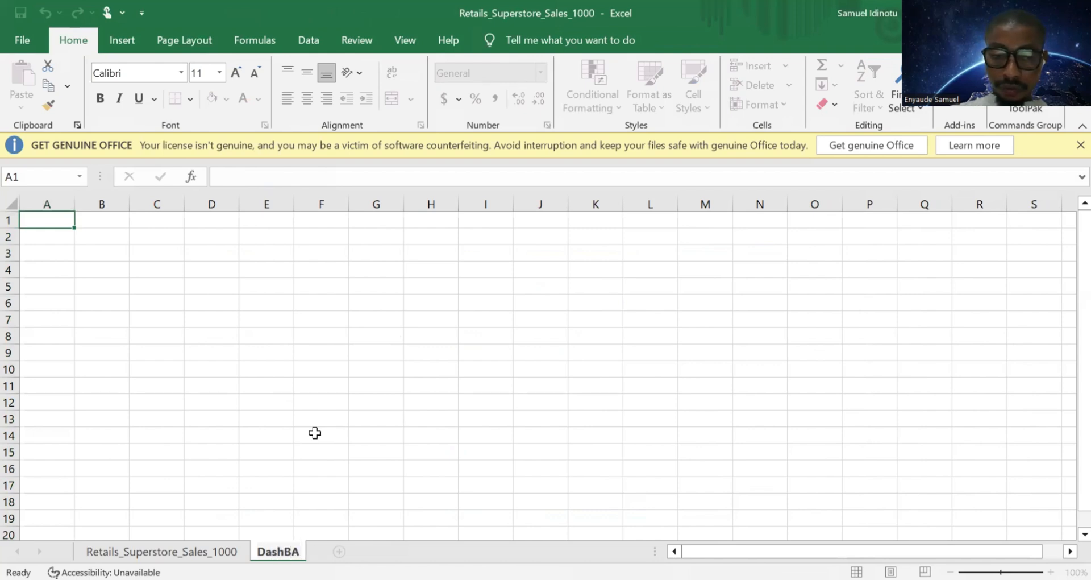
key("BackSpace")
key("BackSpace")
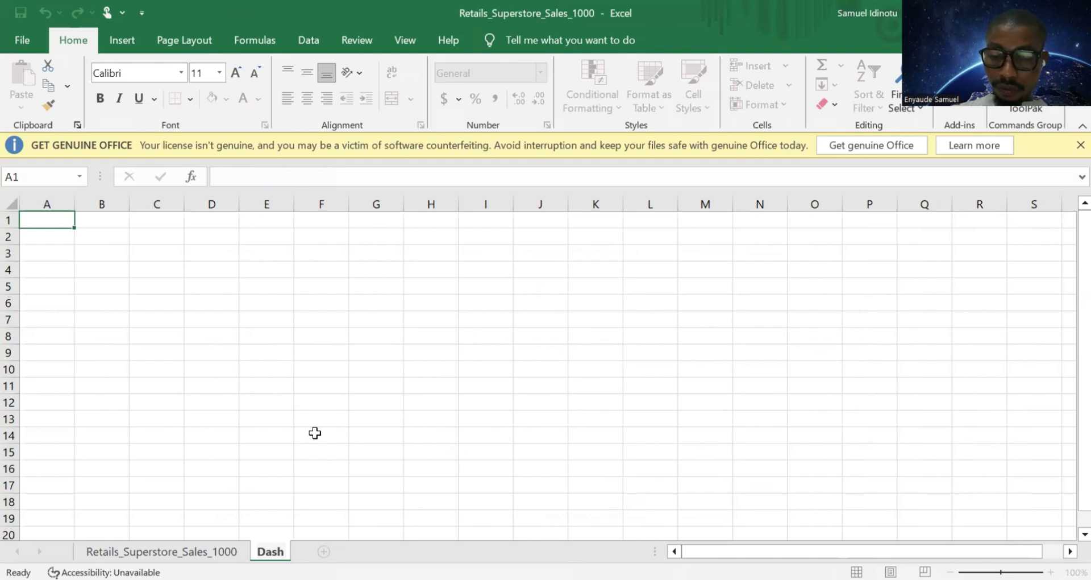
type("boar")
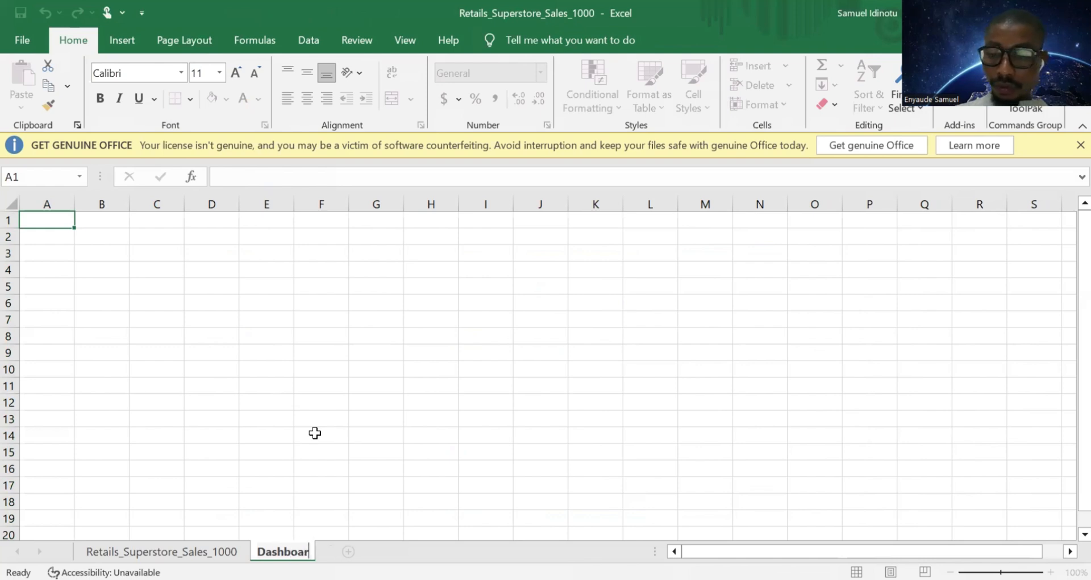
type("d")
key("Return")
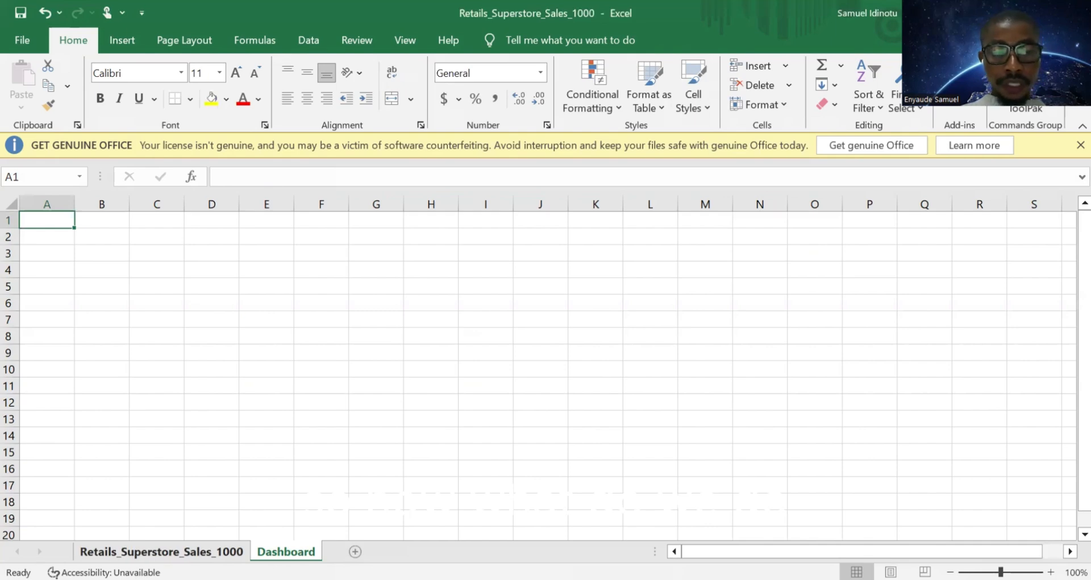
Step: Create a PivotTable from Table1 on the Retails_Superstore_Sales_1000 sheet, placing it in a new worksheet
left_click(162, 551)
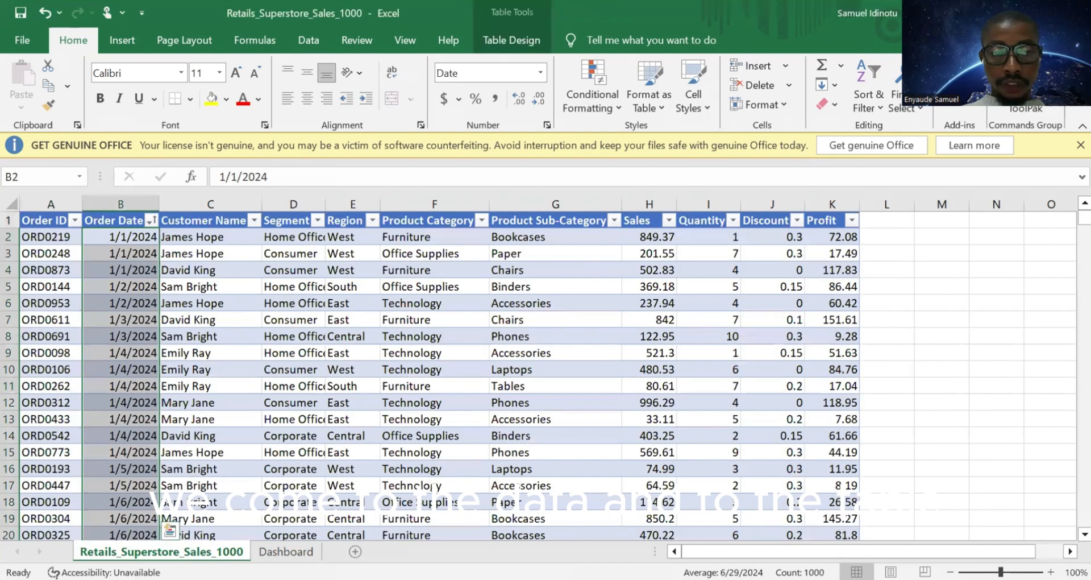
left_click(247, 338)
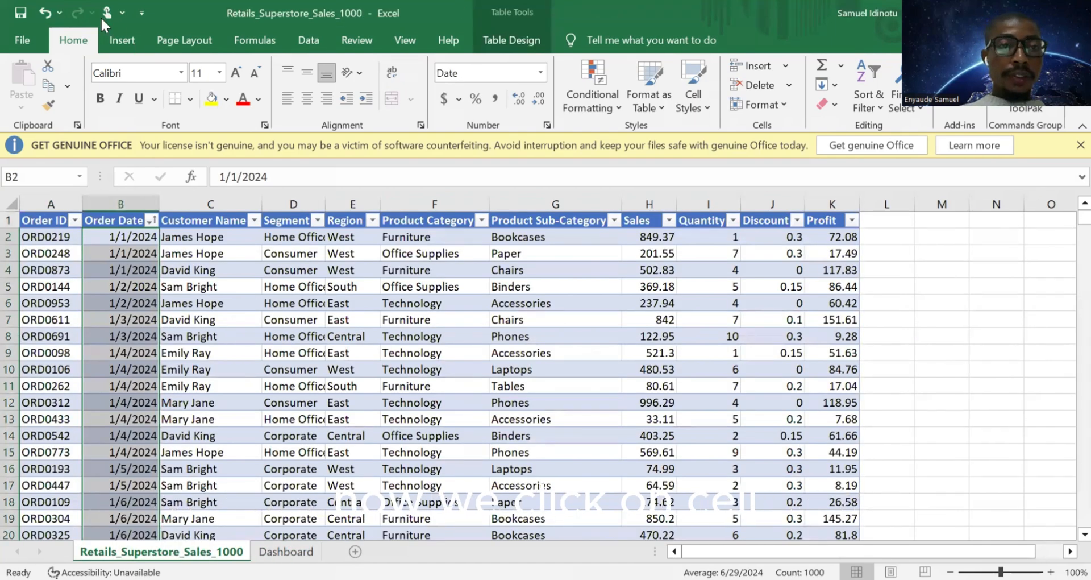
left_click(108, 50)
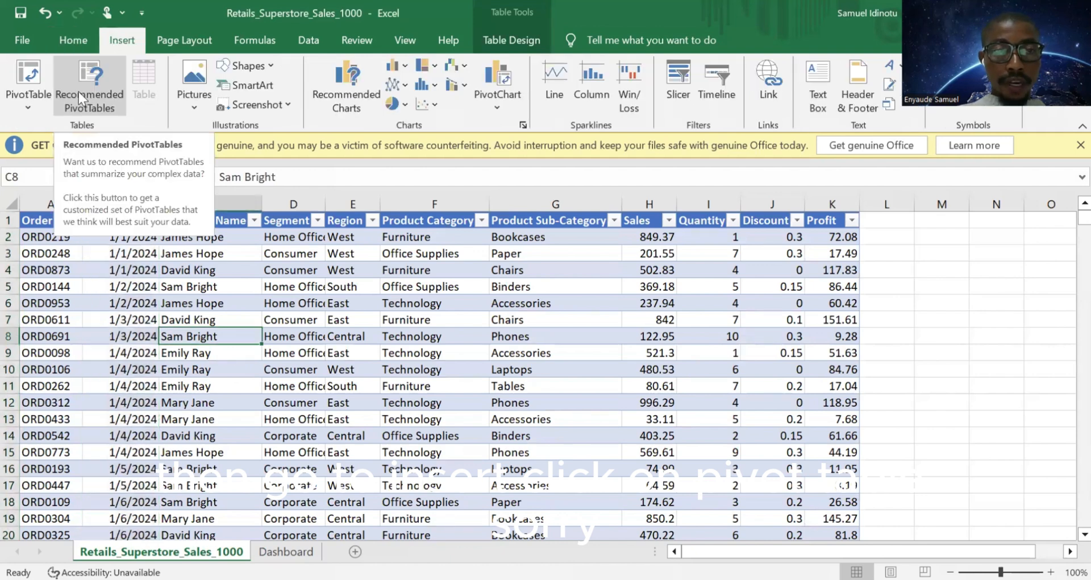
left_click(78, 91)
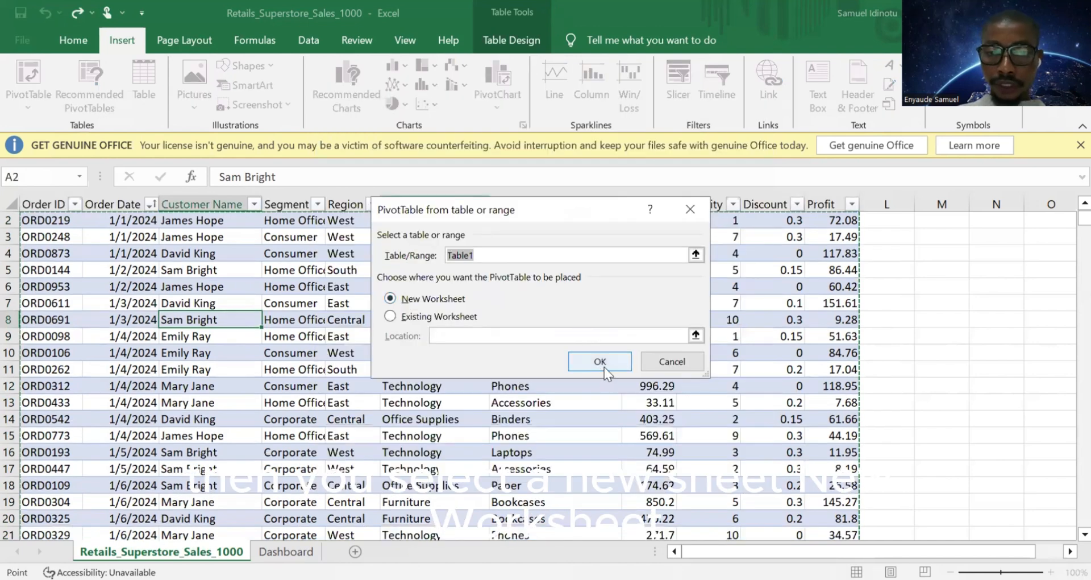
left_click(604, 368)
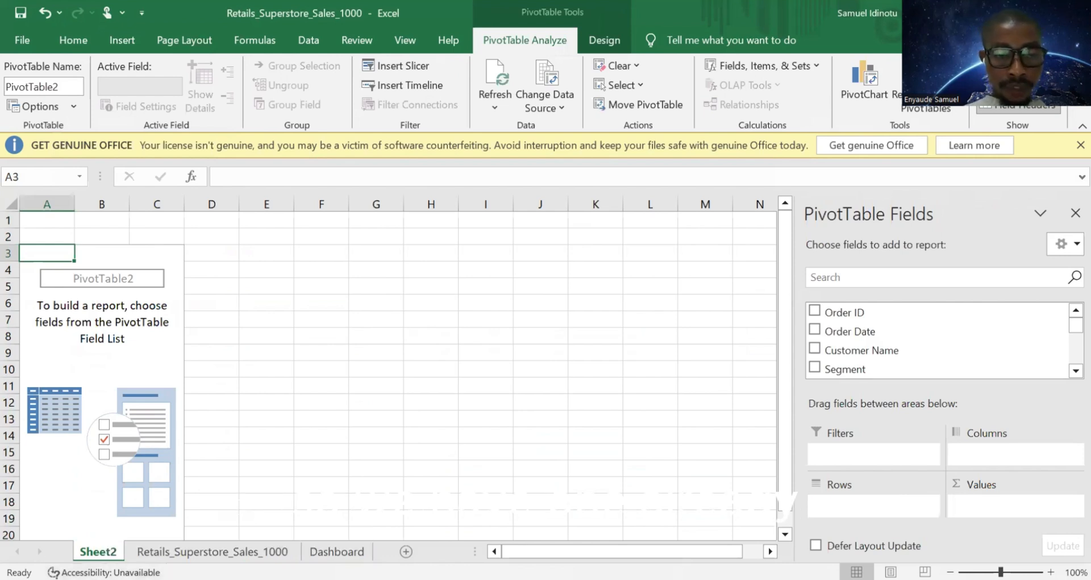
right_click(102, 551)
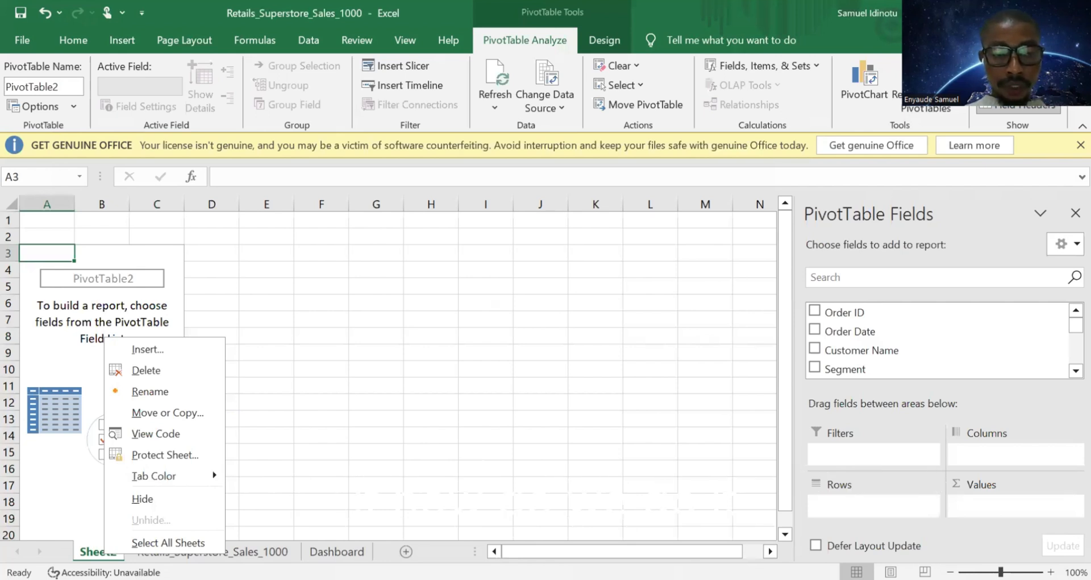
key("Escape")
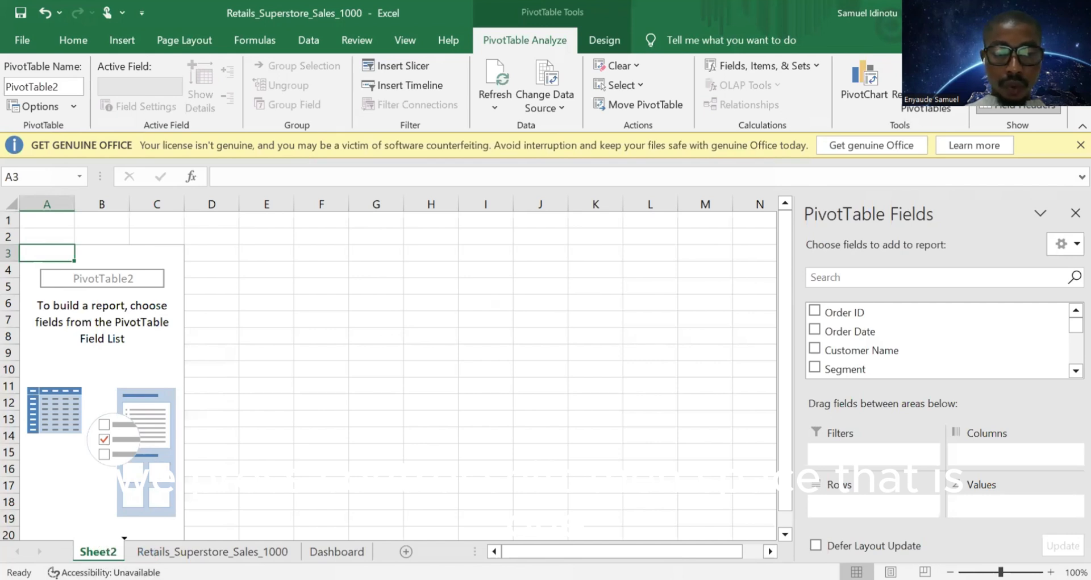
Step: Duplicate Sheet2 with its blank PivotTable and rename the copy Profit by Region and Product
left_click(105, 552, "ctrl")
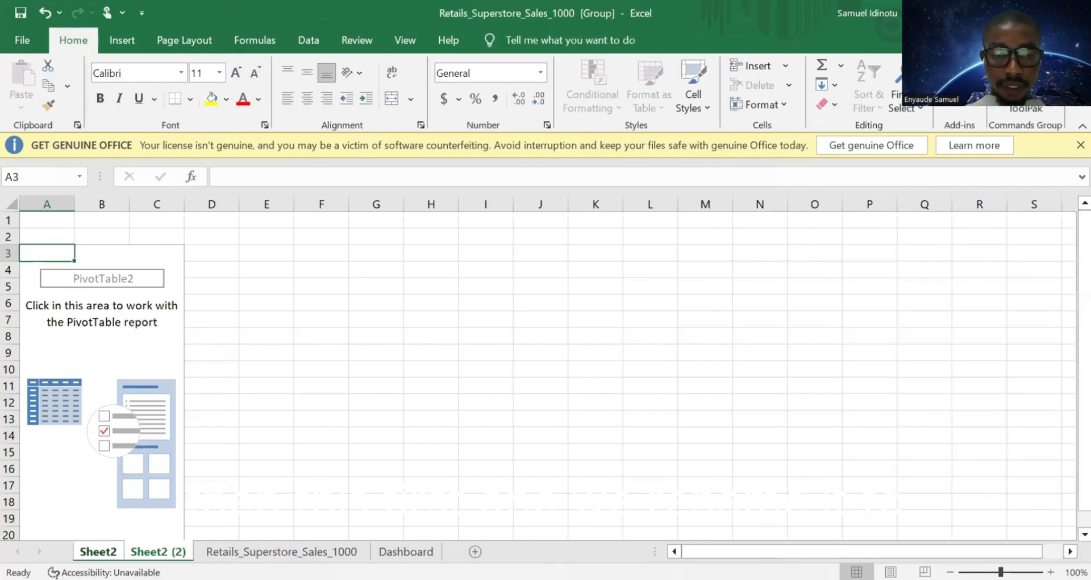
right_click(168, 552)
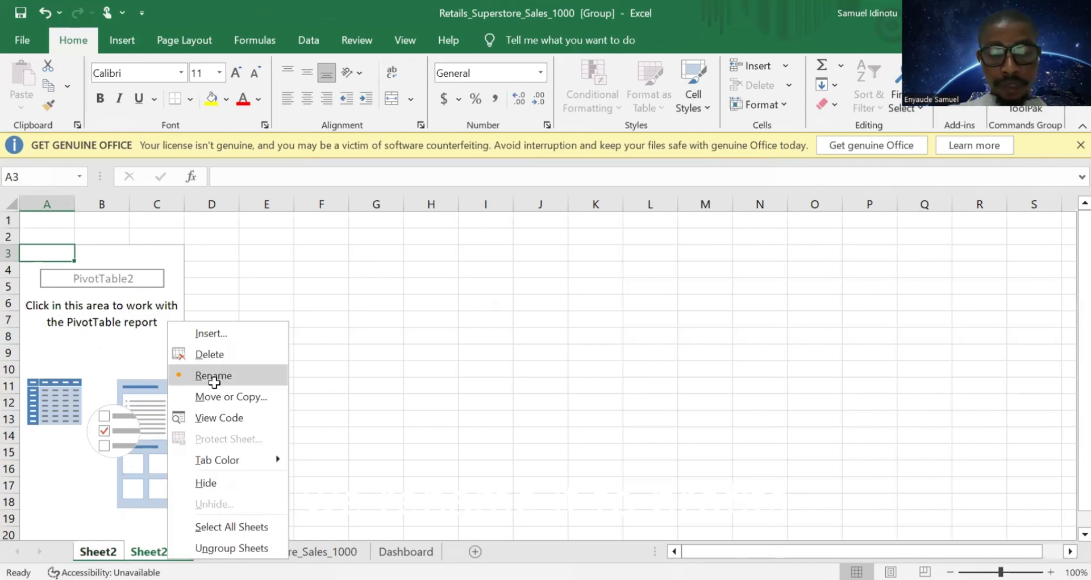
left_click(214, 377)
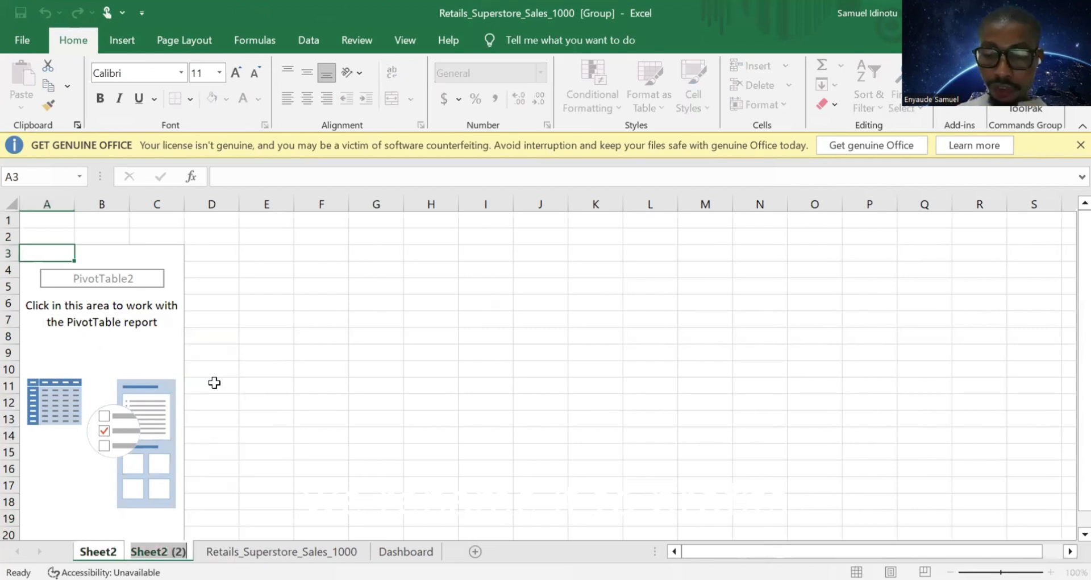
type("Pr")
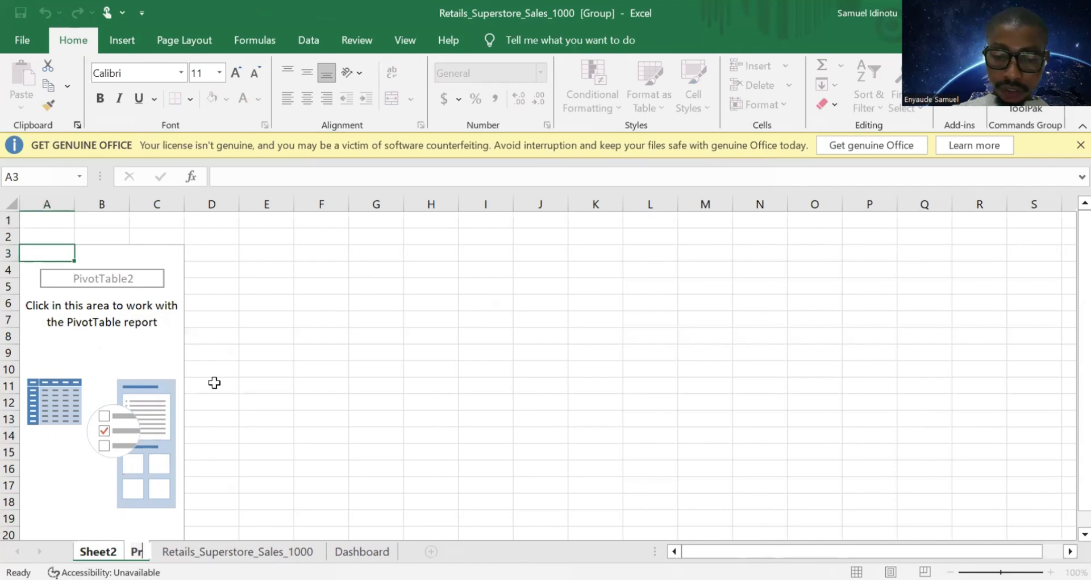
type("ofit by")
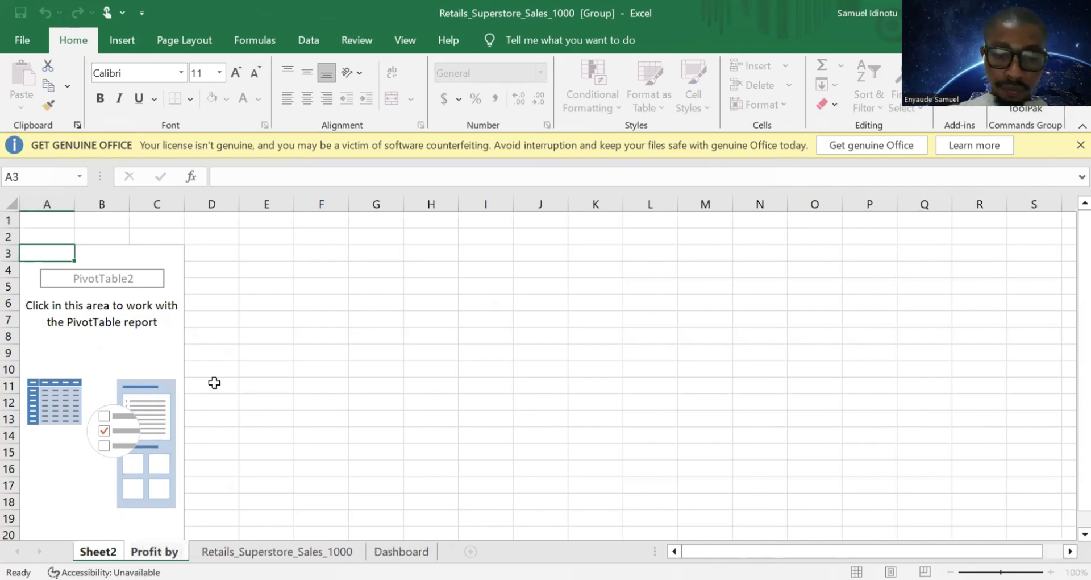
type(" Reg")
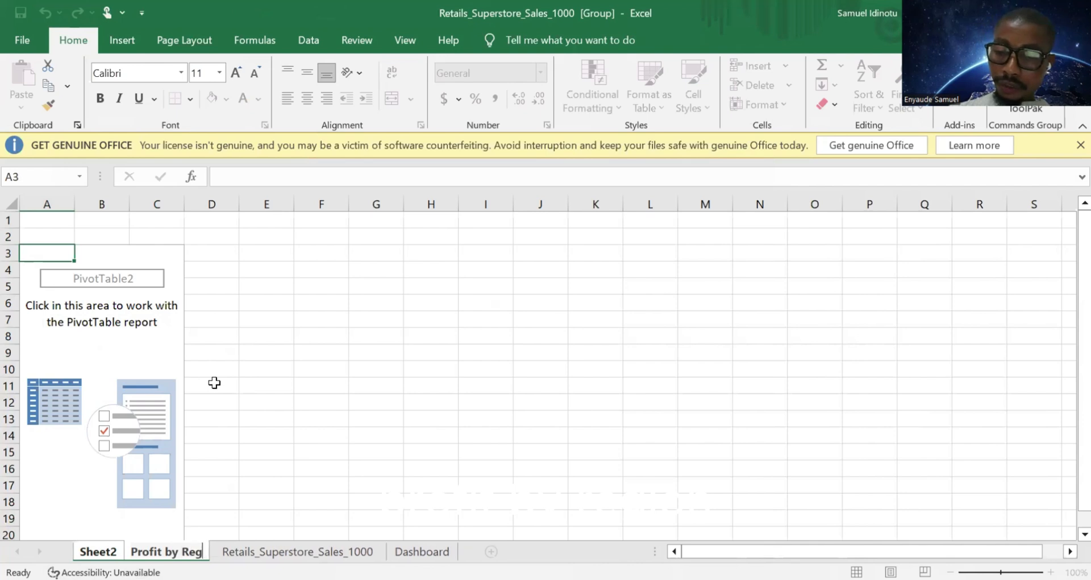
type("ion a")
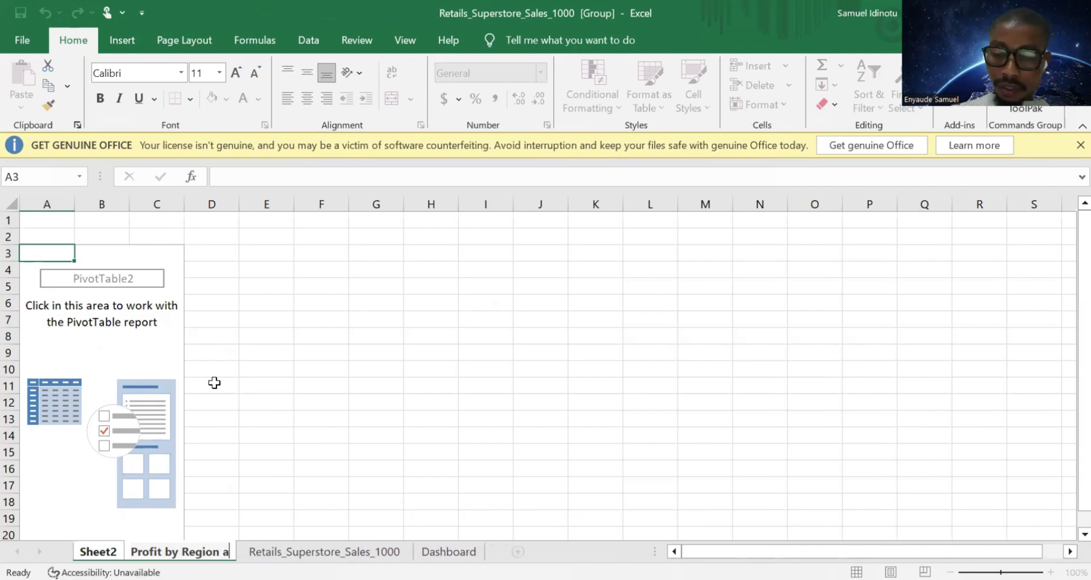
type("nd rsd")
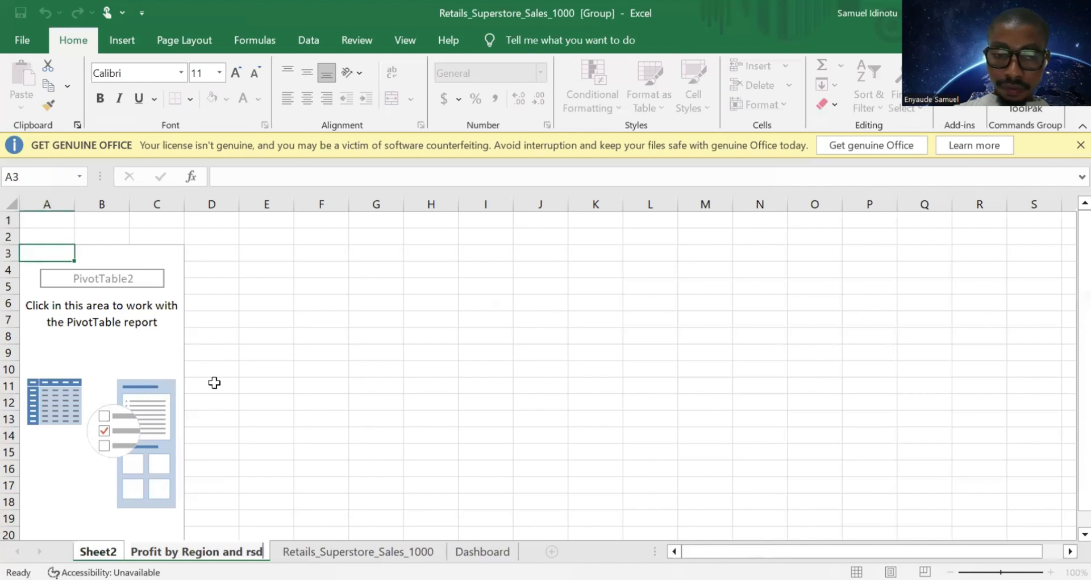
key("BackSpace")
key("BackSpace")
key("BackSpace")
type("Pr")
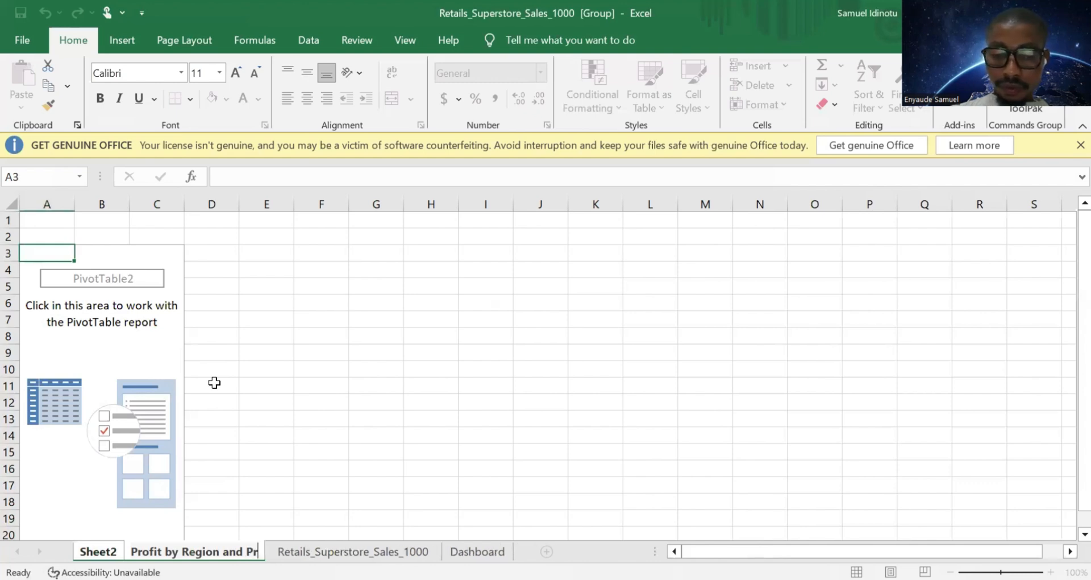
type("oduct")
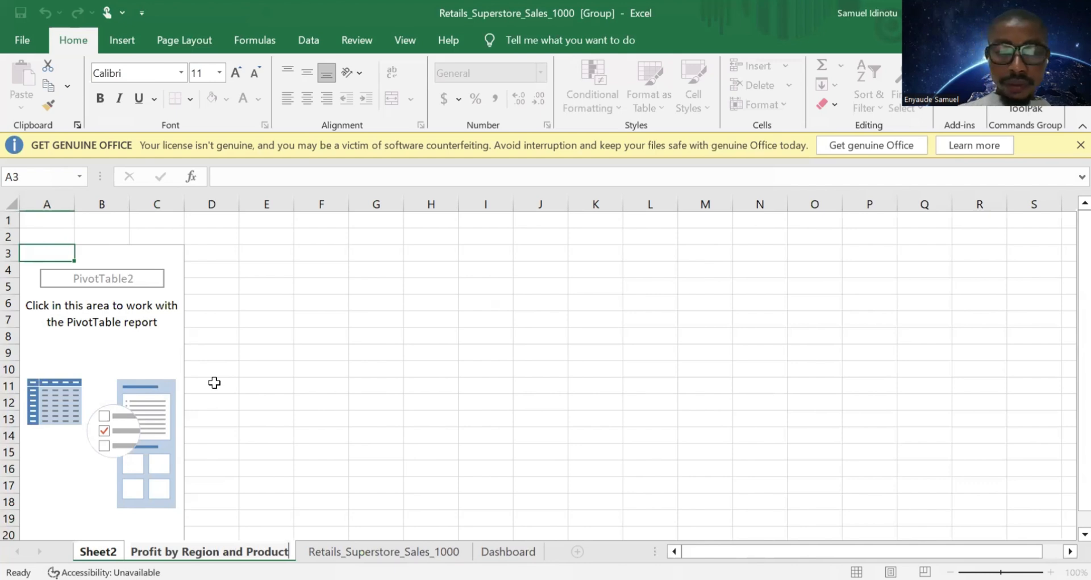
key("Return")
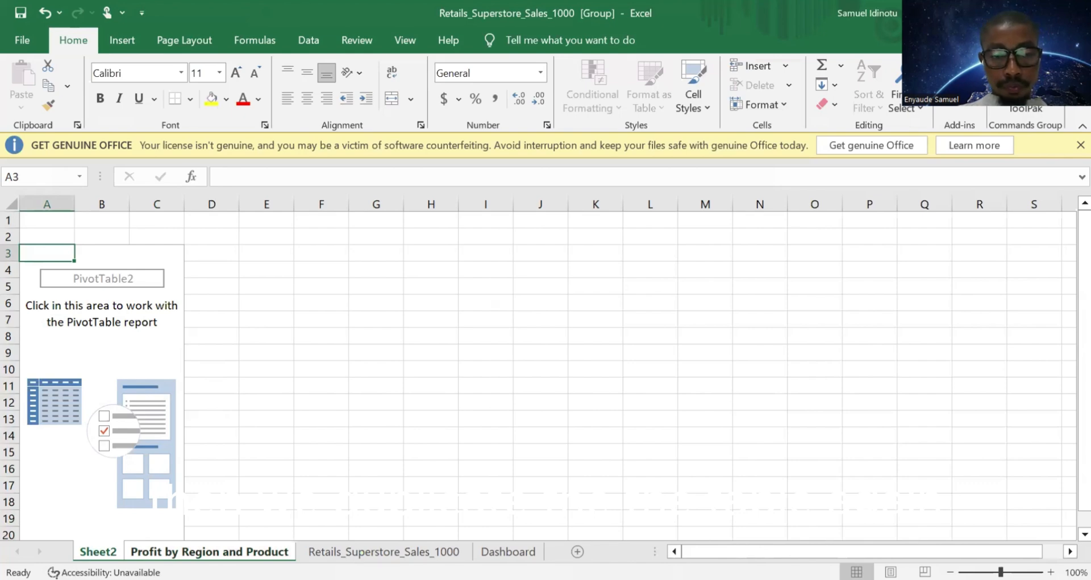
Step: Ungroup the two selected PivotTable sheets by switching to the Retails_Superstore_Sales_1000 sheet
left_click(413, 402)
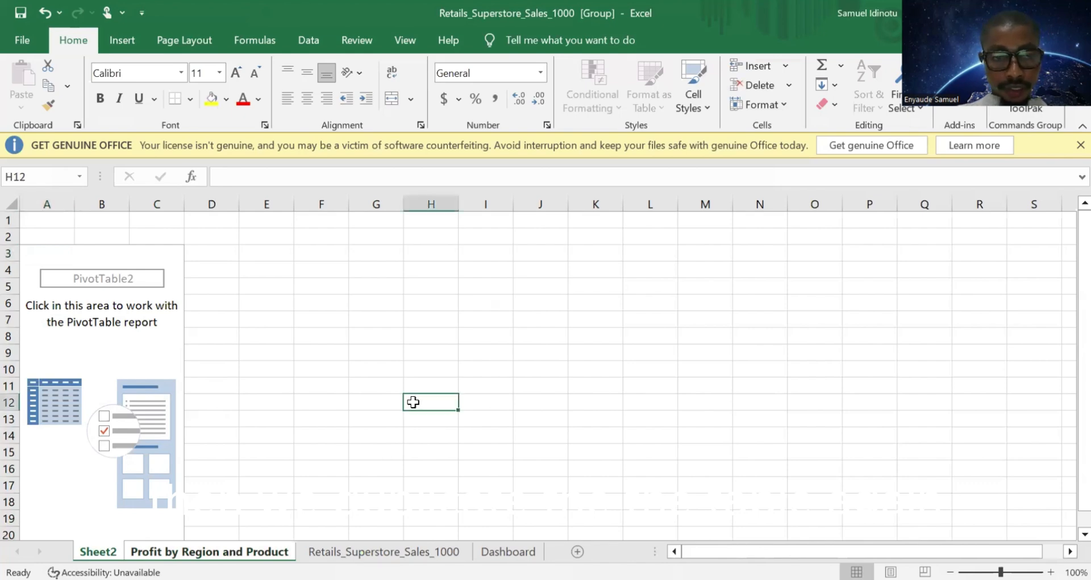
left_click(154, 353)
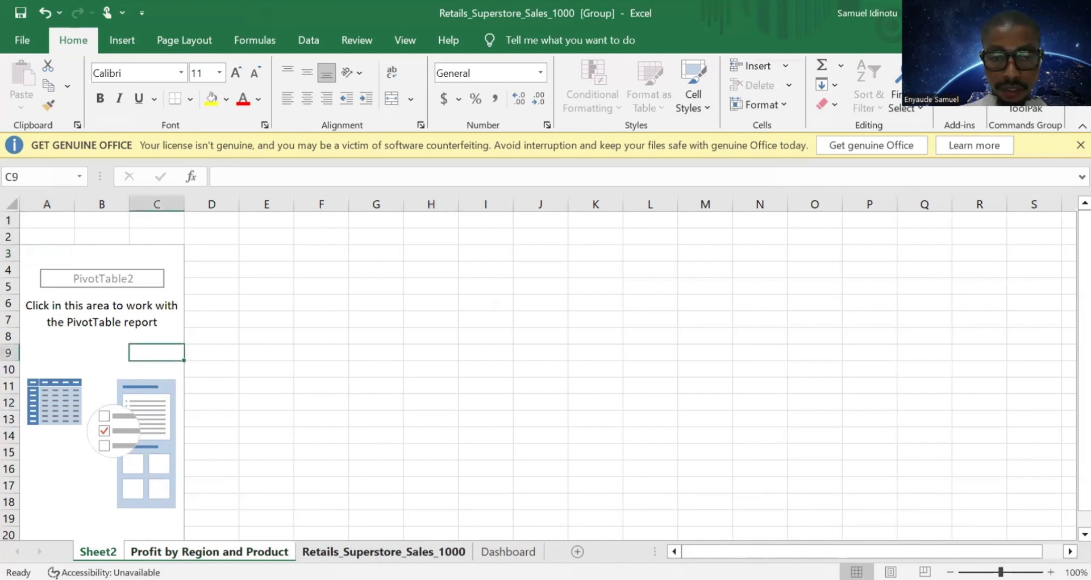
left_click(384, 551)
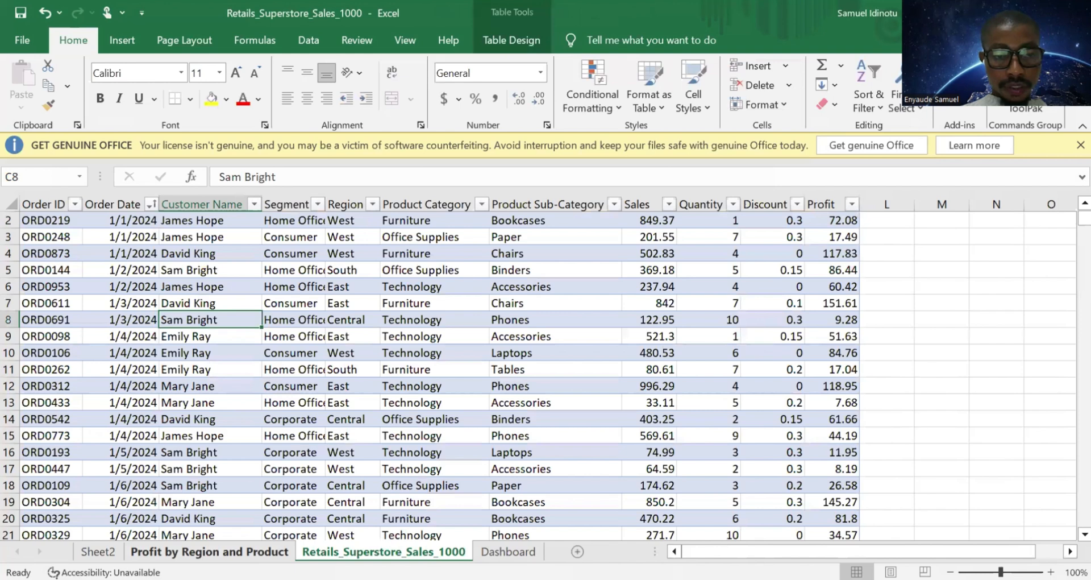
Step: Make another copy of Sheet2 directly after it and rename that copy Unit Sales by Months
left_click(98, 551)
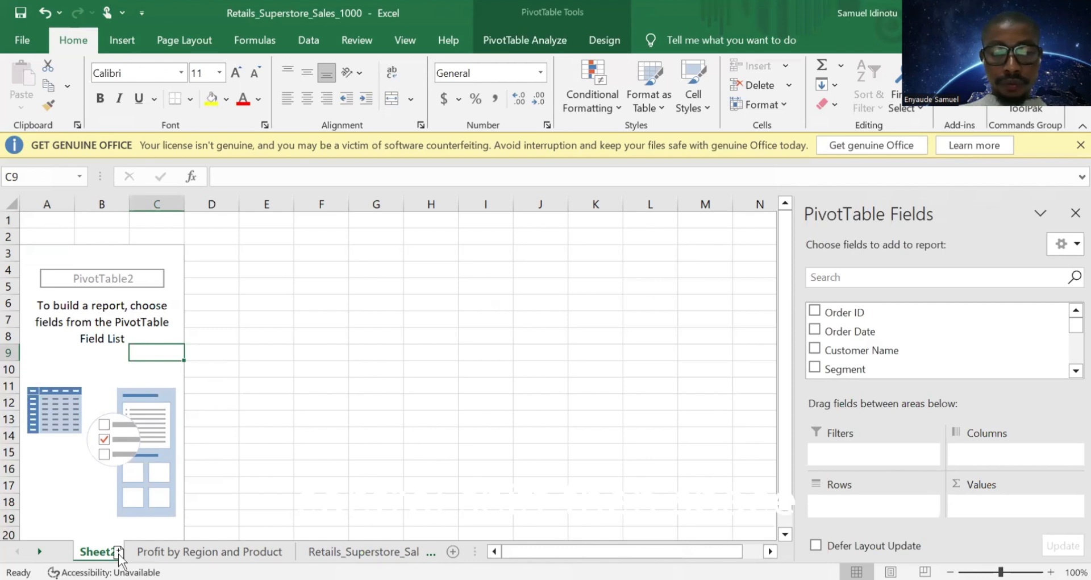
left_click_drag(115, 549, 158, 551)
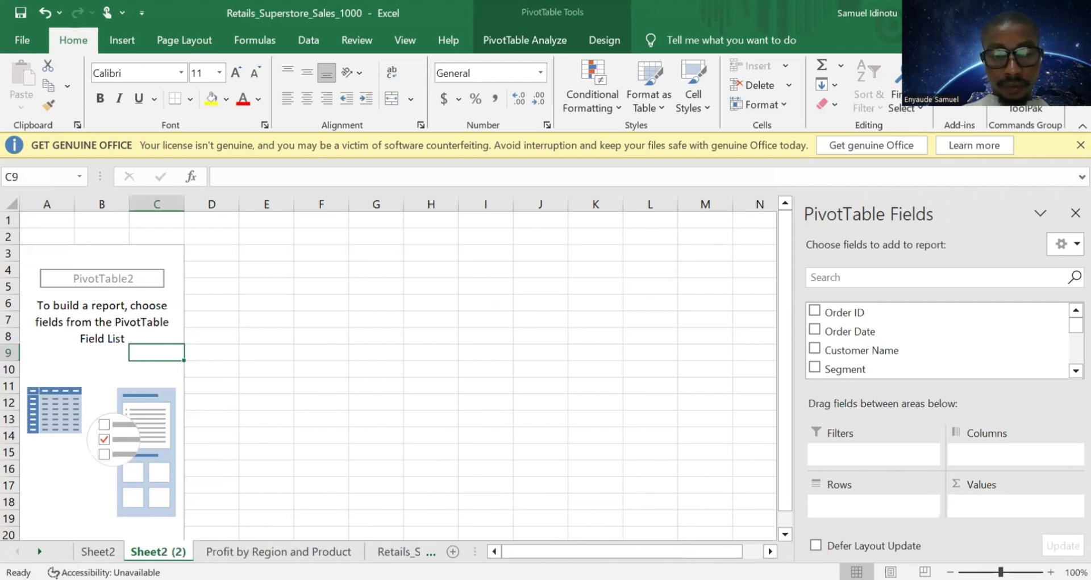
left_click(213, 388)
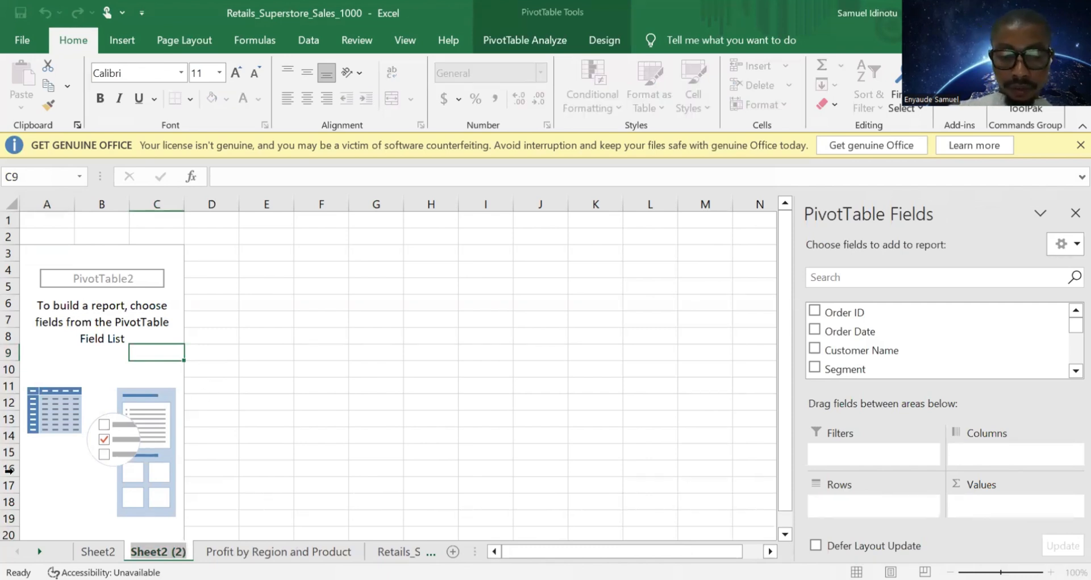
type("UN")
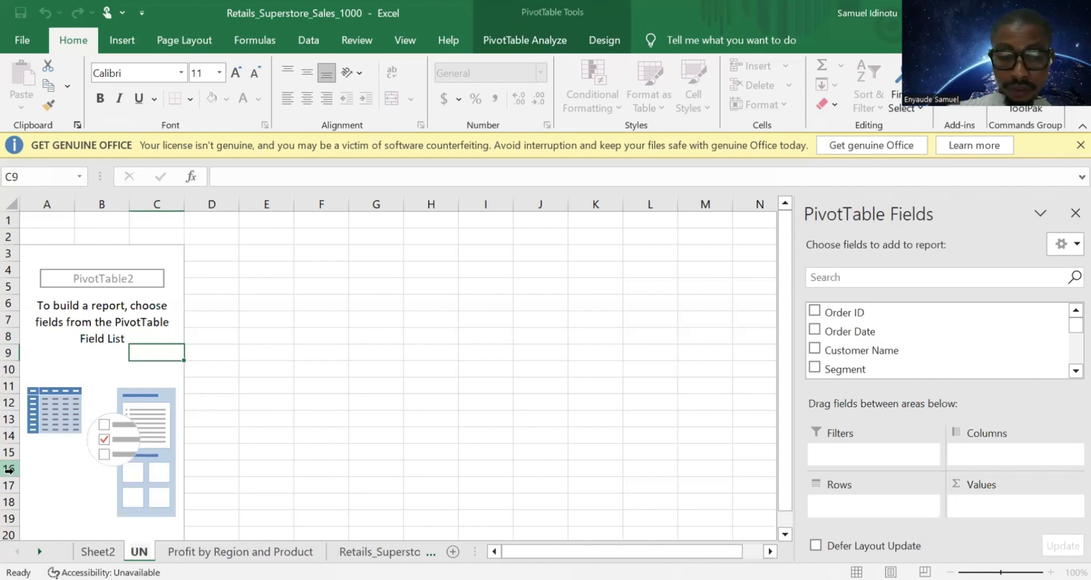
key("BackSpace")
type("nitt")
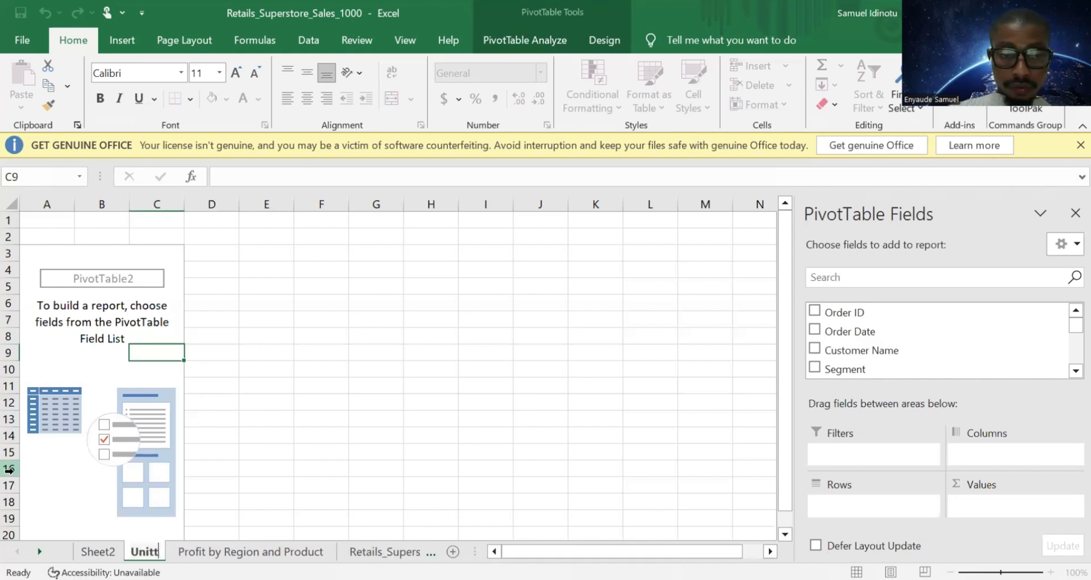
key("Return")
key("BackSpace")
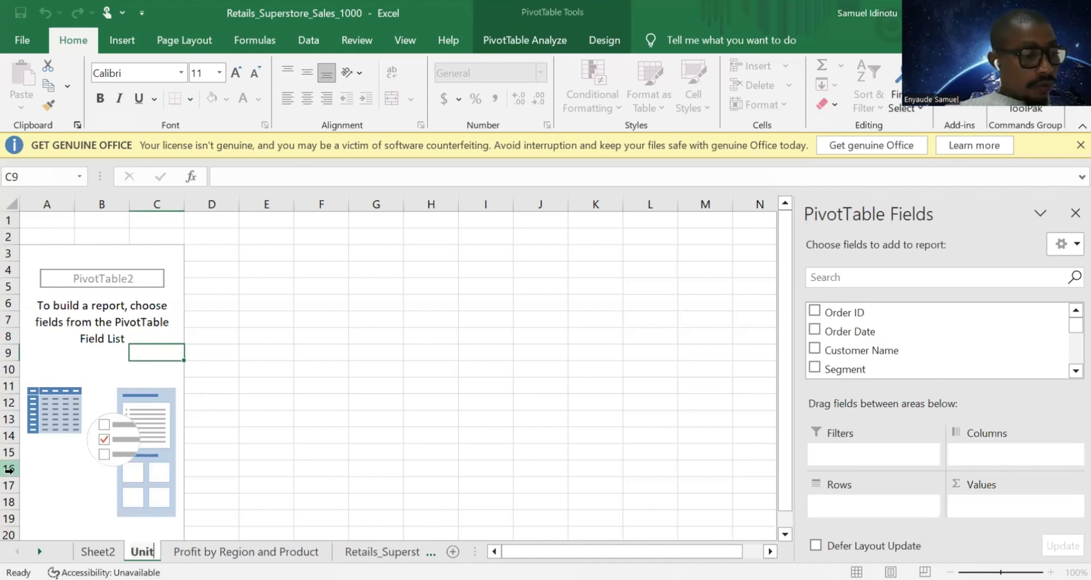
key("Return")
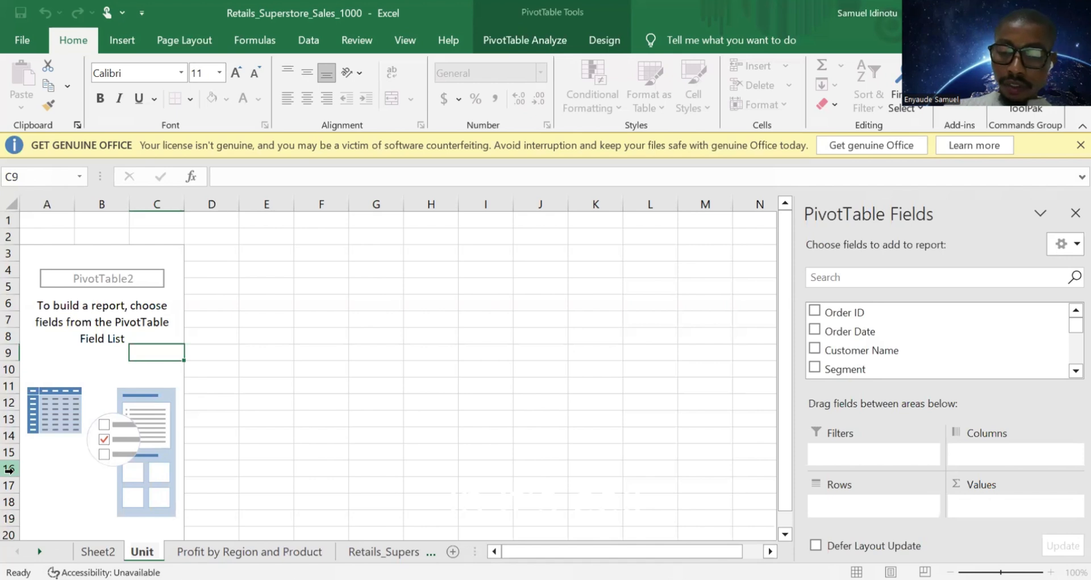
type("SAK")
key("BackSpace")
type("LE")
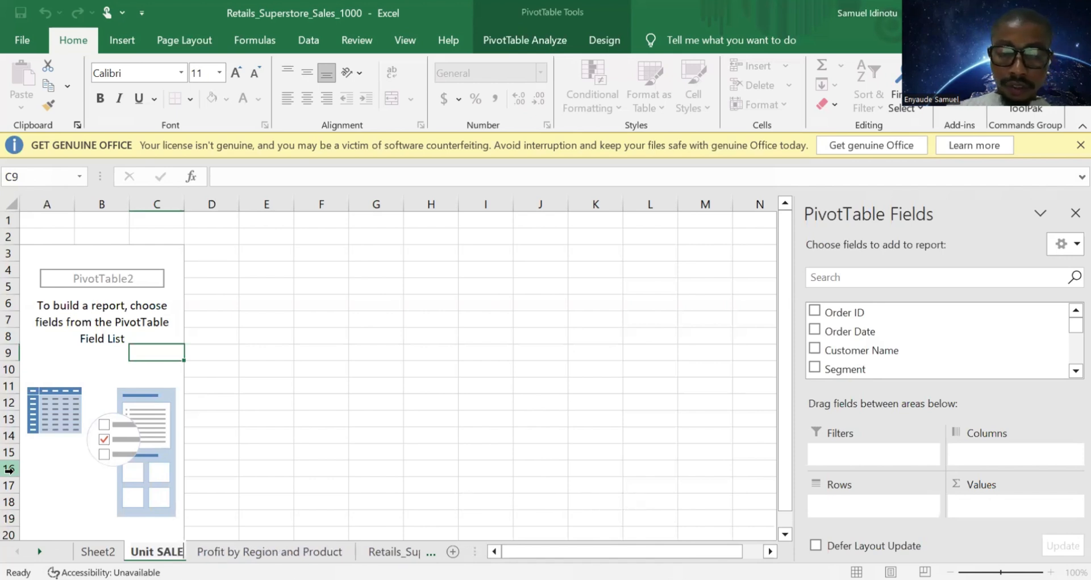
type("S")
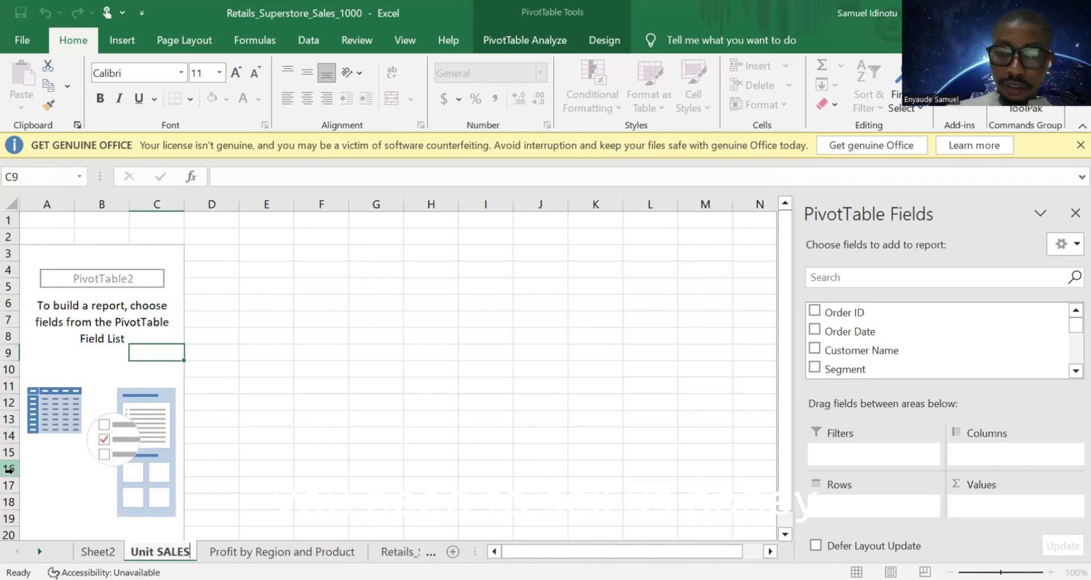
key("BackSpace")
key("BackSpace")
key("BackSpace")
key("BackSpace")
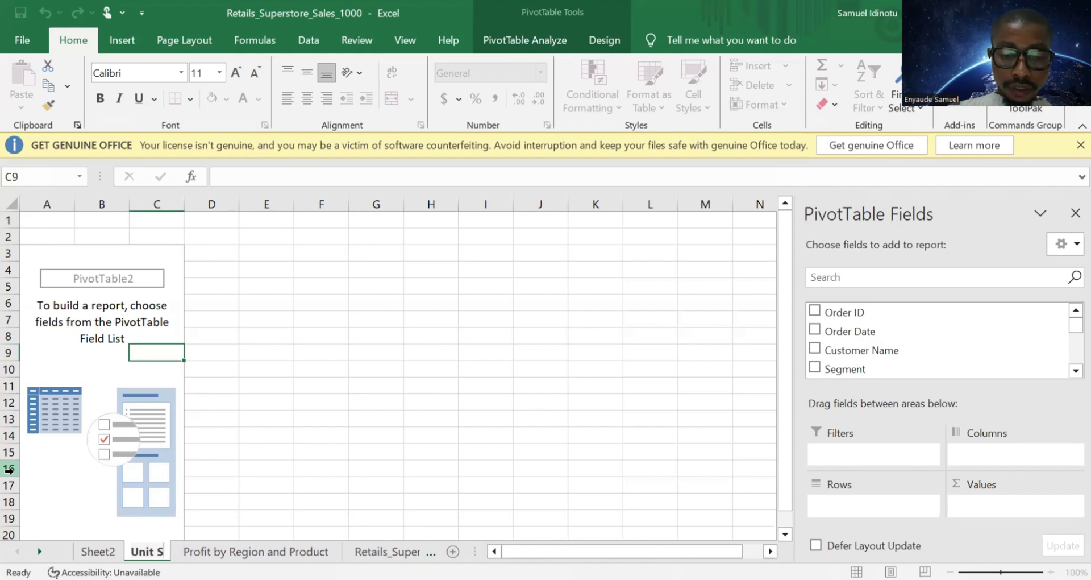
type("al")
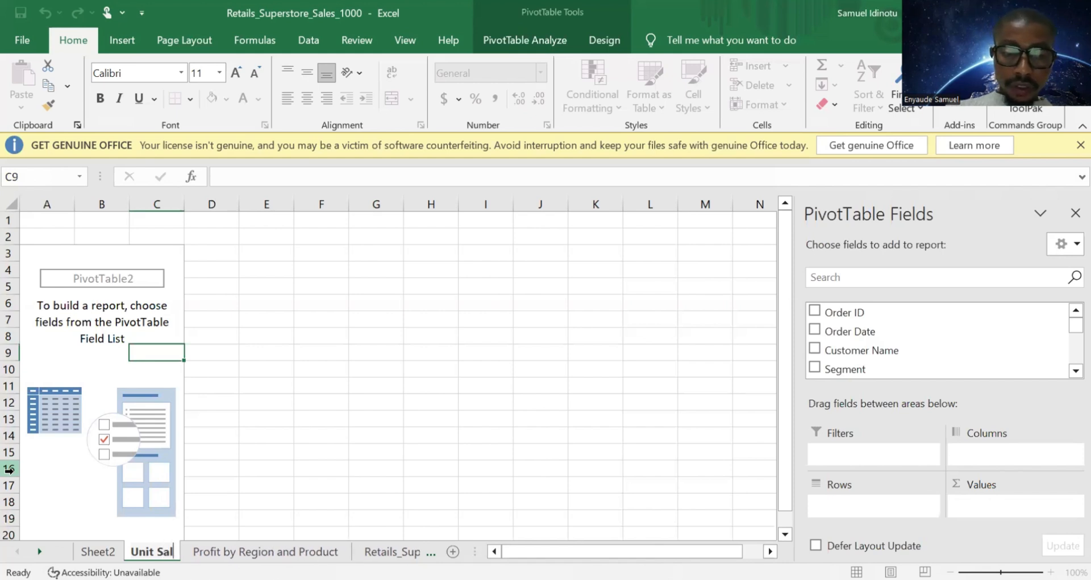
type("es")
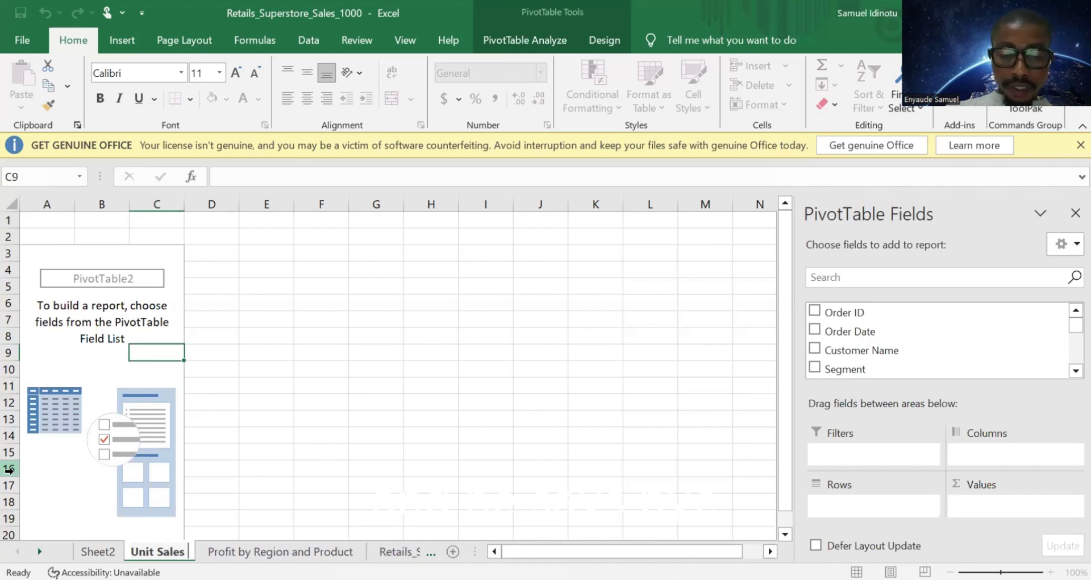
type(" b")
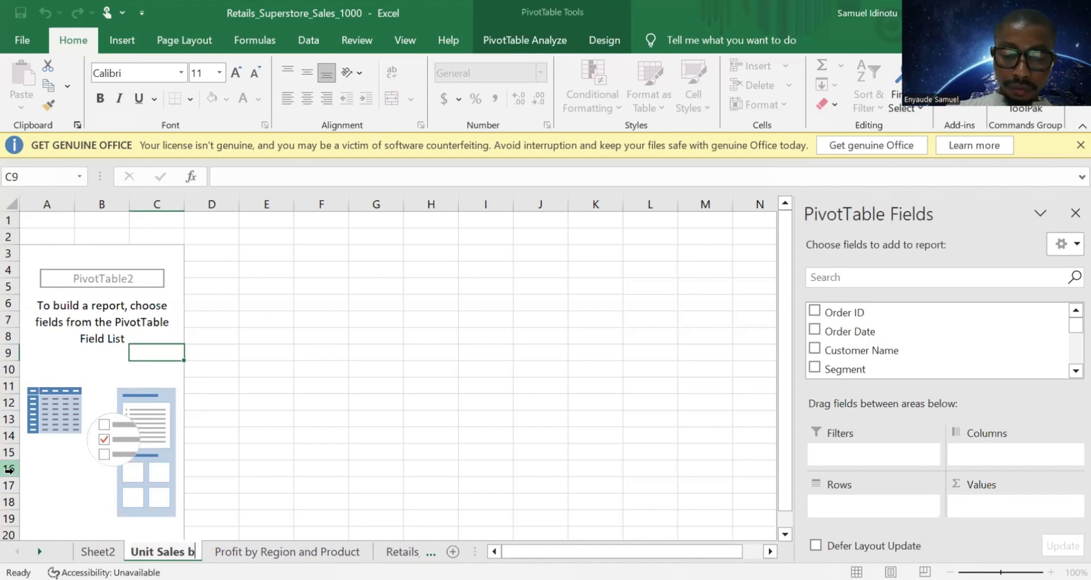
type("y m")
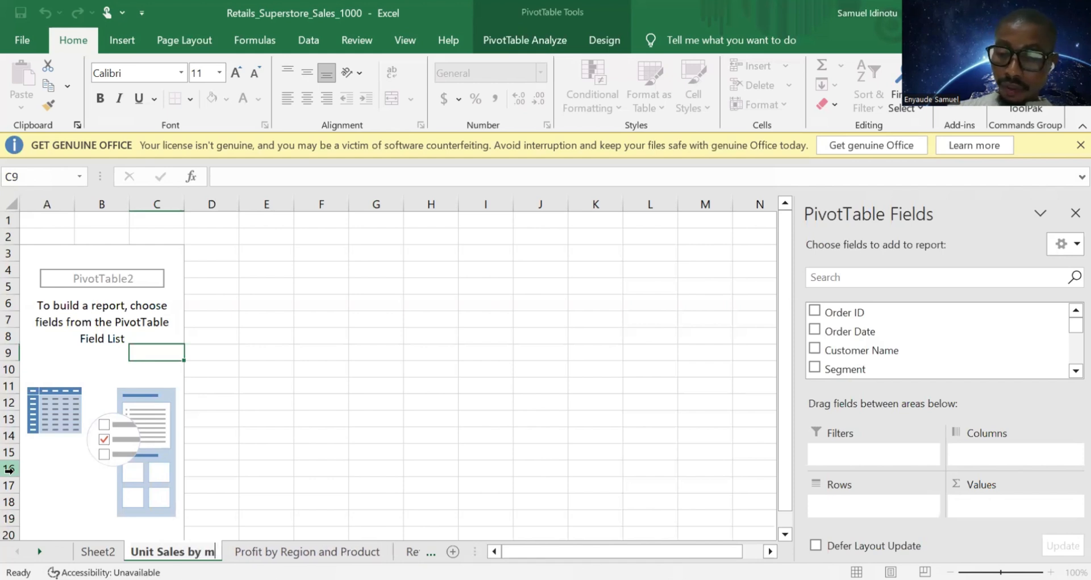
key("BackSpace")
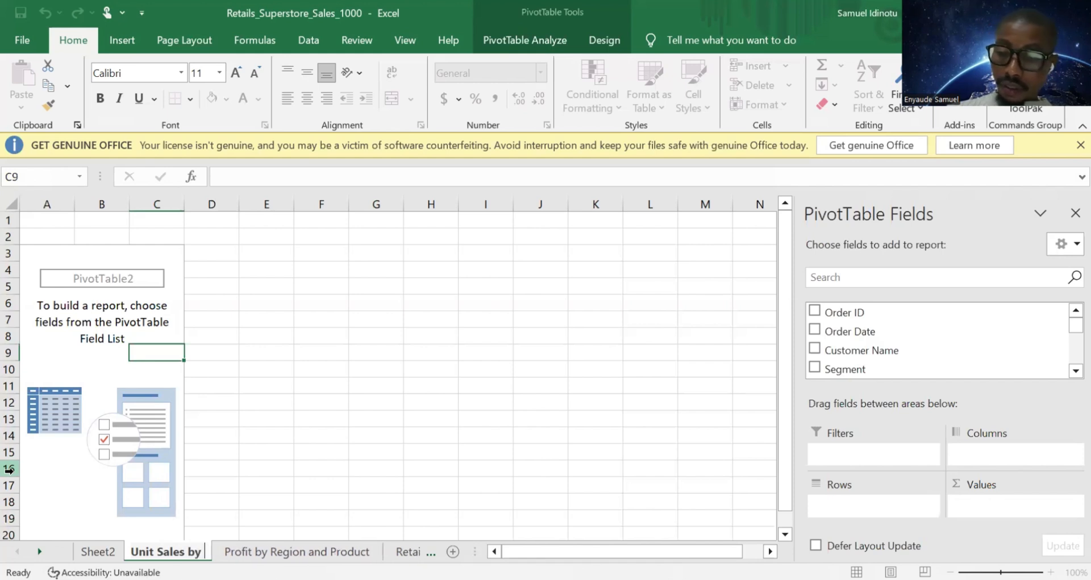
type("mONTHS")
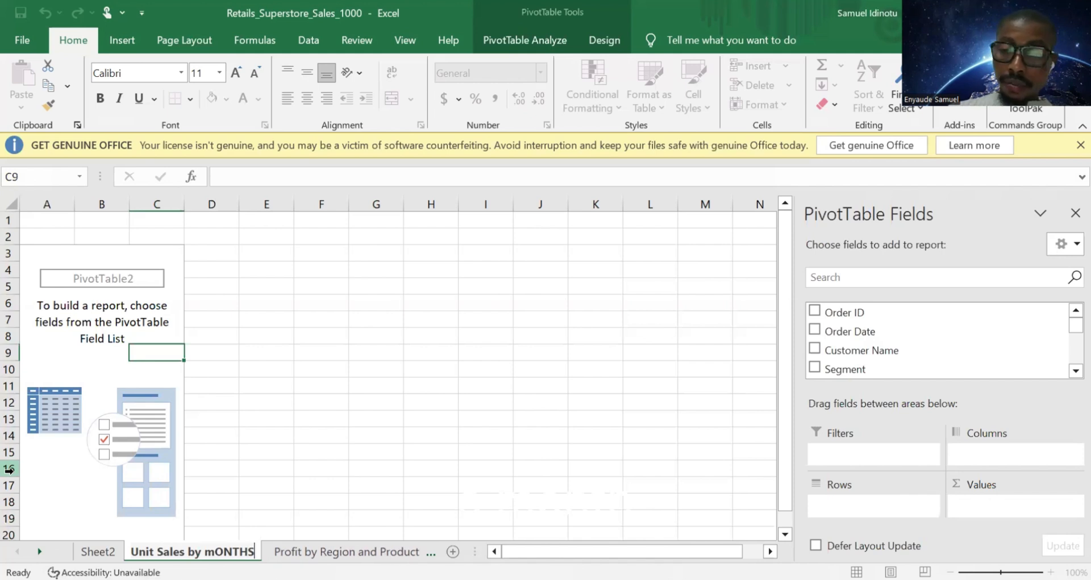
key("BackSpace")
key("BackSpace")
key("BackSpace")
key("BackSpace")
key("BackSpace")
key("BackSpace")
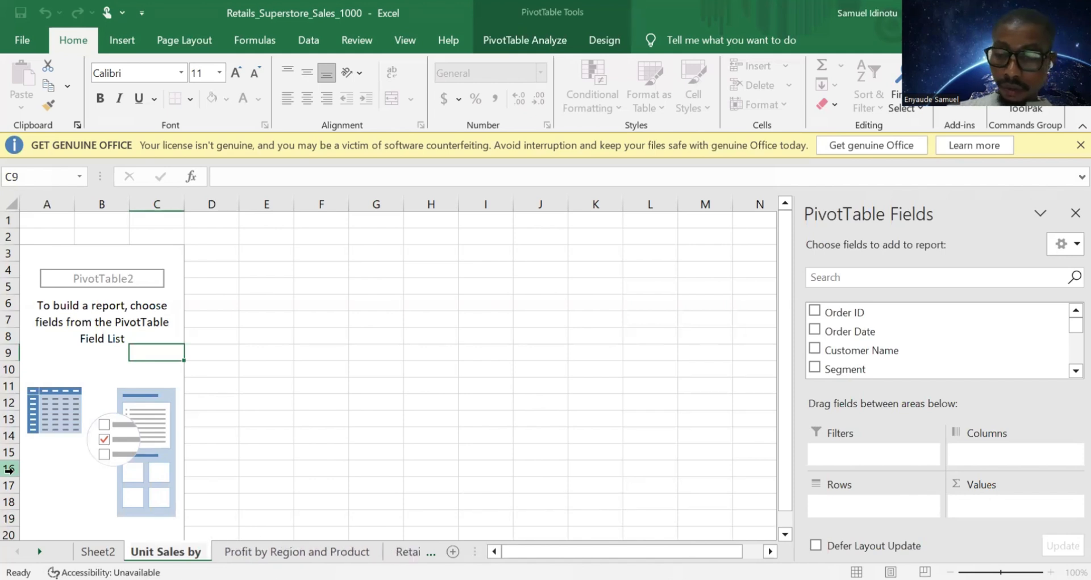
type("Mont")
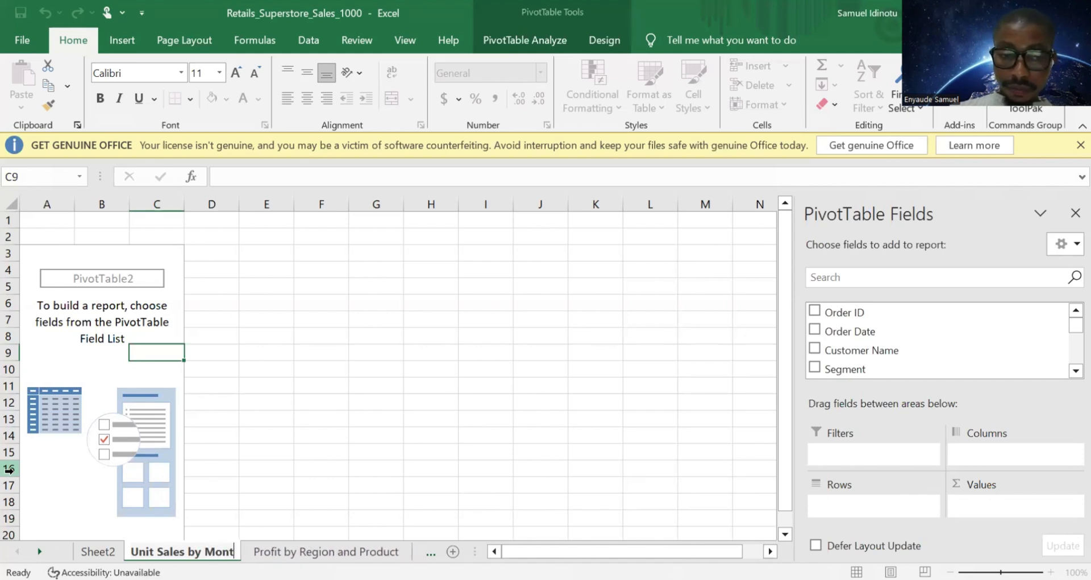
type("hs")
key("Return")
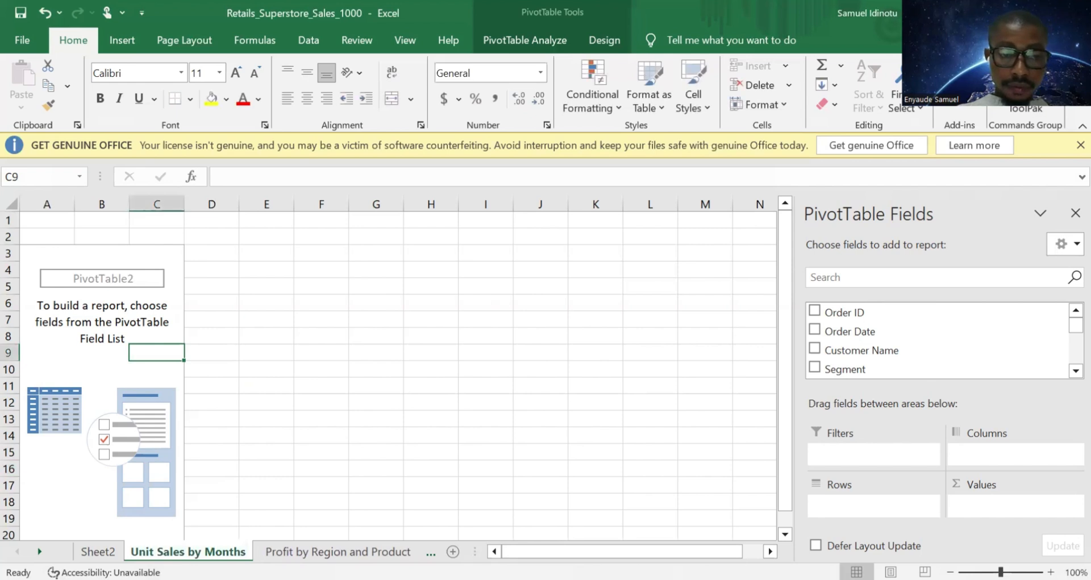
Step: Duplicate Sheet2 with its blank PivotTable directly after it and rename the copy Sales by Segment
left_click(112, 547)
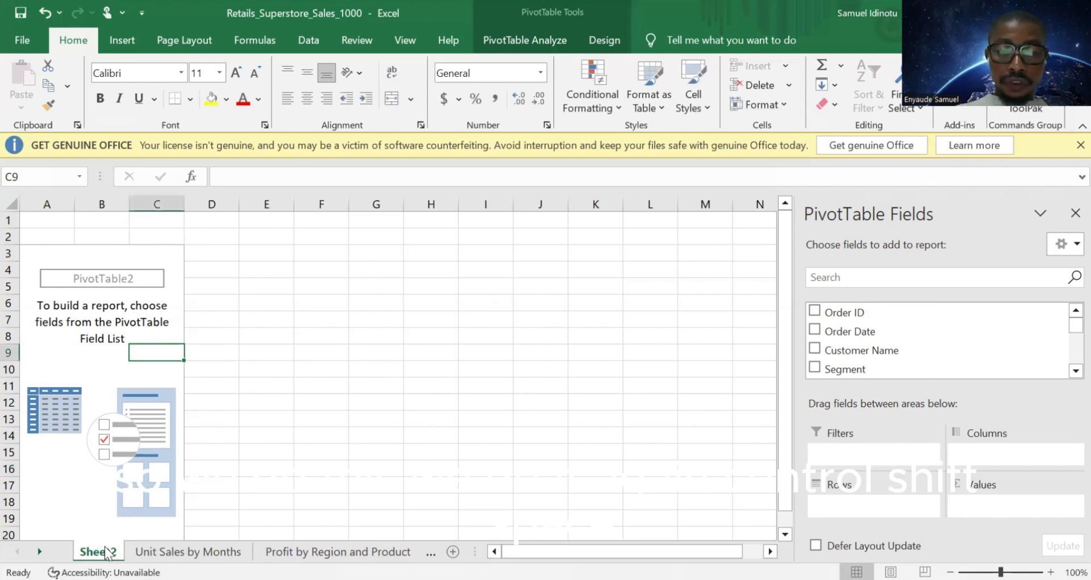
left_click_drag(99, 551, 133, 551)
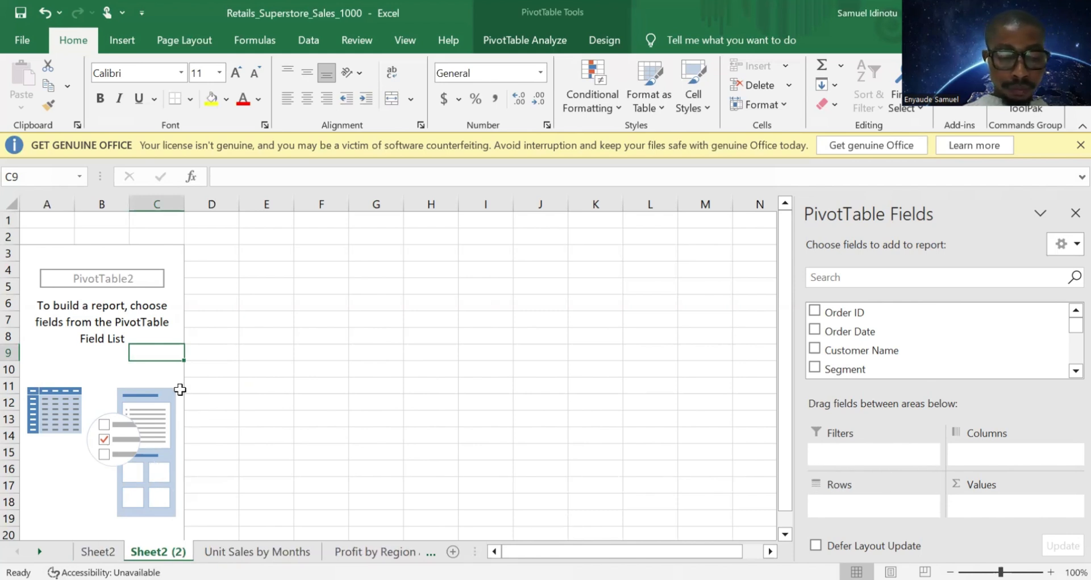
key("alt+h")
type("or")
type("S")
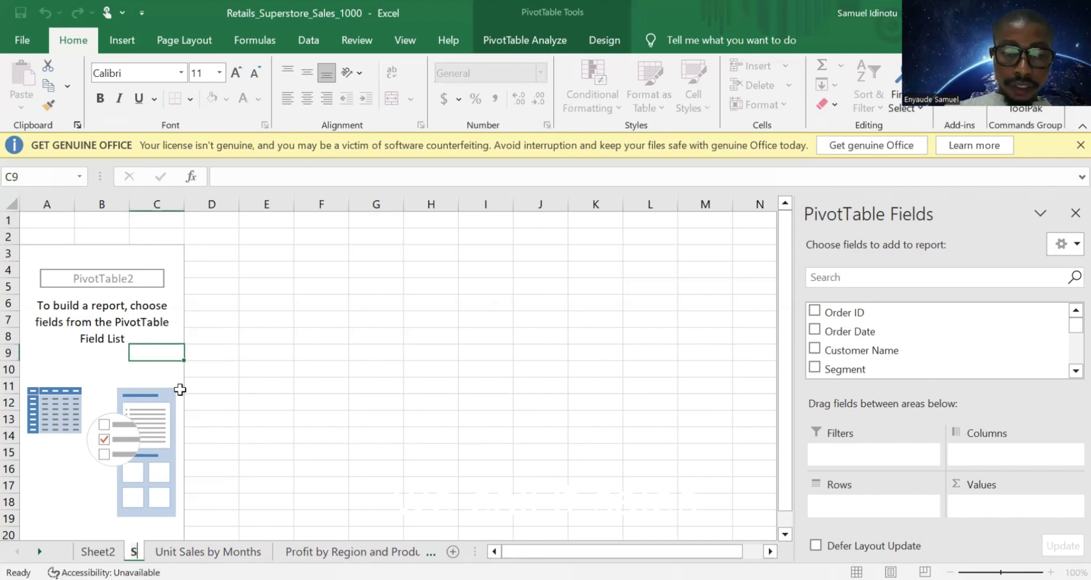
type("al")
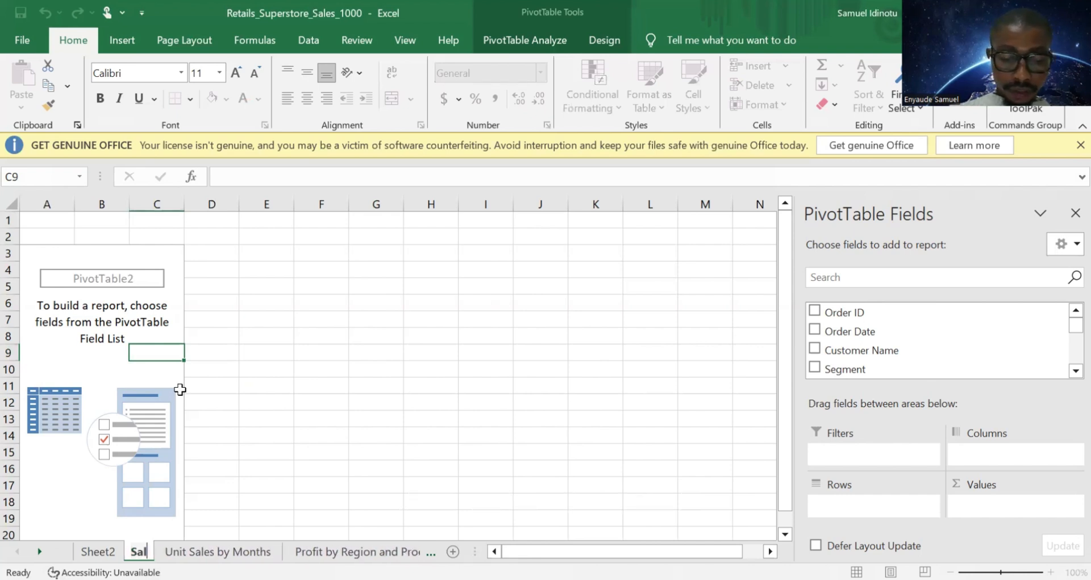
type("es")
key("Return")
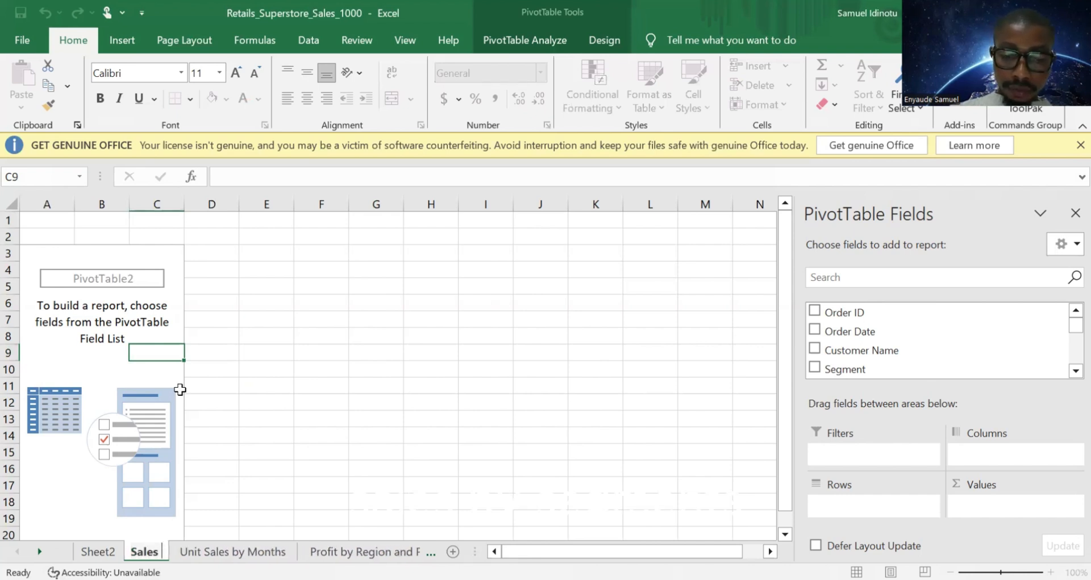
type("b")
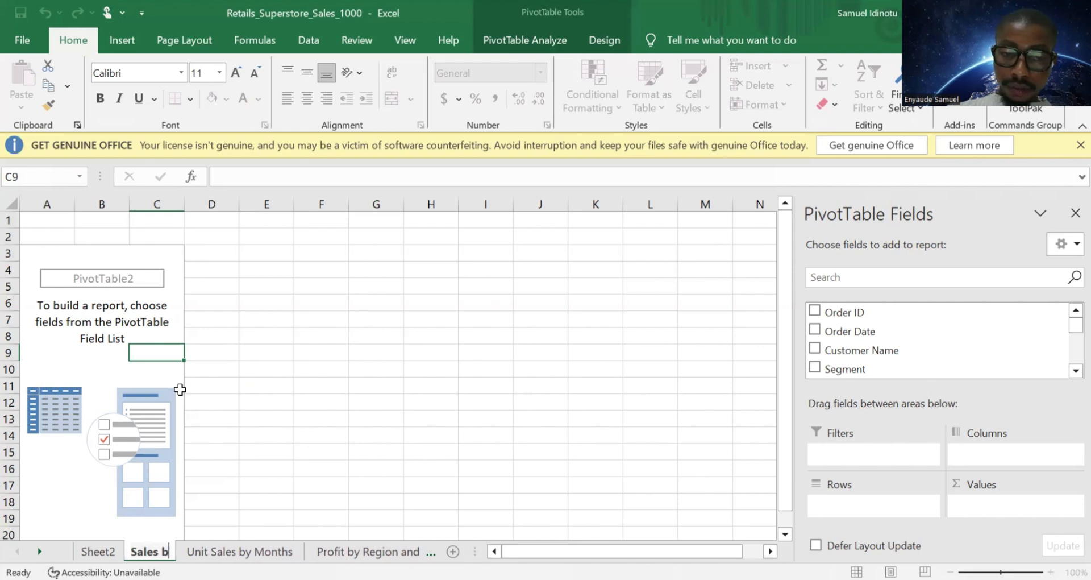
type("y Segment")
key("Return")
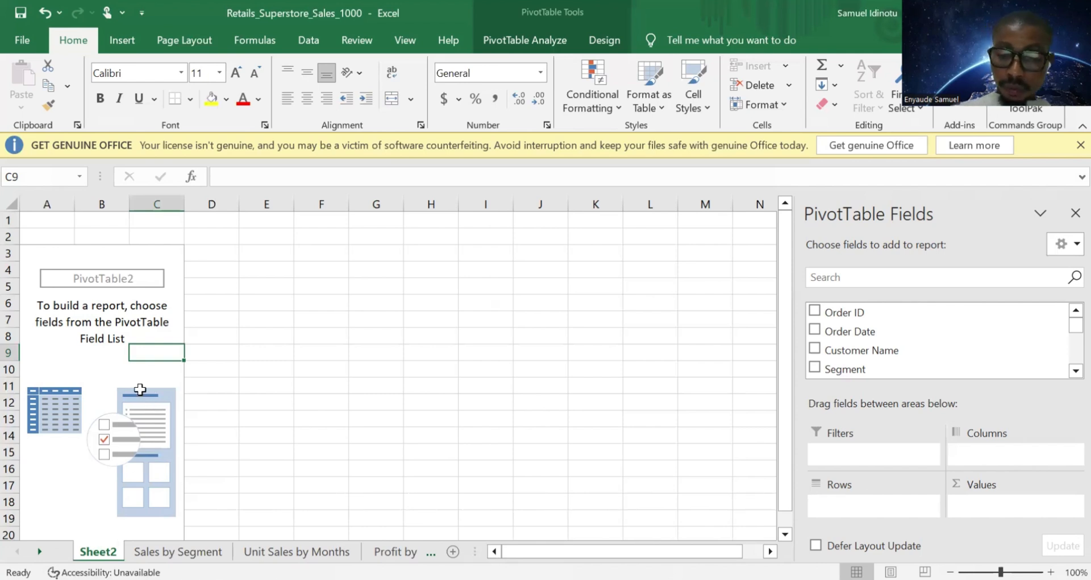
Step: Rename the original Sheet2 as Unit Proft by Months
type("Unit")
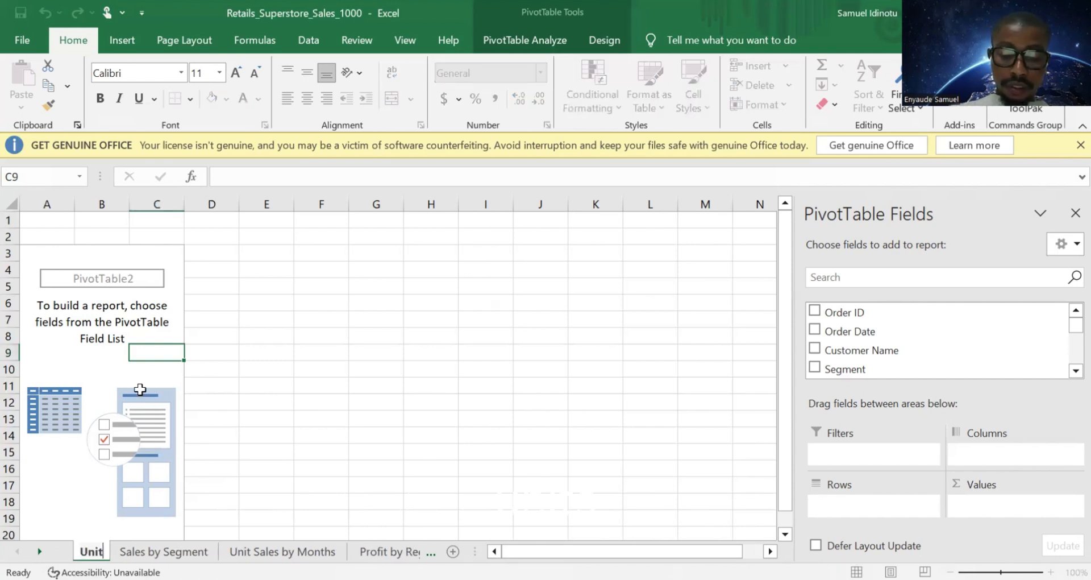
key("Return")
type("P")
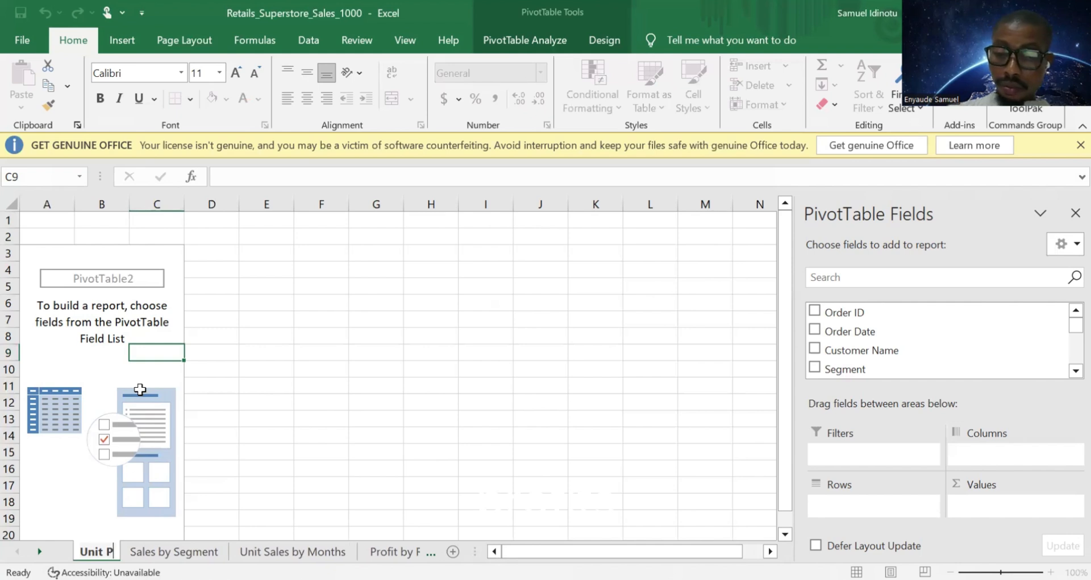
type("roft")
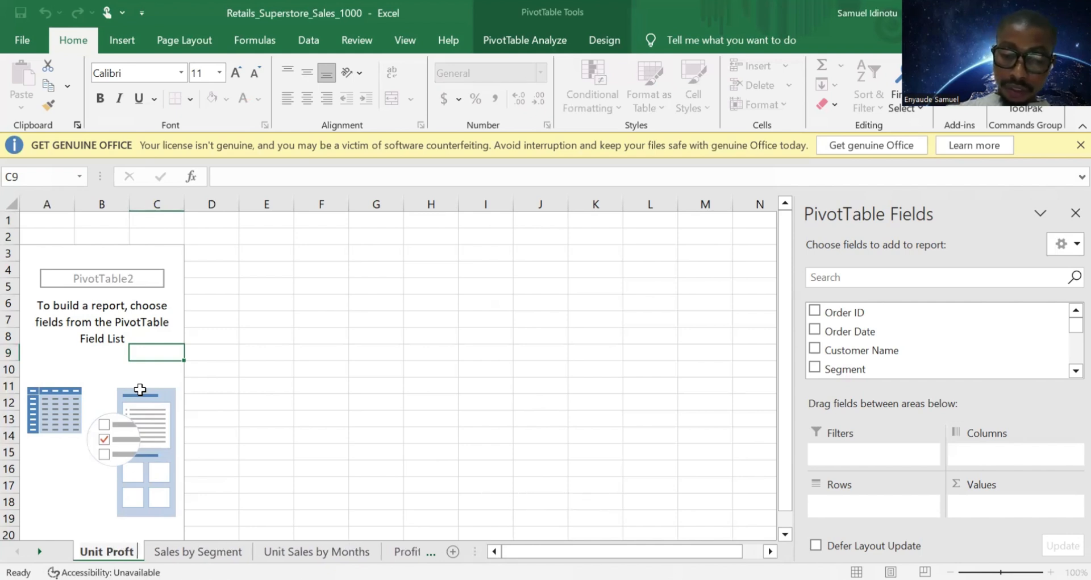
type(" B")
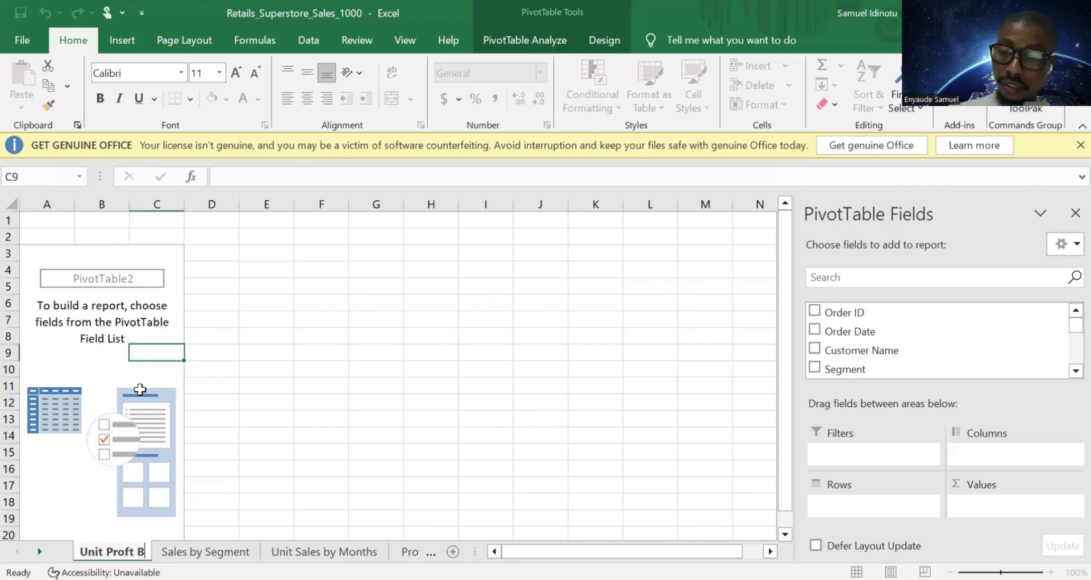
key("BackSpace")
type("b")
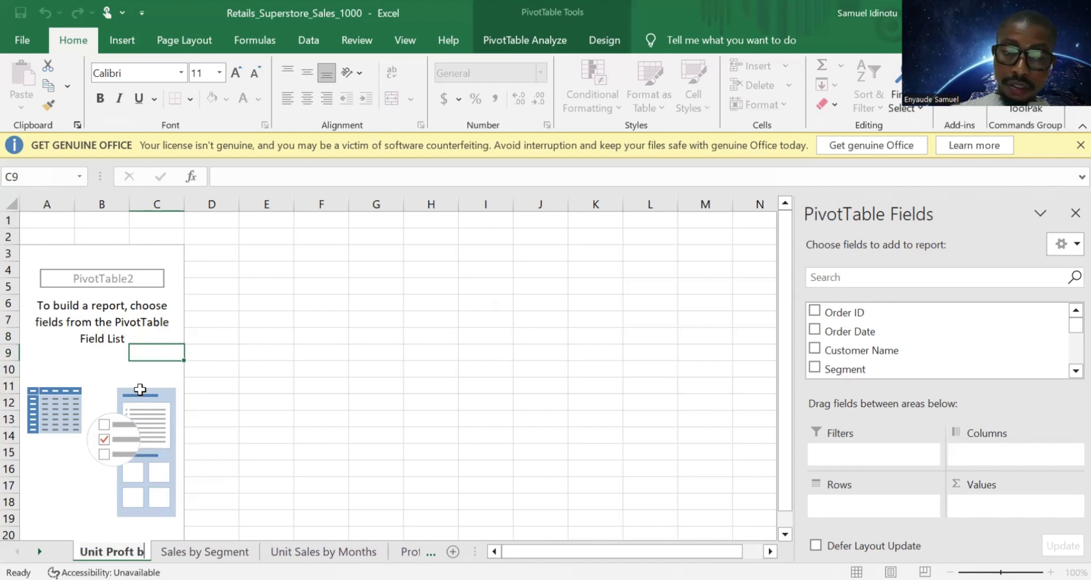
type("y Mon")
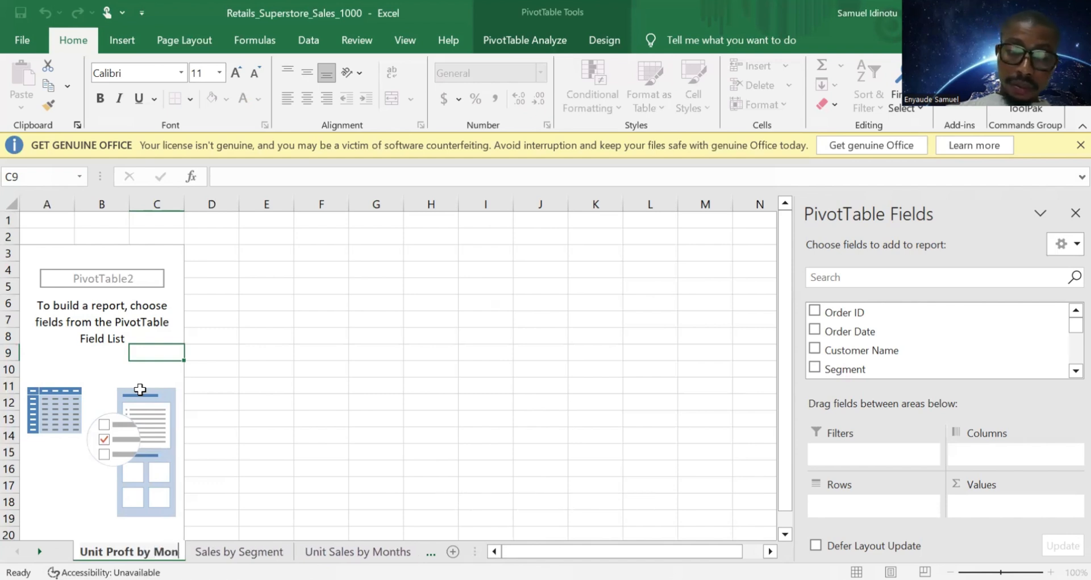
type("ths")
key("Return")
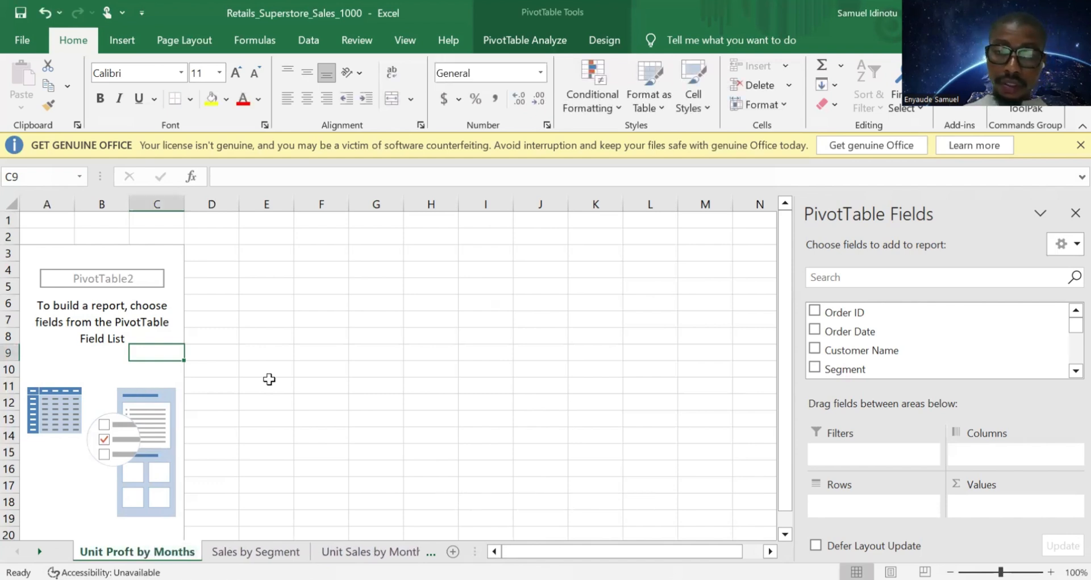
Step: Widen the sheet tab area to fit more sheet names and view the Retails_Superstore_Sales_1000 source data
left_click(377, 551)
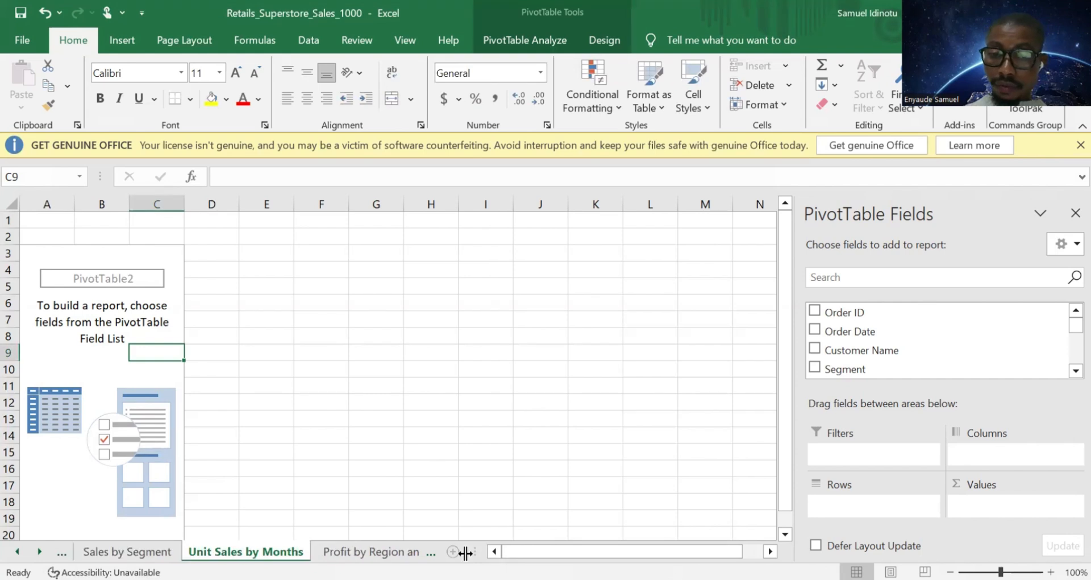
left_click_drag(697, 550, 731, 550)
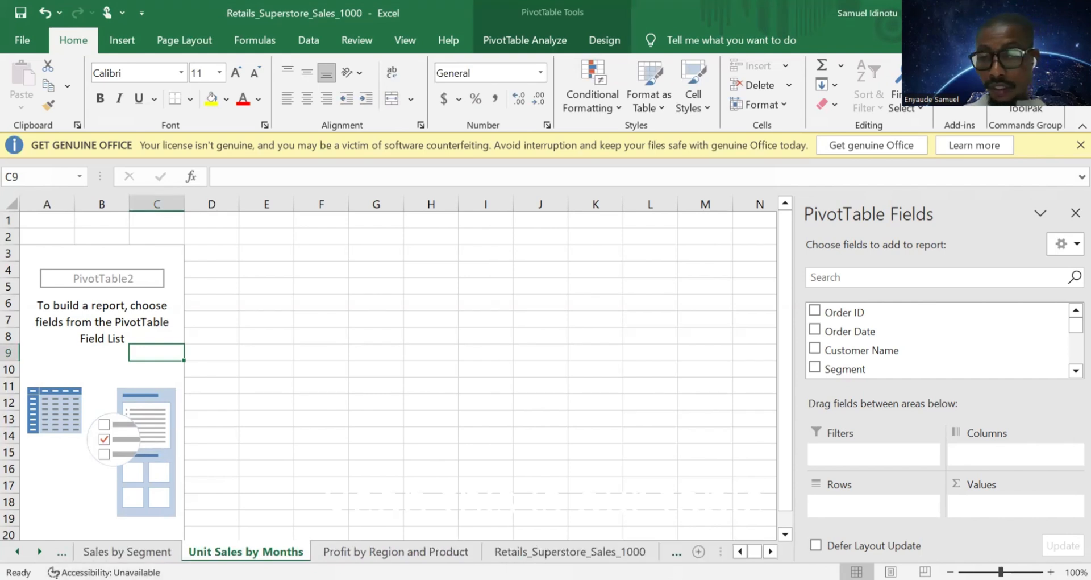
left_click(61, 552)
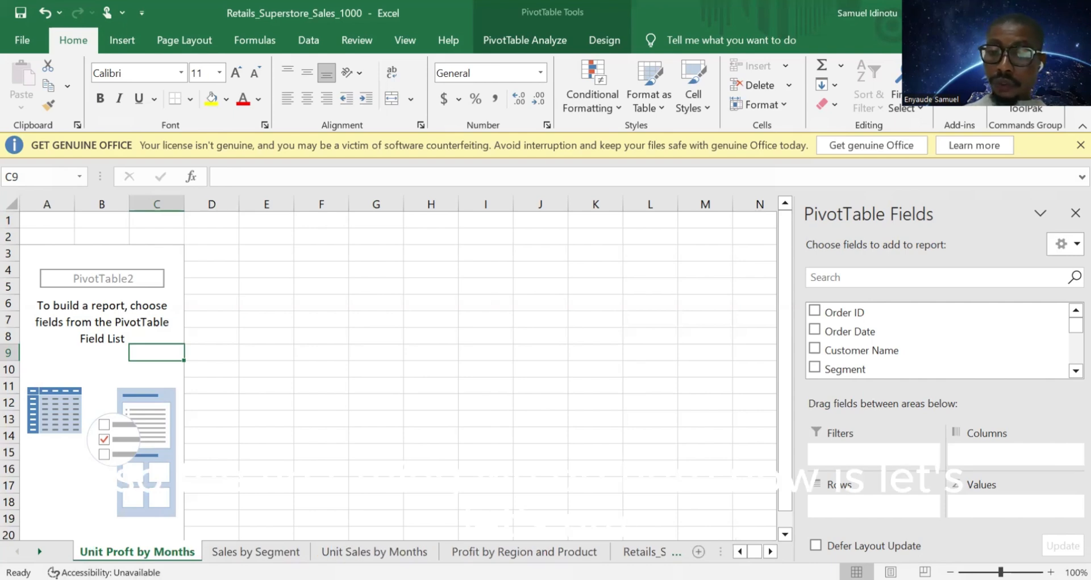
left_click(645, 552)
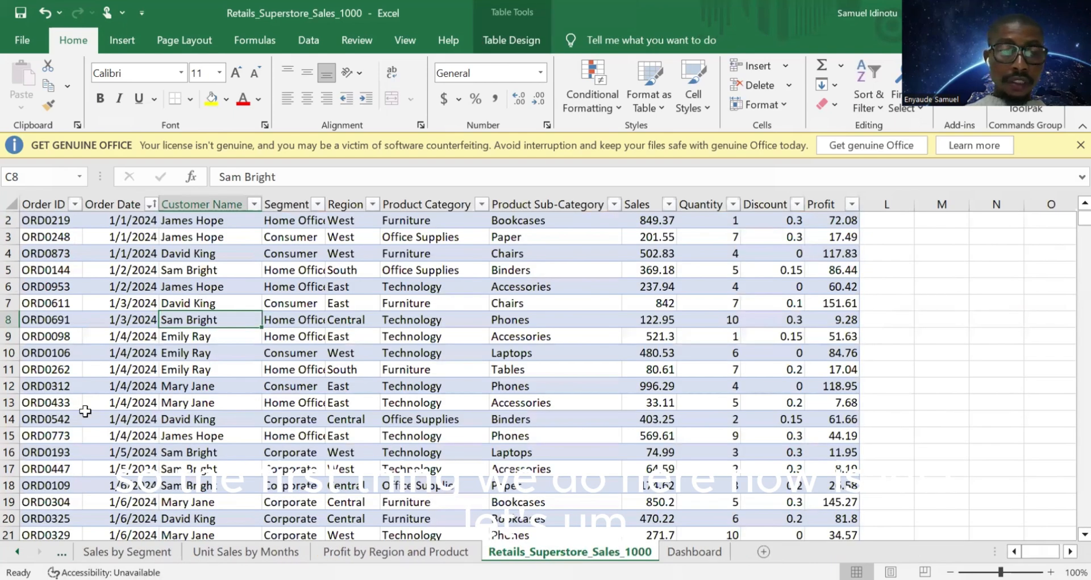
Step: On the Profit by Region and Product sheet, add Profit to the PivotTable's values and Region to its columns
key("ctrl+Page_Up")
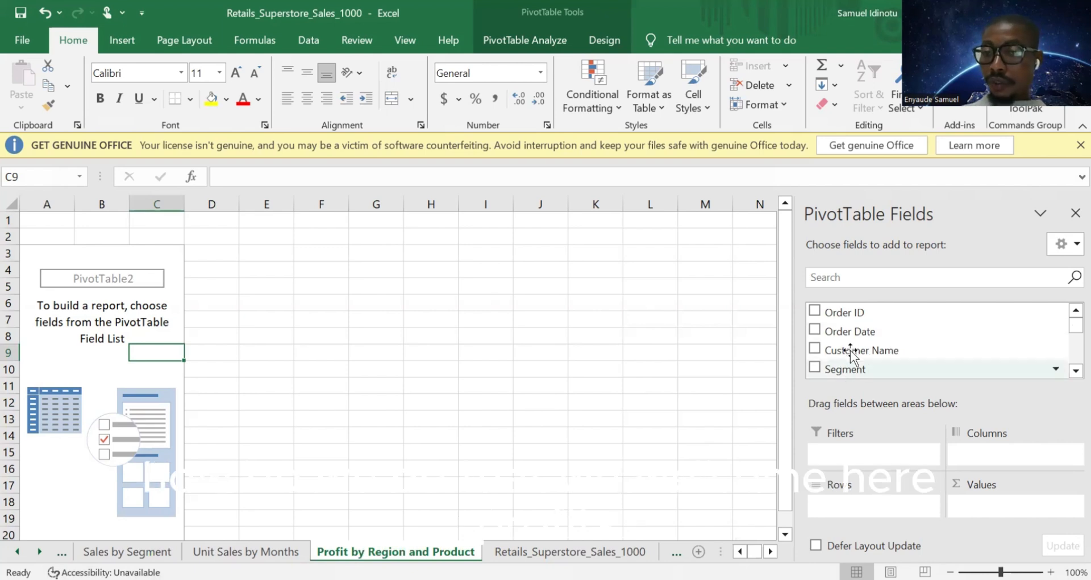
scroll(849, 355, "down", 5)
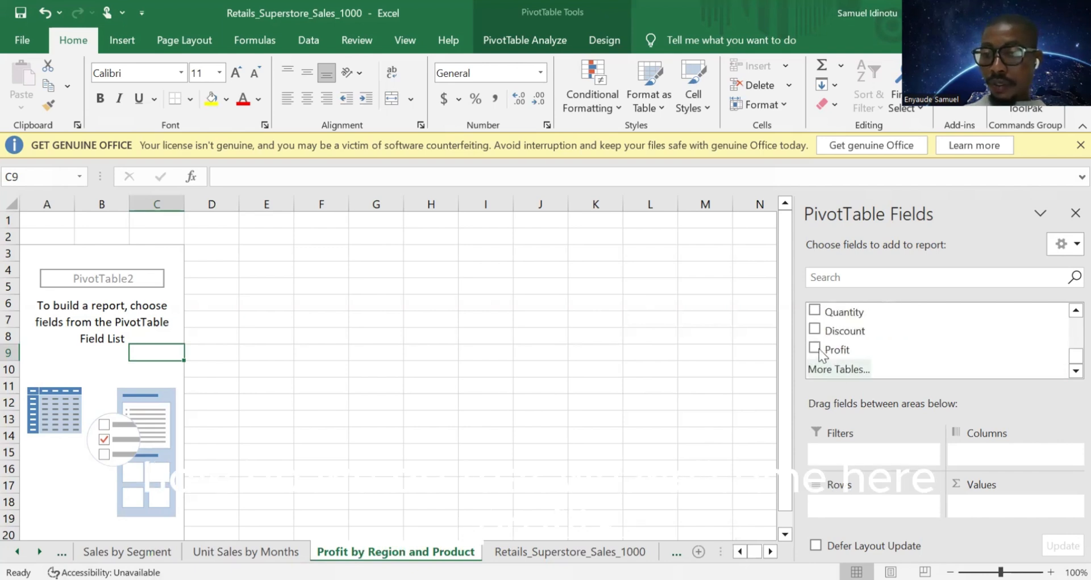
left_click(822, 352)
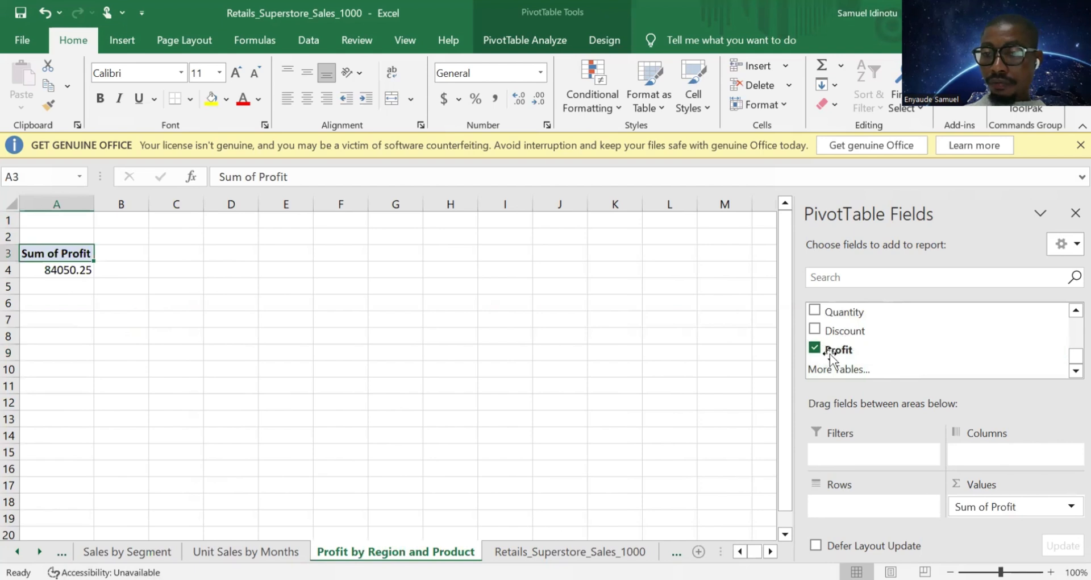
scroll(823, 353, "up", 5)
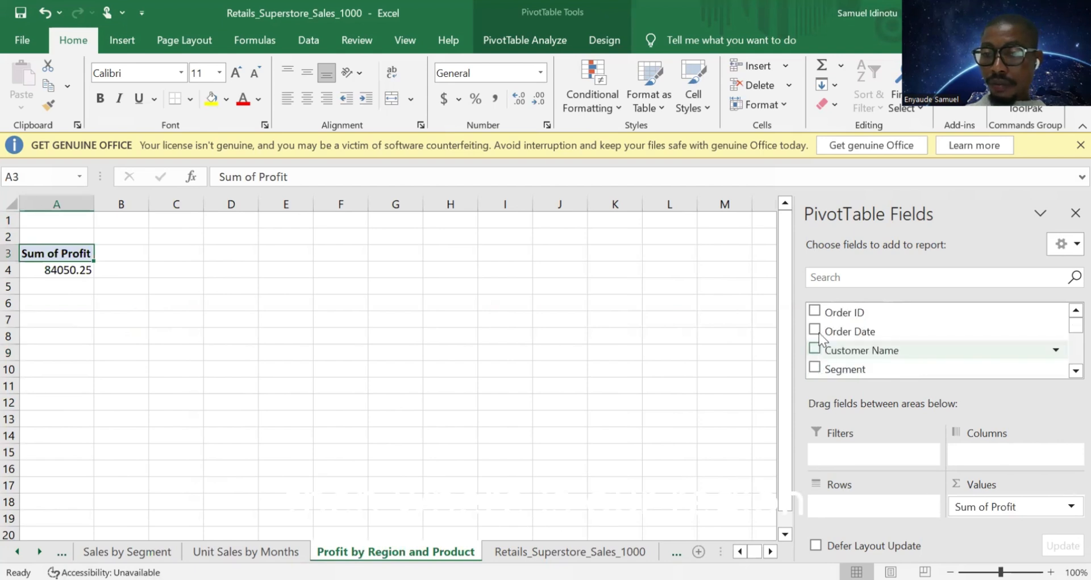
scroll(820, 338, "down", 2)
left_click_drag(819, 336, 995, 455)
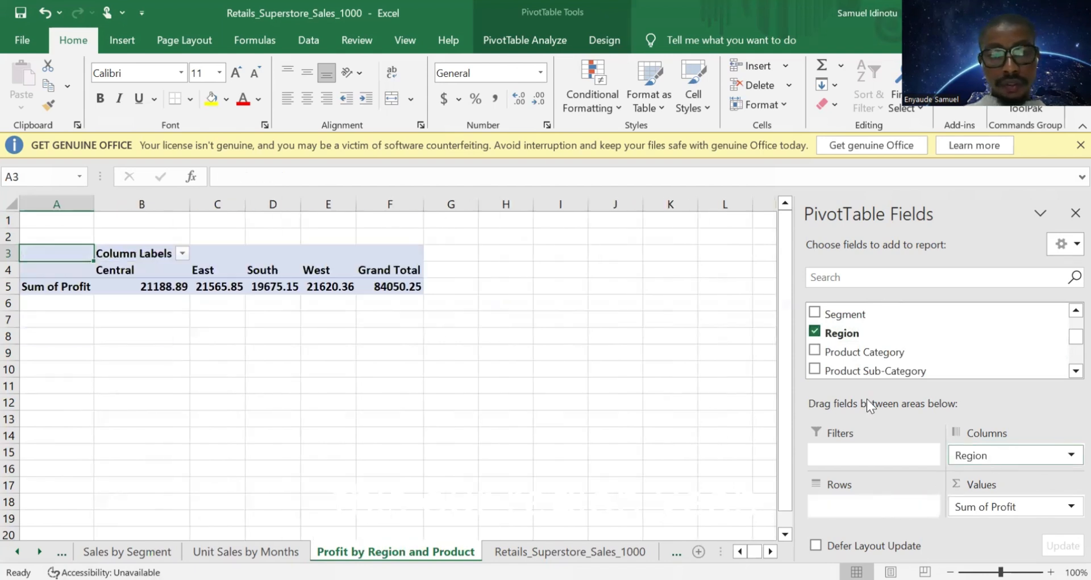
Step: Add Product Category and, beneath it, Product Sub-Category to the PivotTable's rows
scroll(845, 336, "up", 1)
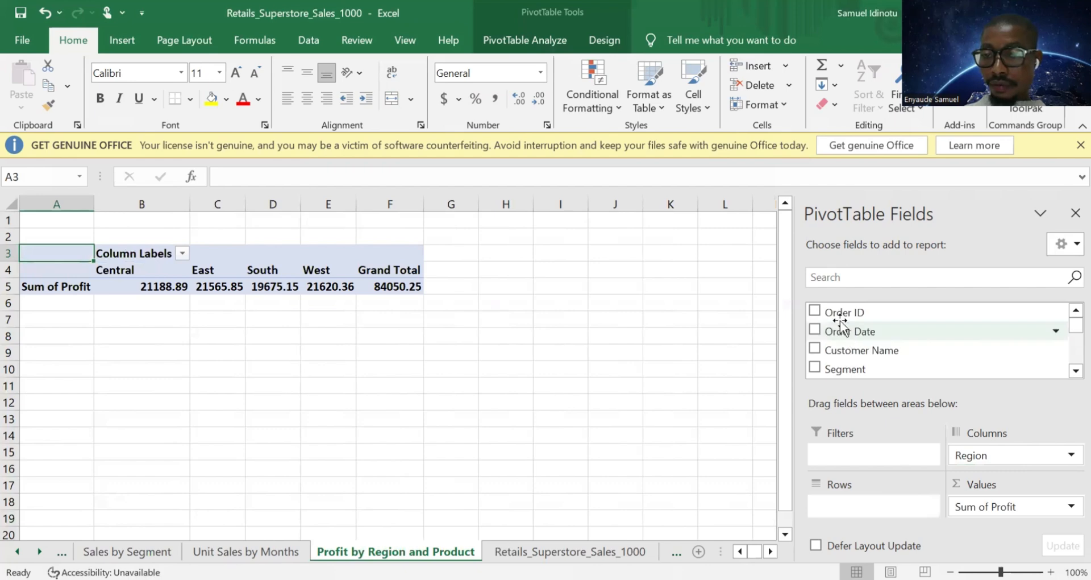
scroll(838, 350, "down", 3)
scroll(847, 329, "up", 1)
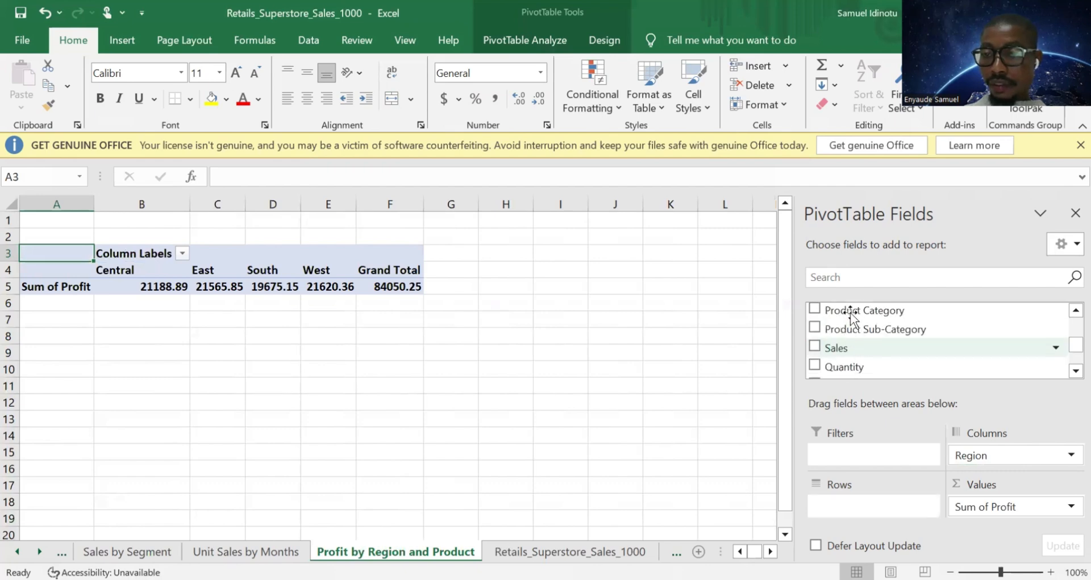
left_click_drag(850, 312, 851, 493)
left_click_drag(857, 511, 858, 512)
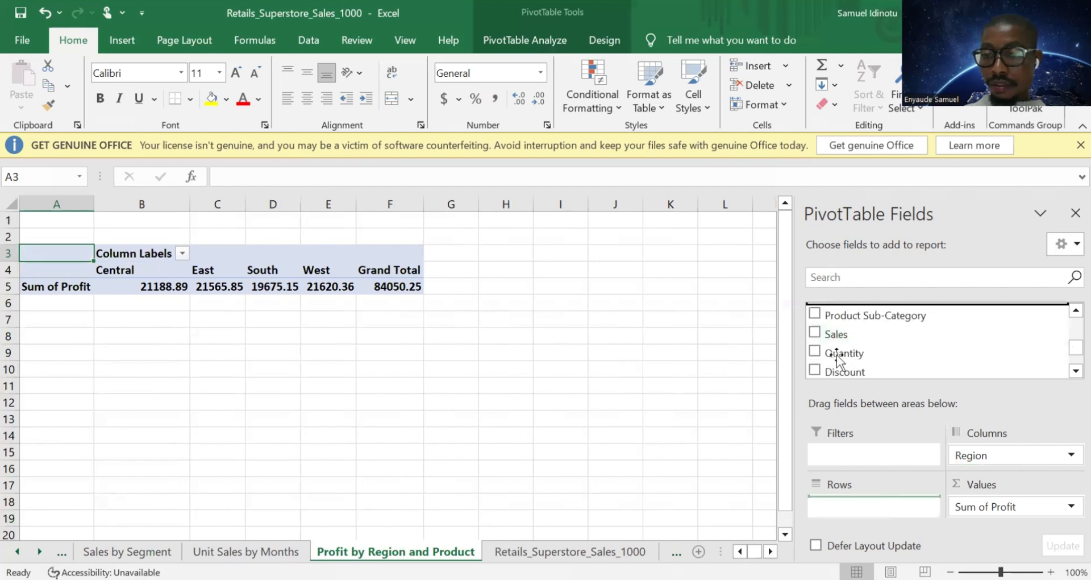
left_click_drag(835, 314, 884, 516)
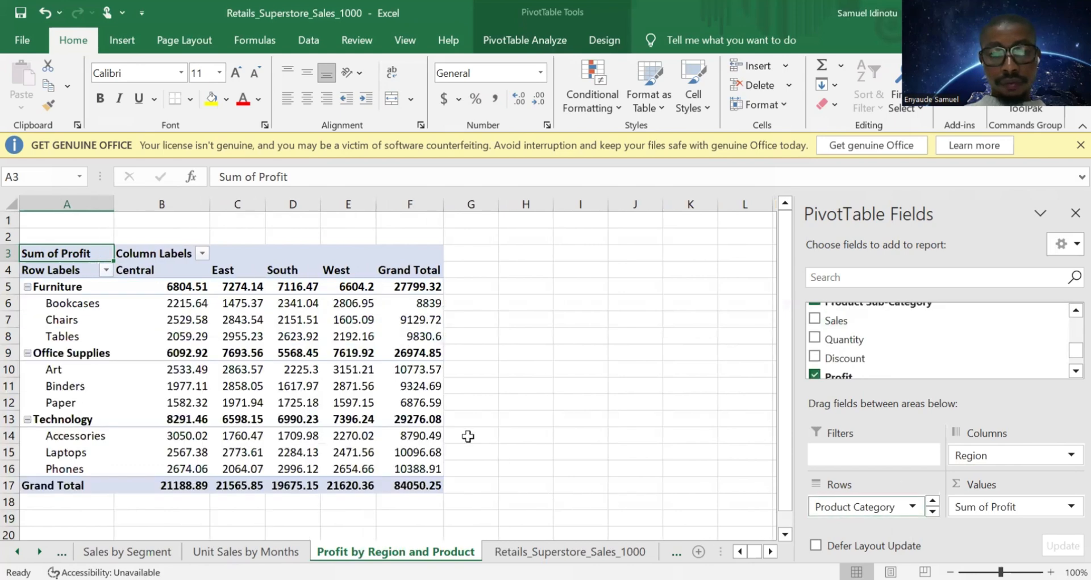
Step: Collapse the Furniture, Office Supplies and Technology categories in the profit PivotTable to hide their sub-categories
scroll(518, 399, "down", 3)
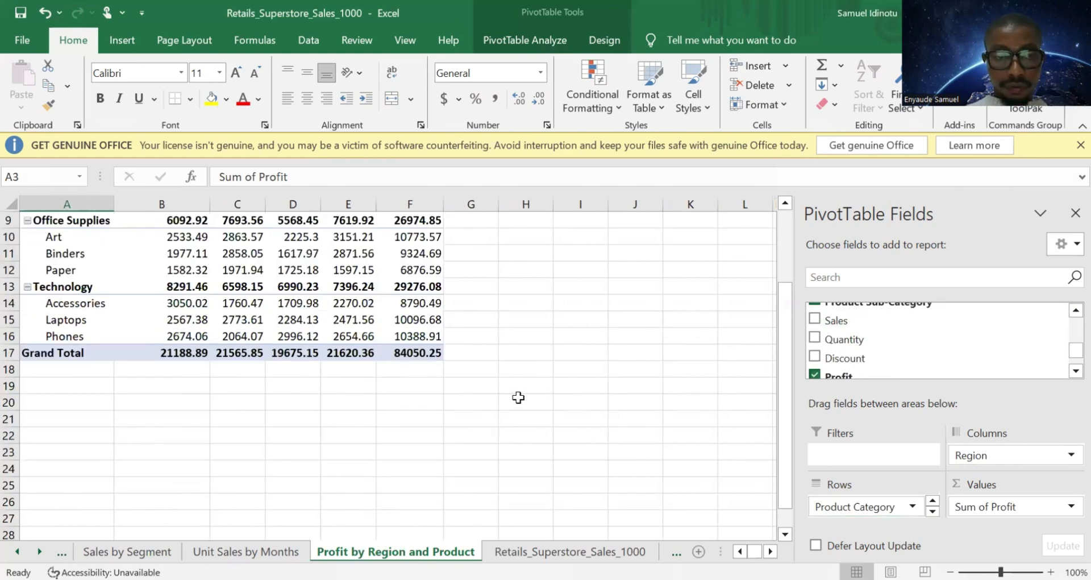
scroll(506, 391, "up", 3)
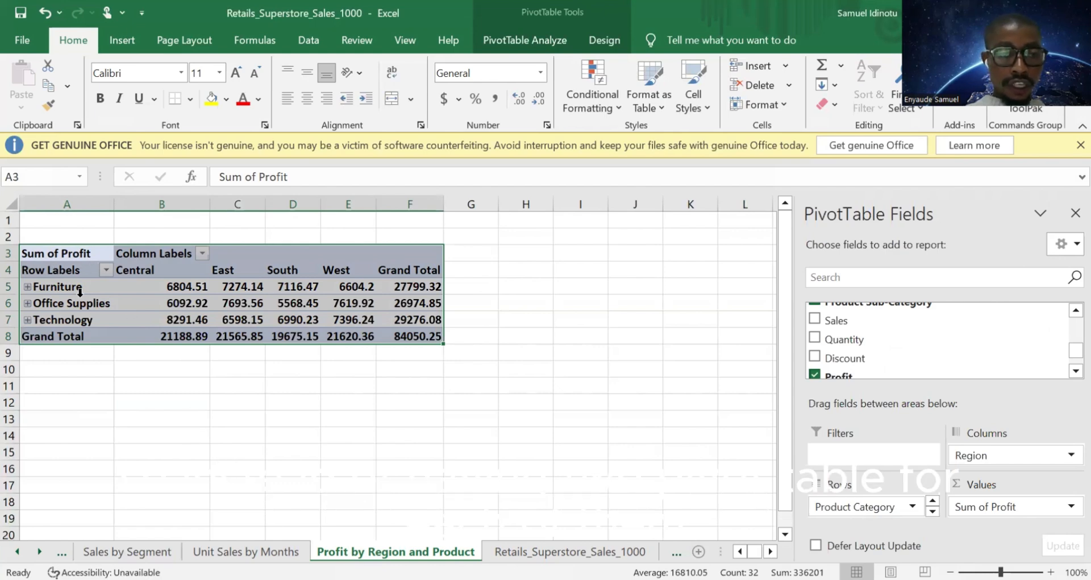
left_click(43, 254)
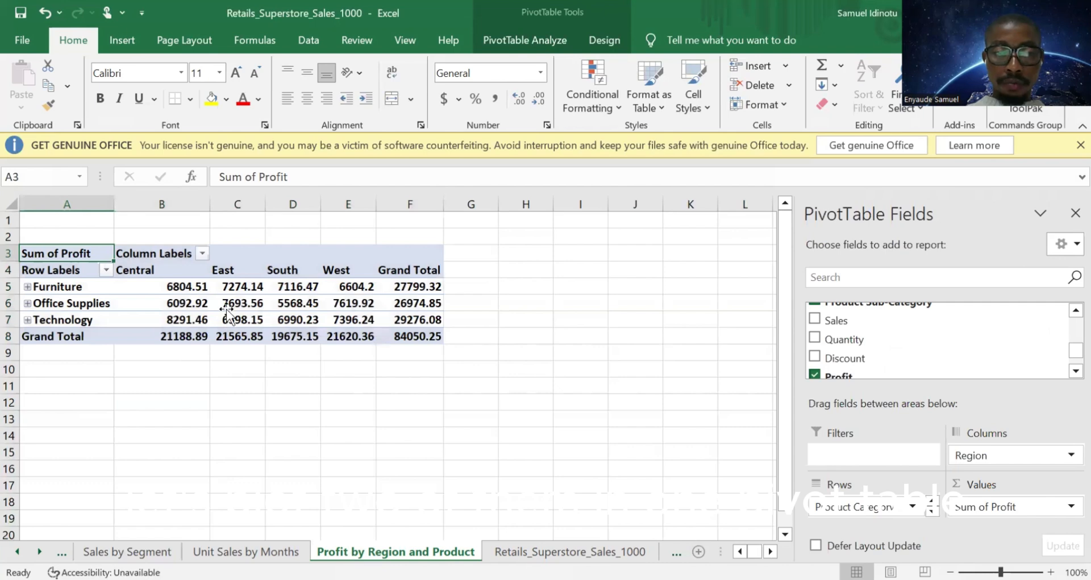
Step: Copy the whole profit PivotTable in A3:F8 and paste a duplicate below it starting at cell A17
left_click(42, 268)
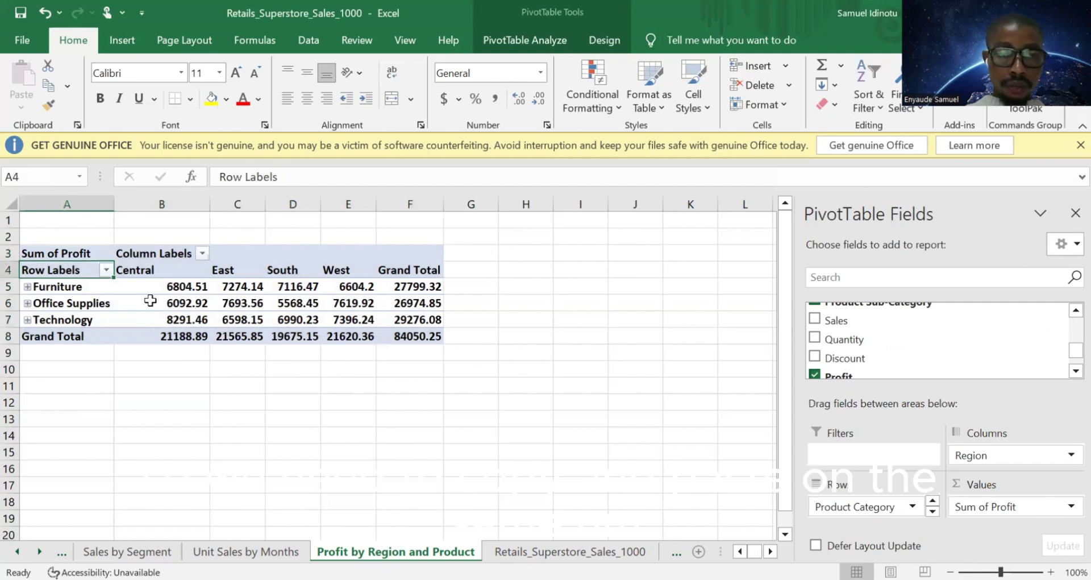
left_click(133, 302)
left_click_drag(57, 252, 114, 275)
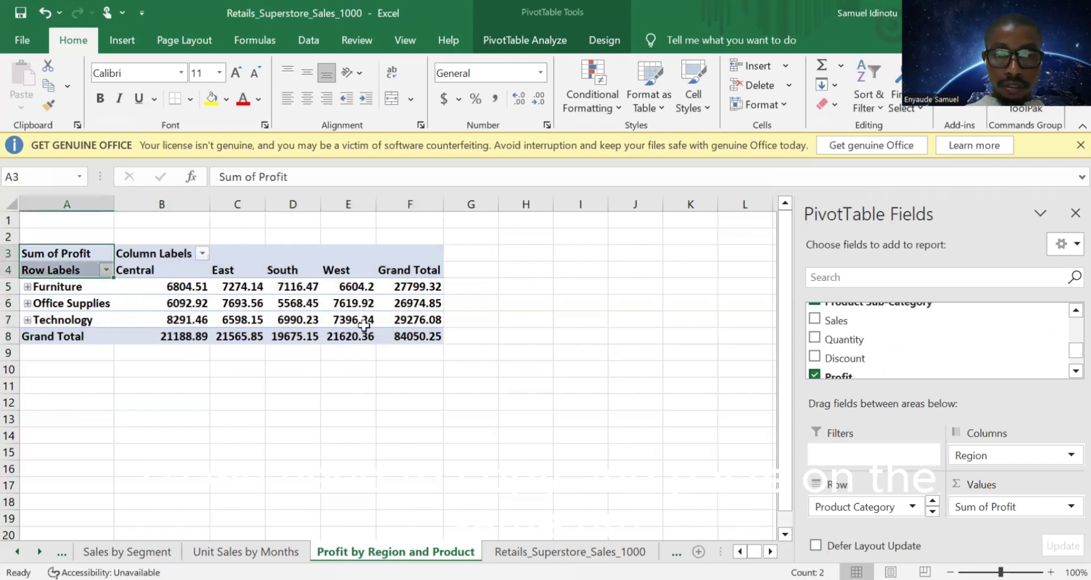
left_click(411, 337, "shift")
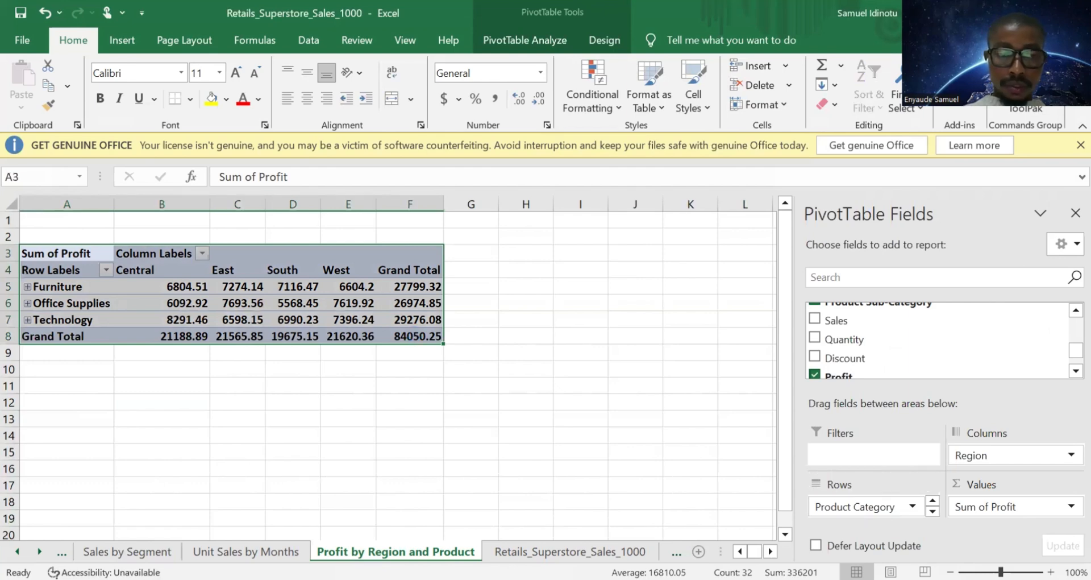
key("ctrl+c")
left_click(90, 481)
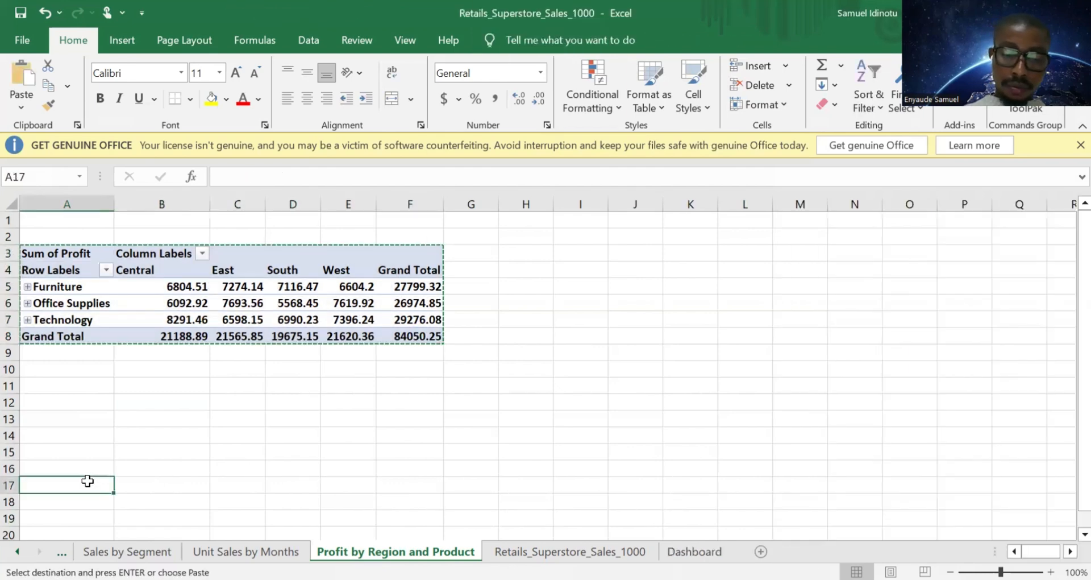
key("ctrl+v")
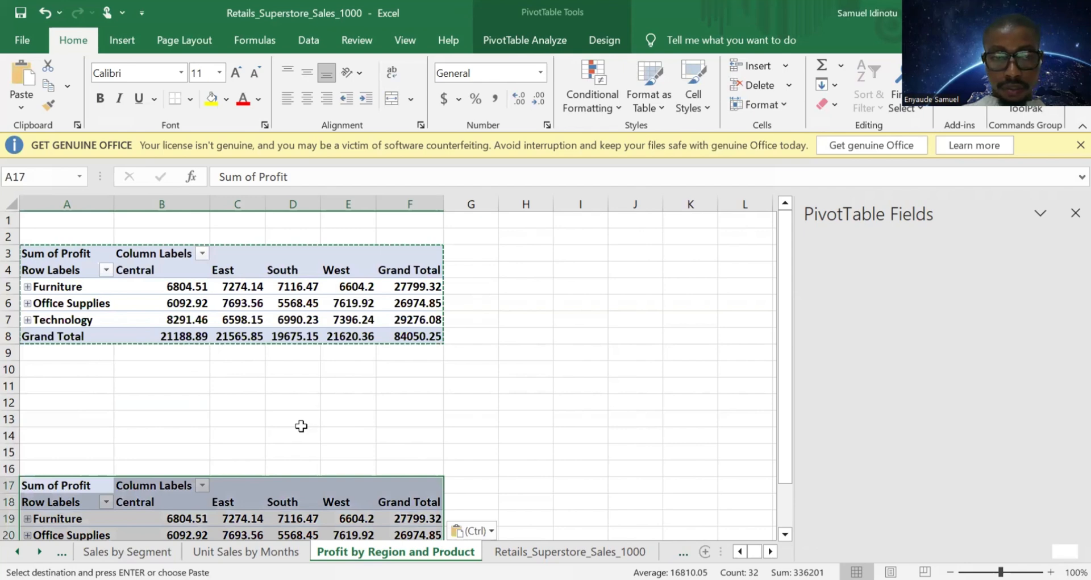
Step: Expand the Furniture, Office Supplies and Technology categories in the lower profit PivotTable to show their sub-categories
scroll(282, 420, "down", 4)
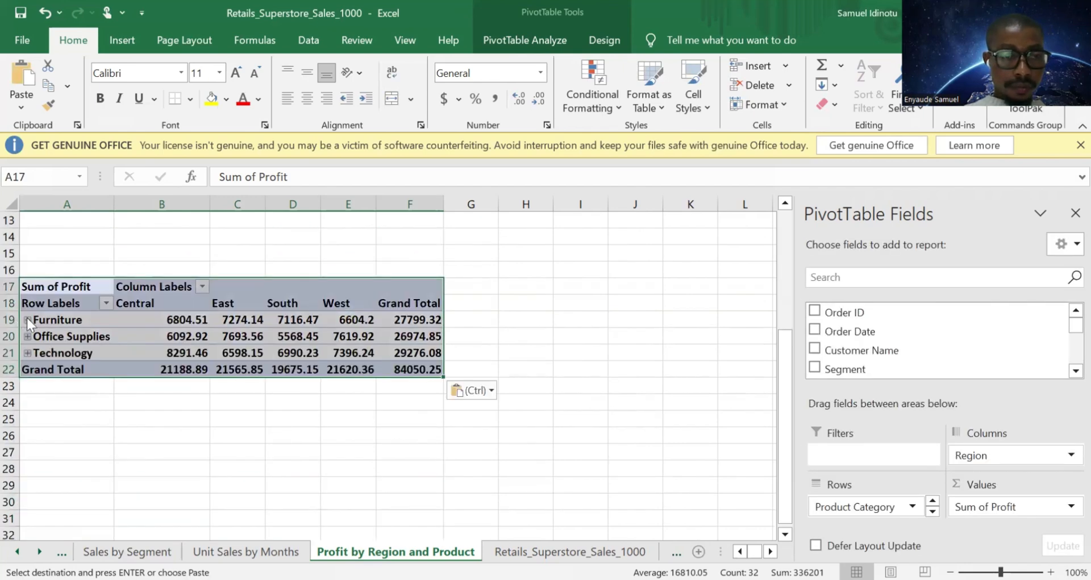
left_click(27, 319)
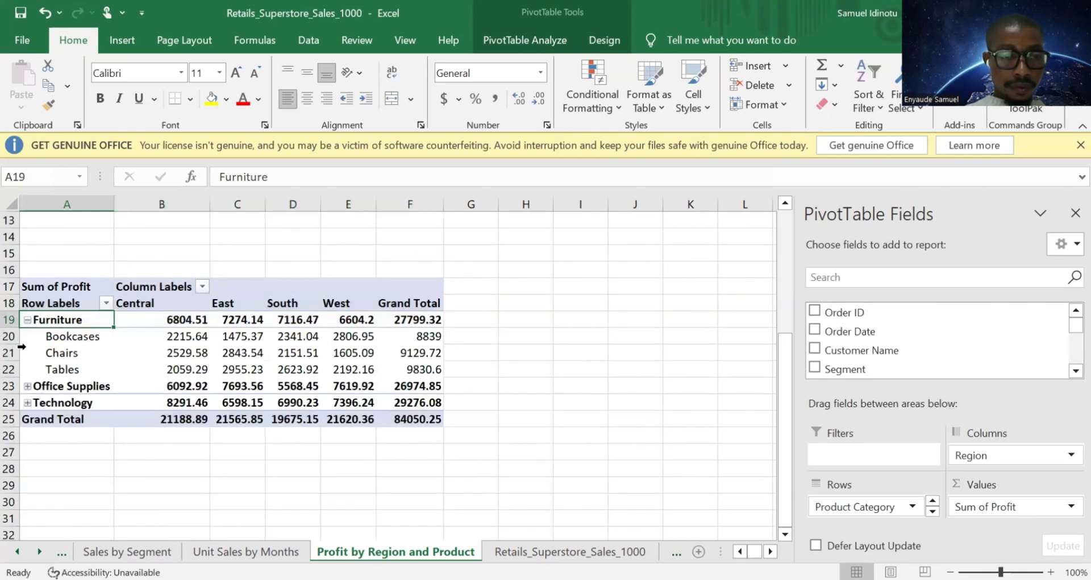
left_click(28, 386)
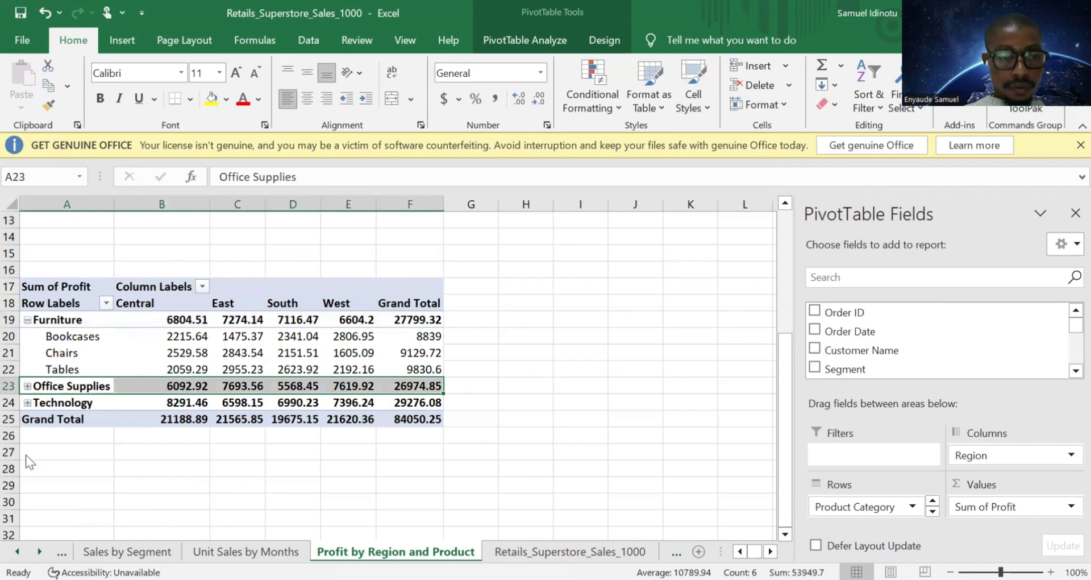
left_click(25, 453)
Step: Apply the dollar accounting number format to the upper profit PivotTable's values in B5:F8
scroll(458, 479, "up", 5)
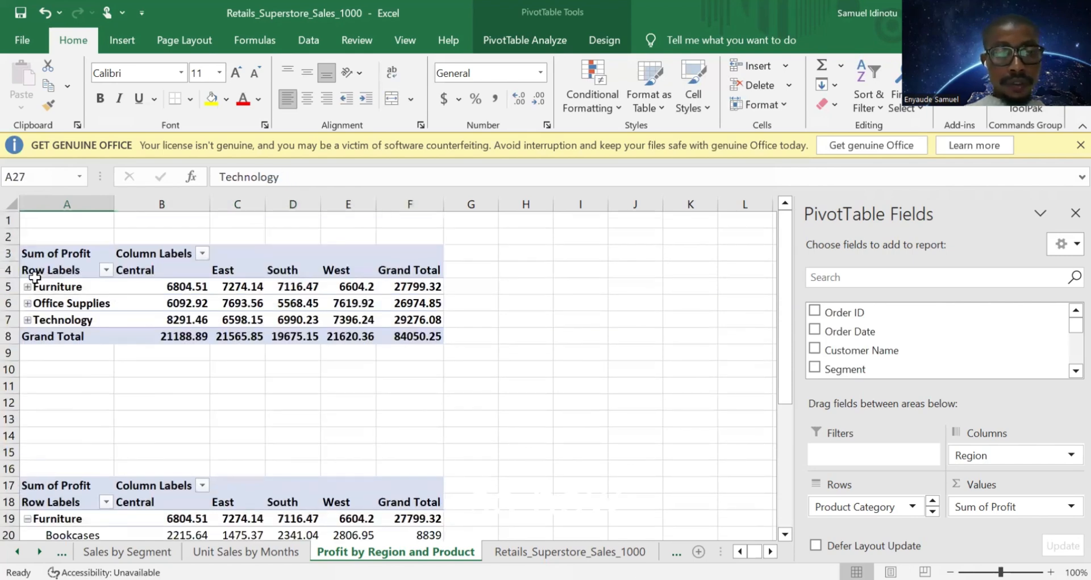
left_click_drag(144, 286, 399, 330)
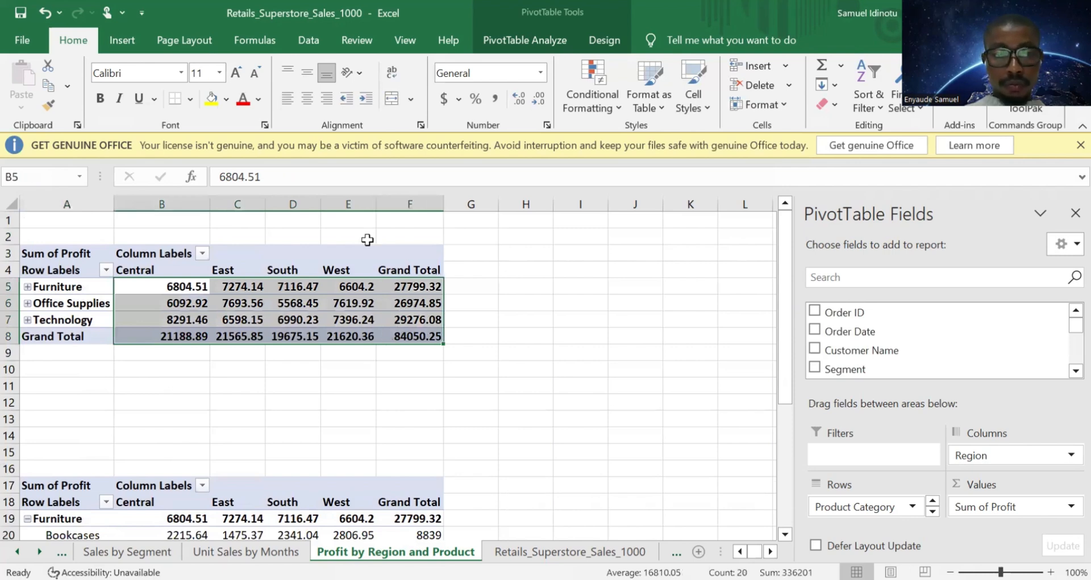
left_click(447, 111)
left_click(315, 423)
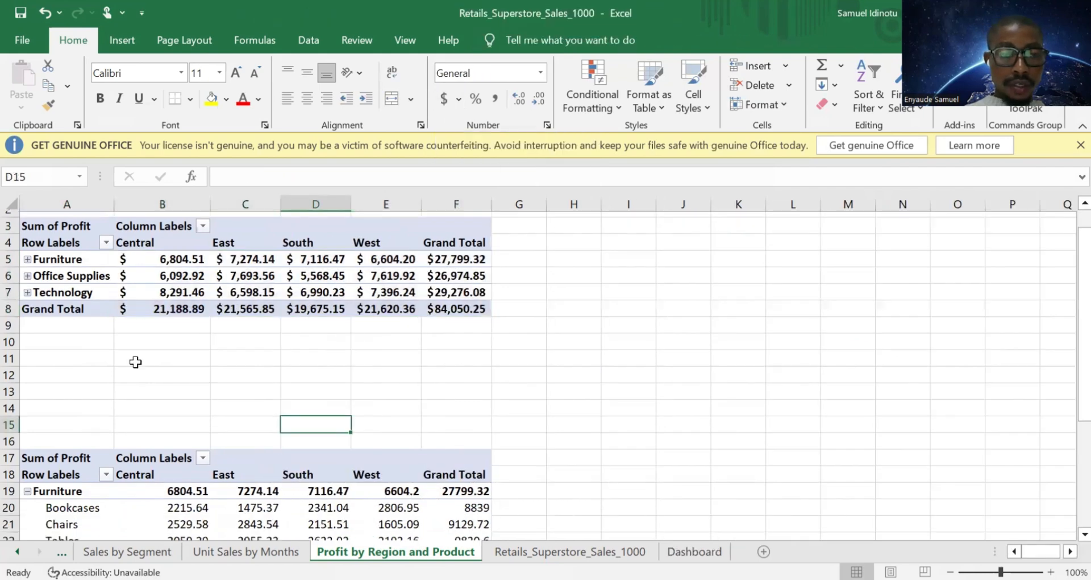
Step: Apply the dollar accounting number format to the lower profit PivotTable's values in B19:F31
scroll(65, 245, "down", 3)
scroll(65, 245, "down", 1)
left_click_drag(171, 253, 453, 448)
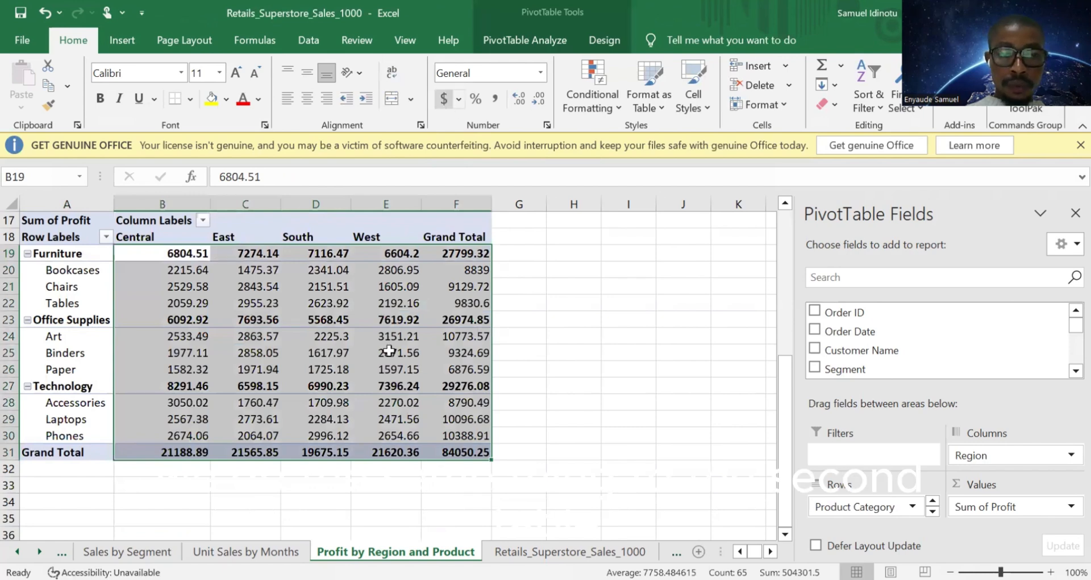
left_click(442, 99)
left_click(523, 484)
scroll(500, 460, "up", 1)
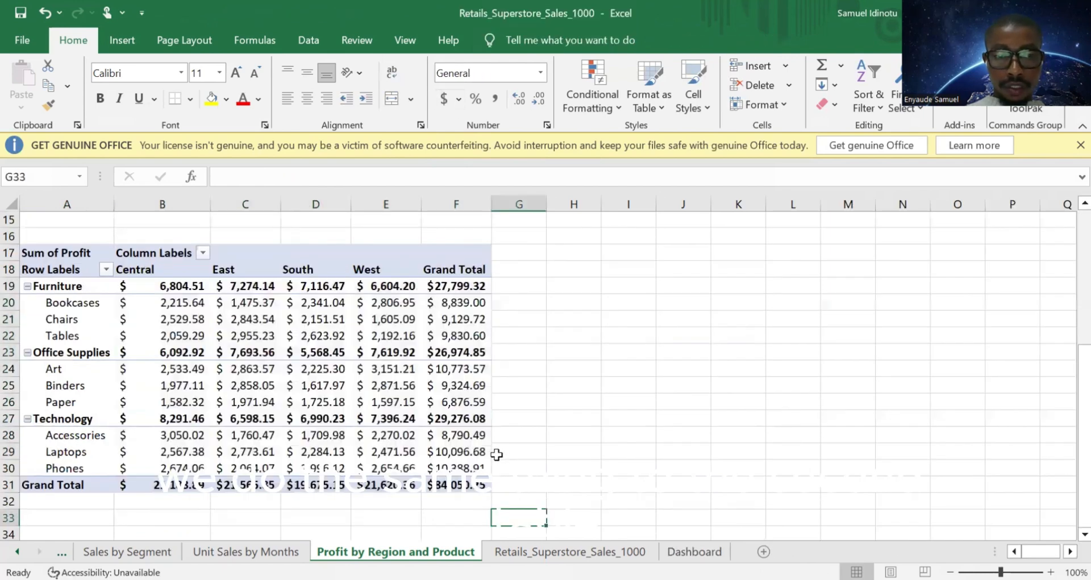
Step: Insert a Stacked Column PivotChart based on the upper profit PivotTable in A3:F8
scroll(398, 397, "up", 5)
left_click(333, 398)
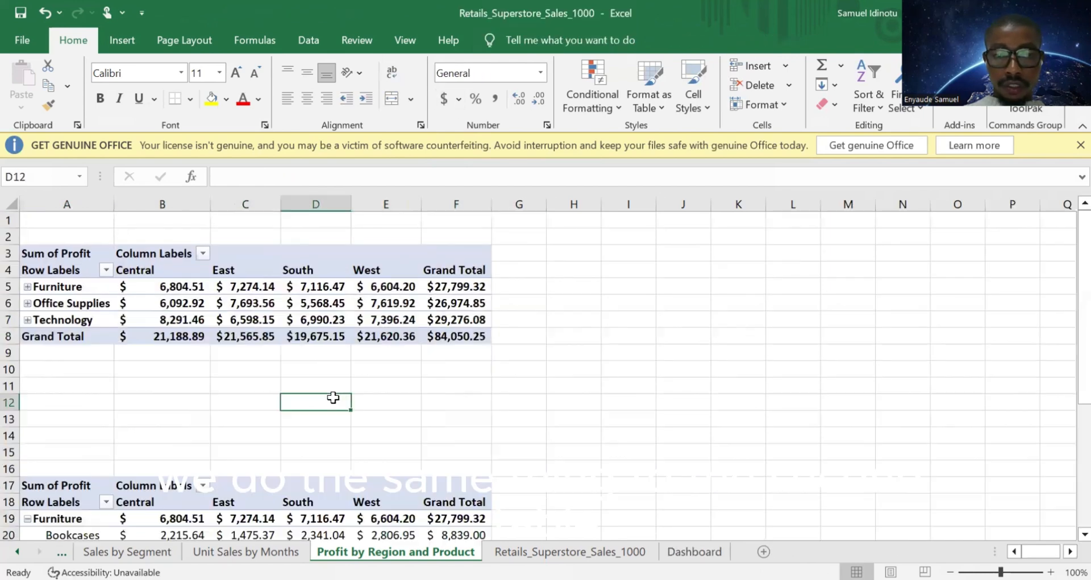
left_click(341, 304)
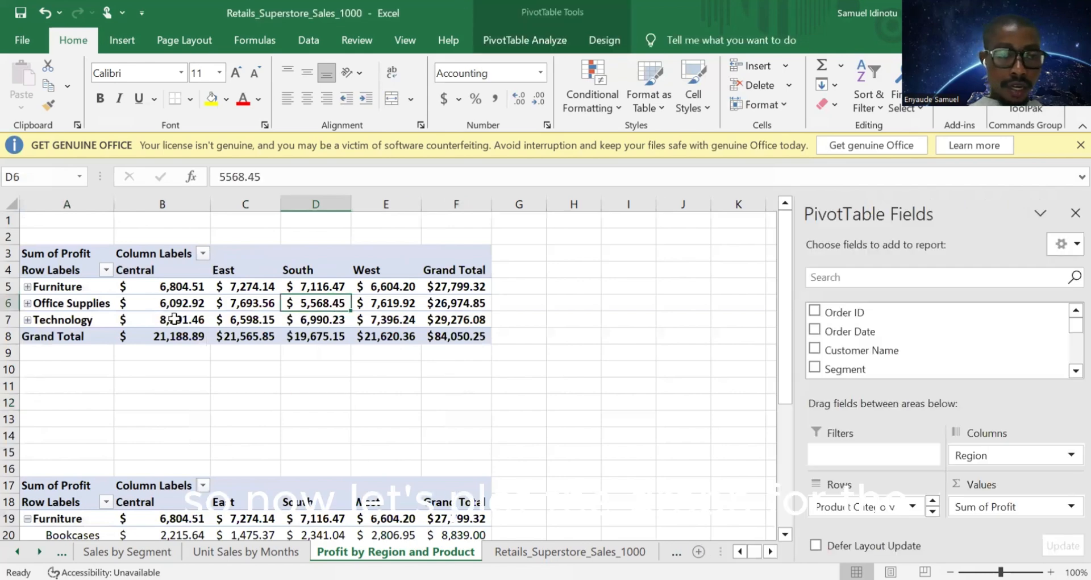
left_click(241, 252)
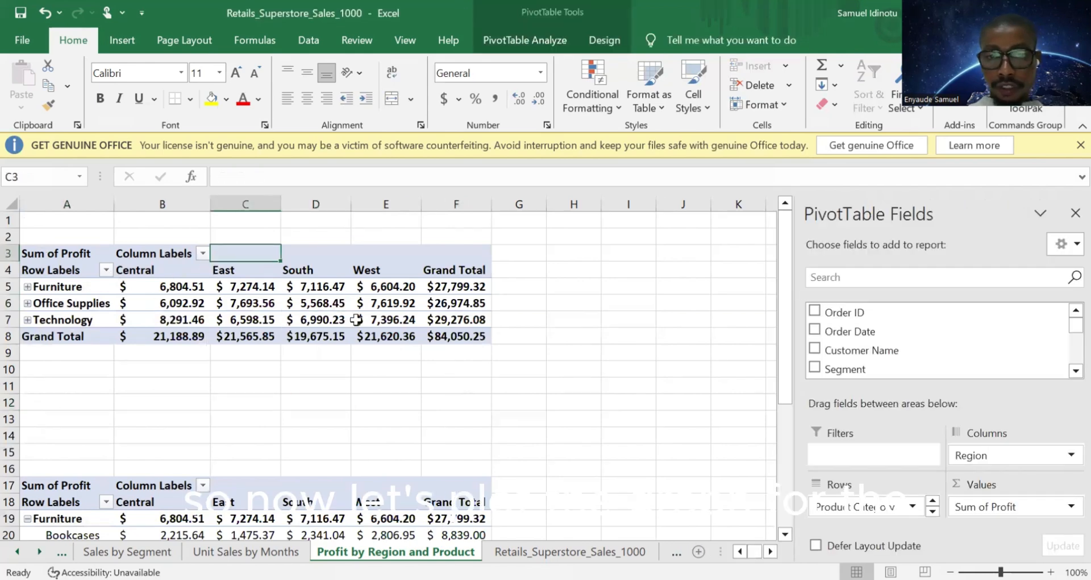
left_click(388, 244)
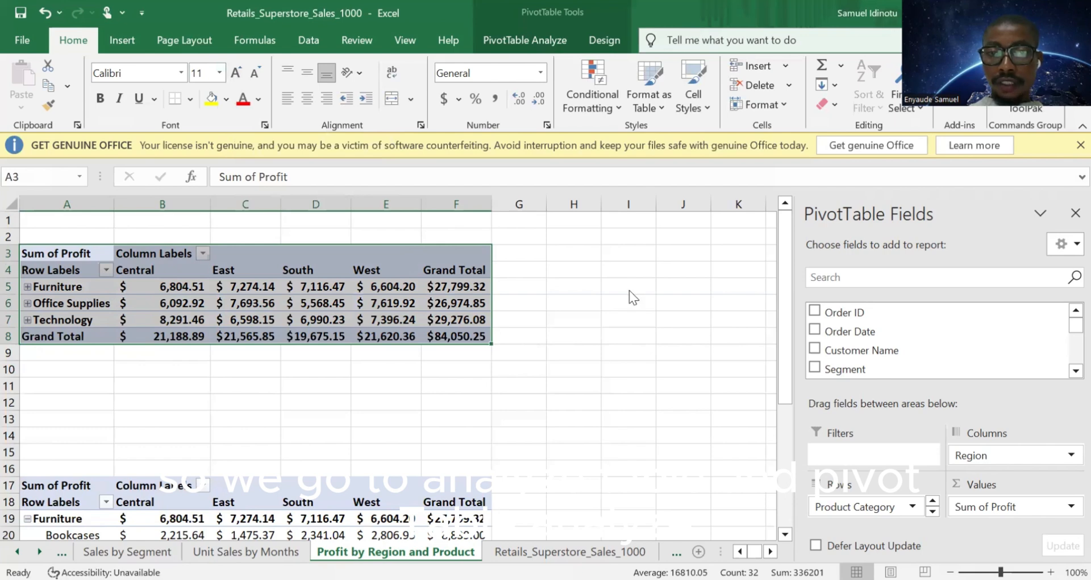
left_click(523, 41)
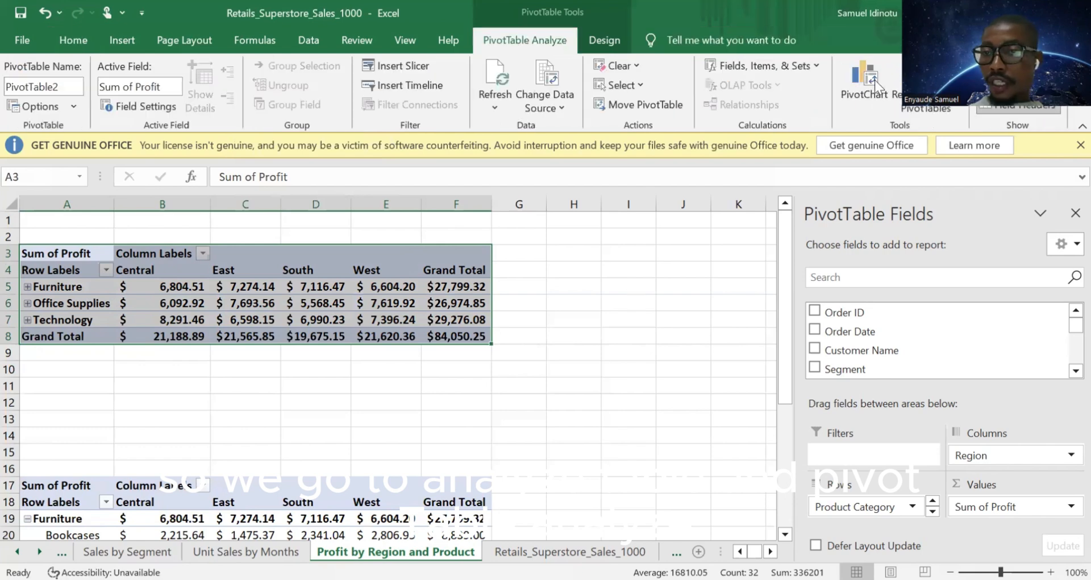
left_click(860, 75)
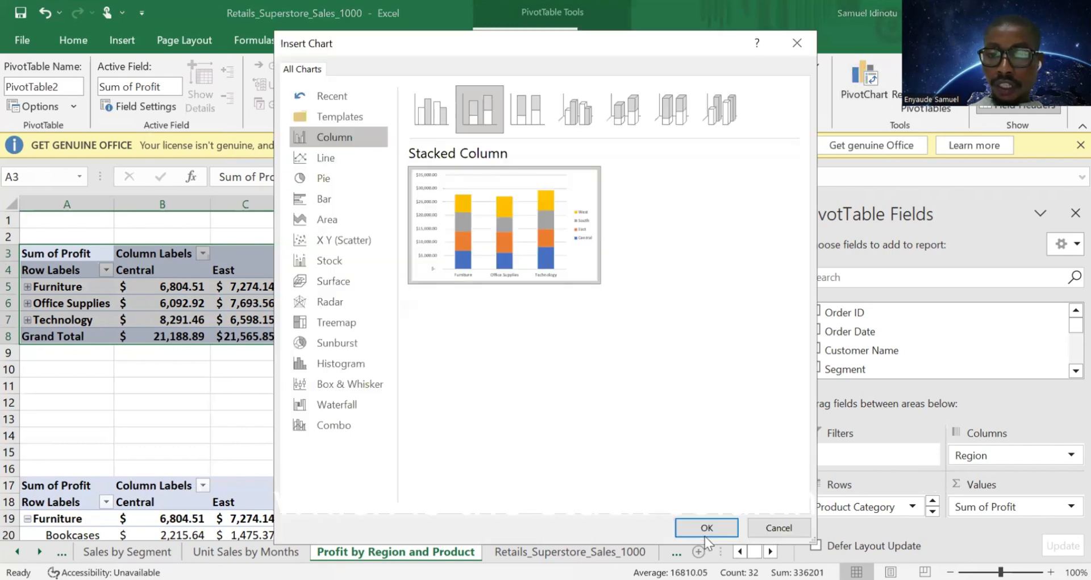
left_click(710, 532)
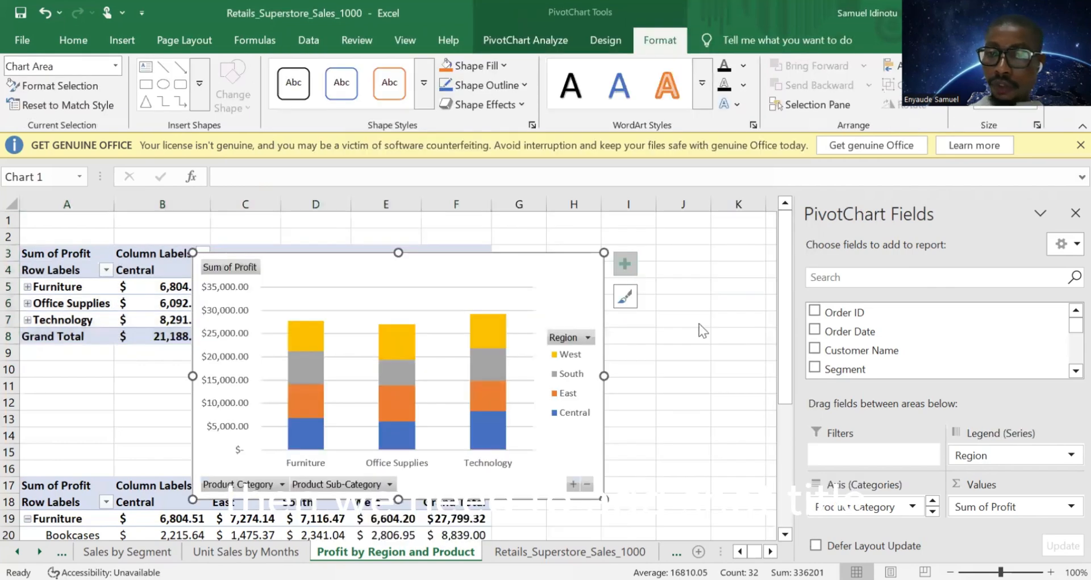
Step: Add a chart title to the stacked column PivotChart and replace its text with "Profit by Rgion and Product"
left_click(625, 263)
left_click(682, 325)
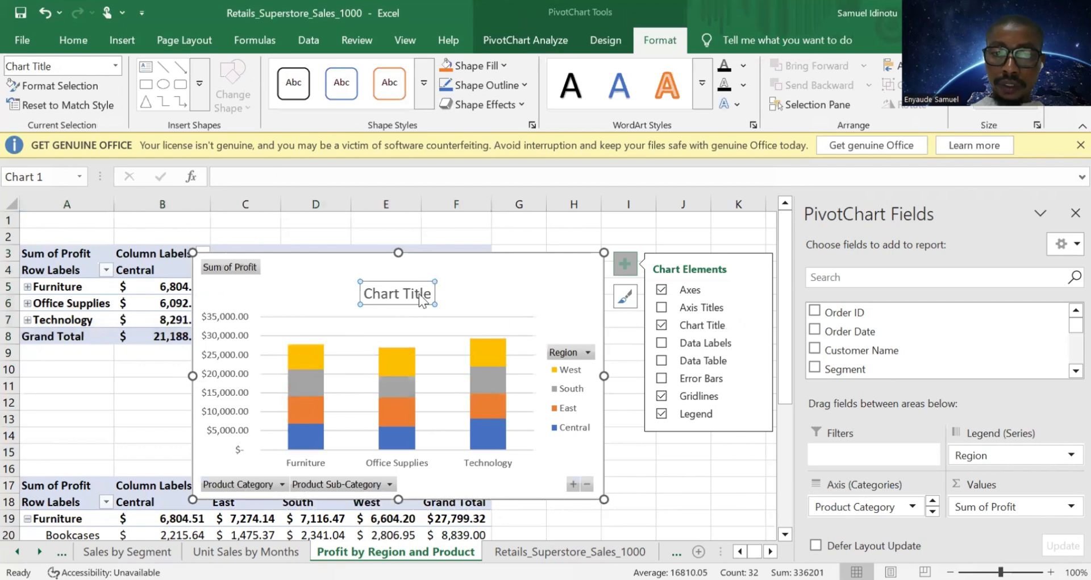
double_click(425, 293)
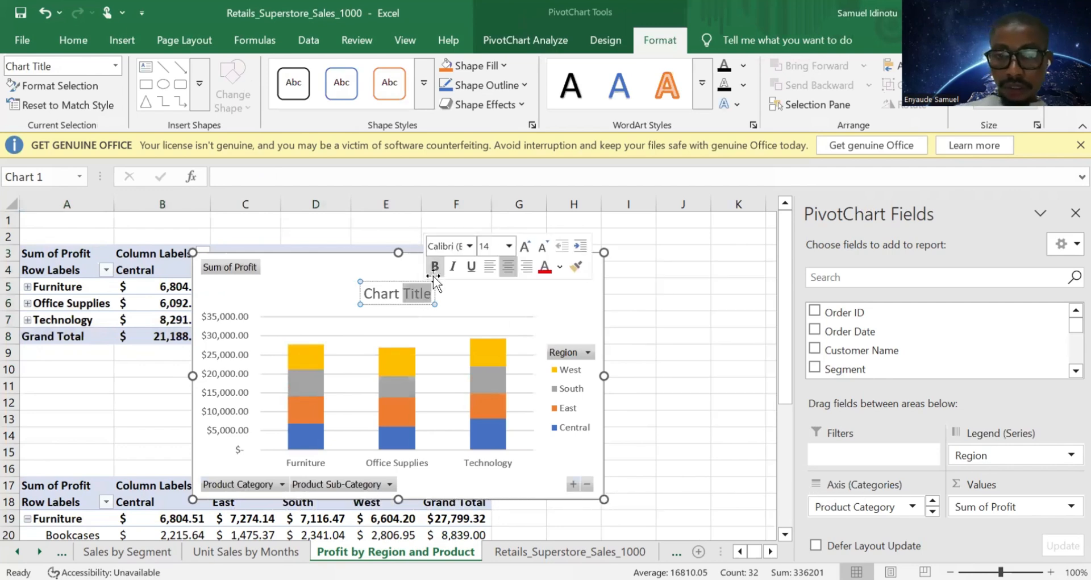
key("BackSpace")
key("BackSpace")
key("BackSpace")
key("BackSpace")
key("BackSpace")
key("BackSpace")
key("BackSpace")
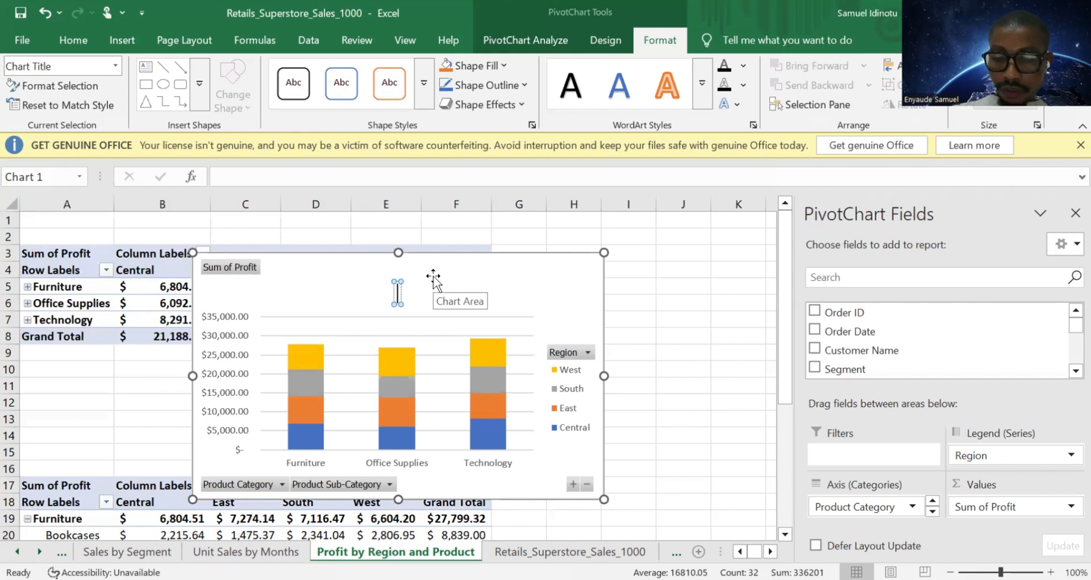
type("Prof")
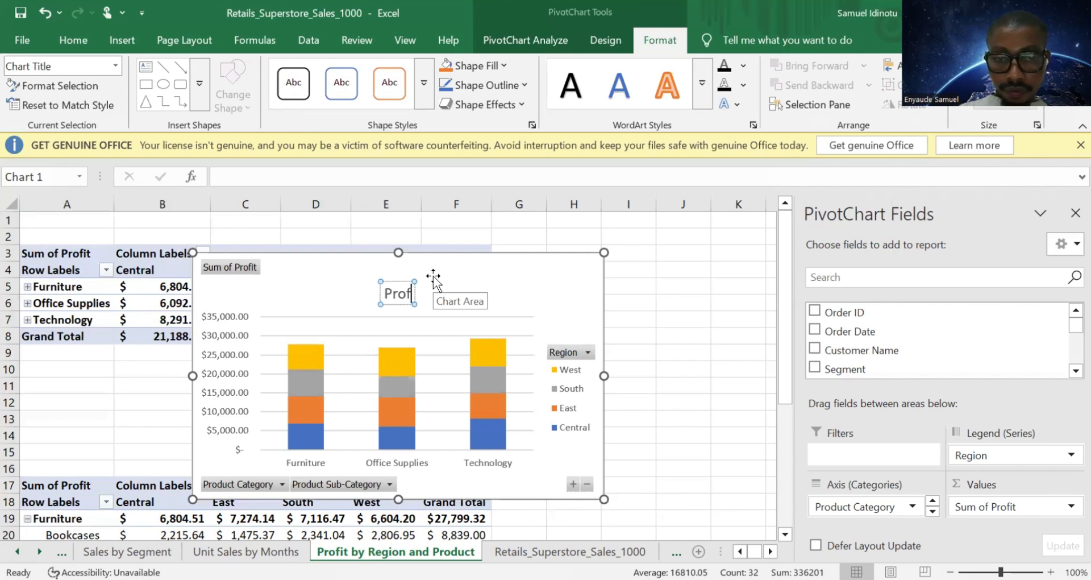
type("it by")
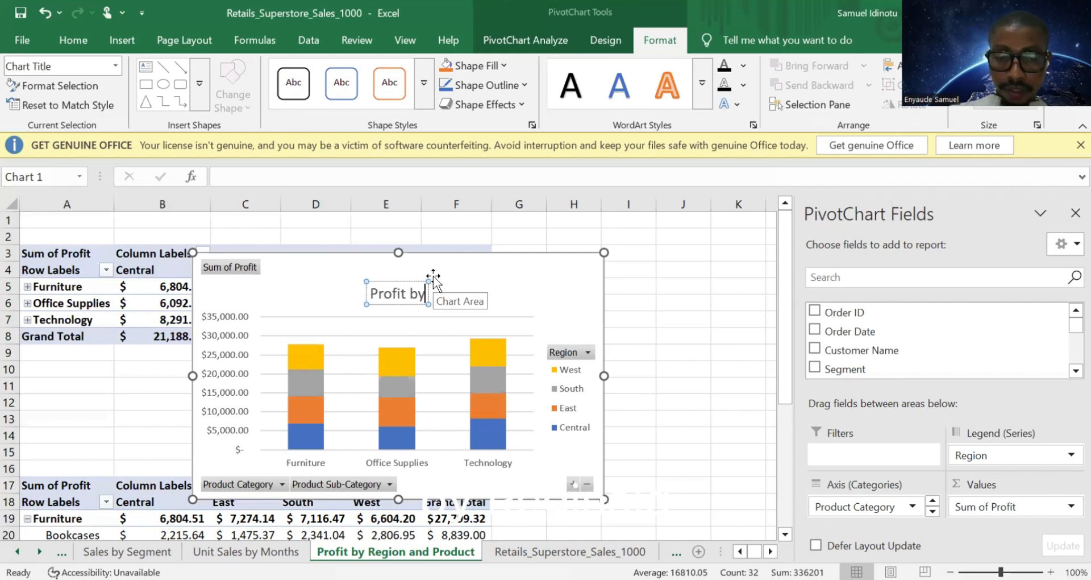
type(" Re")
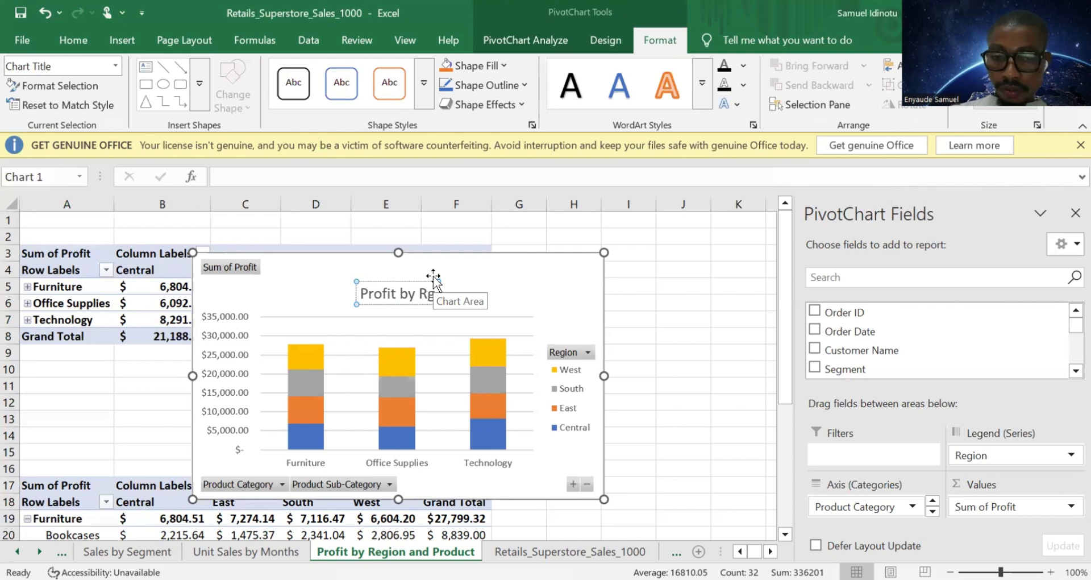
type("io")
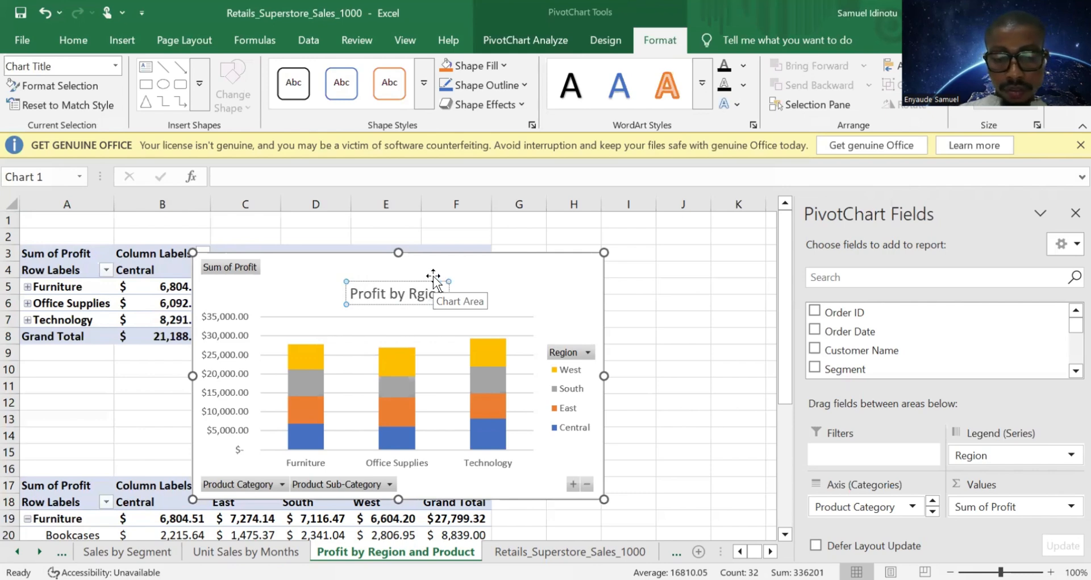
type(" and")
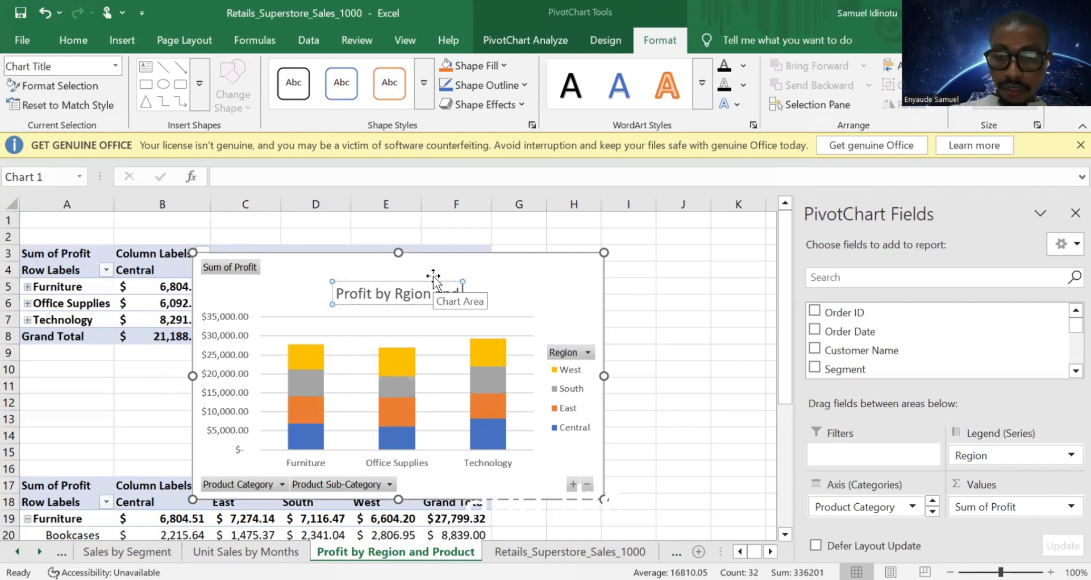
type(" Product")
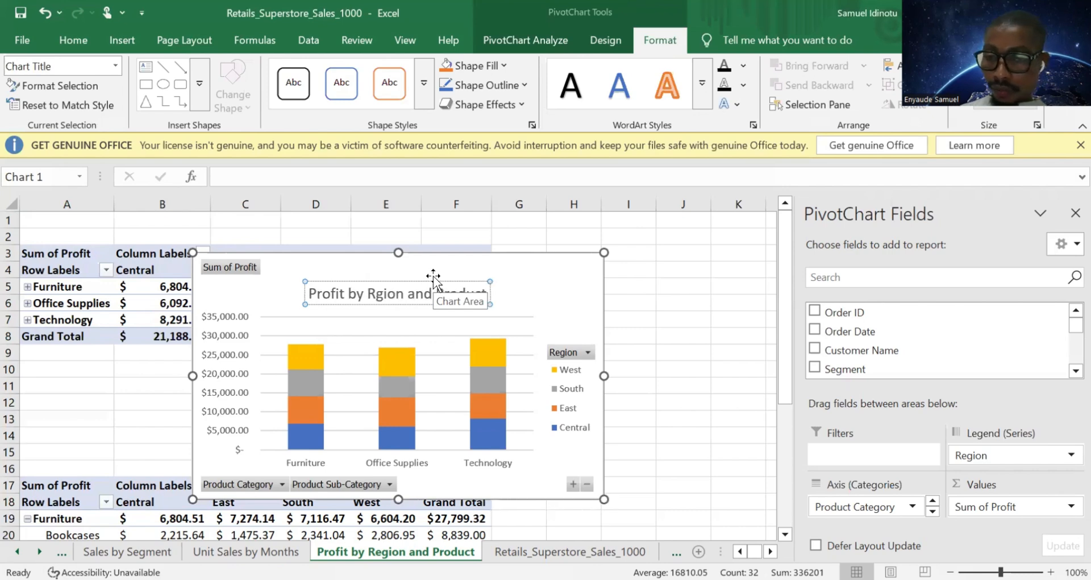
key("Return")
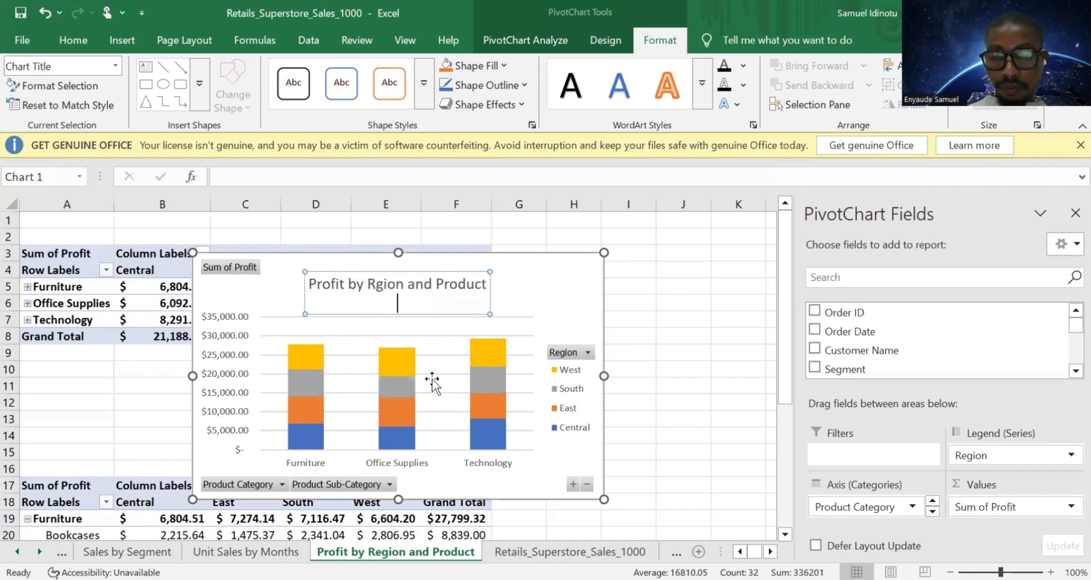
left_click(366, 407)
Step: Select the whole lower profit PivotTable in A17:F31 and open the PivotChart insertion dialog for it
scroll(369, 415, "down", 3)
scroll(449, 513, "up", 1)
scroll(340, 315, "down", 5)
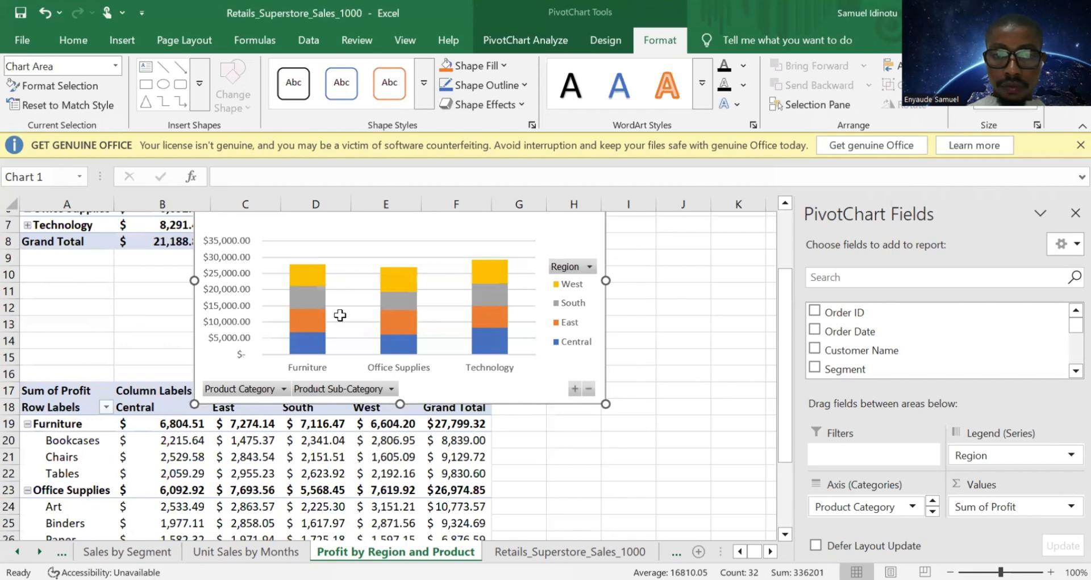
left_click_drag(340, 315, 333, 310)
scroll(44, 234, "up", 1)
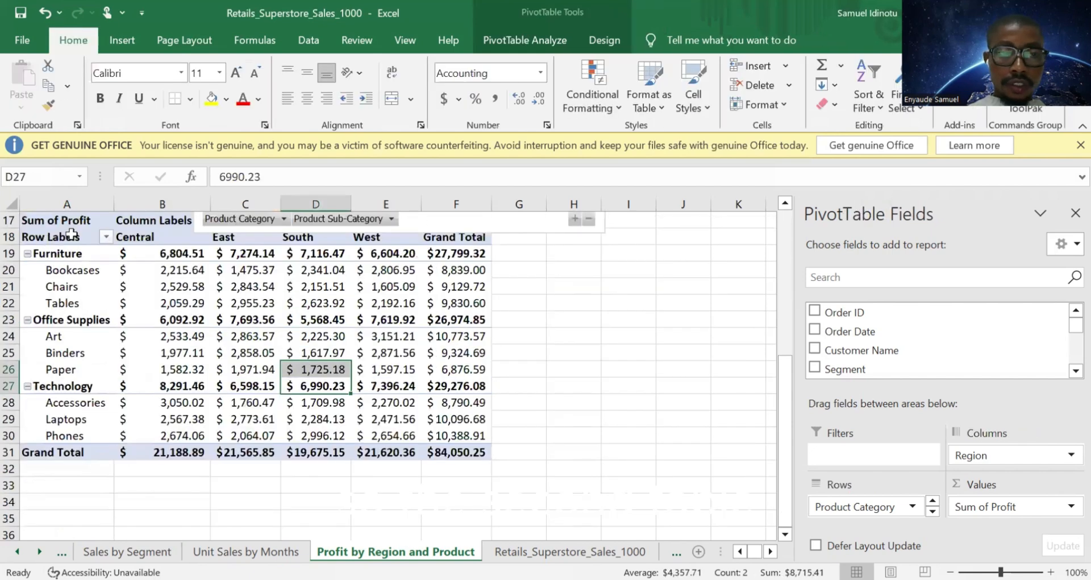
left_click_drag(52, 217, 454, 453)
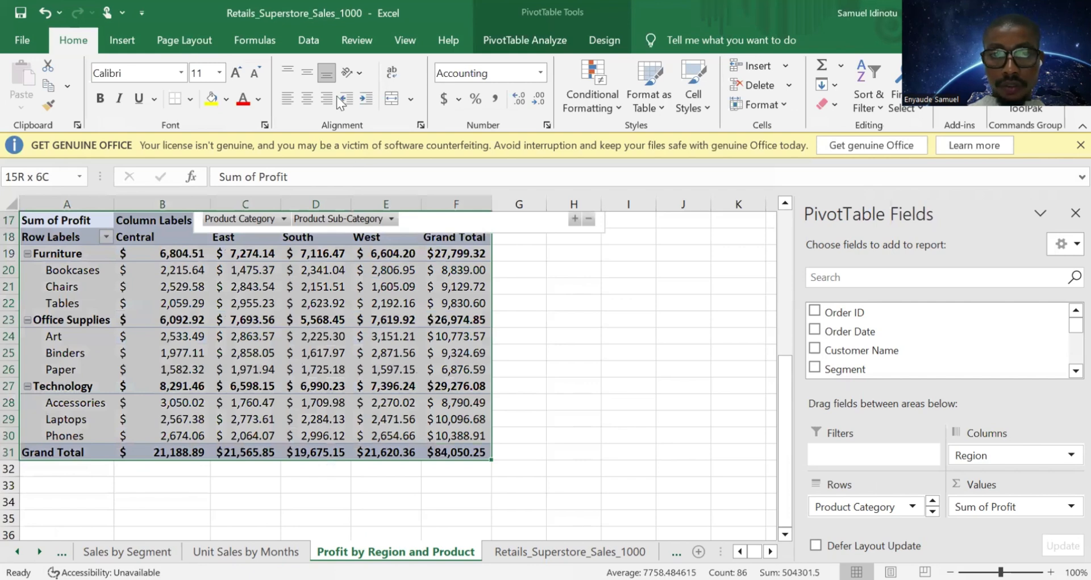
left_click(533, 50)
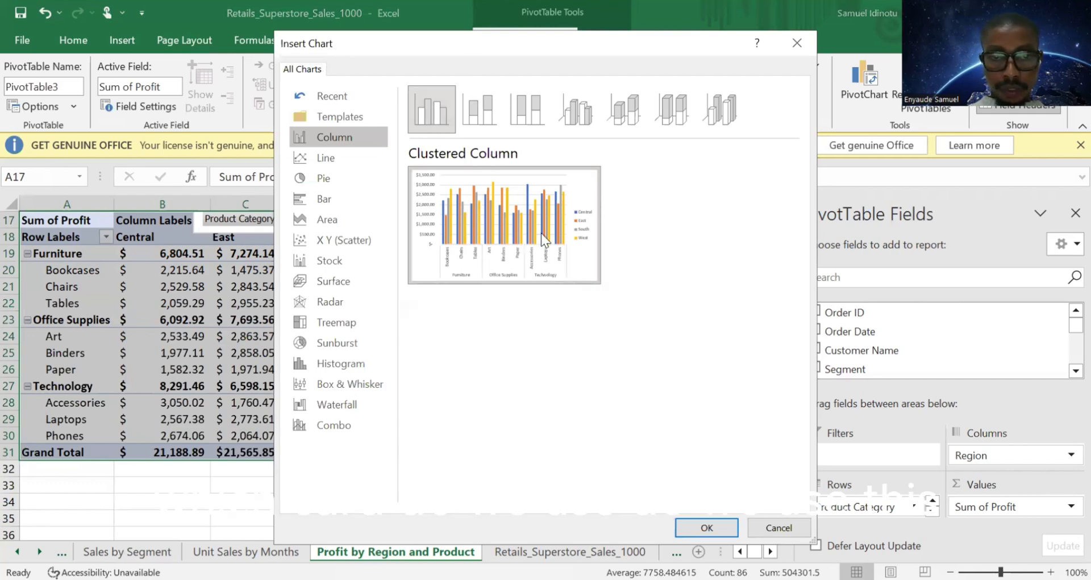
Step: Compare the column chart subtypes and insert a Clustered Column PivotChart based on the lower profit PivotTable in A17:F31
mouse_move(541, 233)
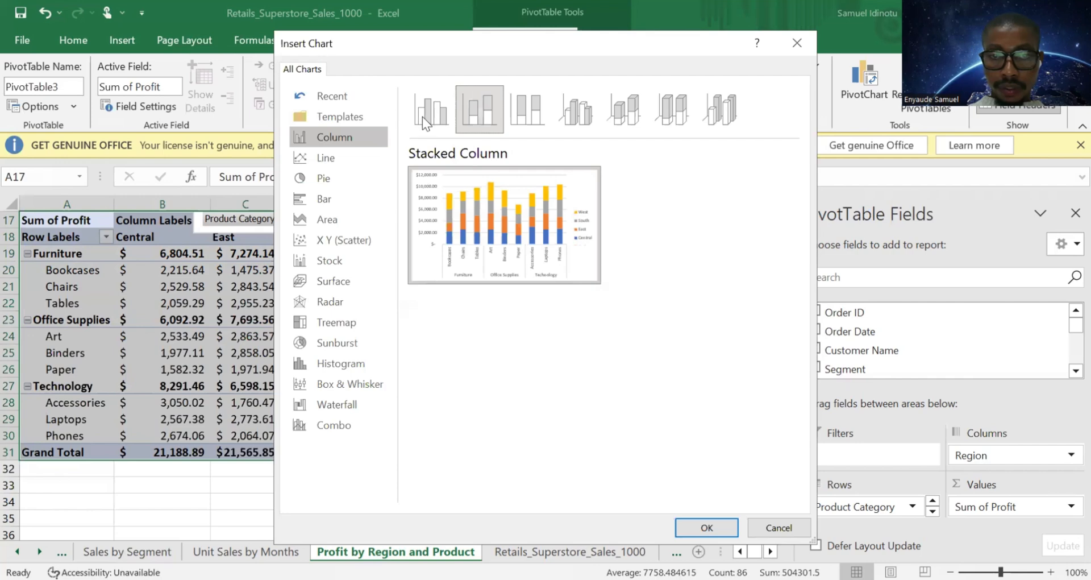
left_click(423, 117)
left_click(479, 109)
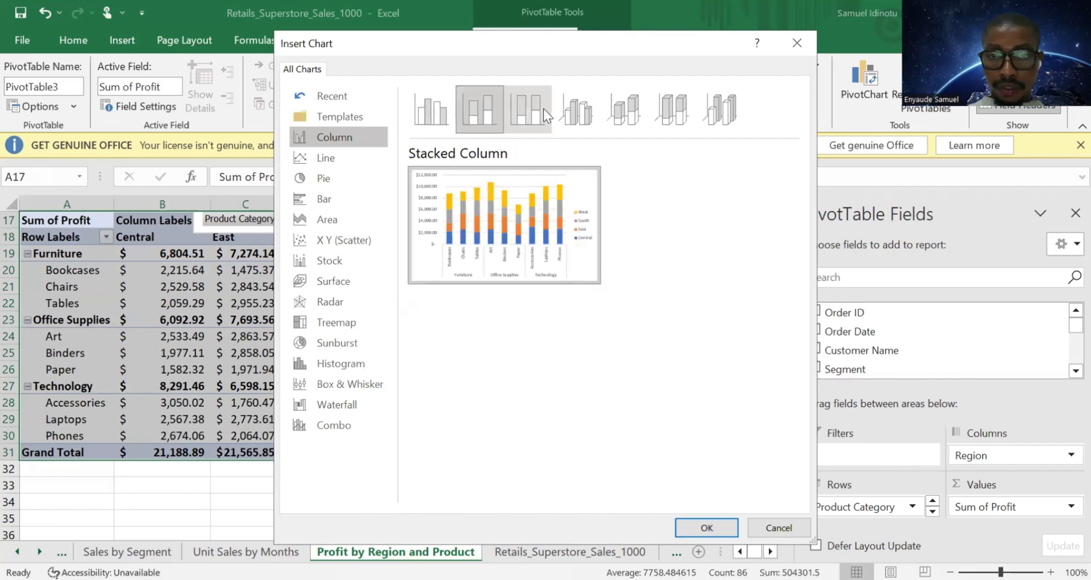
left_click(543, 108)
left_click(474, 109)
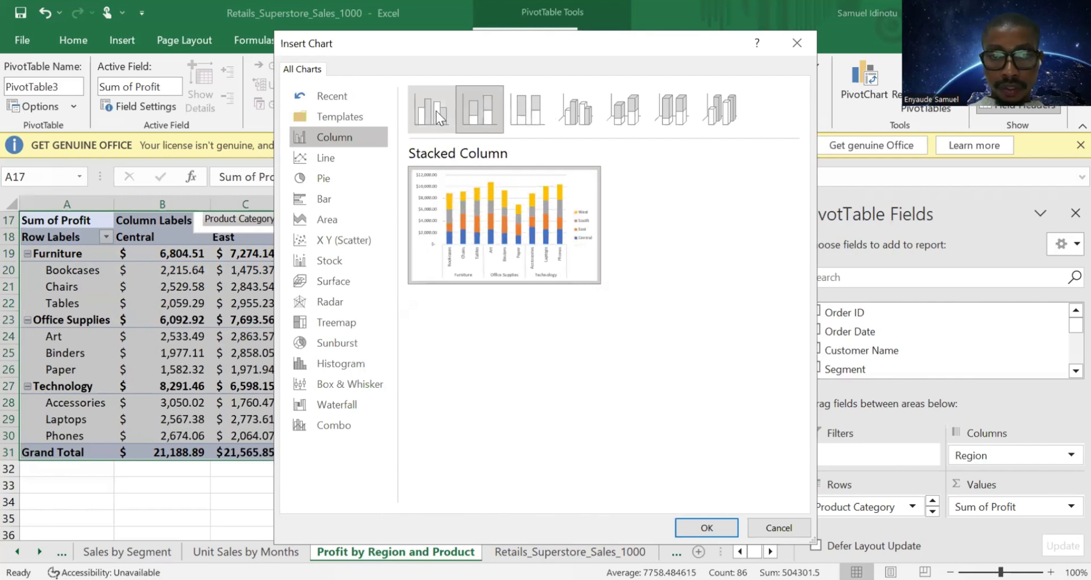
left_click(435, 111)
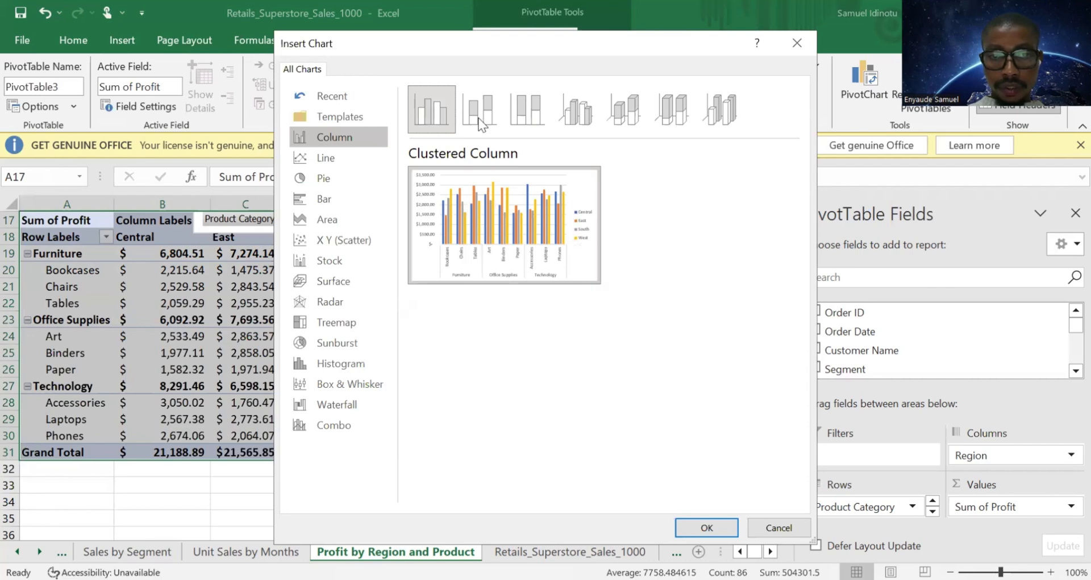
key("Right")
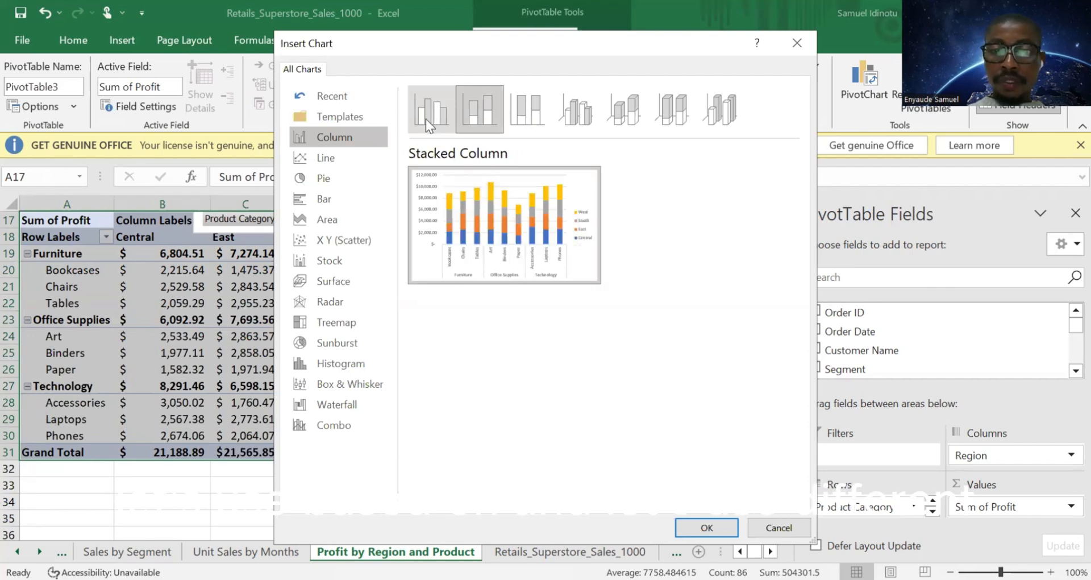
left_click(425, 119)
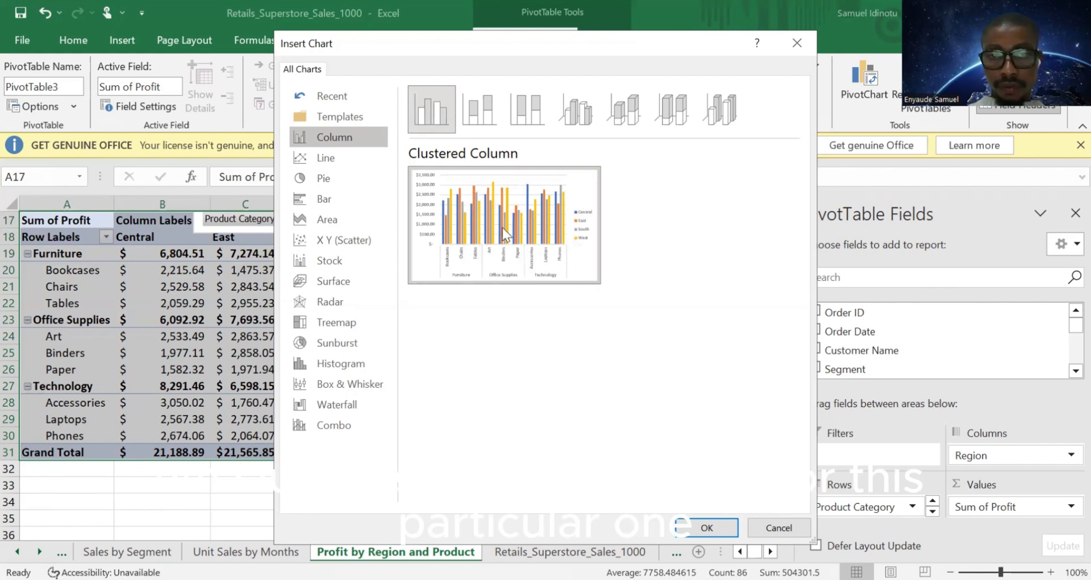
mouse_move(504, 228)
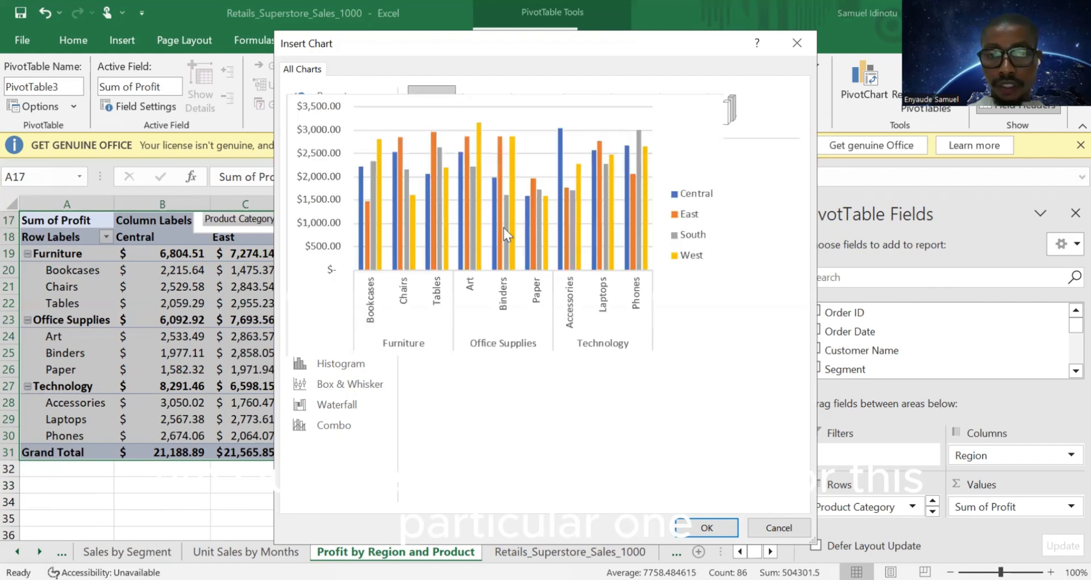
left_click(728, 524)
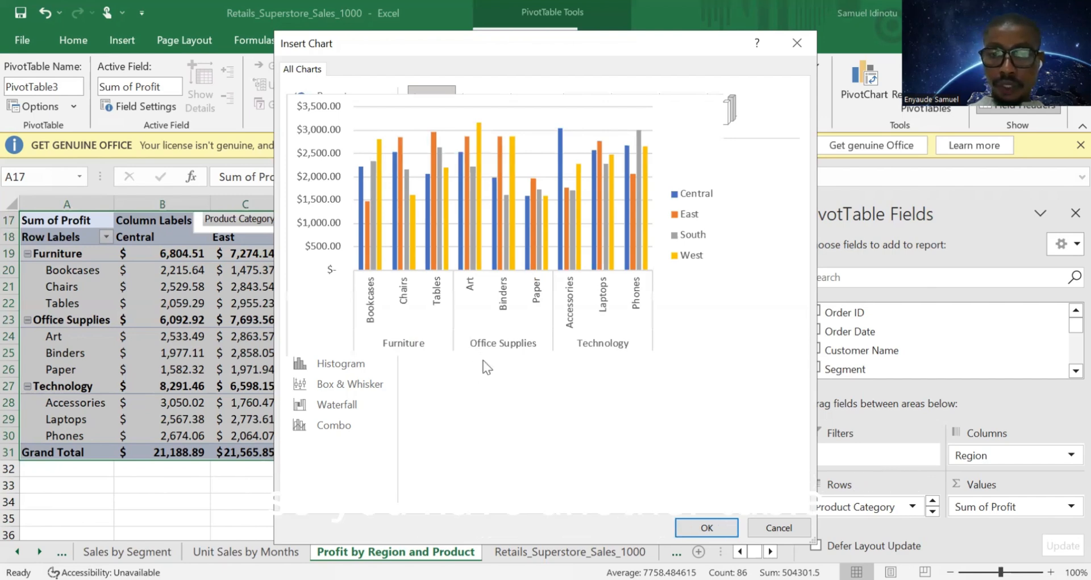
scroll(413, 375, "down", 2)
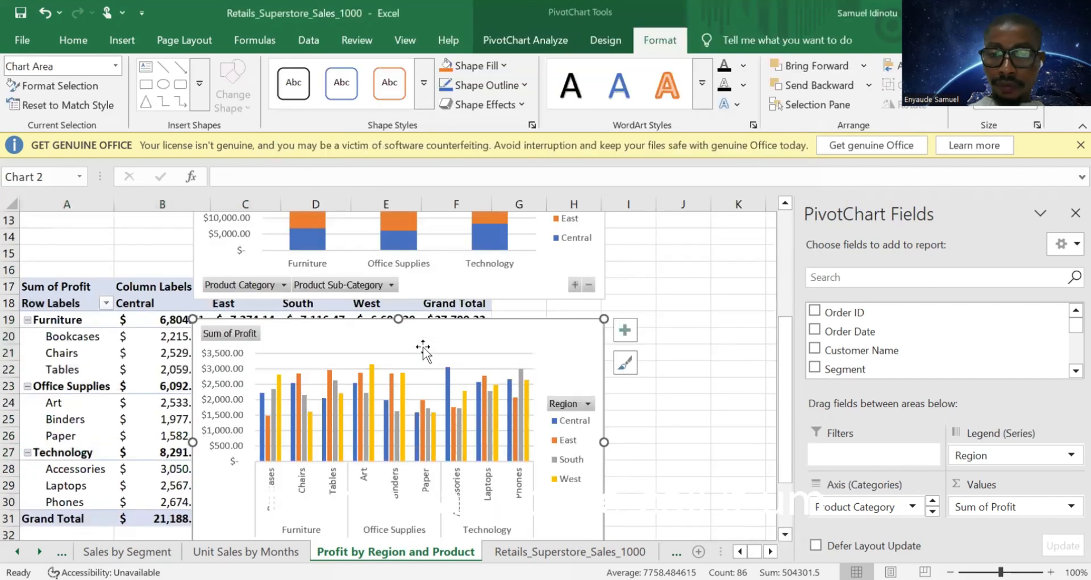
Step: Add a chart title to the clustered column PivotChart and replace its text with "Profit by Product Sub Categories"
left_click(628, 328)
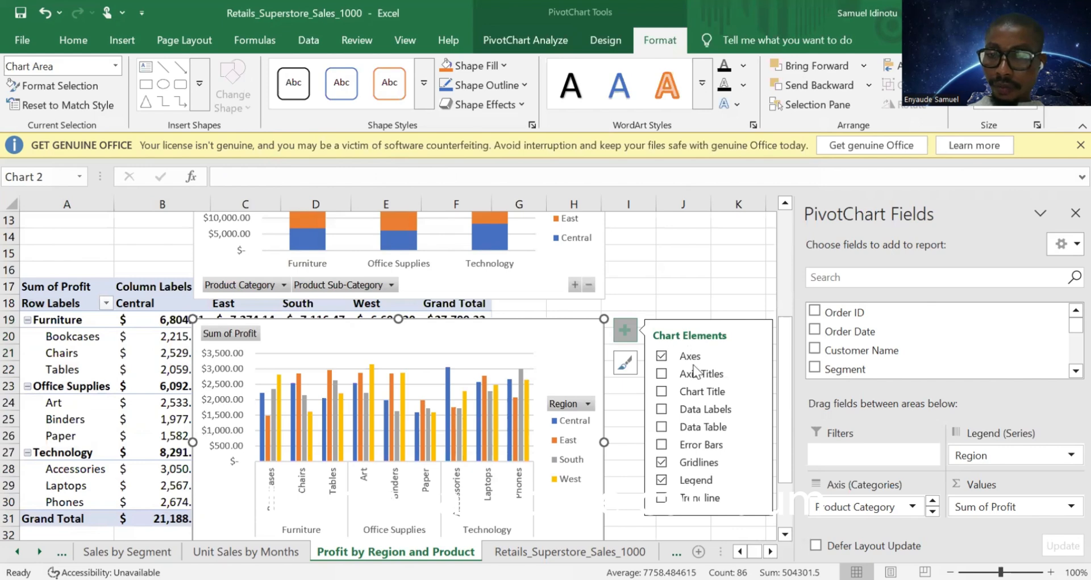
left_click(696, 395)
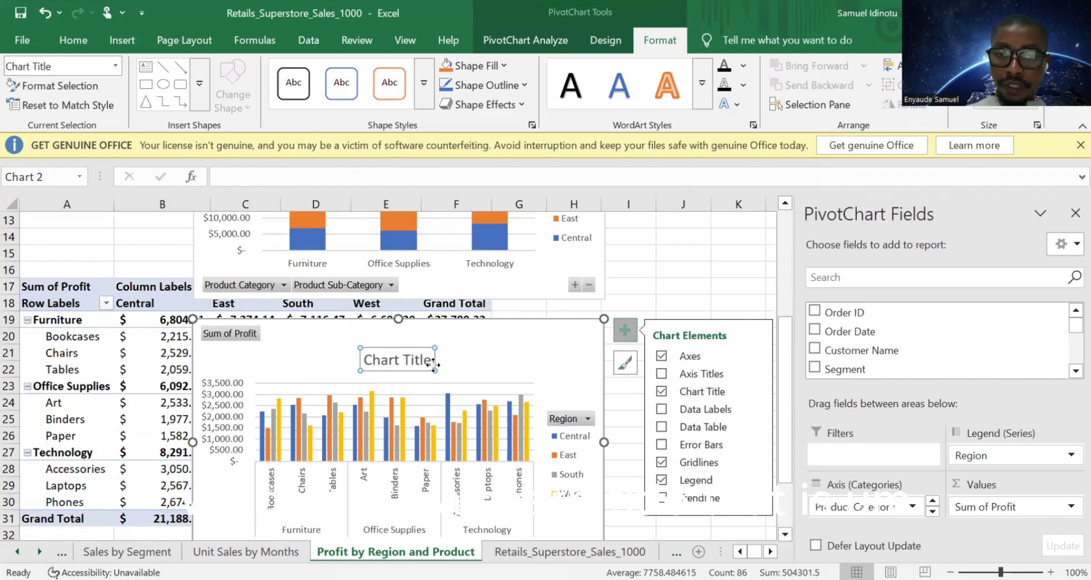
left_click(415, 359)
triple_click(417, 361)
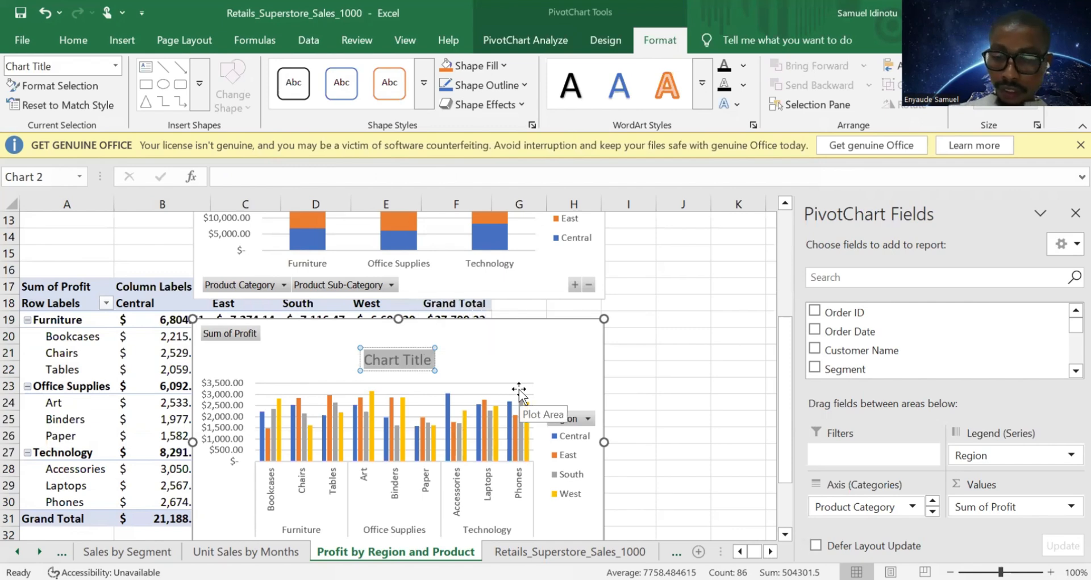
type("Profu")
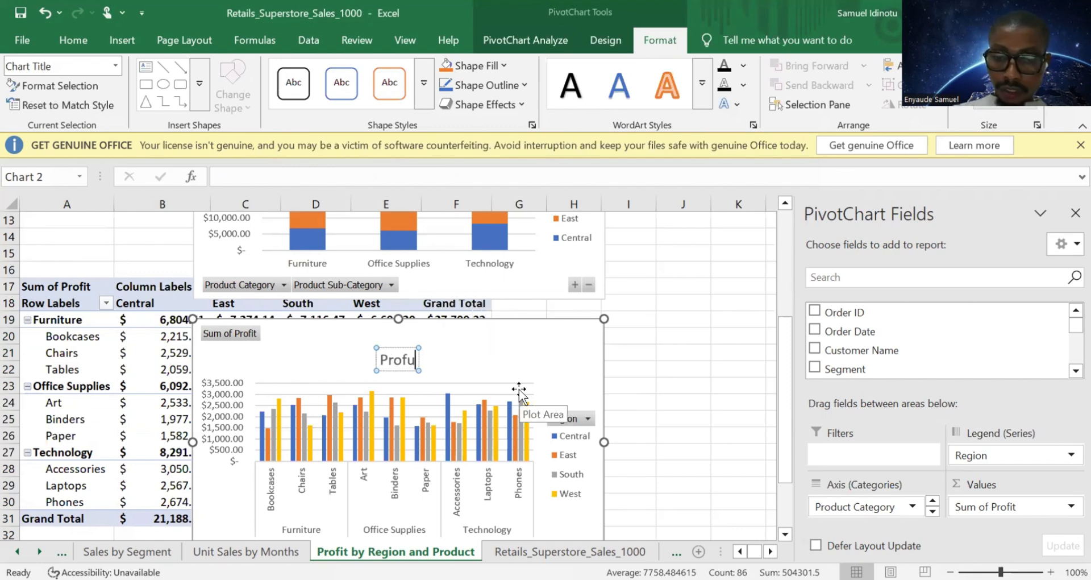
key("BackSpace")
type("it")
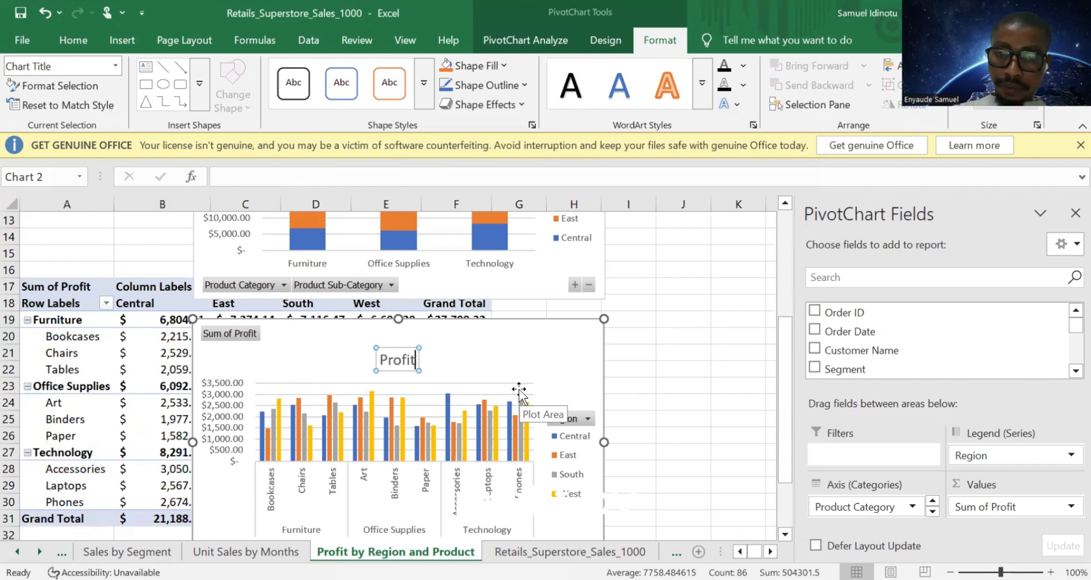
type(" by")
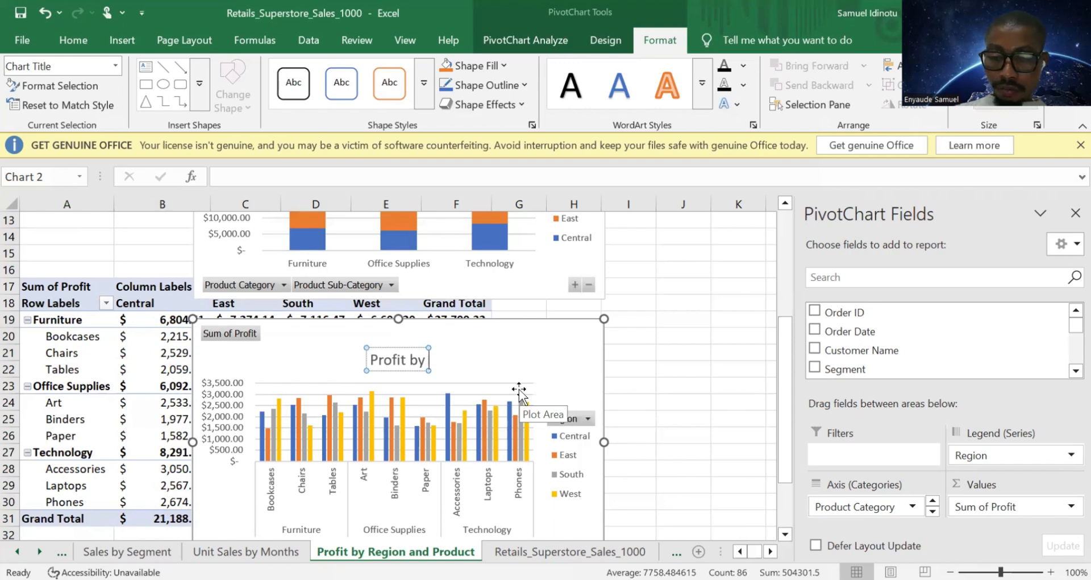
type("PR")
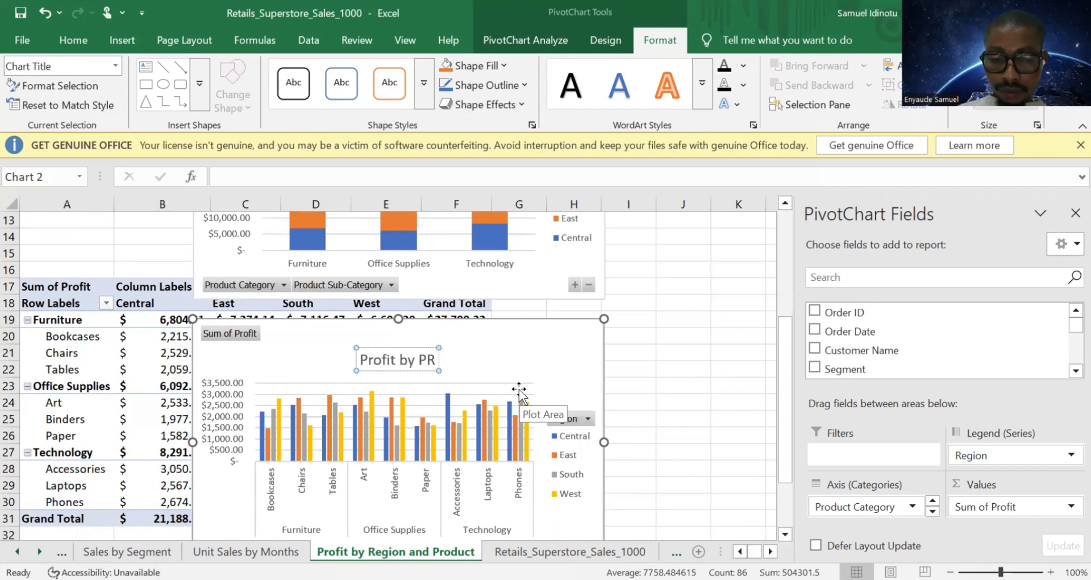
key("BackSpace")
type("r")
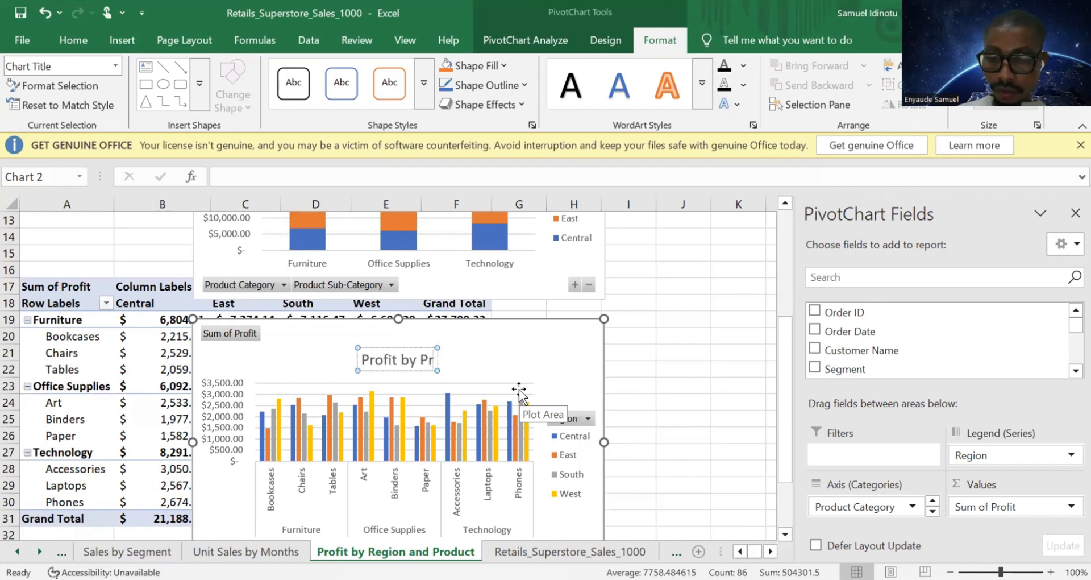
type("oduct")
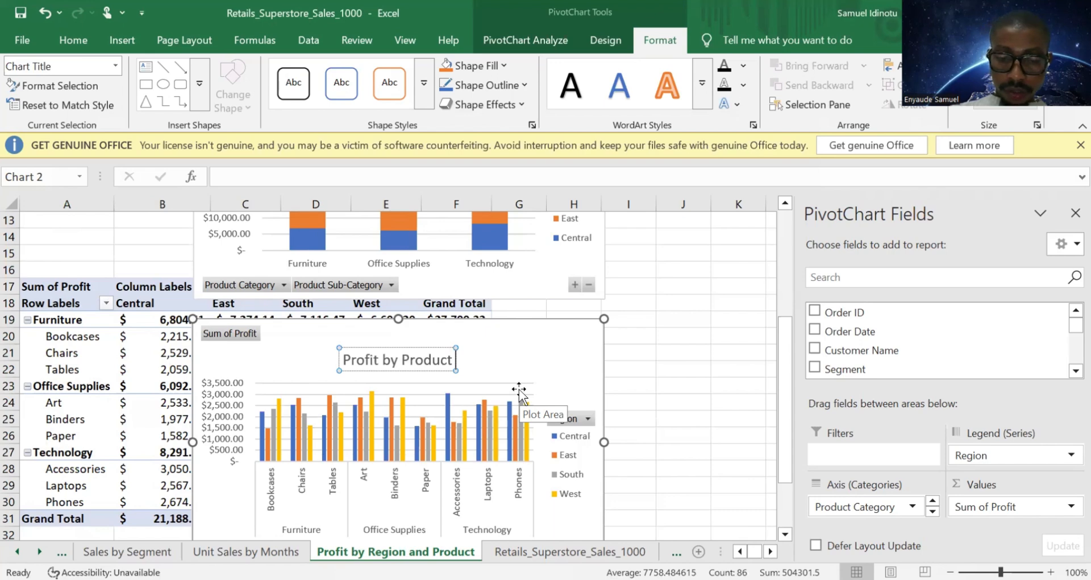
type(" Sub")
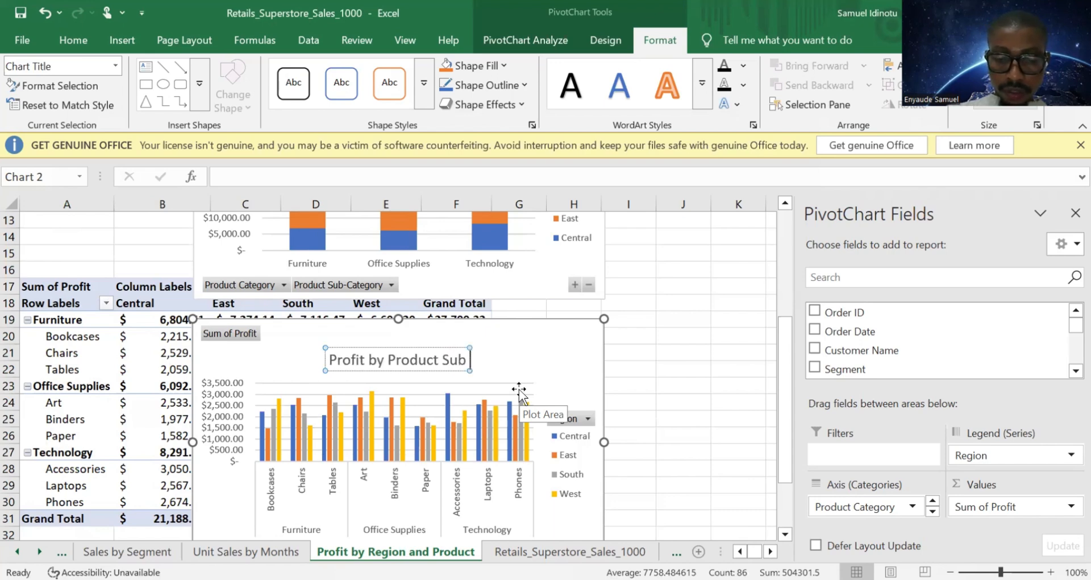
type(" Categotegp")
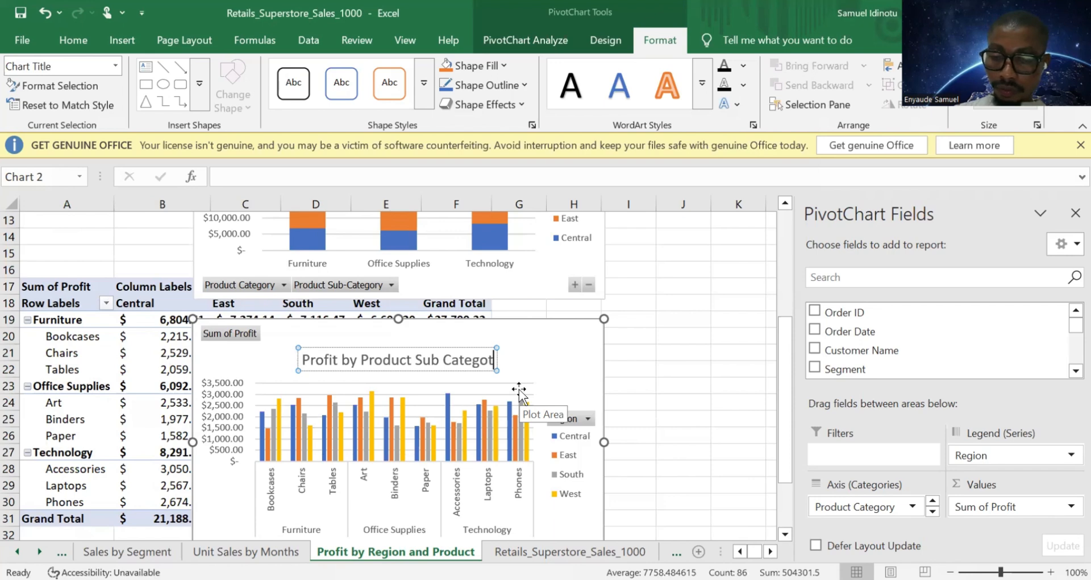
type("o")
key("BackSpace")
type("ie")
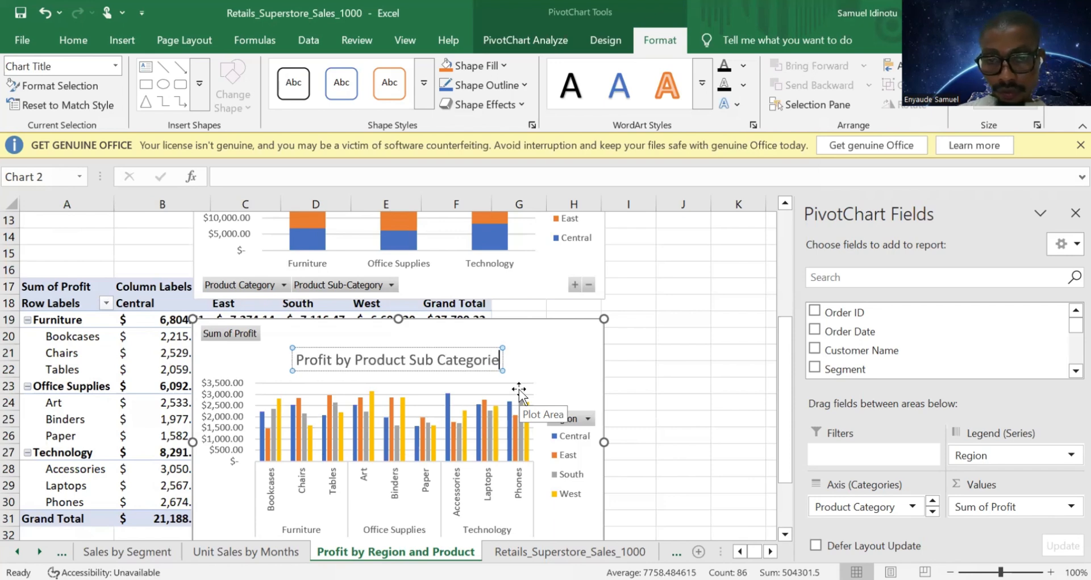
type("s")
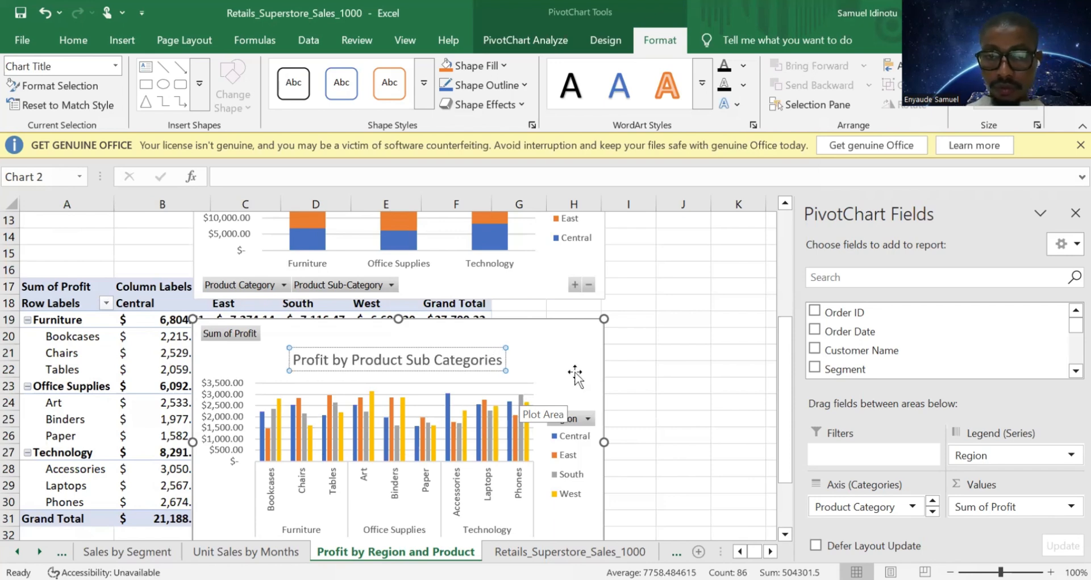
key("Return")
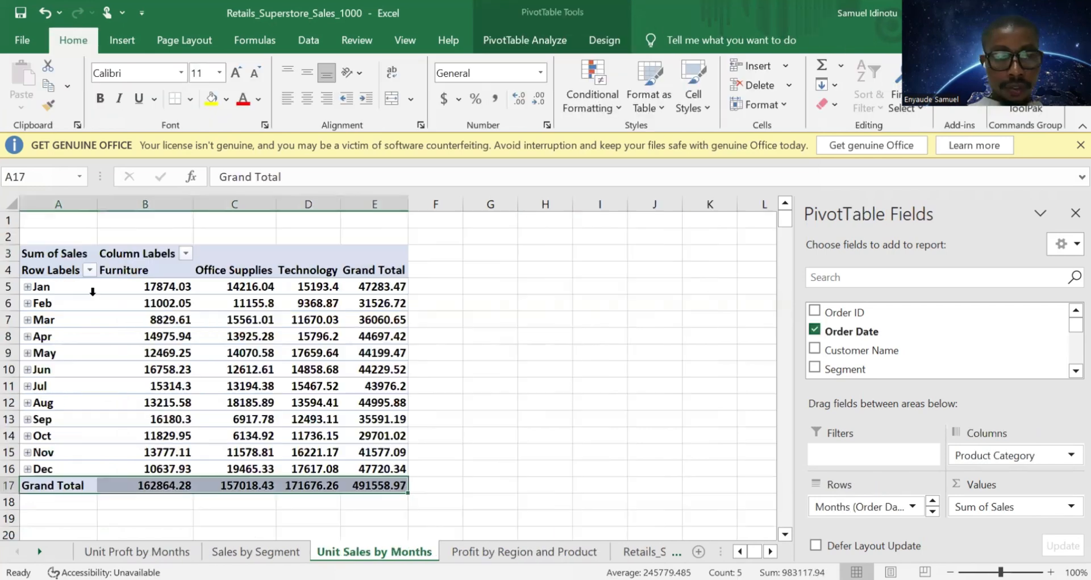
Step: Apply the dollar accounting number format to the sales PivotTable range A4:E17 on the Unit Sales by Months sheet
left_click(36, 263)
left_click_drag(319, 452, 404, 480)
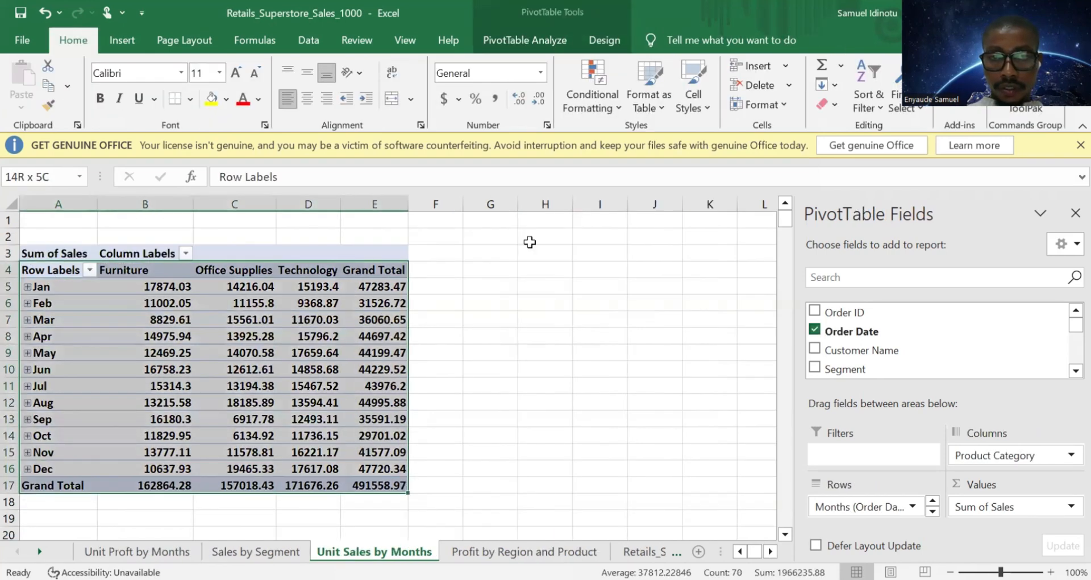
left_click(446, 102)
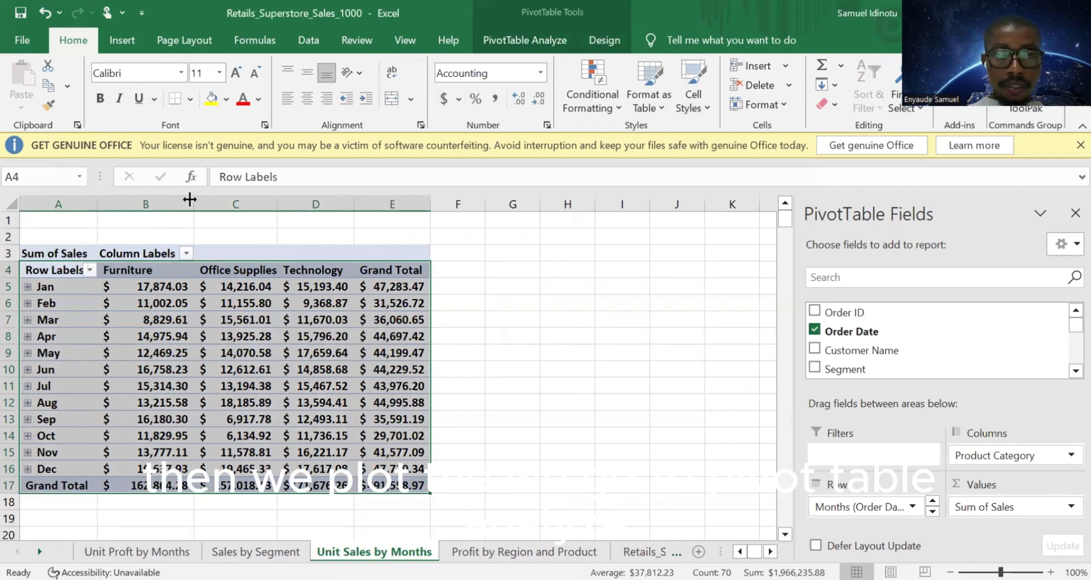
Step: Insert a Stacked Line PivotChart based on the monthly sales PivotTable in A4:E17
left_click(520, 41)
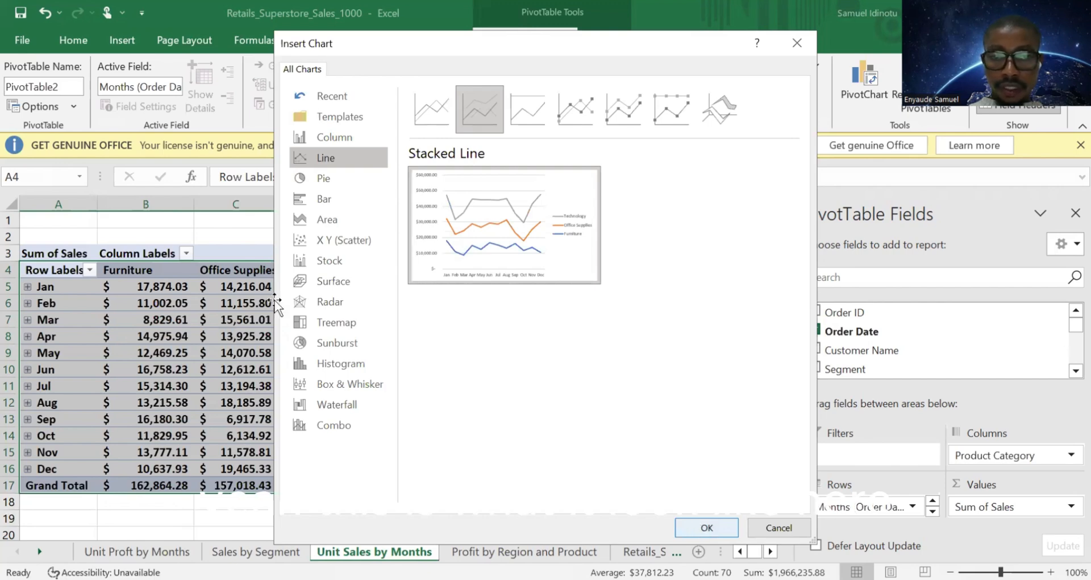
scroll(300, 316, "down", 3)
scroll(418, 369, "up", 2)
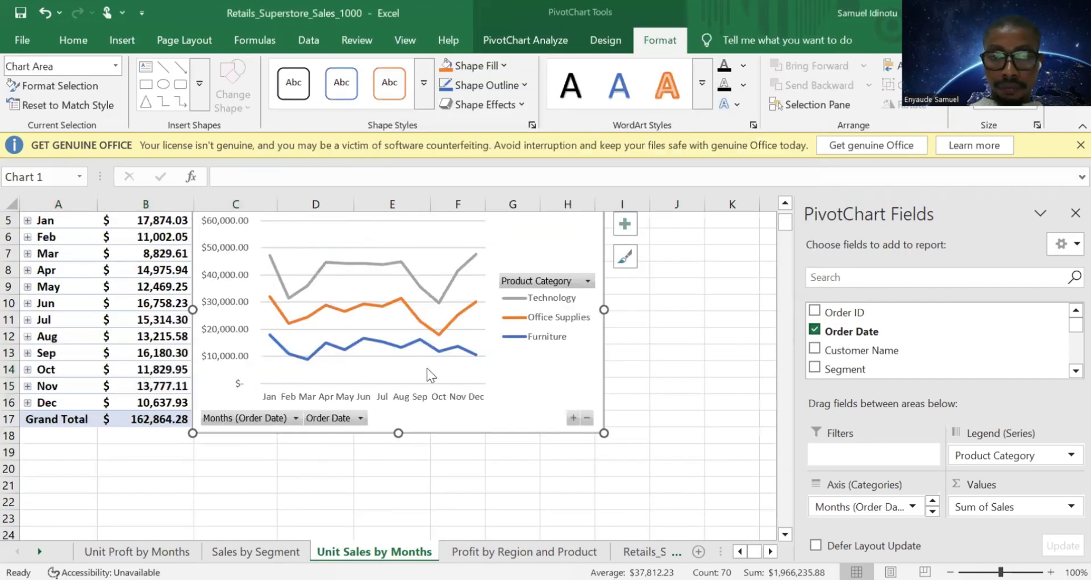
scroll(379, 278, "up", 2)
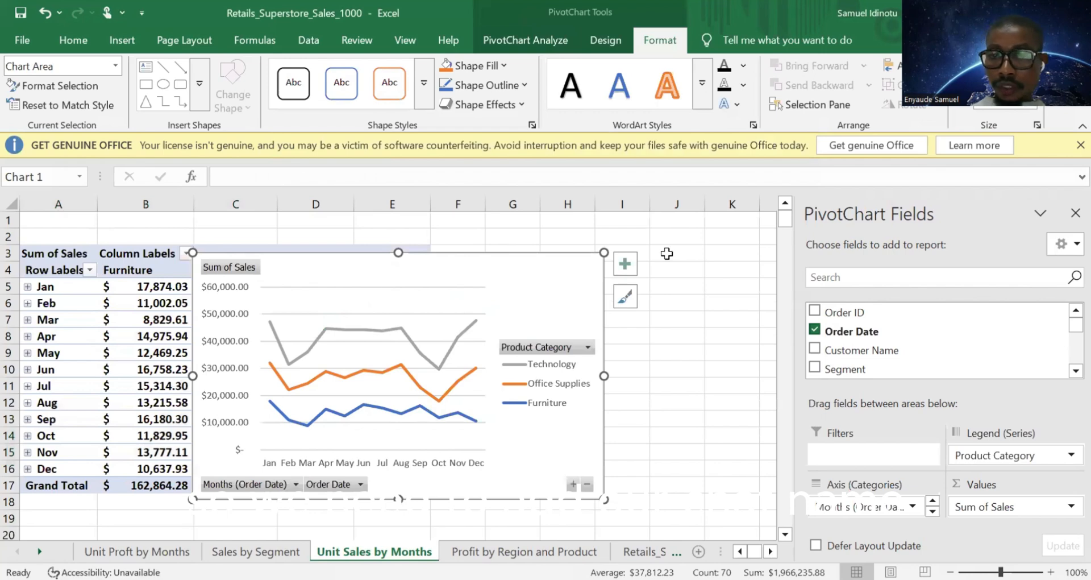
Step: Add a chart title to the stacked line PivotChart and replace its text with "Unit by Sales"
left_click(699, 325)
left_click(411, 291)
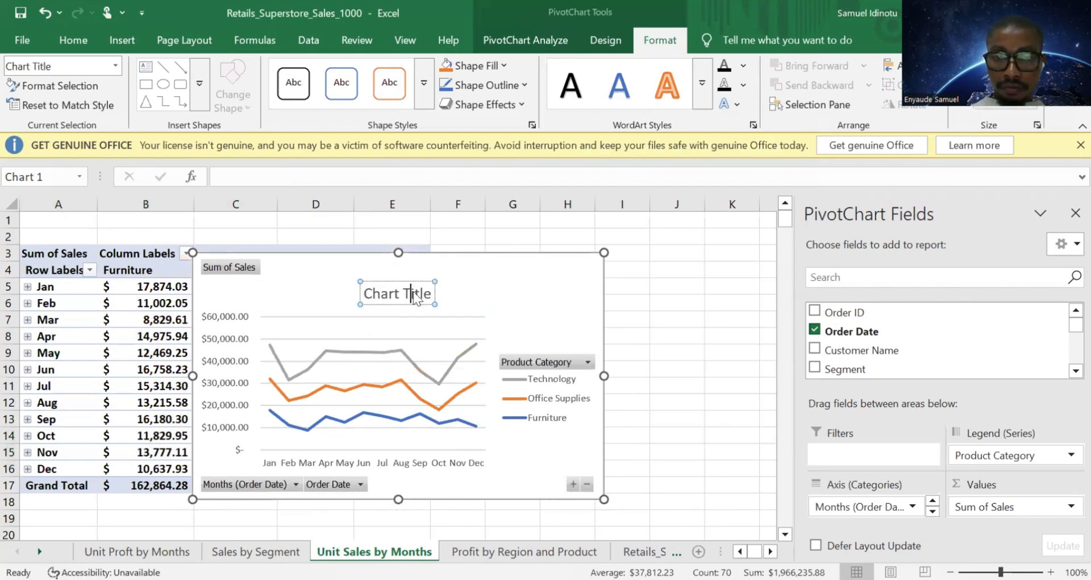
triple_click(412, 295)
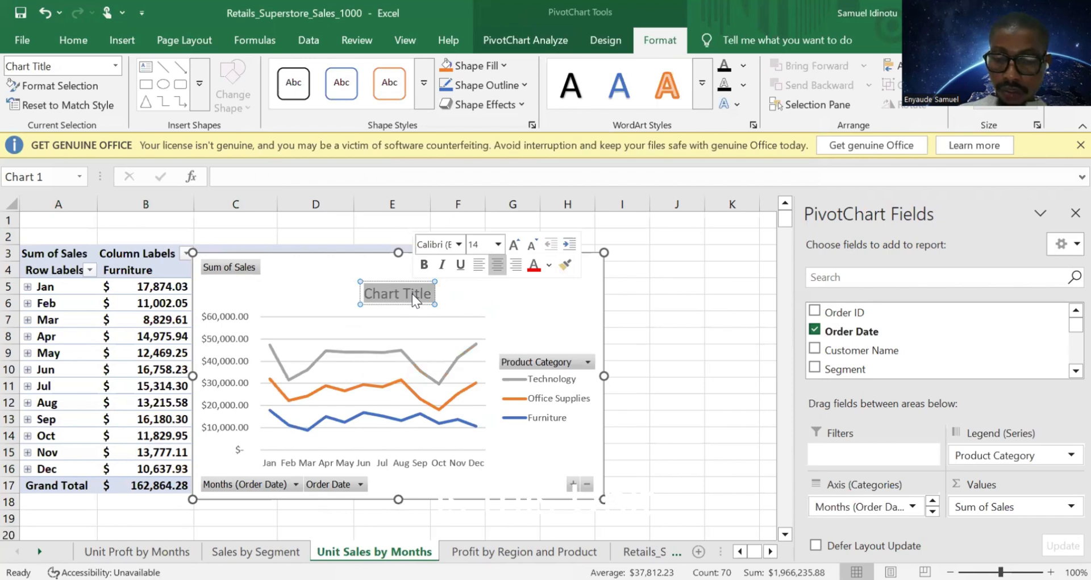
type("Unit")
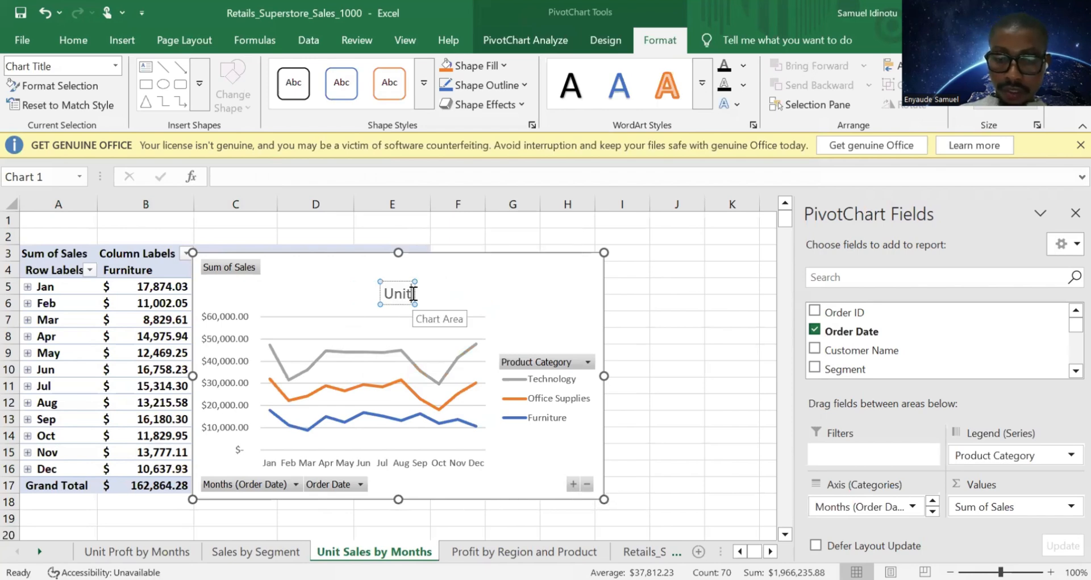
type(" by")
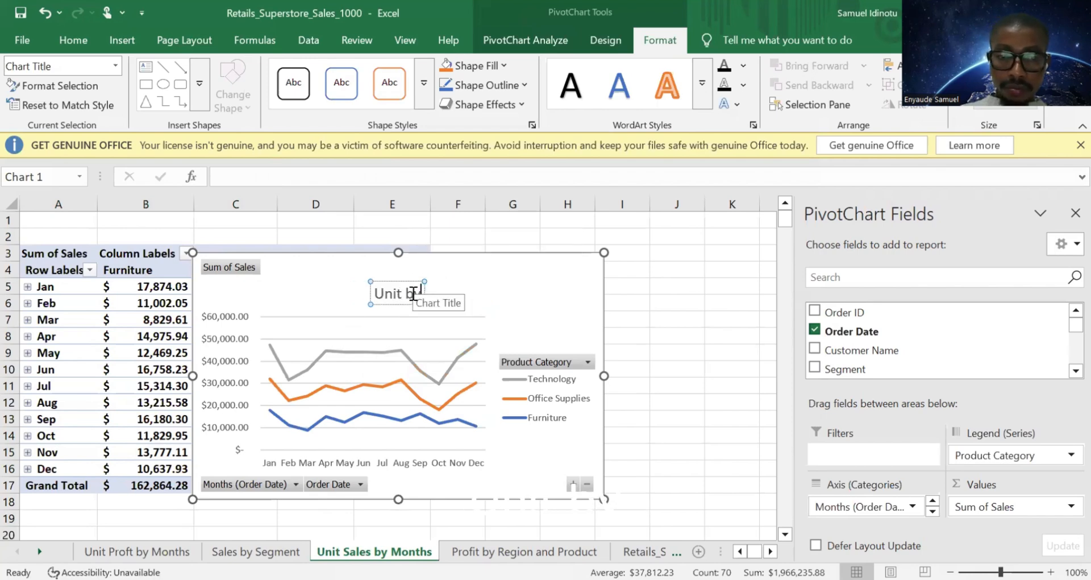
type(" Sa")
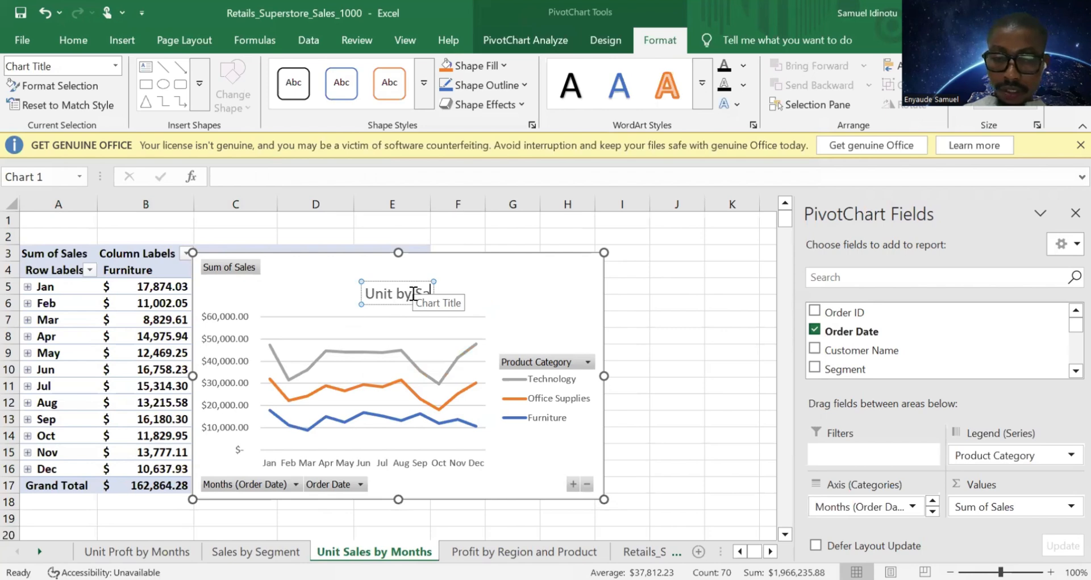
type("les")
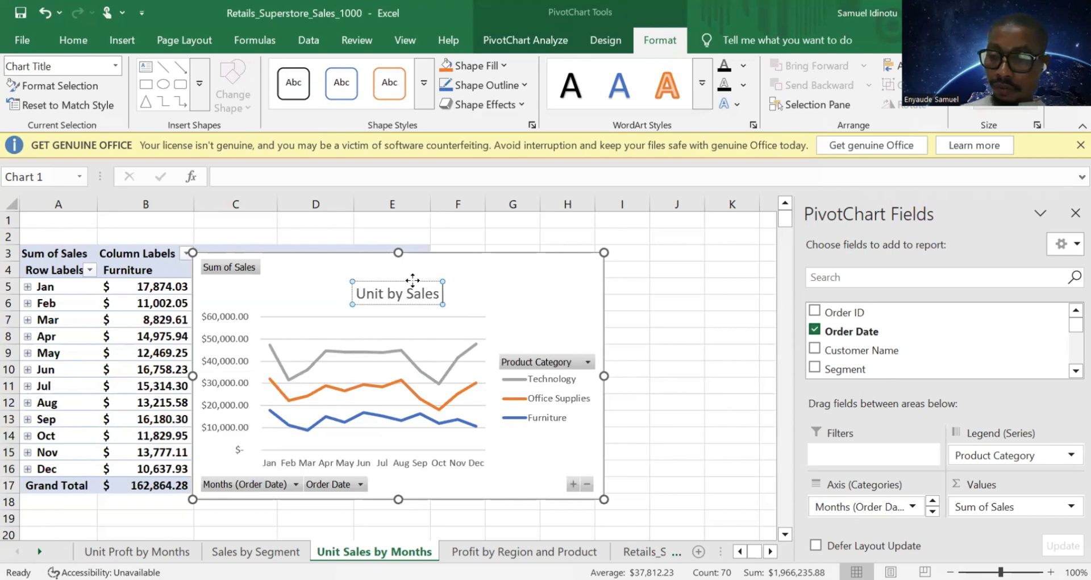
Step: Delete the characters between "Uni" and "Sales" in the stacked line chart's title and select all the title text
key("ctrl+Left")
key("BackSpace")
key("BackSpace")
key("BackSpace")
key("BackSpace")
key("BackSpace")
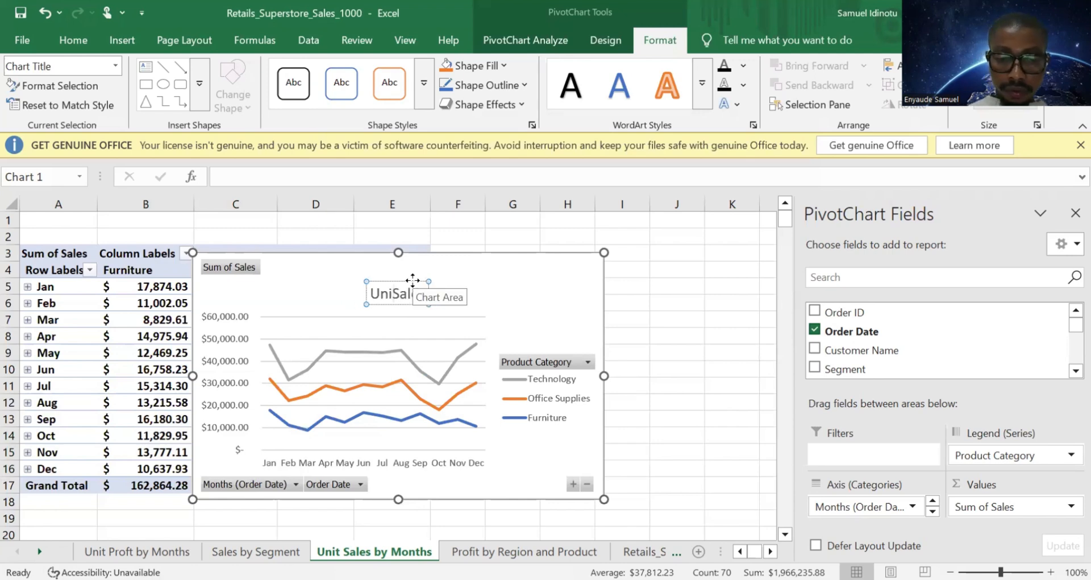
key("ctrl+a")
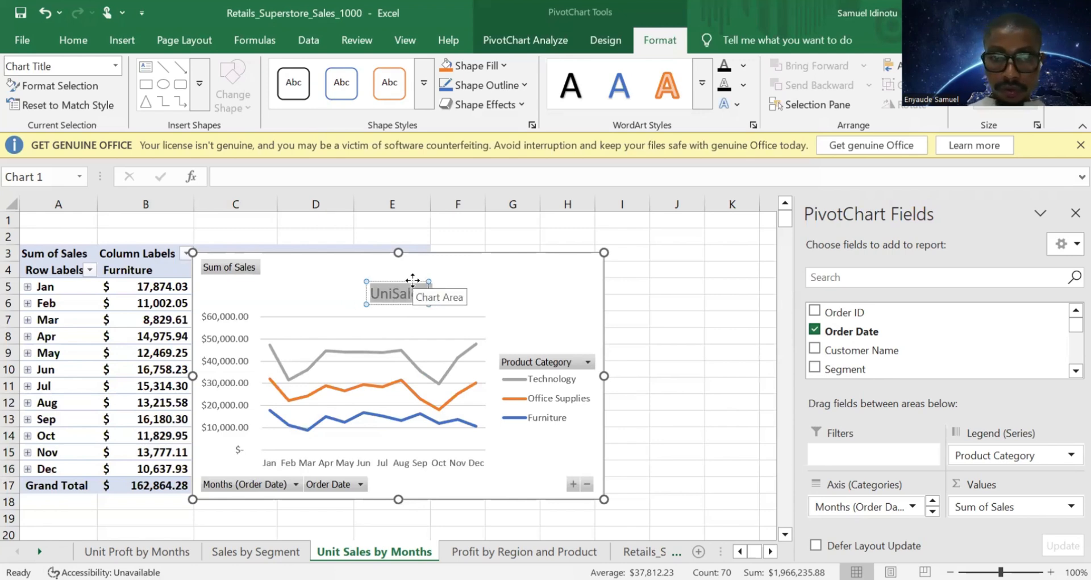
Step: On the Sales by Segment sheet, add Product Category to the columns of the segment sales PivotTable
key("ctrl+Page_Up")
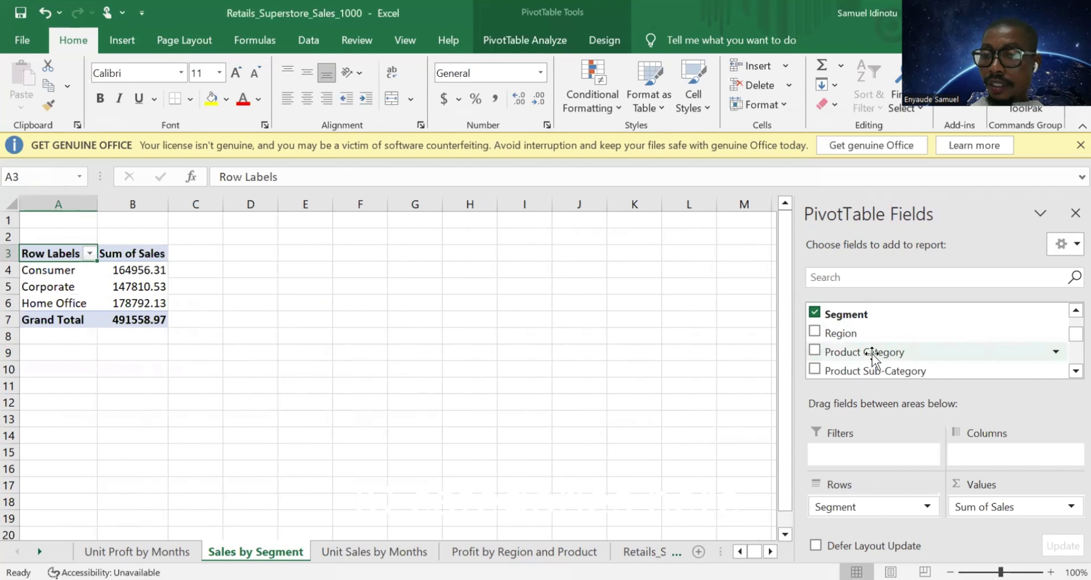
left_click_drag(869, 356, 1020, 463)
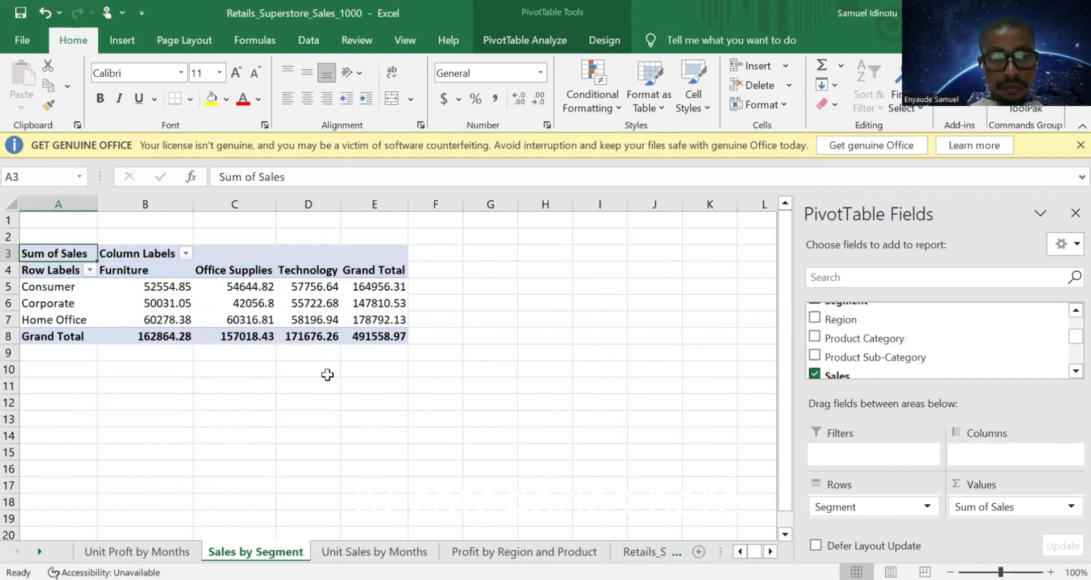
left_click(290, 403)
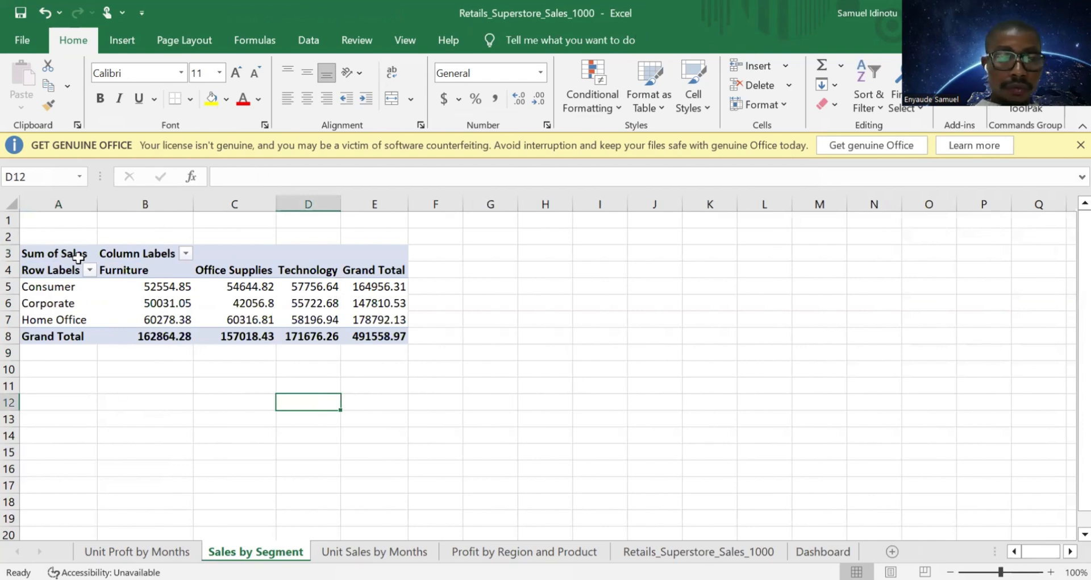
Step: Insert a Stacked Column PivotChart based on the segment sales PivotTable in A3:E8
left_click(290, 317)
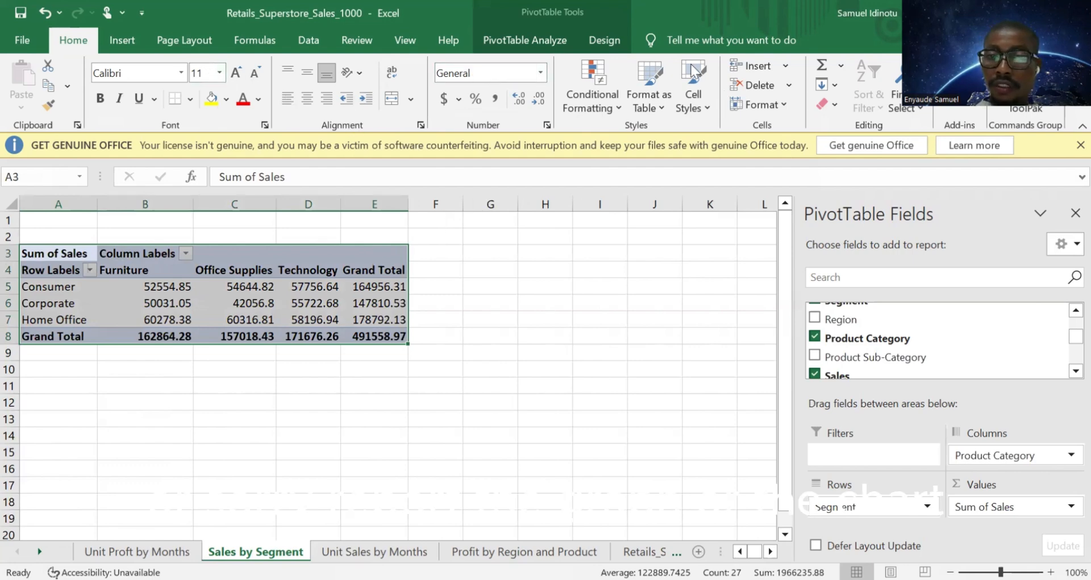
left_click(524, 37)
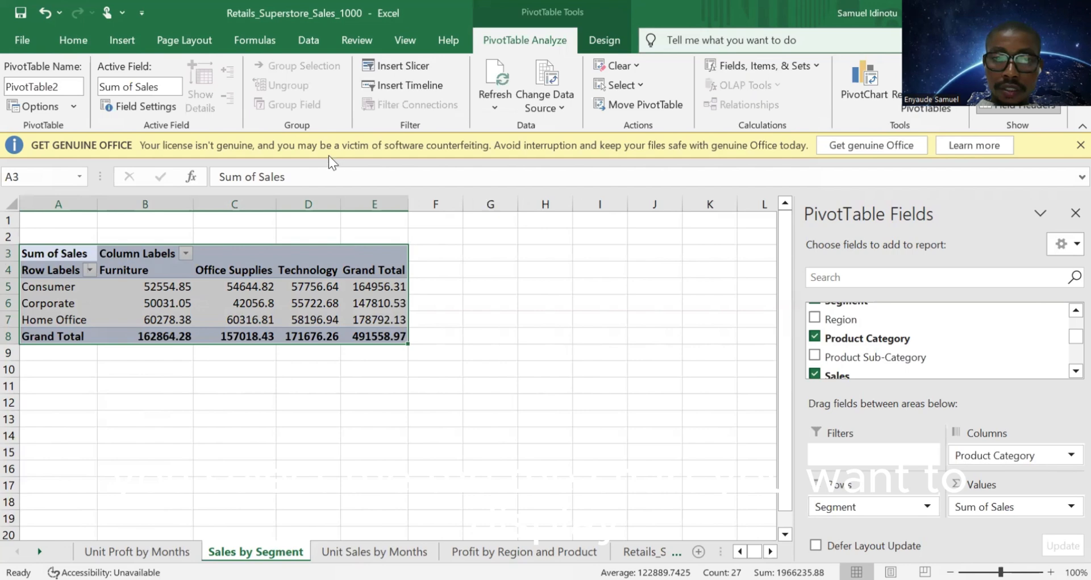
left_click(482, 114)
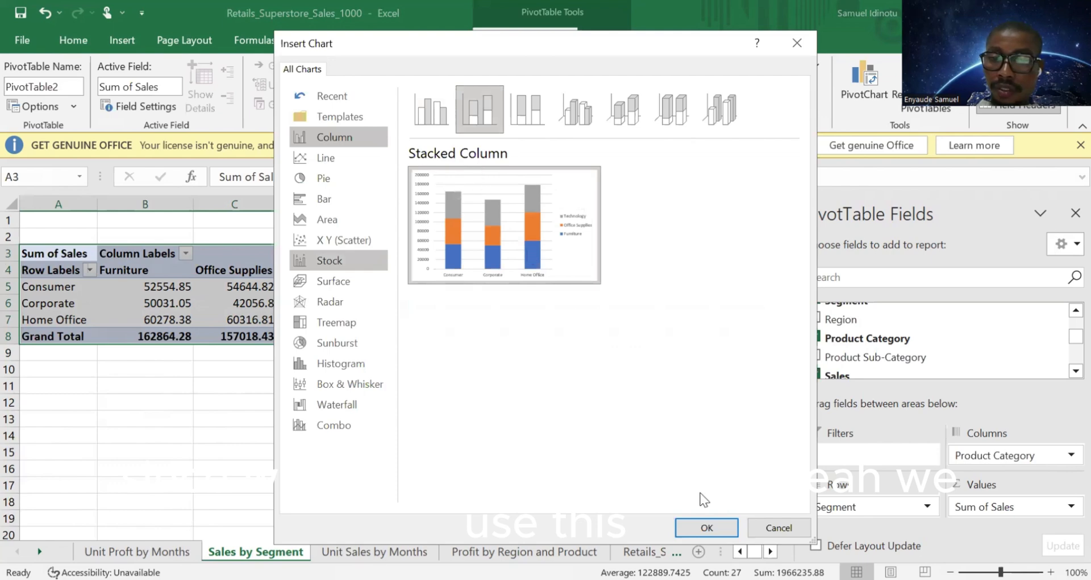
left_click(705, 527)
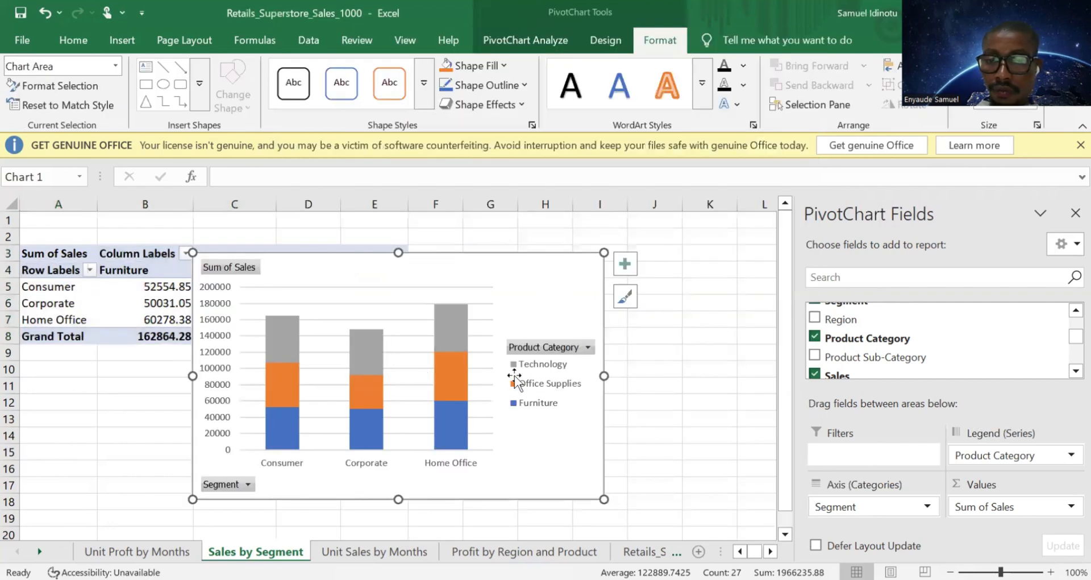
Step: Add a chart title to the stacked column PivotChart and replace its text with "Sales by Segment"
left_click(378, 292)
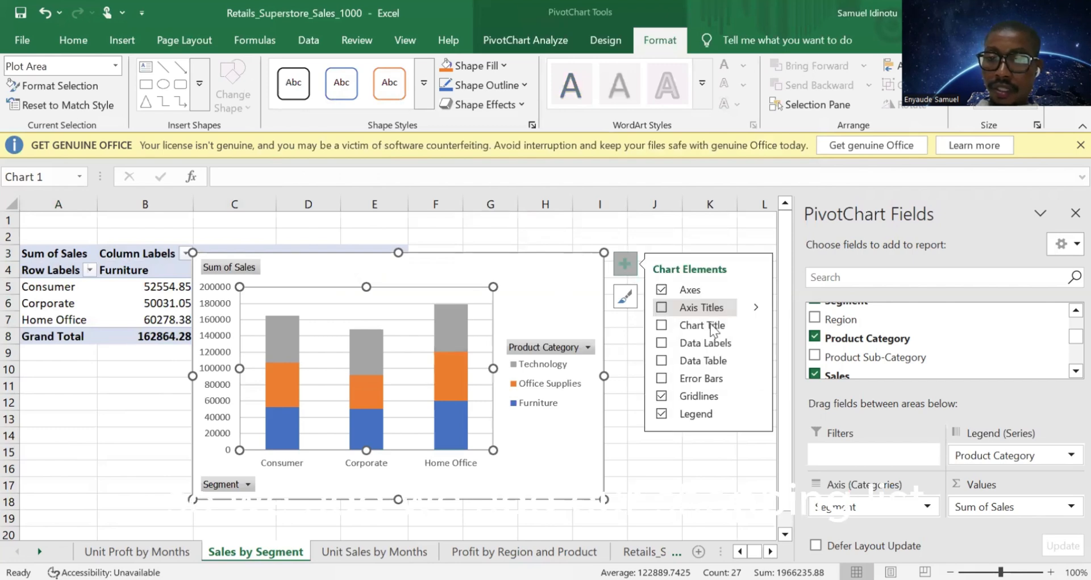
left_click(711, 322)
left_click(425, 294)
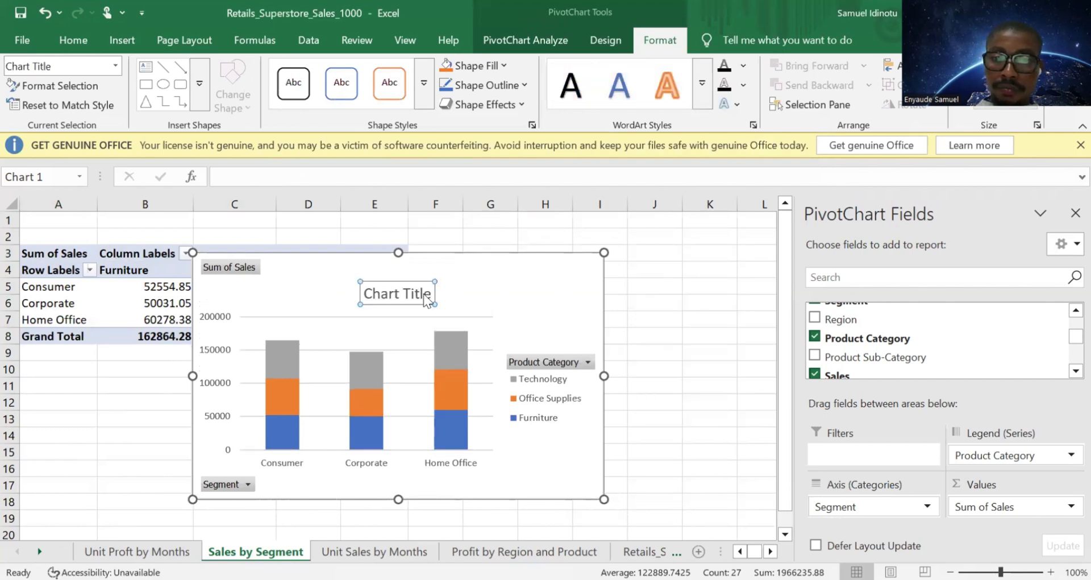
left_click(425, 294)
double_click(418, 296)
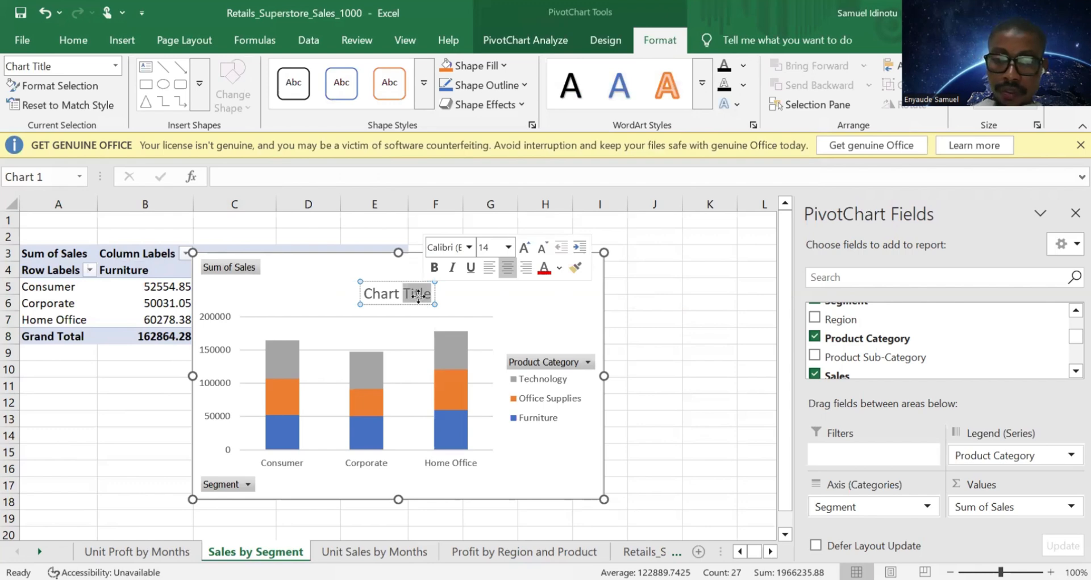
key("BackSpace")
key("BackSpace")
key("BackSpace")
key("BackSpace")
key("BackSpace")
key("BackSpace")
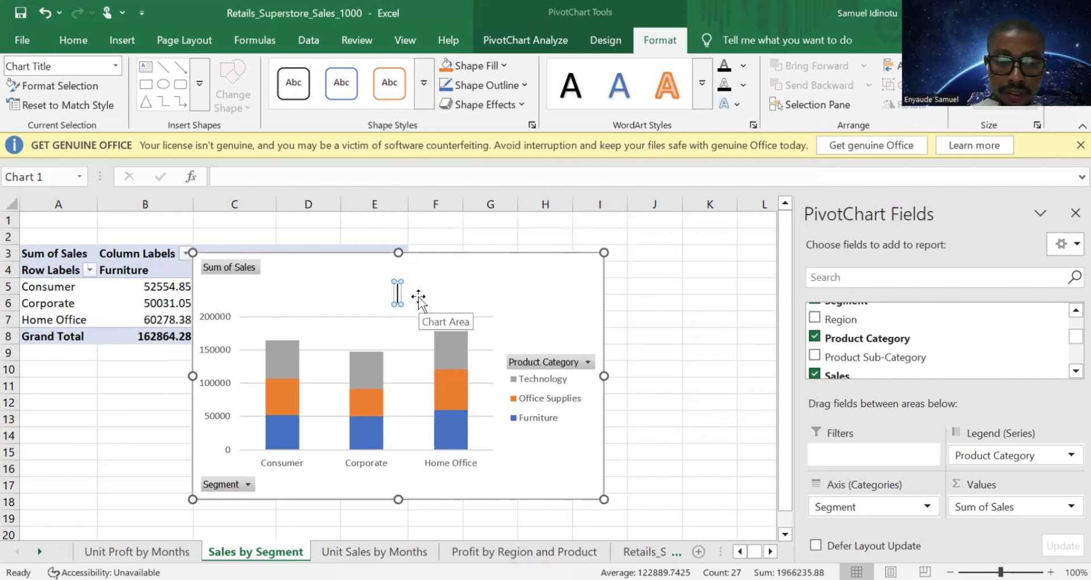
type("Sa")
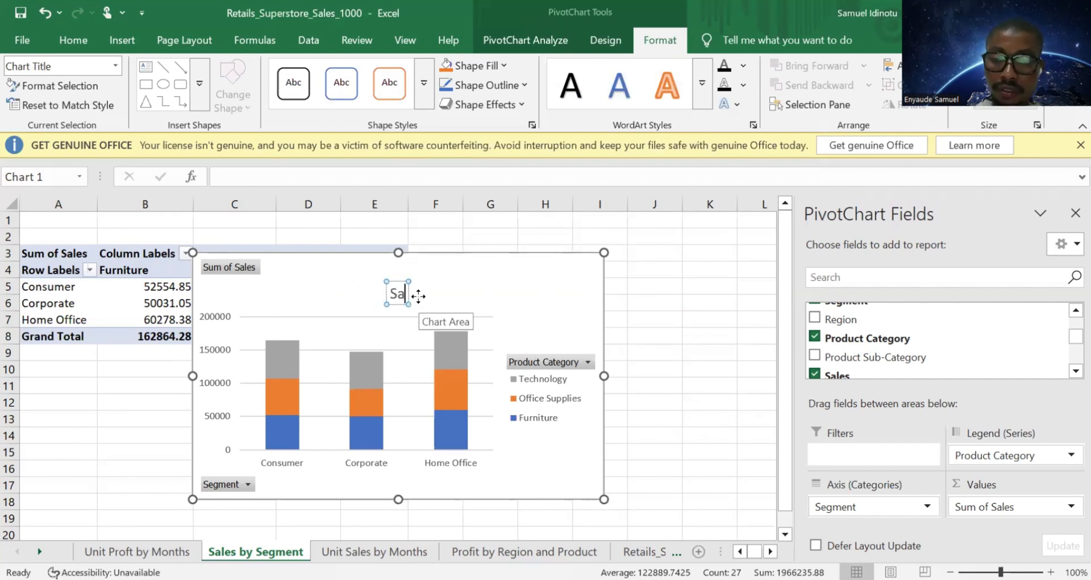
type("les by")
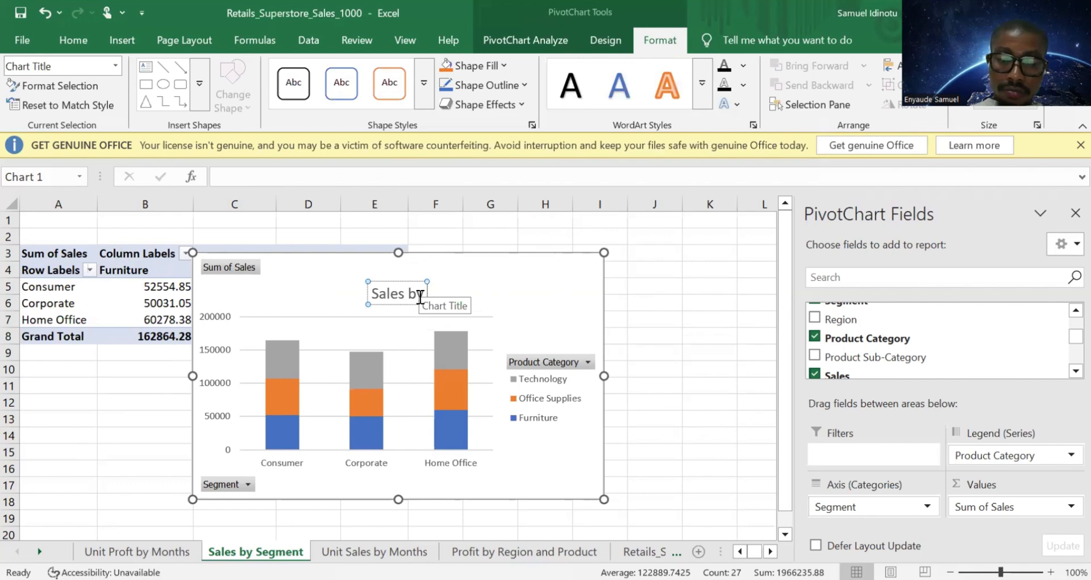
type(" Segm")
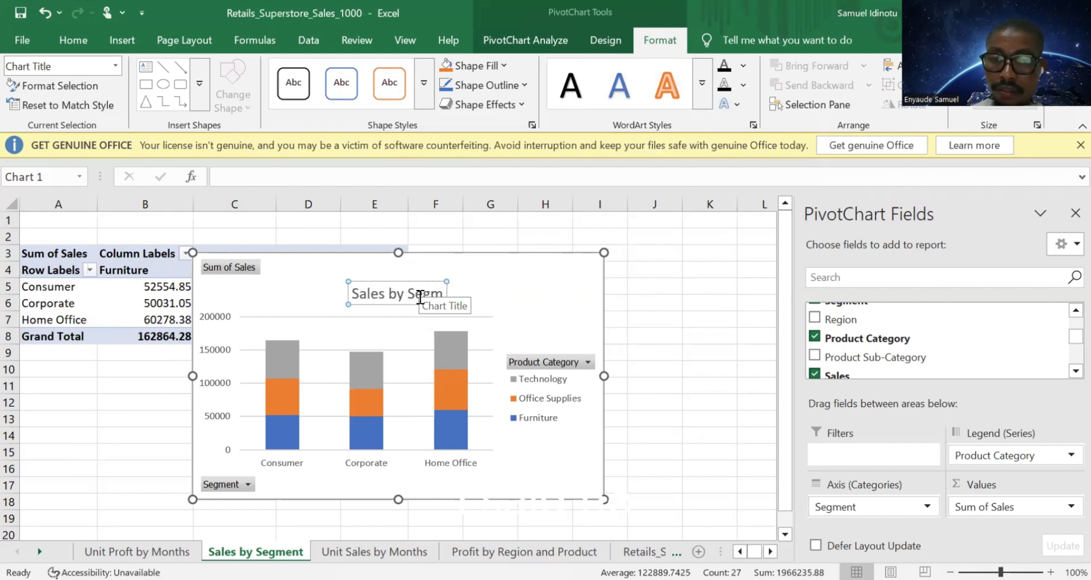
type("ent")
key("Return")
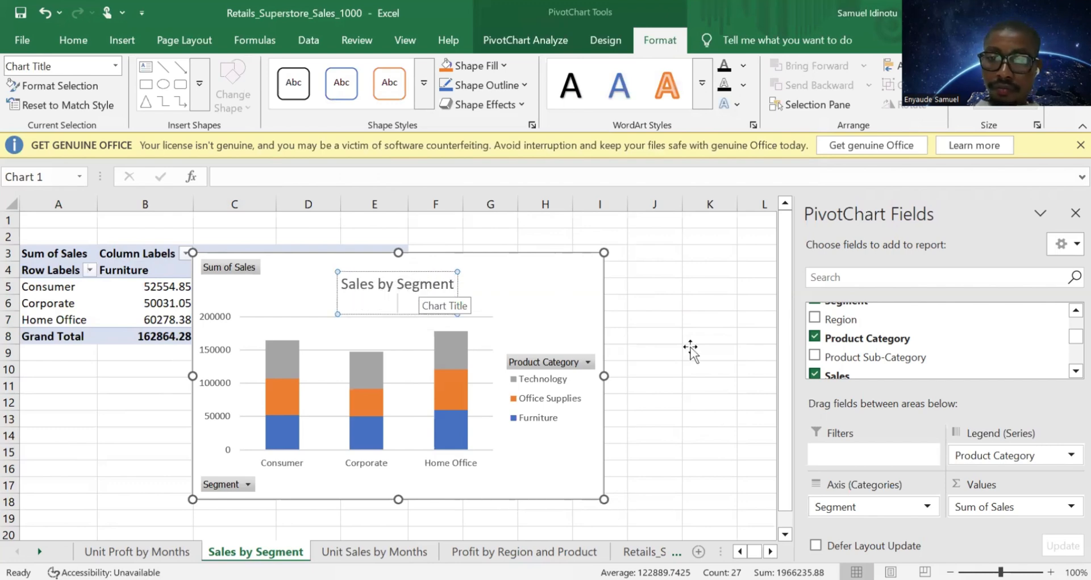
left_click(688, 349)
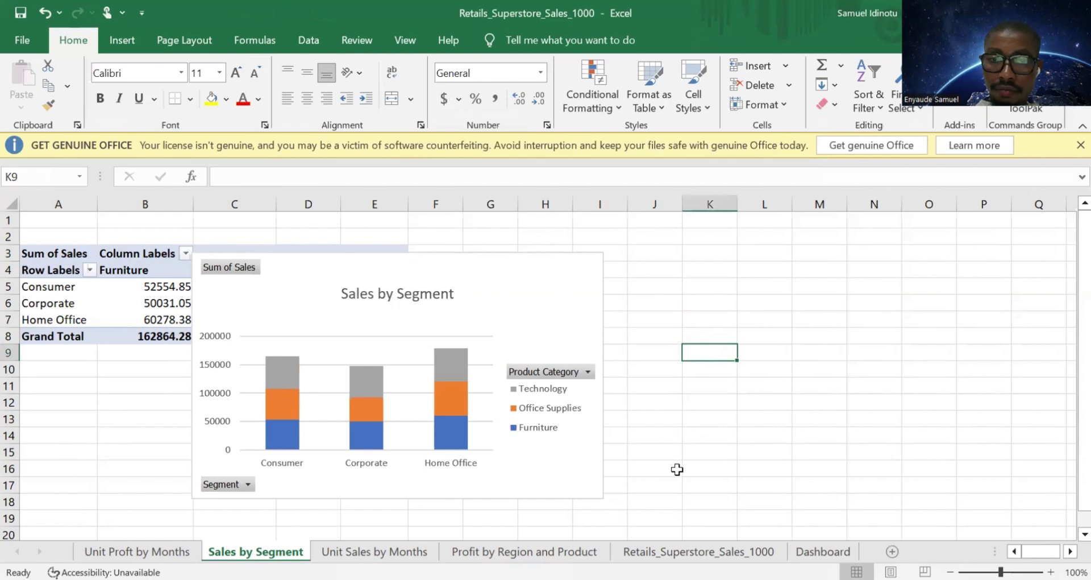
left_click(655, 468)
scroll(282, 415, "down", 3)
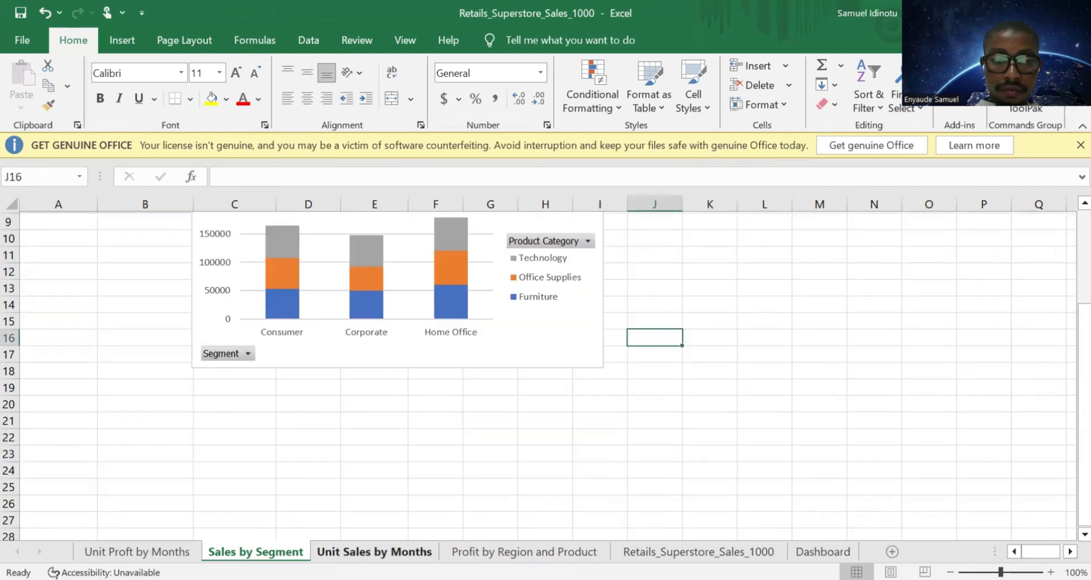
scroll(375, 398, "up", 3)
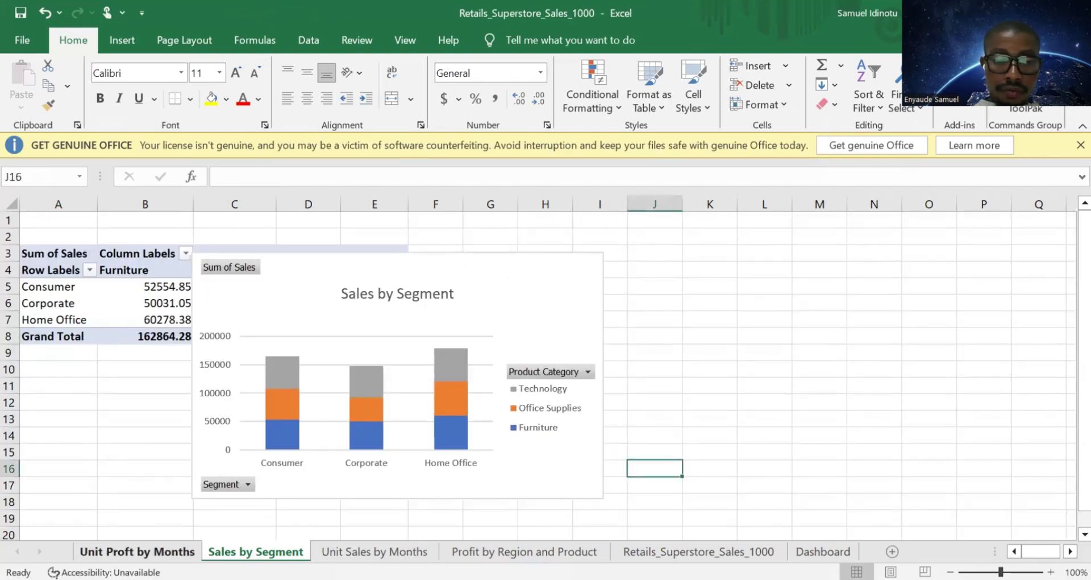
Step: On the Unit Proft by Months sheet, build a PivotTable with Profit as values, Order Date months without days as rows, and Product Category as columns
key("ctrl+Page_Up")
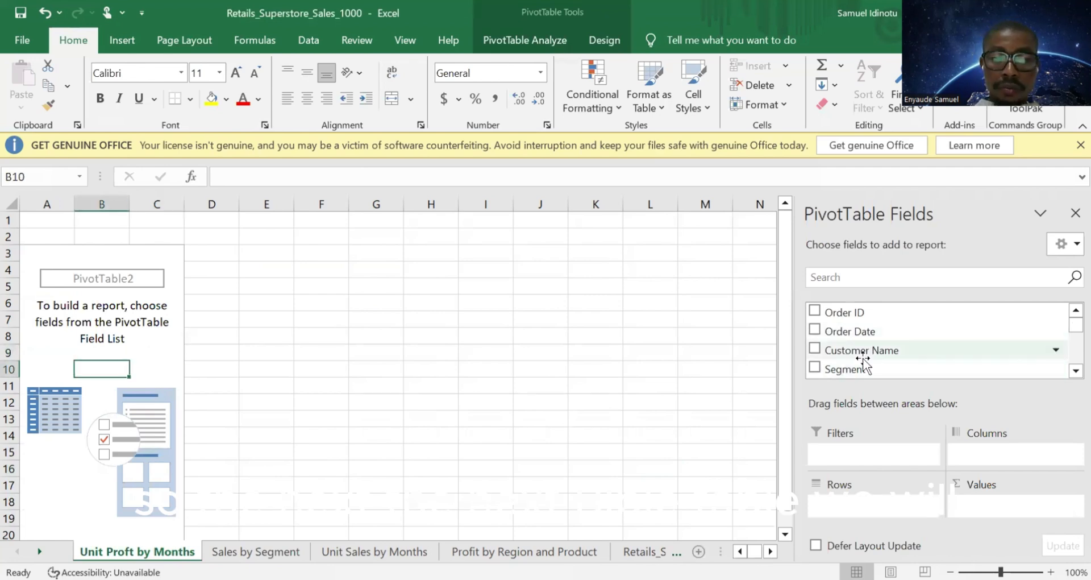
scroll(850, 356, "down", 6)
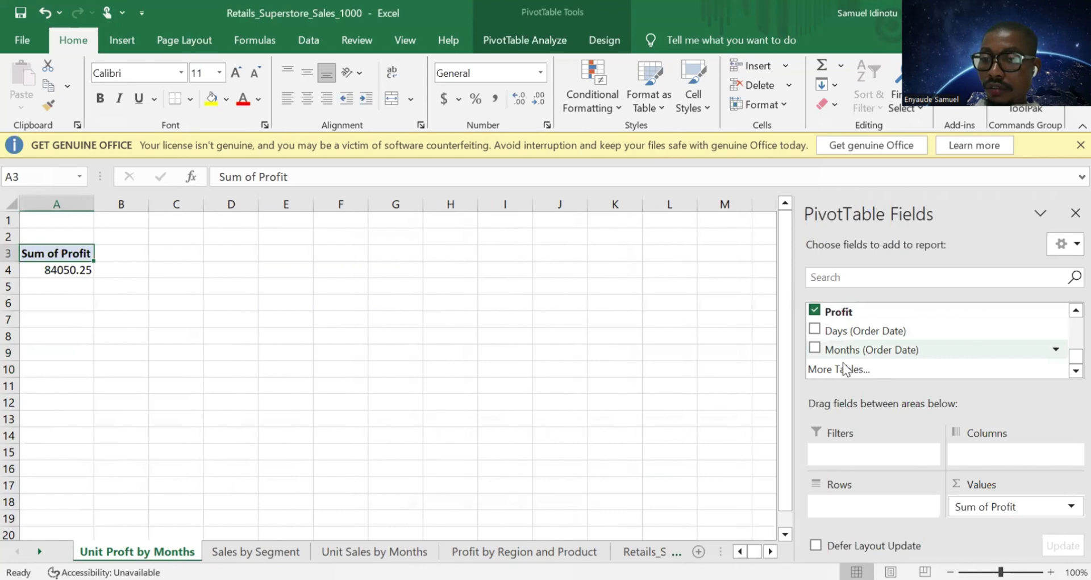
scroll(818, 341, "up", 5)
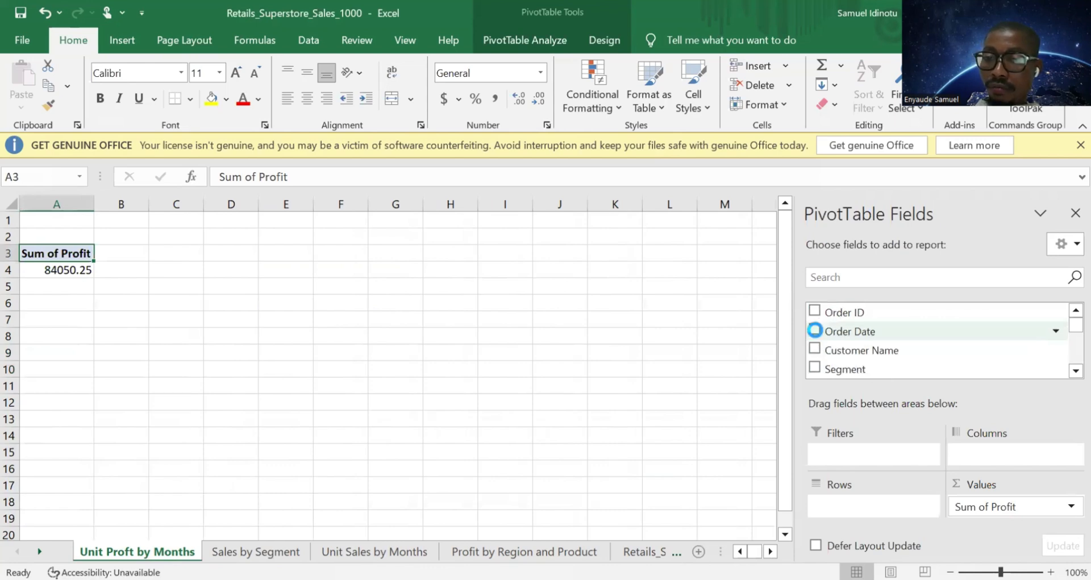
left_click(815, 330)
left_click(815, 330)
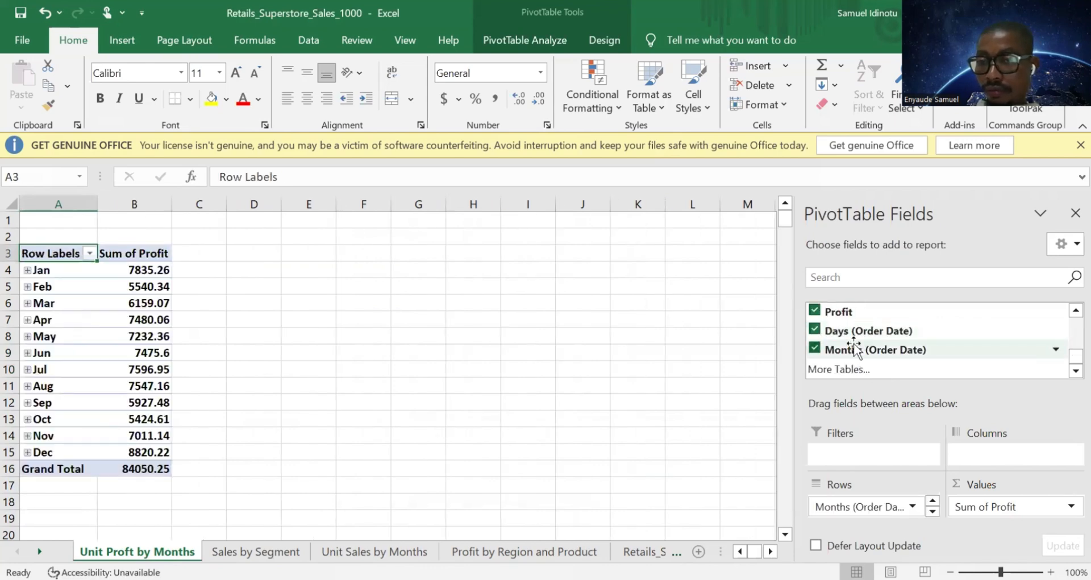
left_click_drag(858, 348, 868, 511)
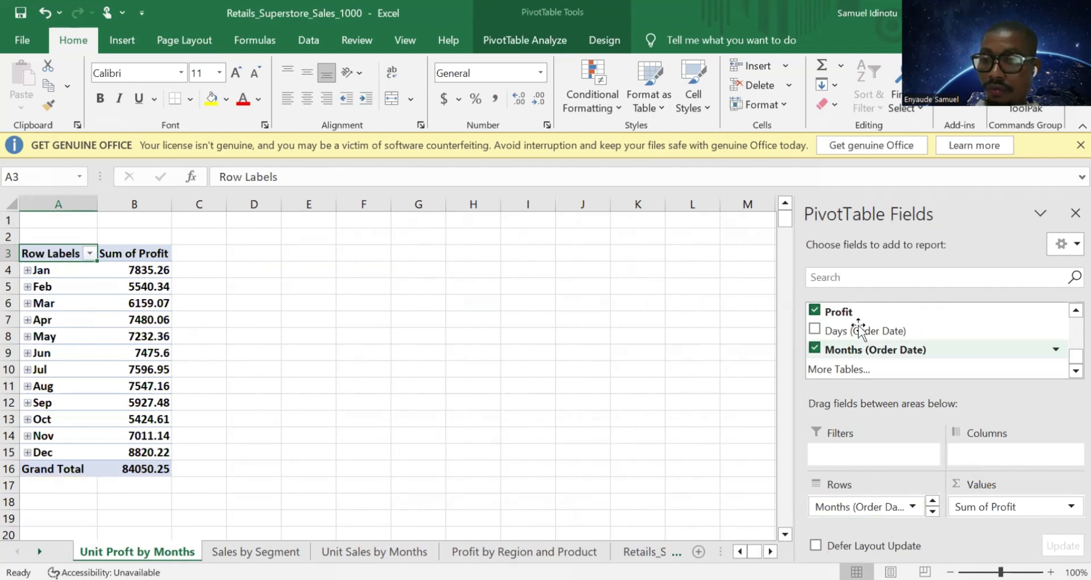
scroll(864, 324, "up", 2)
left_click_drag(869, 333, 992, 454)
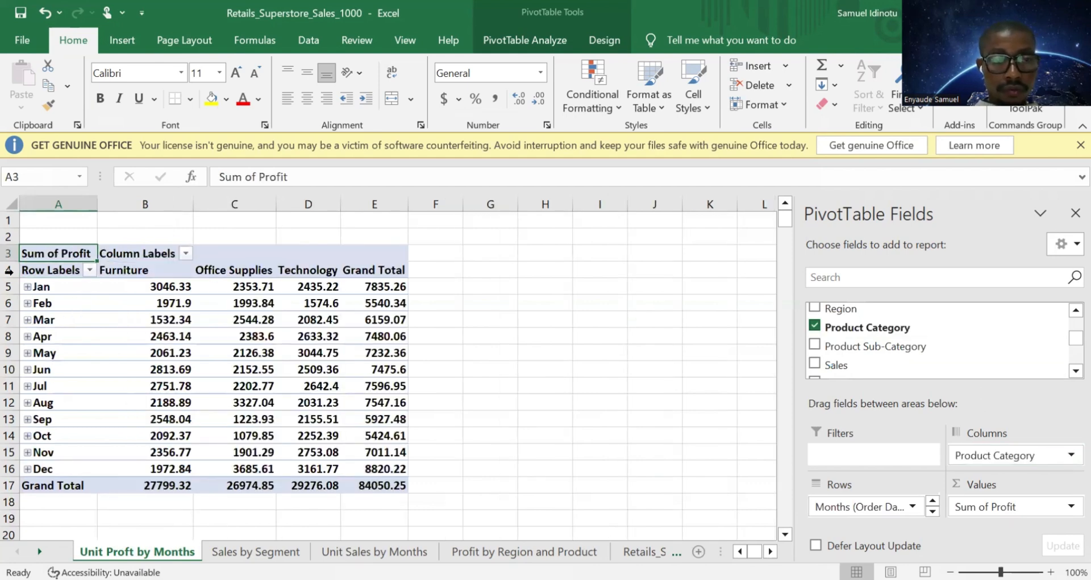
Step: Insert a Stacked Column PivotChart based on the monthly profit PivotTable in A4:E17
left_click_drag(30, 264, 402, 484)
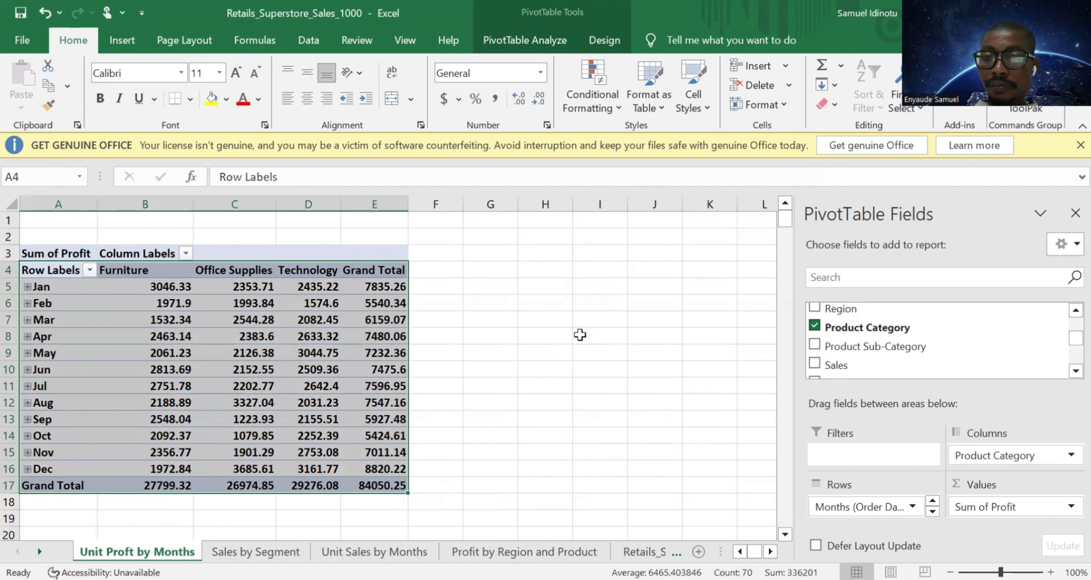
left_click(537, 44)
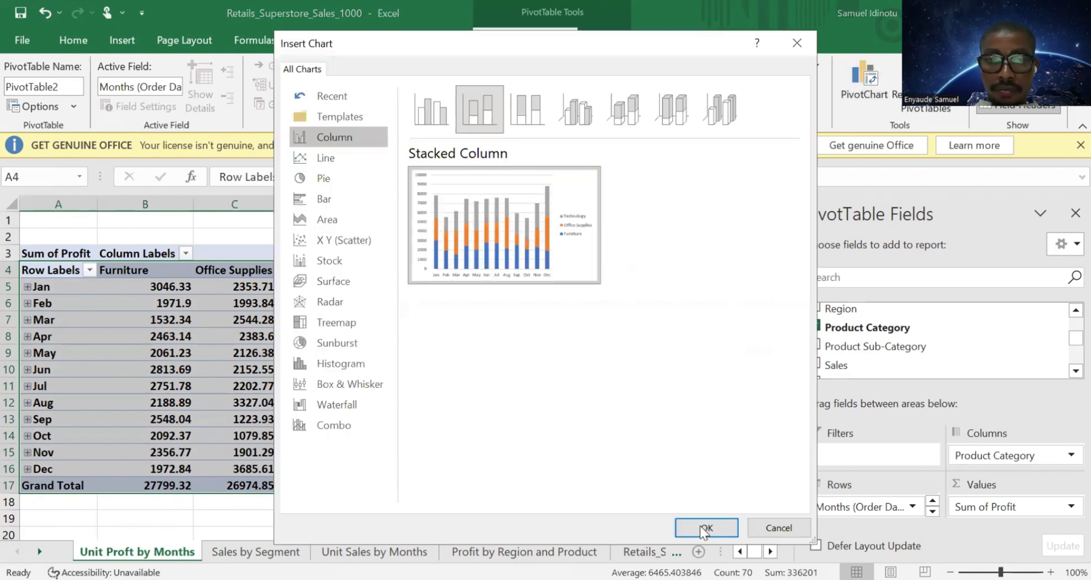
left_click(701, 527)
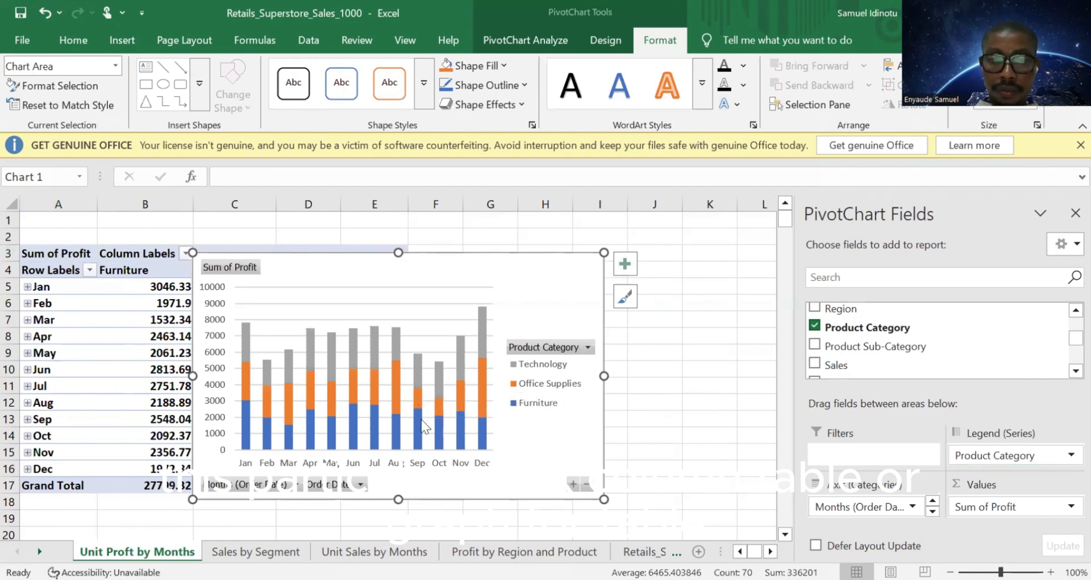
Step: Add a chart title to the stacked column profit PivotChart and replace its text with "Unit Profit by Months"
left_click(625, 263)
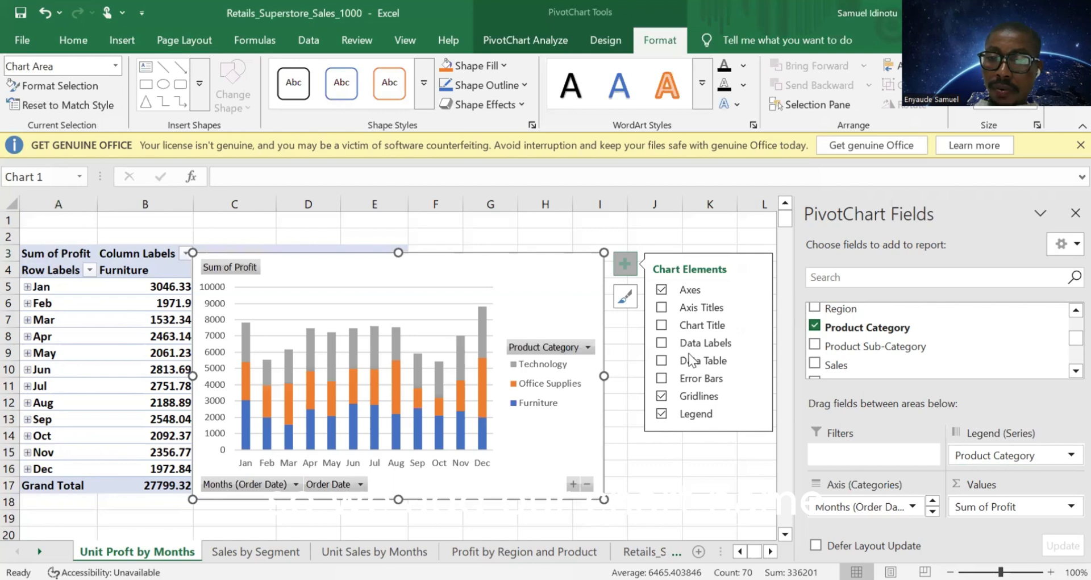
left_click(693, 330)
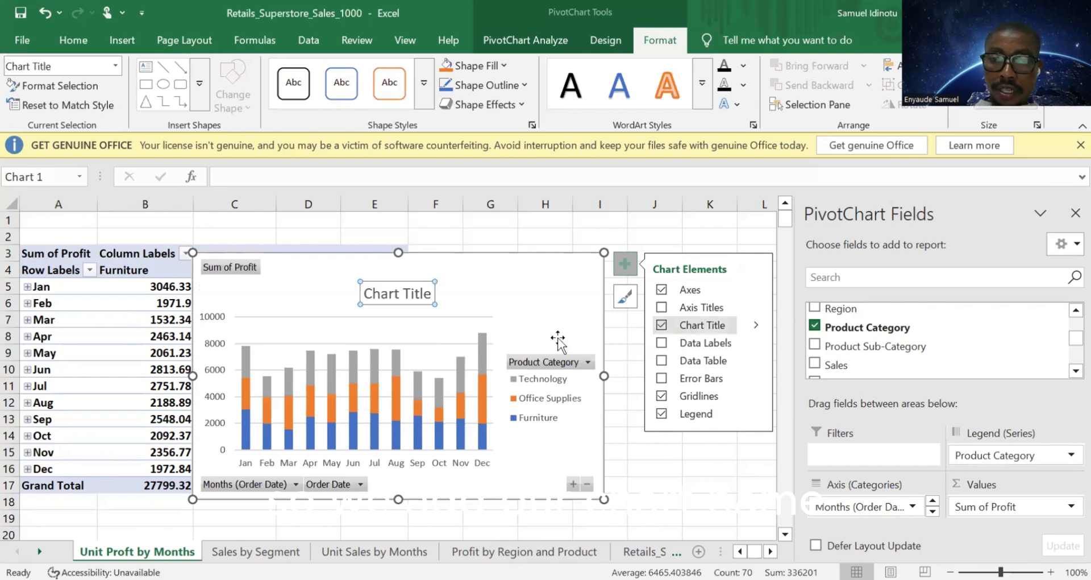
double_click(400, 296)
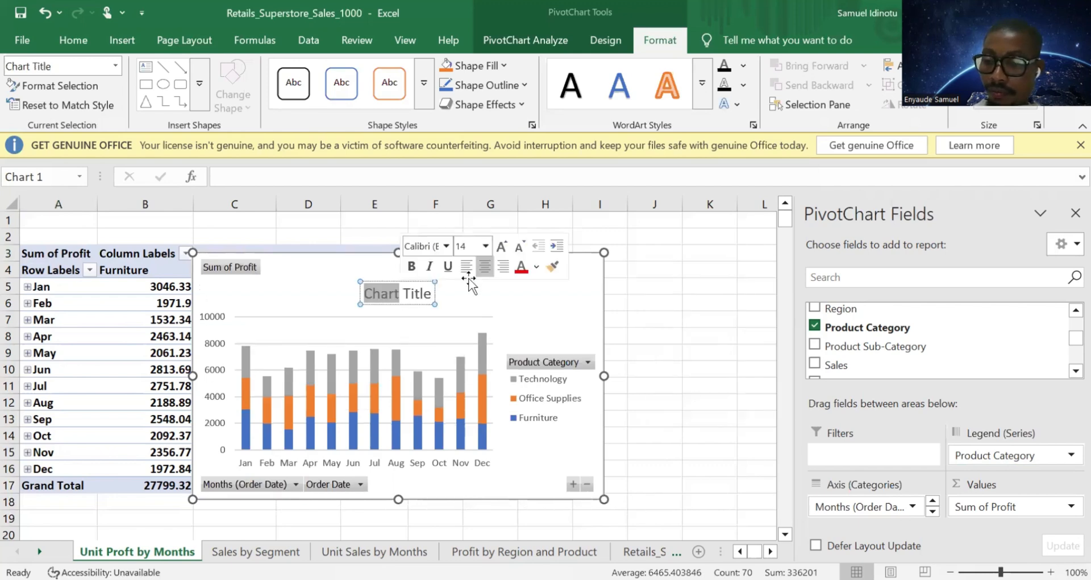
key("Delete")
key("End")
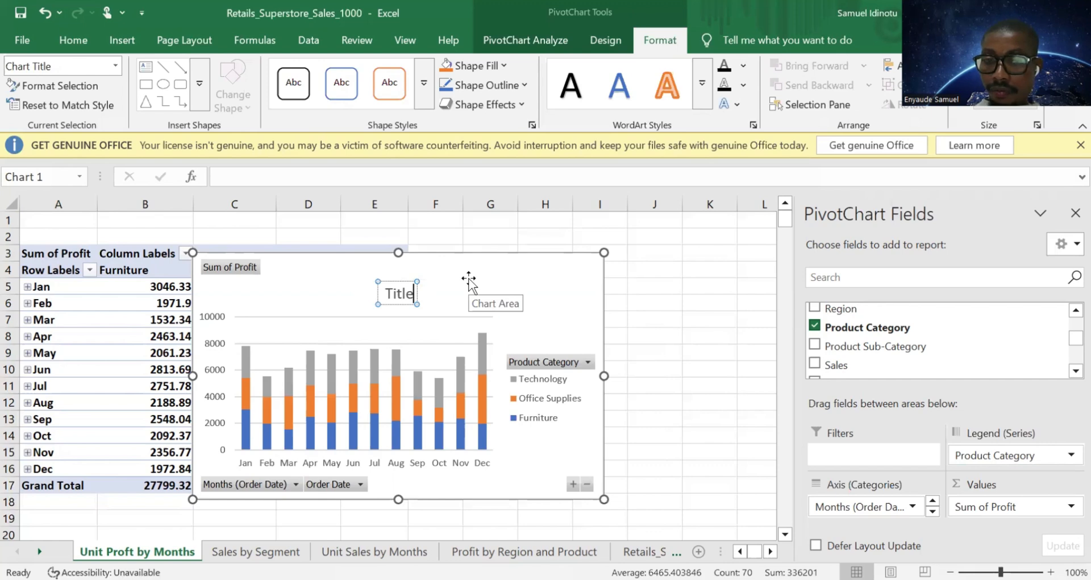
key("BackSpace")
key("BackSpace")
key("BackSpace")
key("BackSpace")
key("BackSpace")
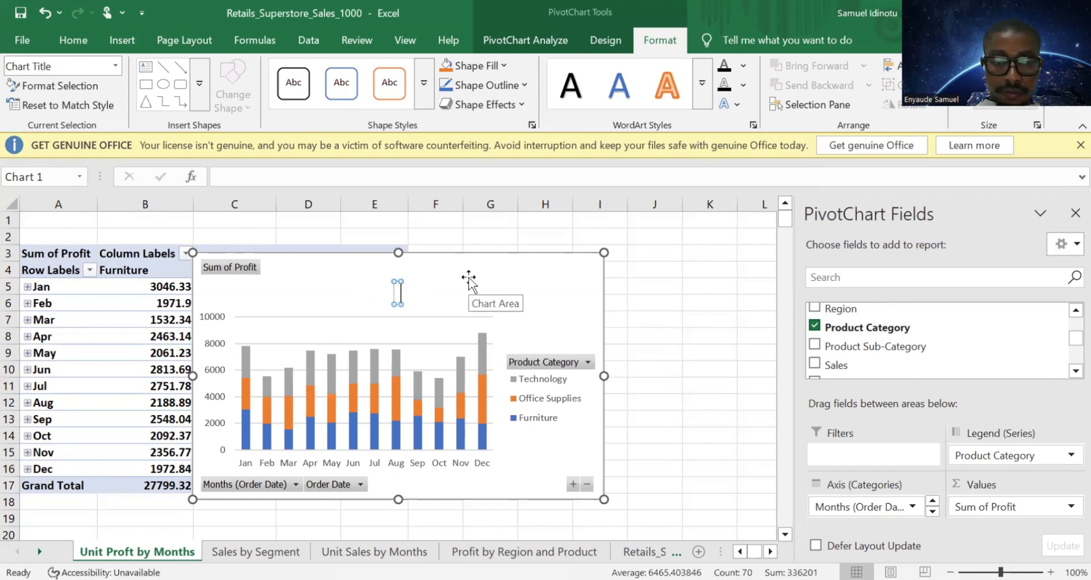
type("U")
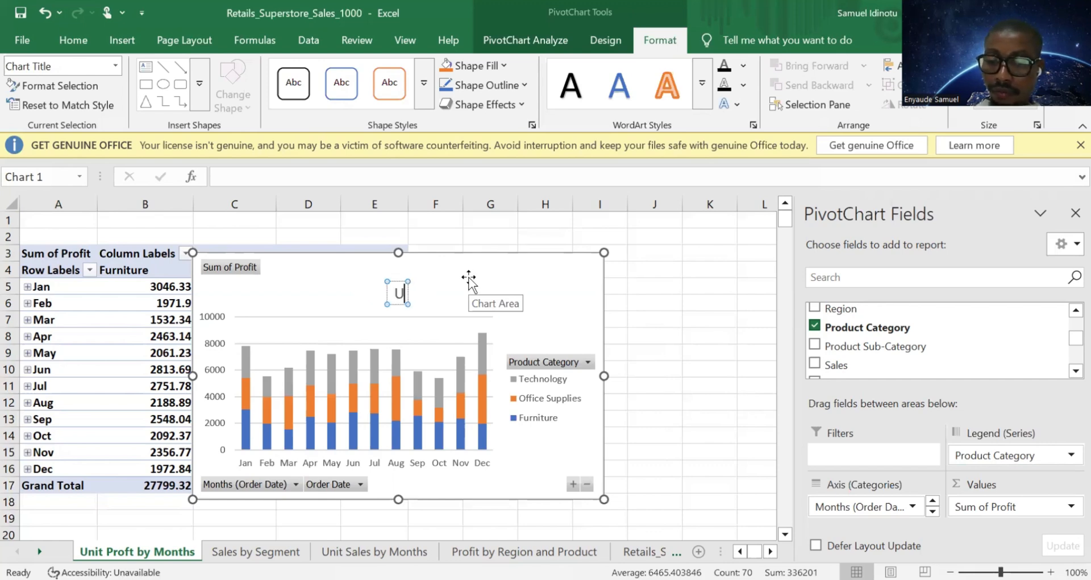
type("nit")
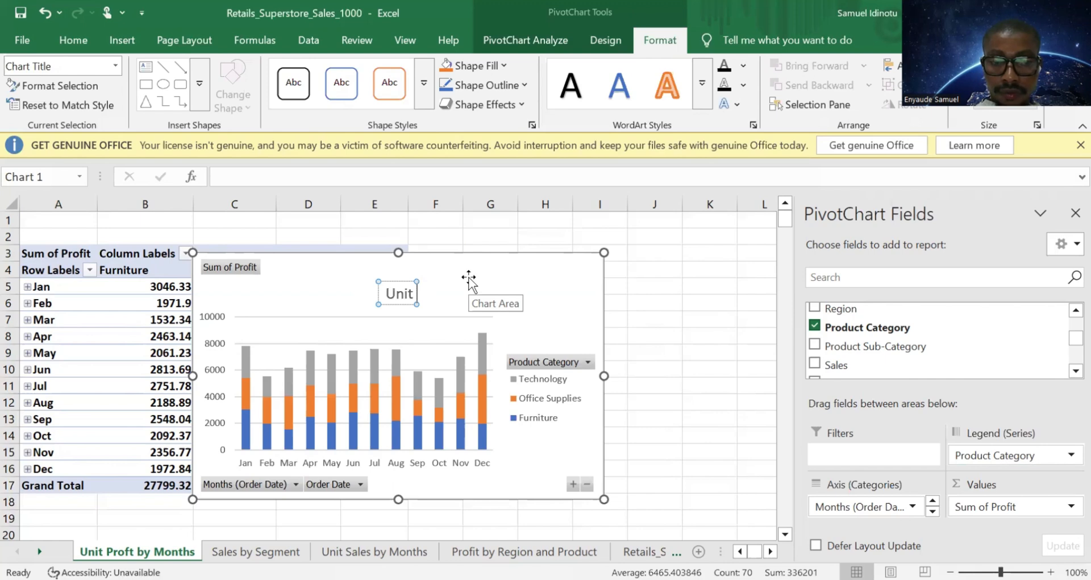
type(" P")
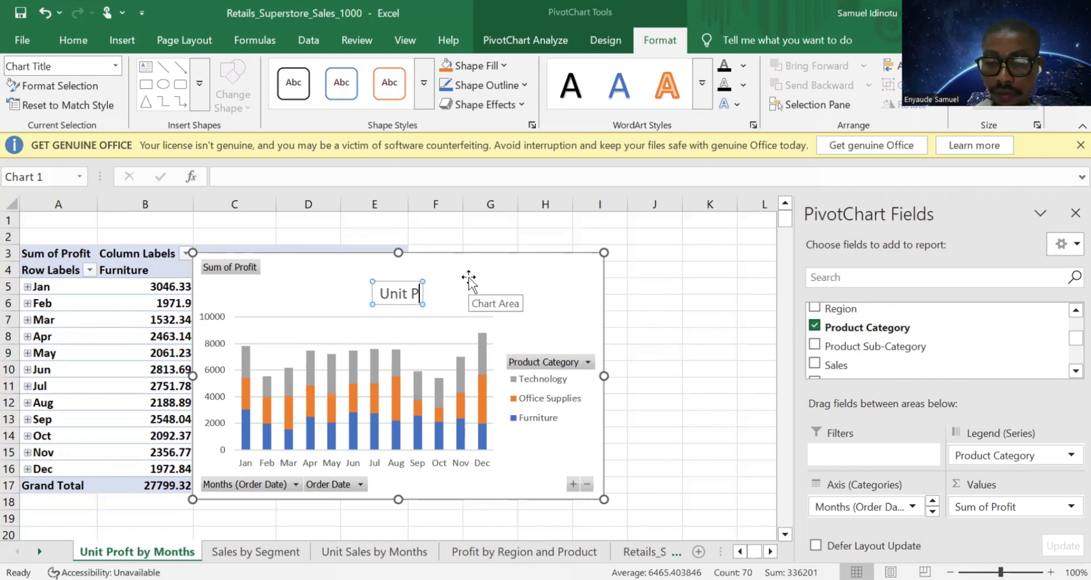
type("rofit")
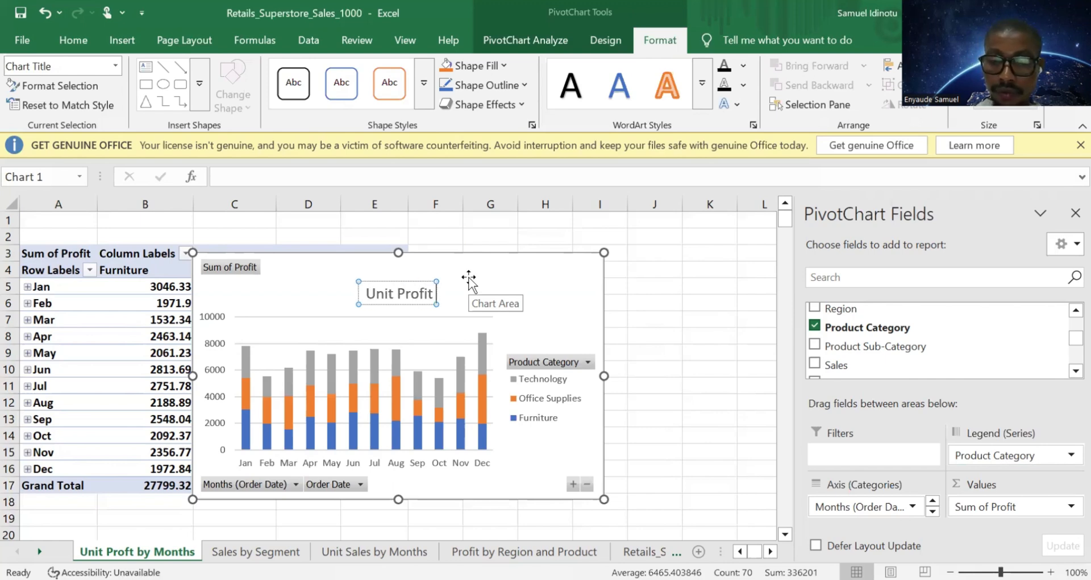
type(" by M")
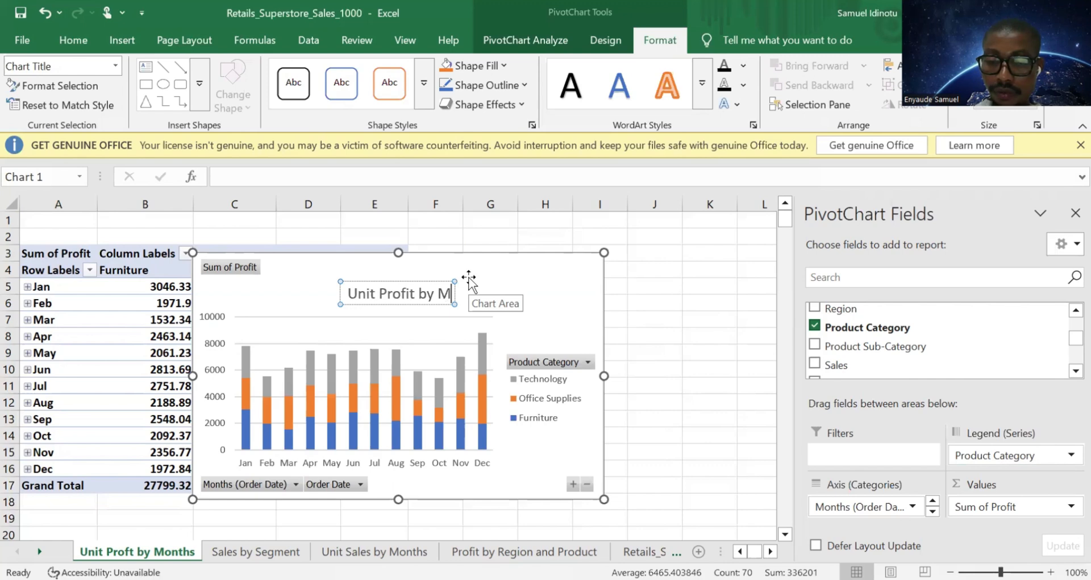
type("onth")
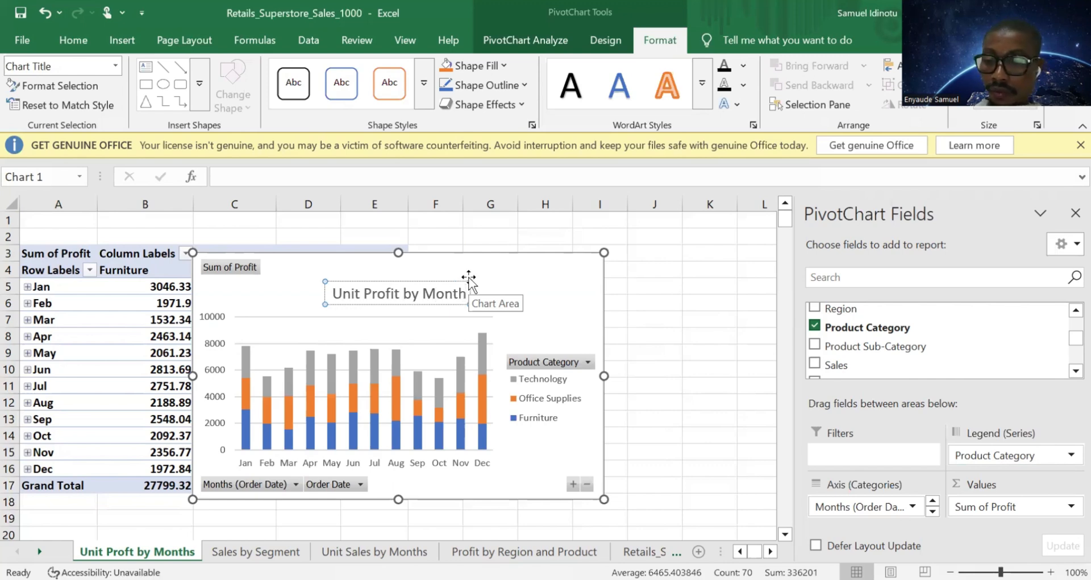
type("s")
key("Return")
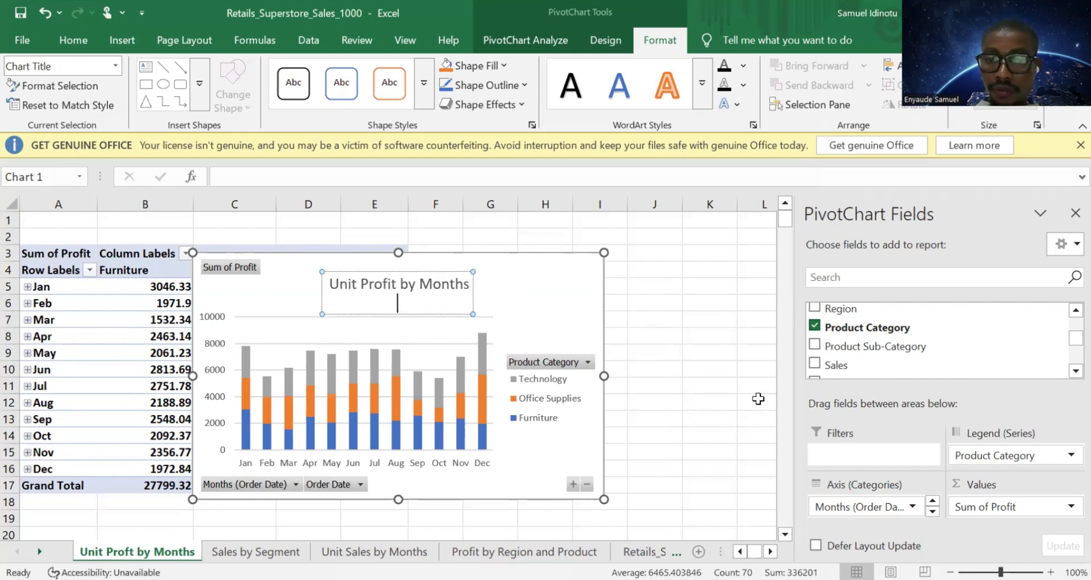
left_click(688, 385)
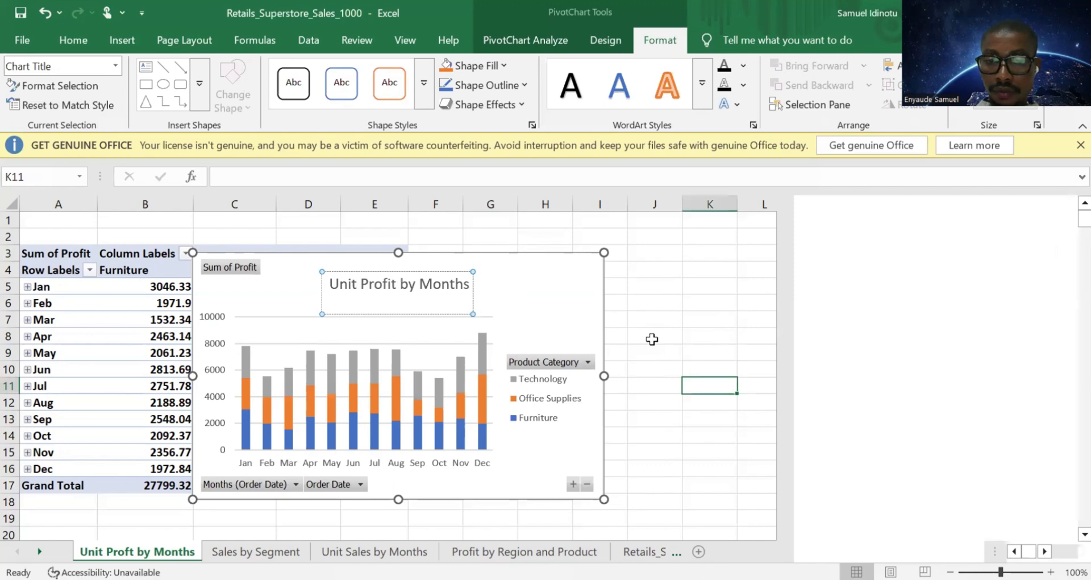
left_click(655, 302)
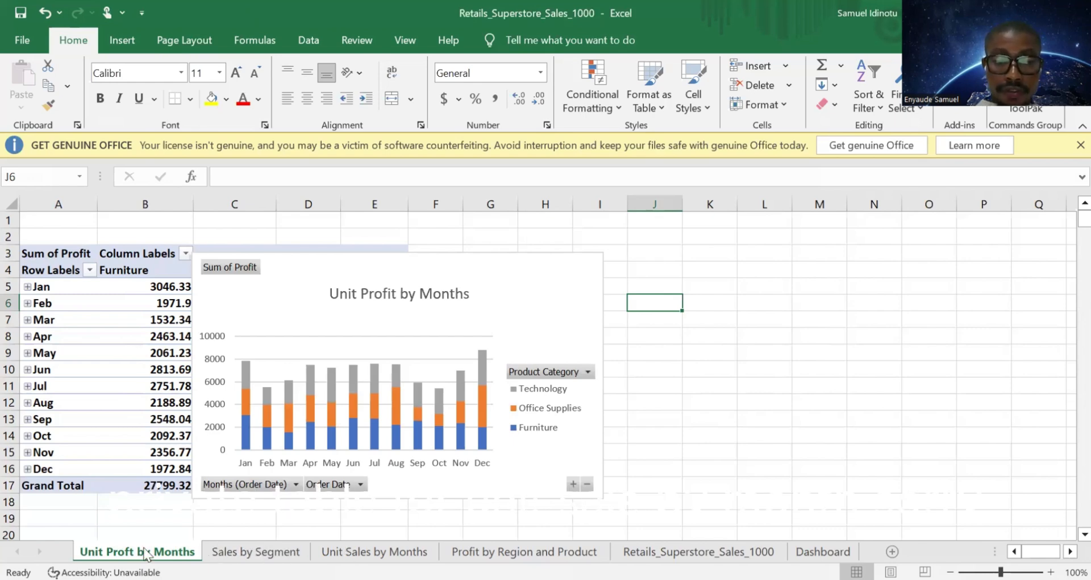
Step: Duplicate the Unit Proft by Months sheet and delete the PivotChart from the copy
mouse_move(217, 550)
left_mouse_down()
mouse_move(245, 551)
mouse_move(200, 533)
left_mouse_up()
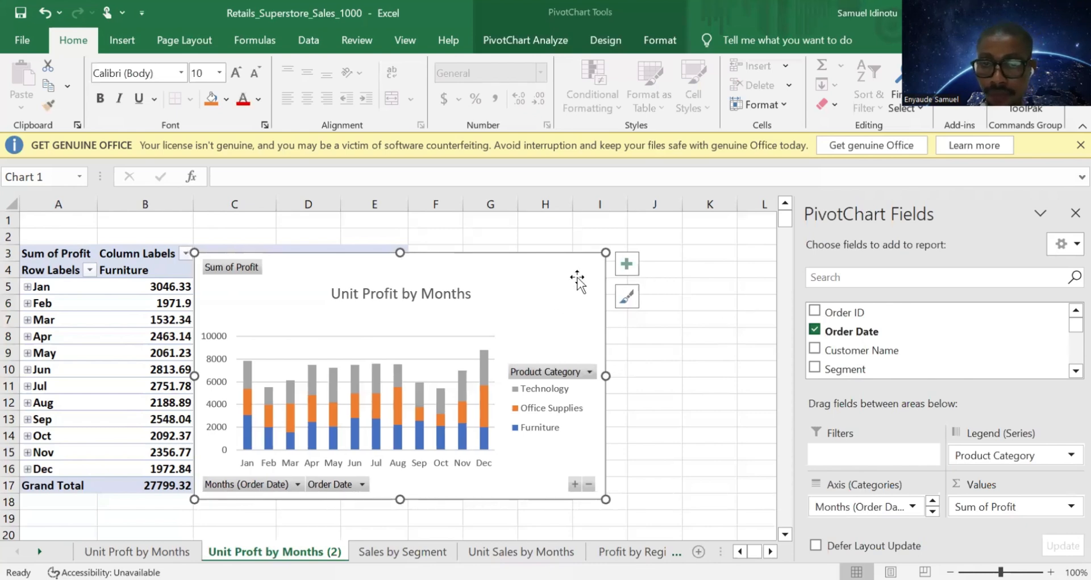
key("Delete")
key("ctrl+z")
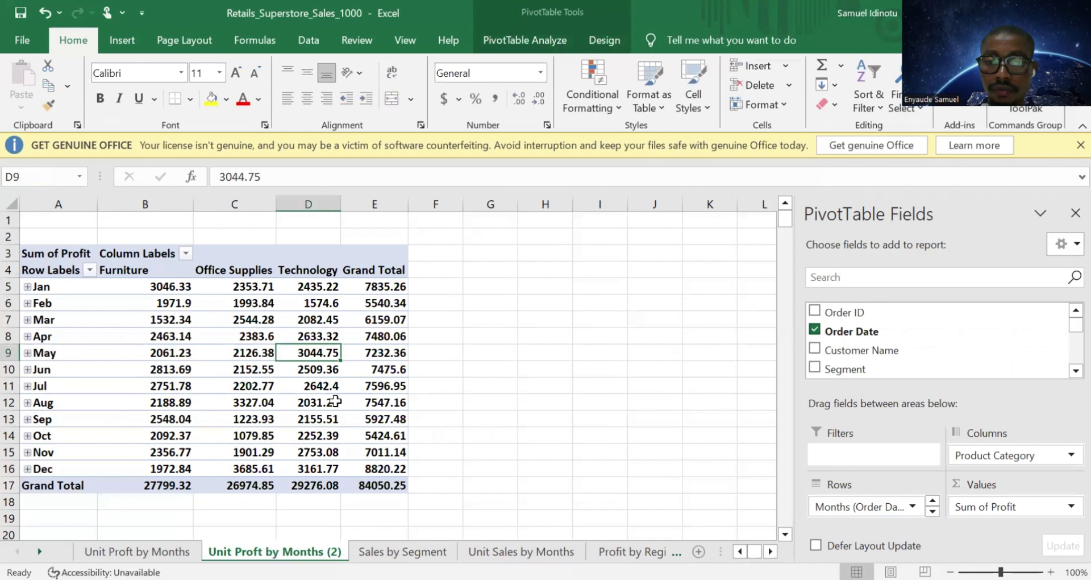
Step: On the copied sheet, replace Profit with Sales as the values field of the monthly PivotTable
left_click(814, 329)
left_click(815, 329)
scroll(837, 335, "down", 5)
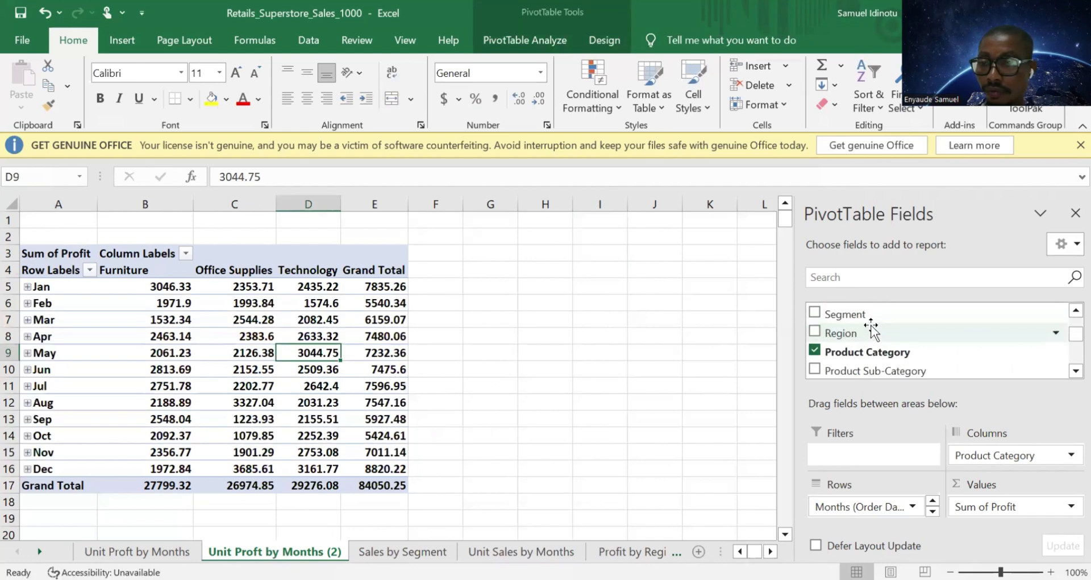
scroll(835, 358, "up", 1)
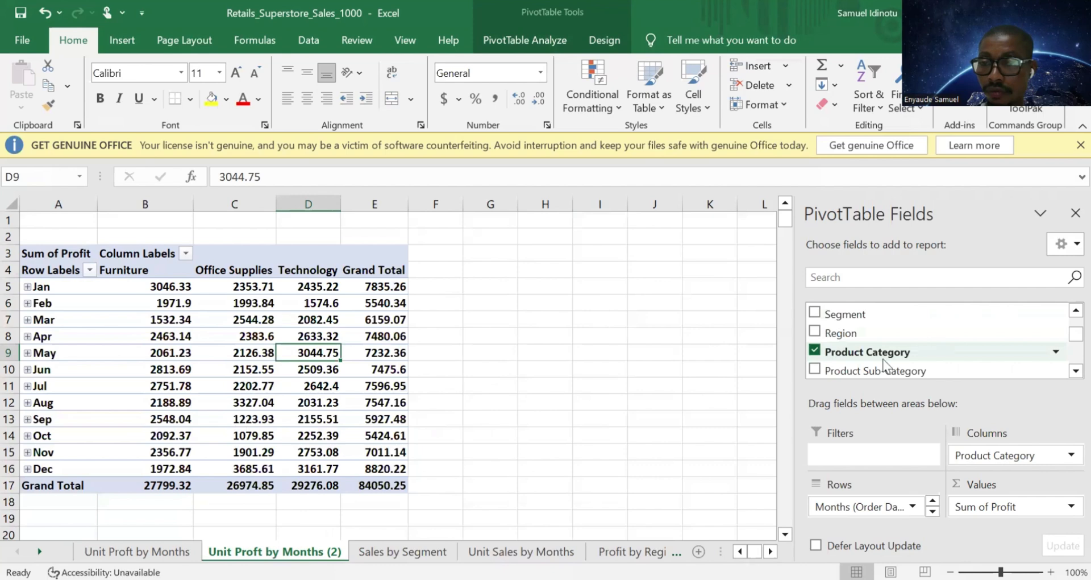
scroll(874, 363, "down", 3)
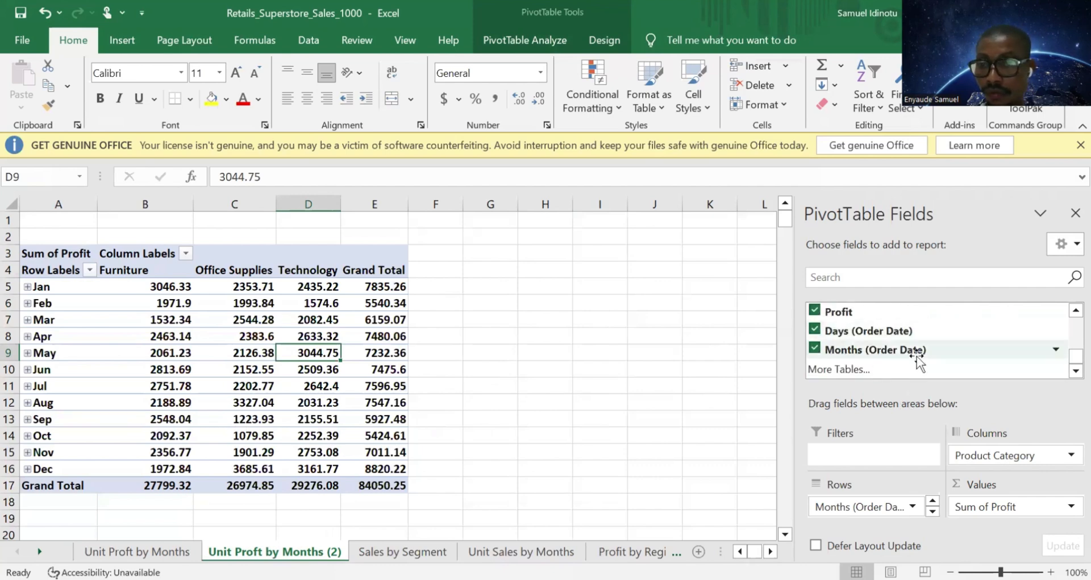
left_click(815, 310)
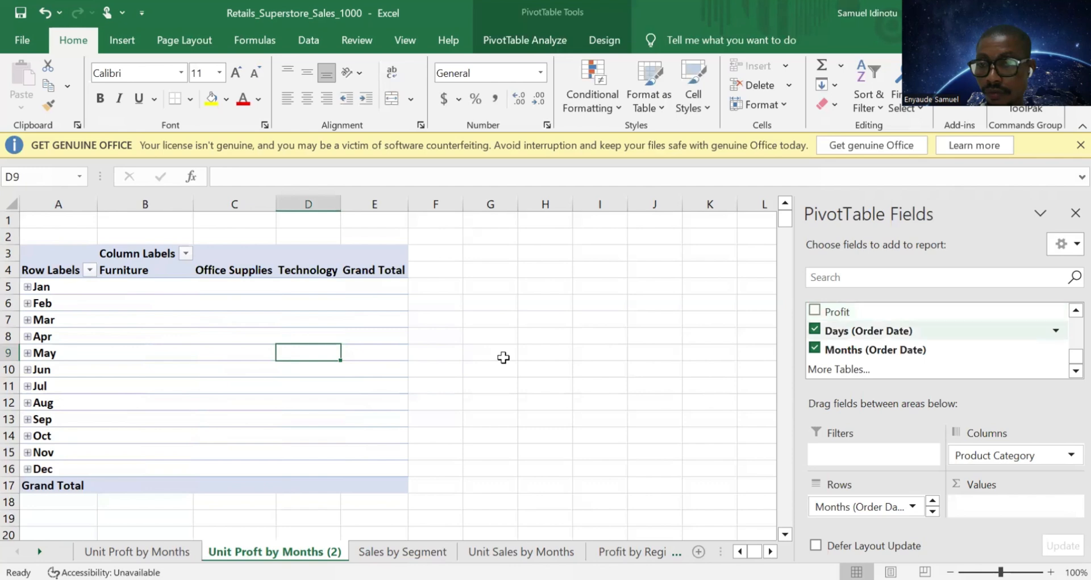
scroll(815, 330, "up", 2)
left_click(815, 363)
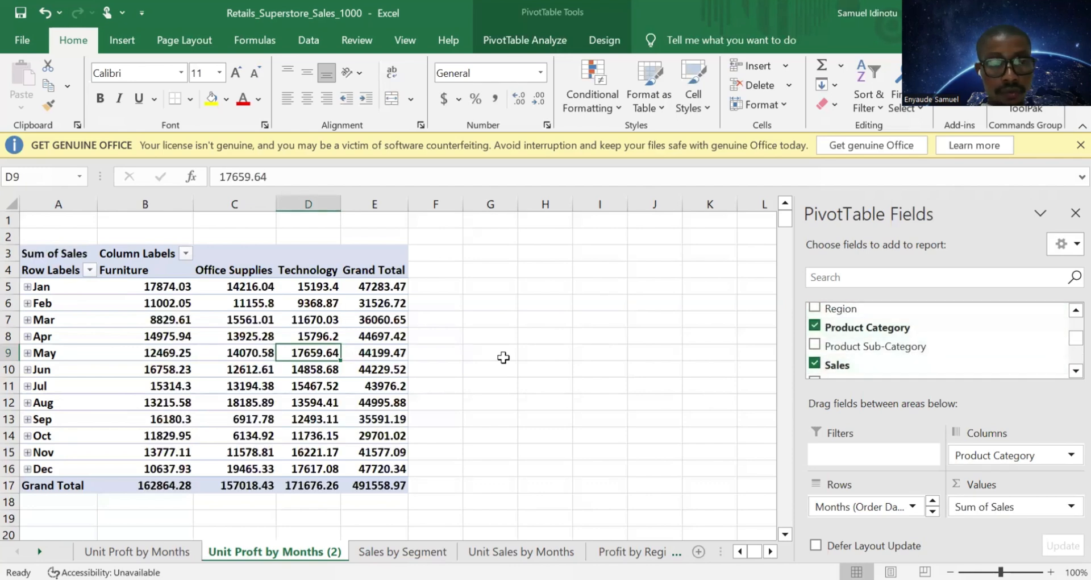
left_click(504, 357)
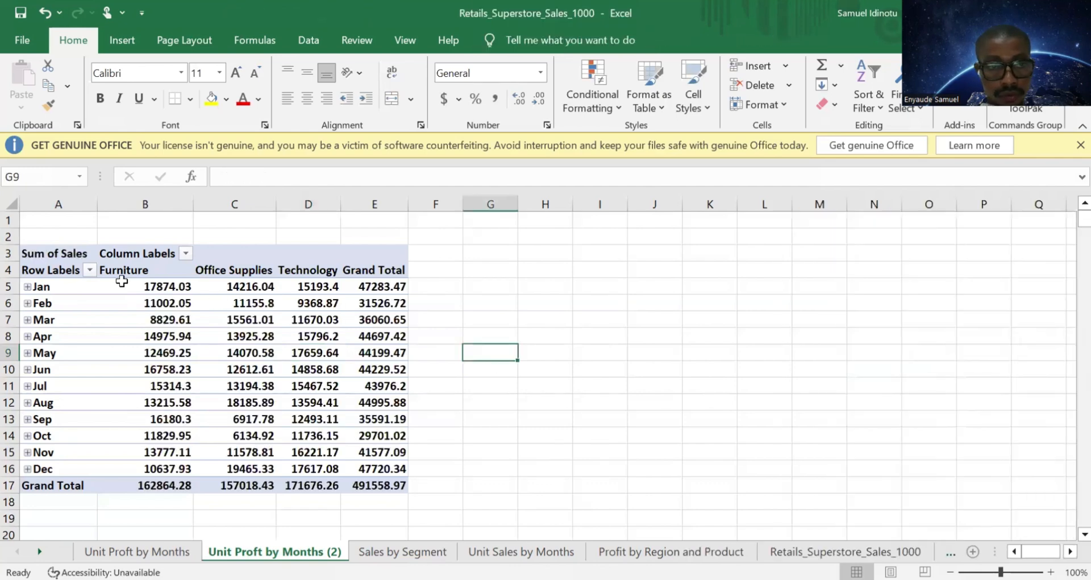
Step: Insert a Stacked Line PivotChart based on the monthly sales PivotTable in A3:E17
left_click(40, 252)
left_click(300, 373)
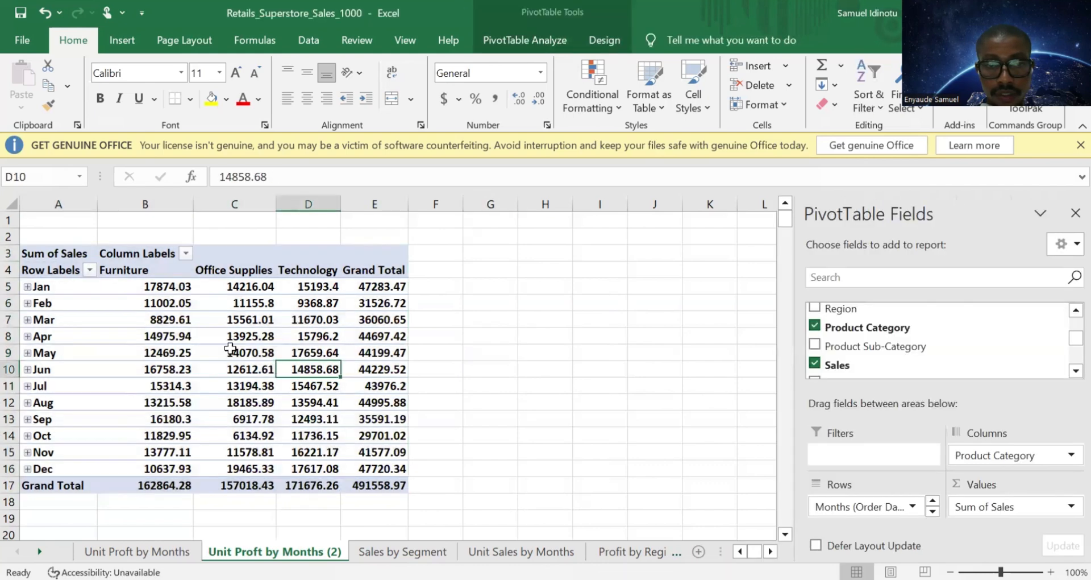
left_click(41, 256)
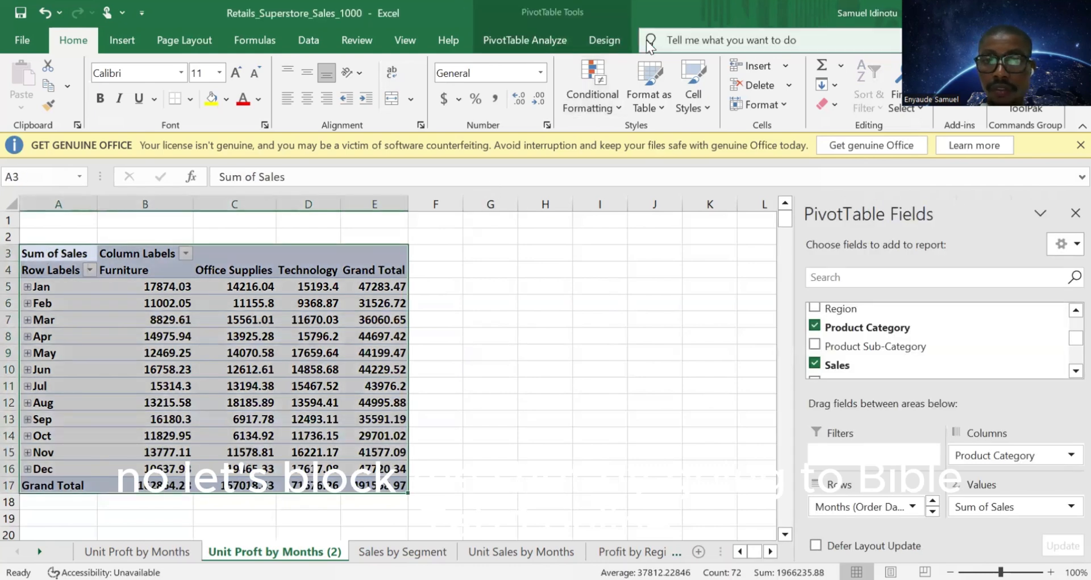
left_click(524, 42)
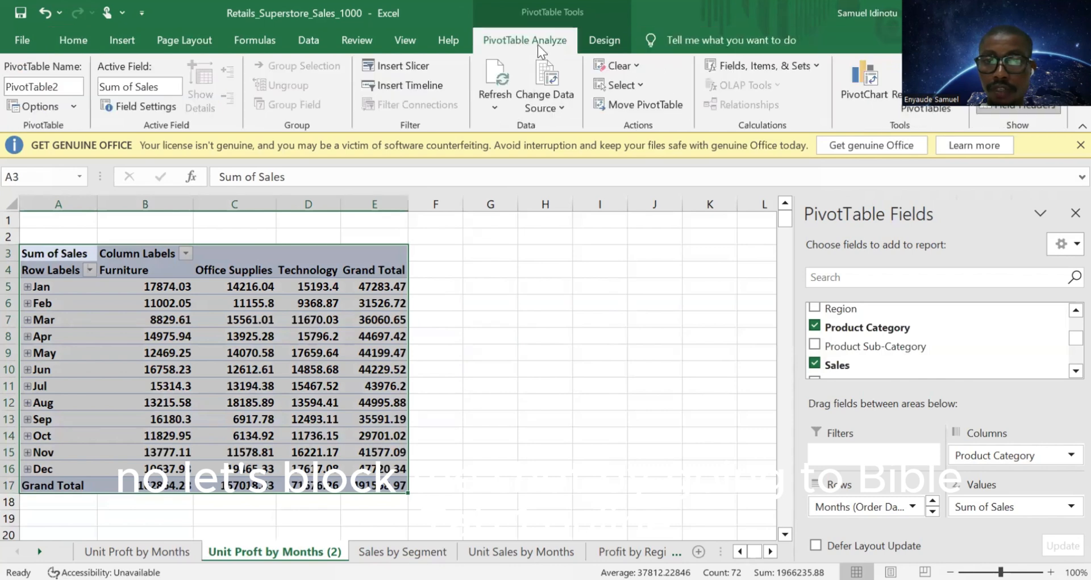
left_click(868, 79)
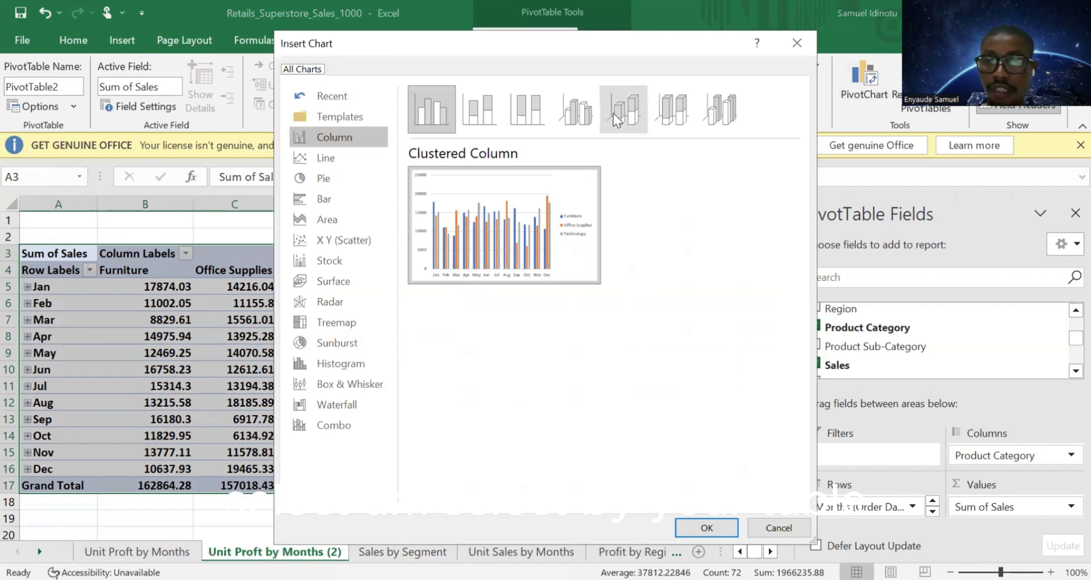
left_click(487, 107)
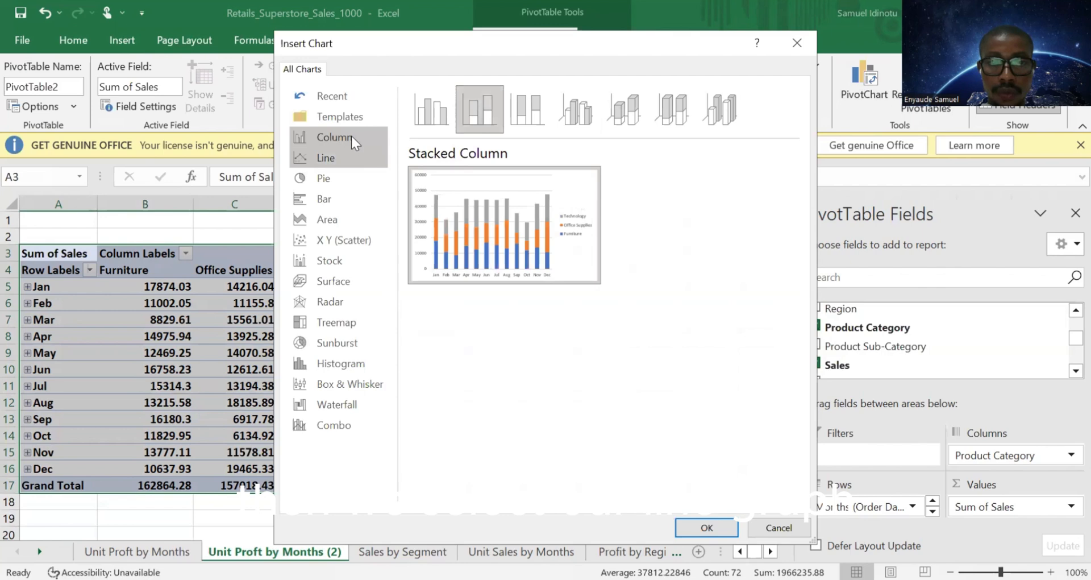
left_click(337, 157)
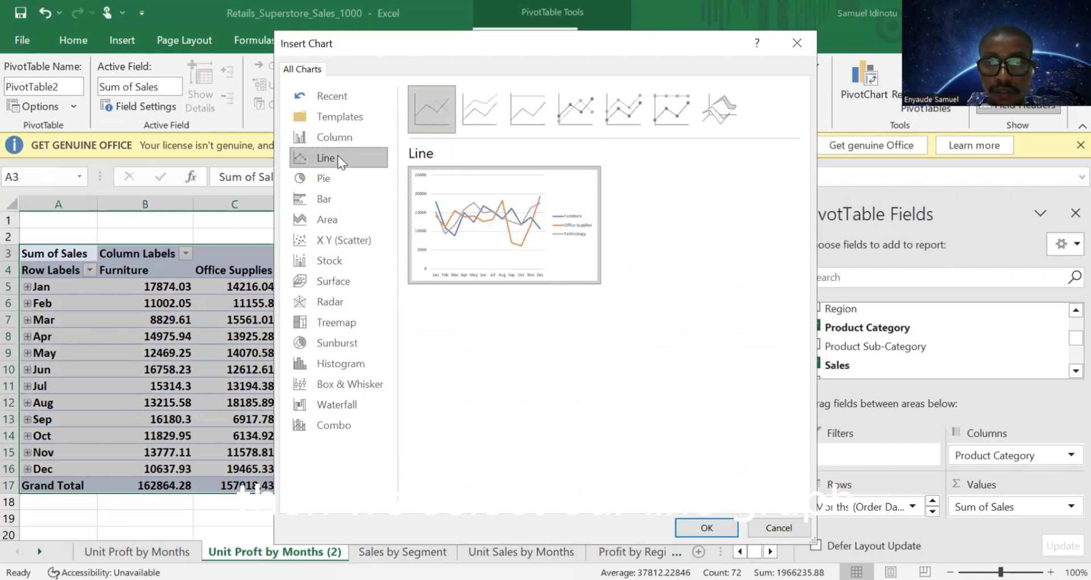
left_click(492, 114)
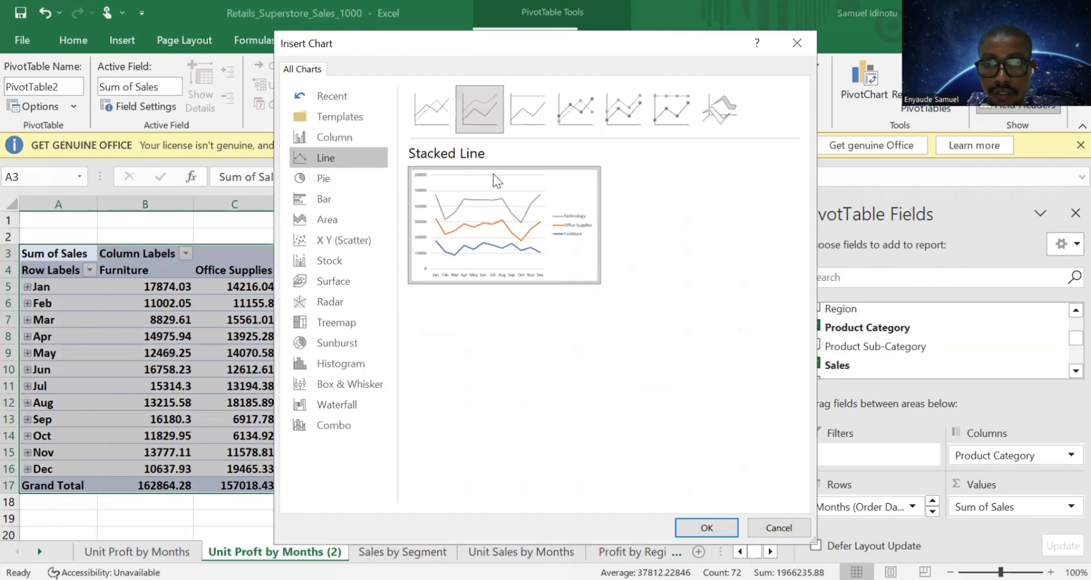
left_click(722, 528)
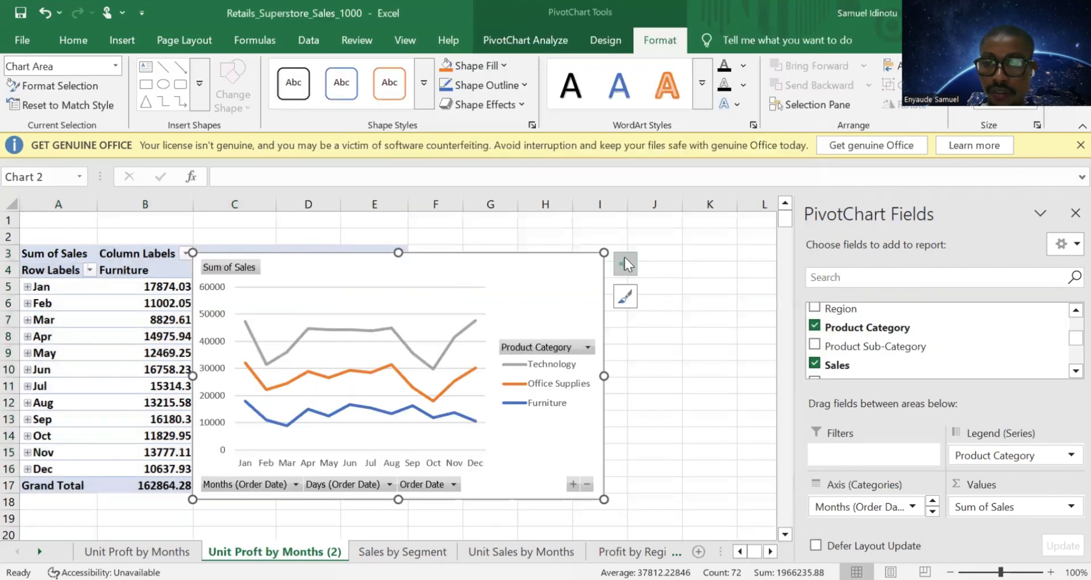
Step: Add a chart title to the monthly sales line PivotChart and replace its text with "Unit Sales by Months"
left_click(626, 261)
left_click(676, 324)
left_click(419, 294)
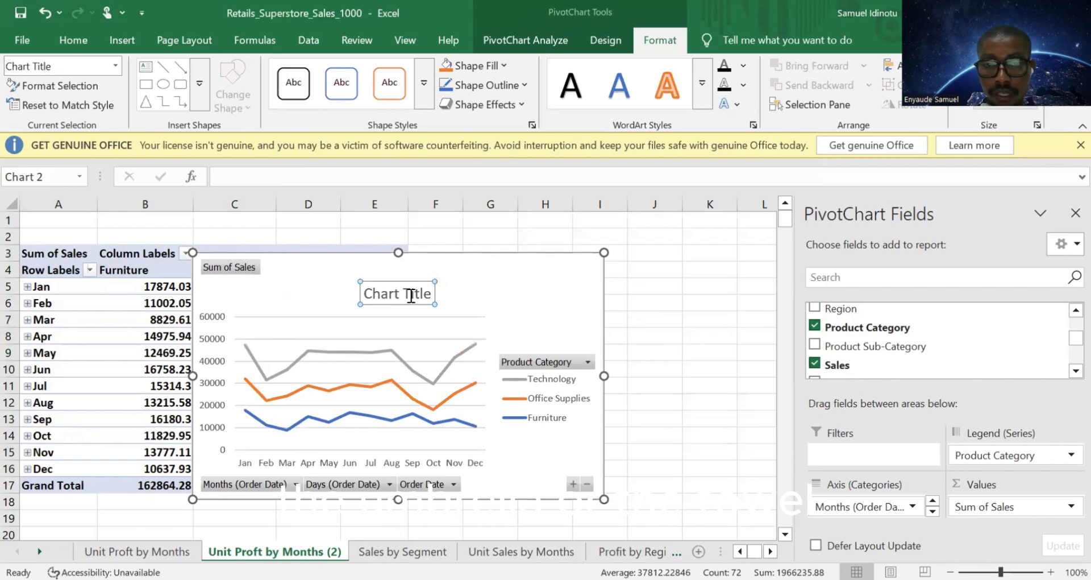
double_click(418, 294)
triple_click(411, 295)
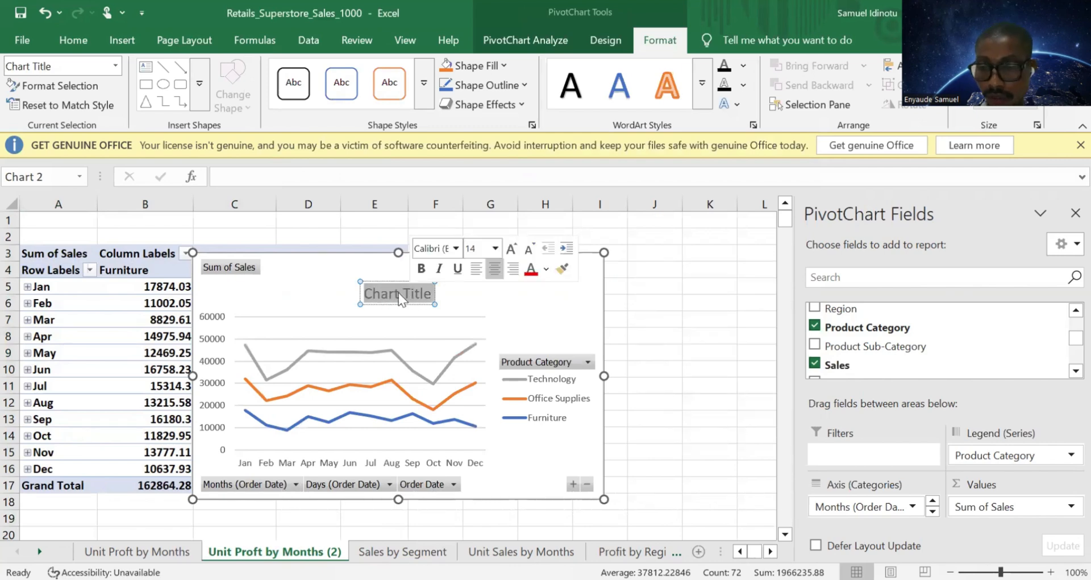
key("BackSpace")
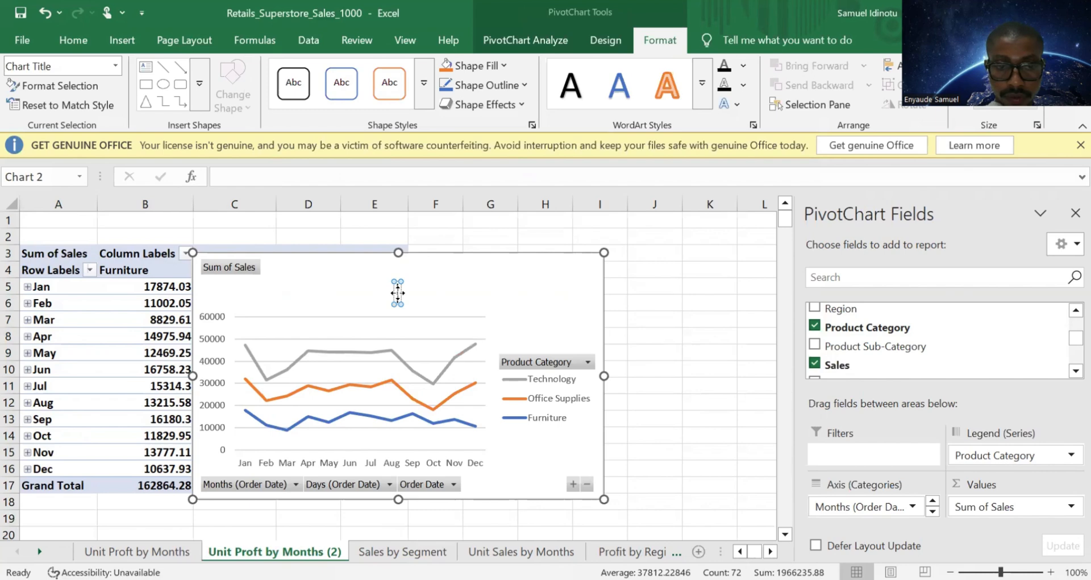
type("Unit")
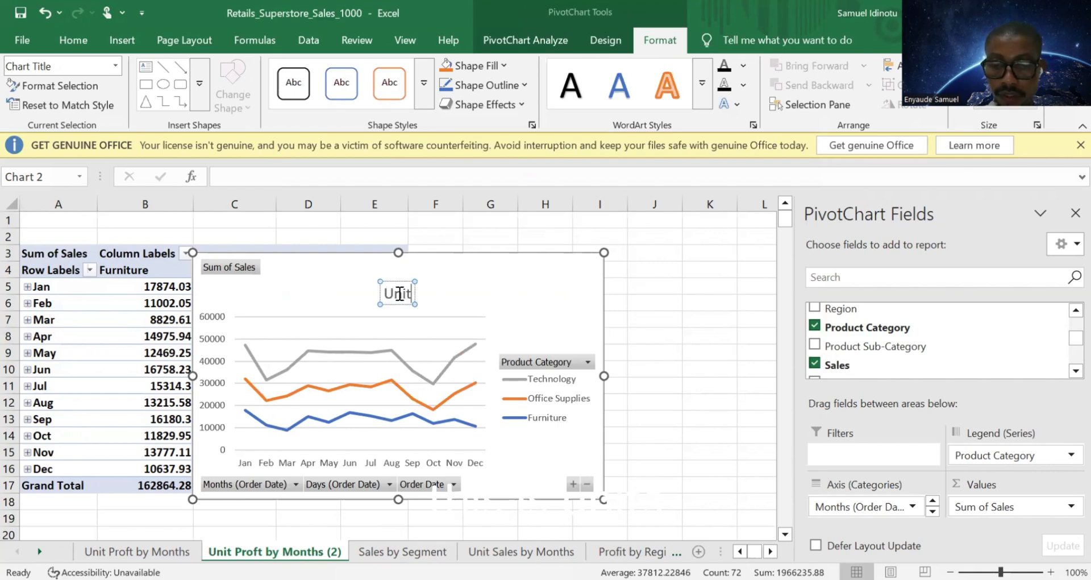
type(" Sales")
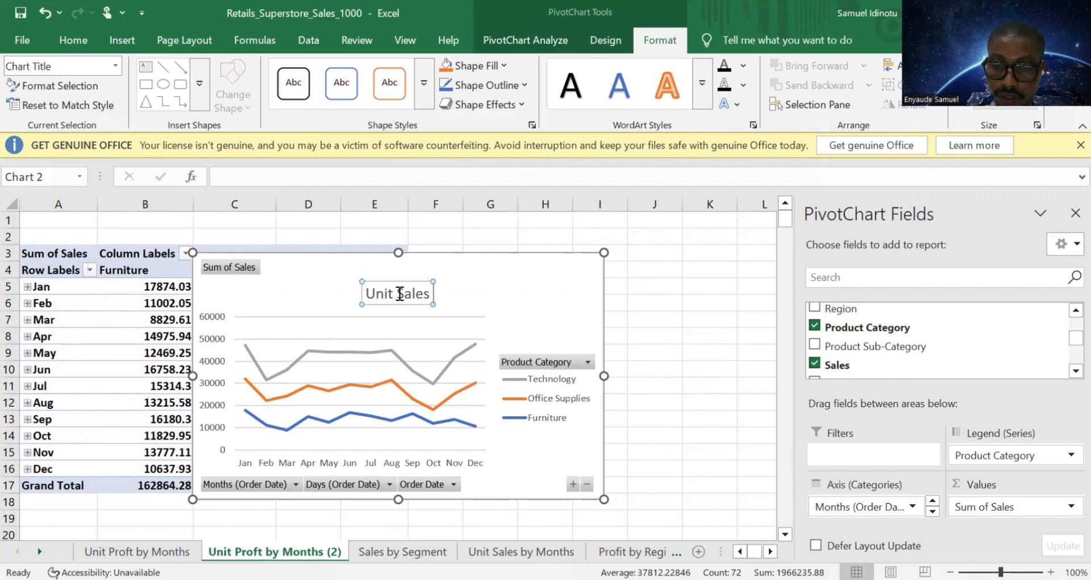
type(" by Months")
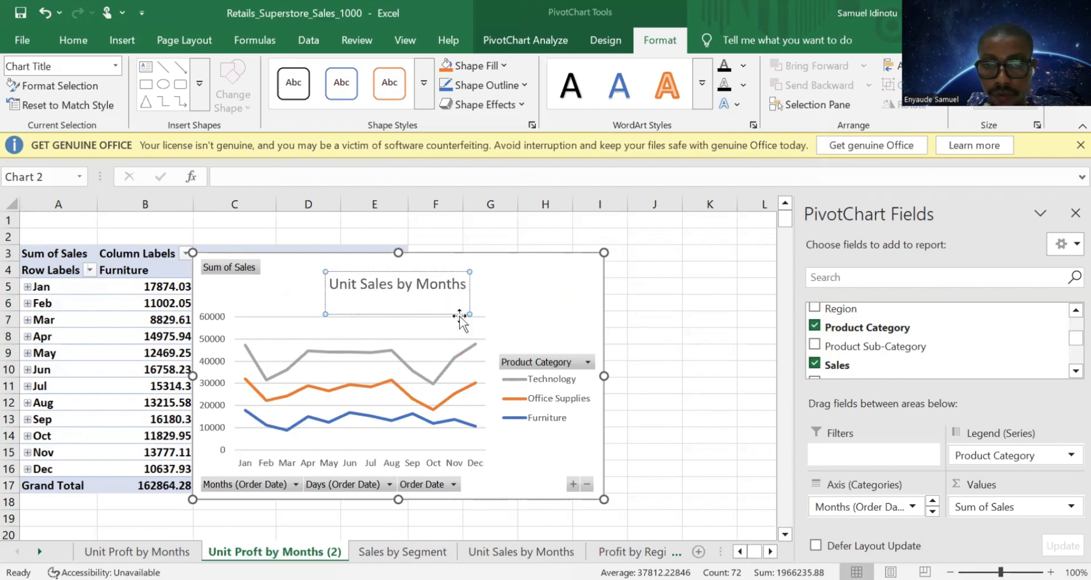
left_click(687, 336)
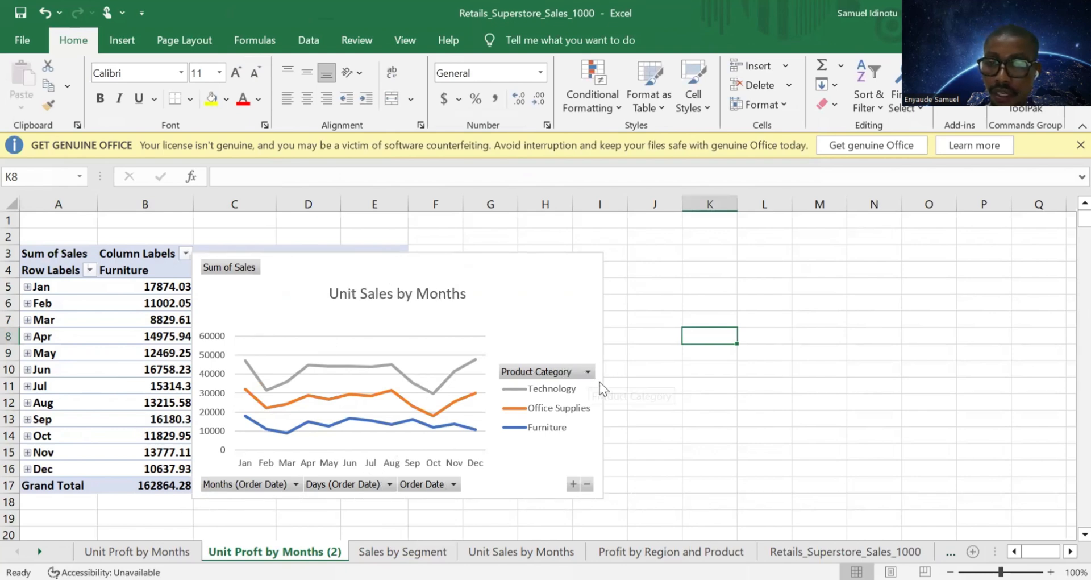
Step: Hide all field buttons on the Unit Sales by Months PivotChart
left_click(588, 371)
left_click(561, 350)
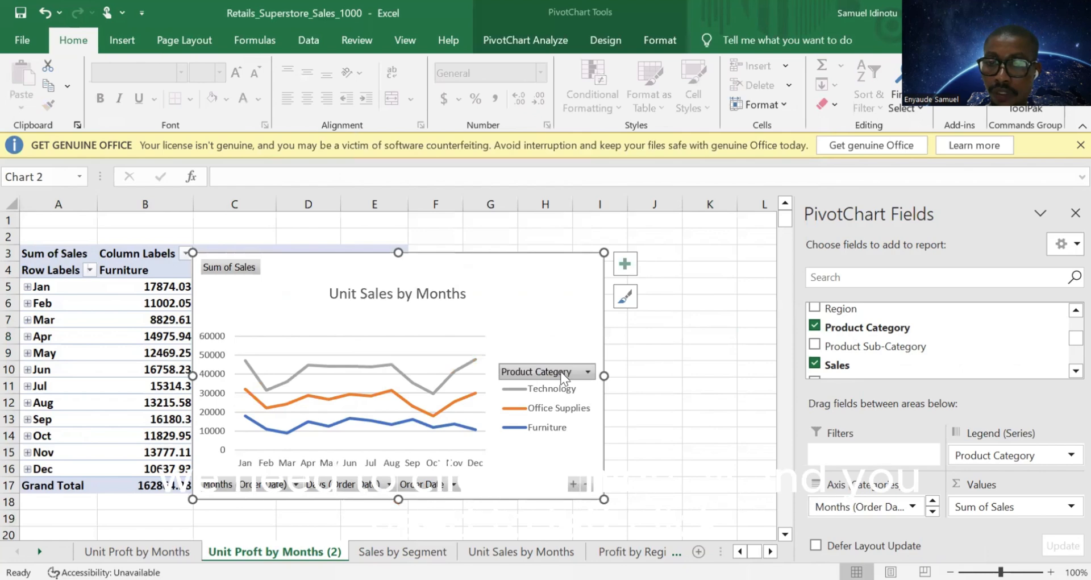
right_click(562, 370)
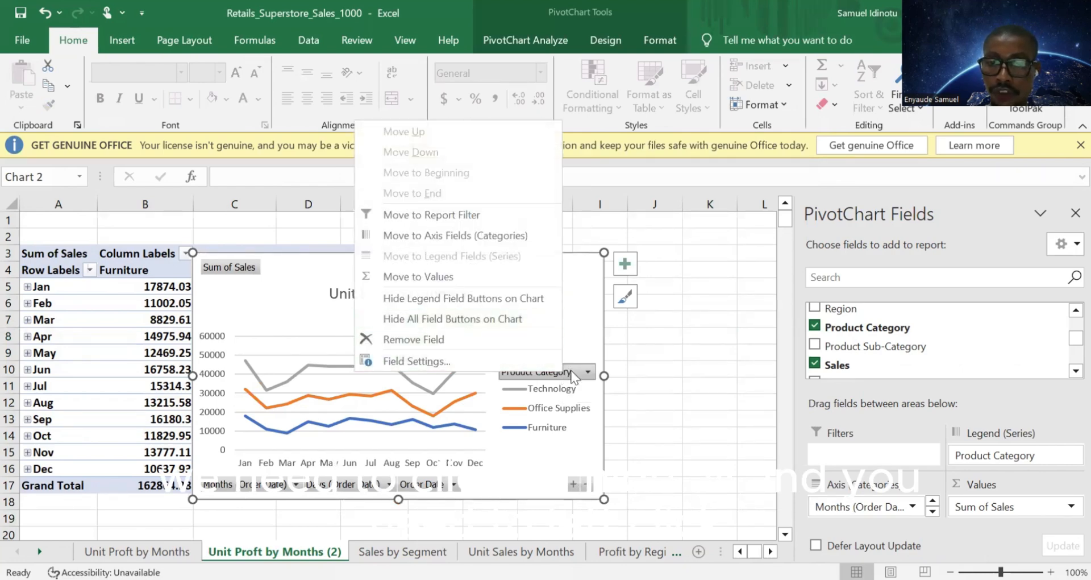
left_click(458, 318)
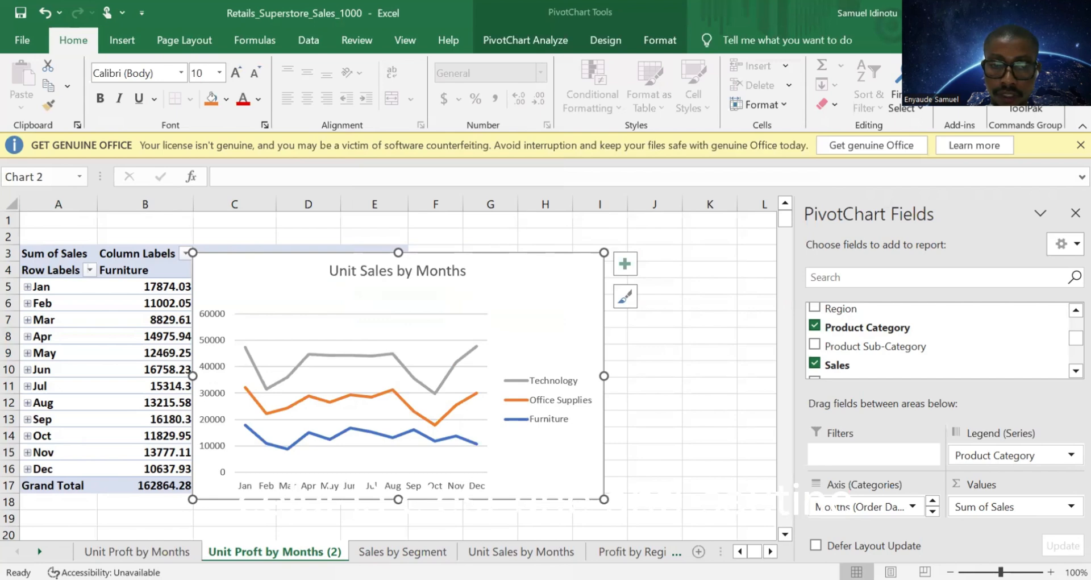
Step: Rename the copied sheet Unit Proft by Months (2) as "Unit Sales by Months"
right_click(296, 550)
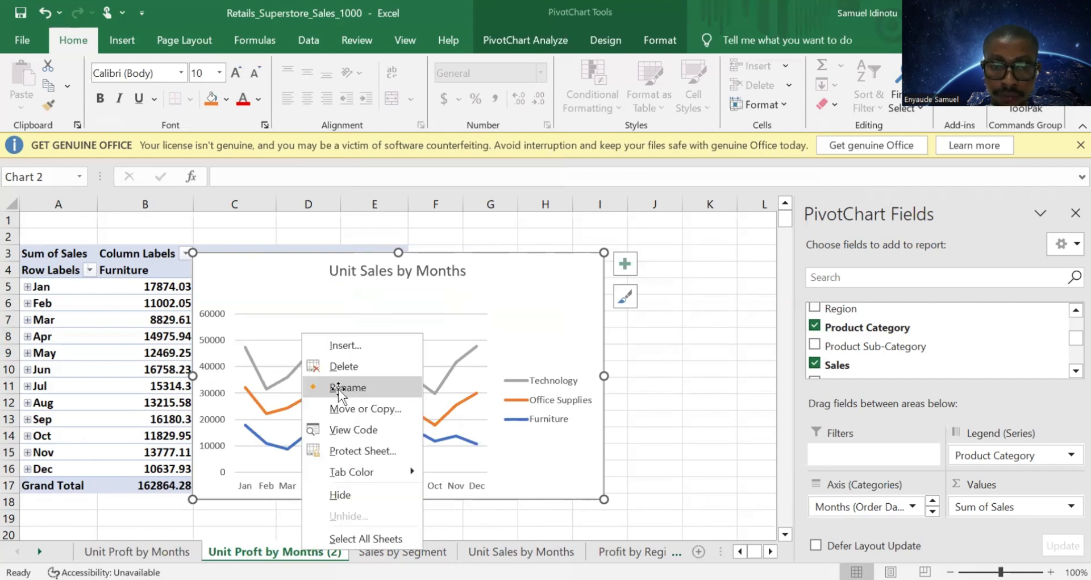
left_click(343, 385)
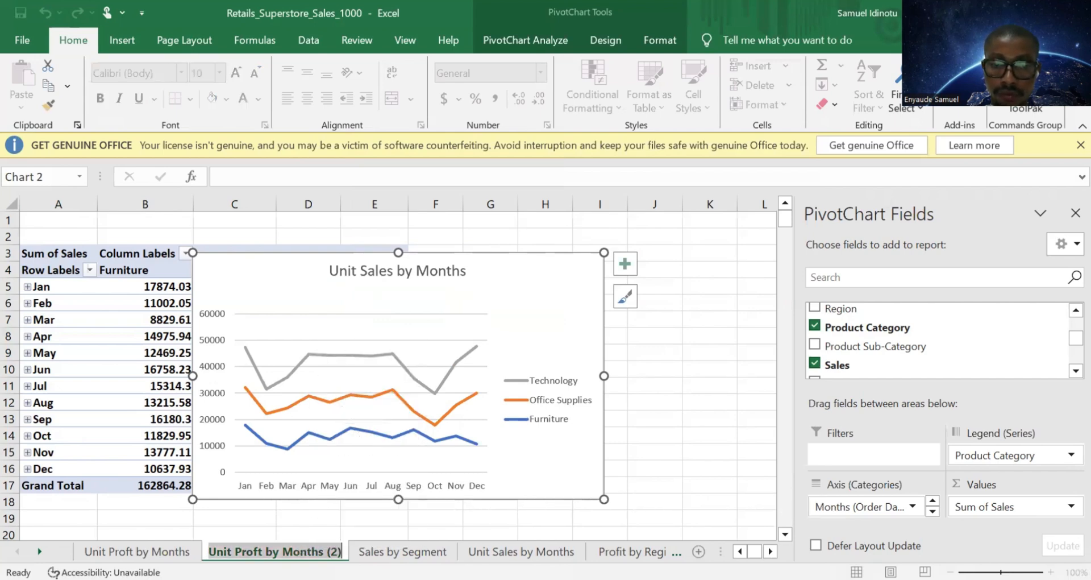
key("Return")
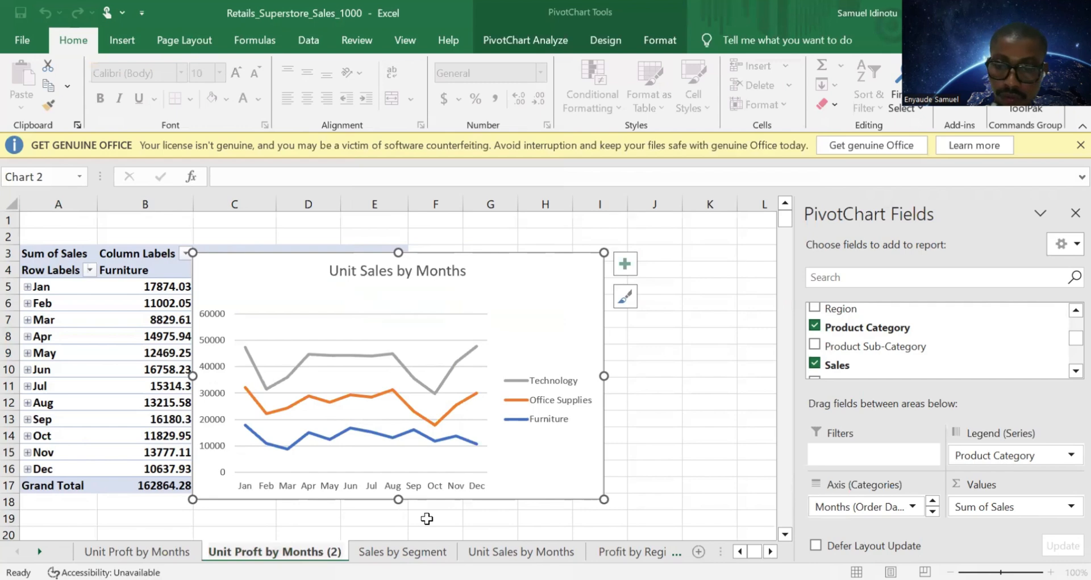
key("BackSpace")
key("BackSpace")
key("BackSpace")
key("BackSpace")
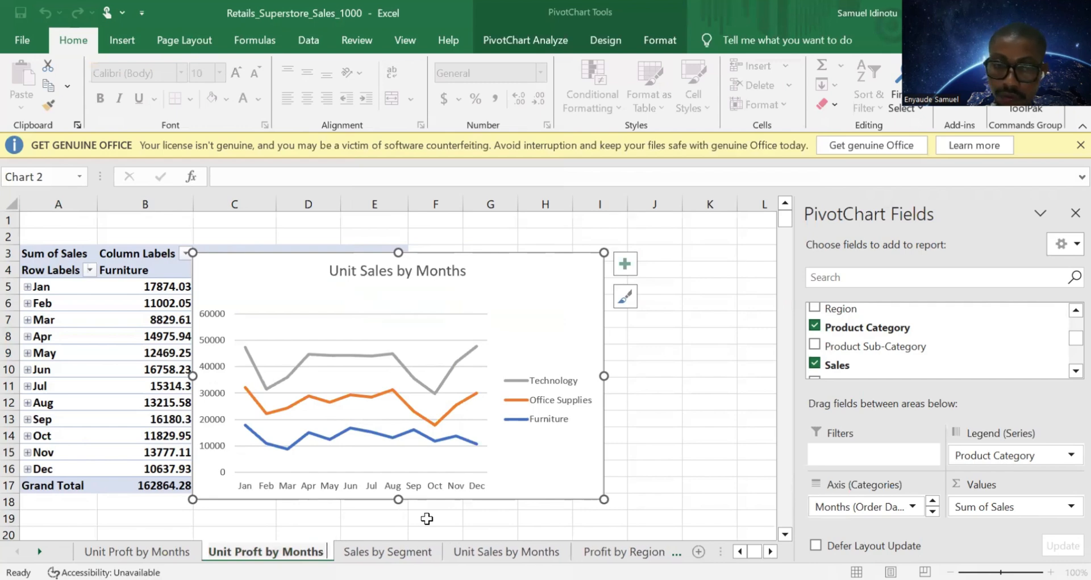
key("Left")
key("Left")
key("Left")
key("Left")
key("Left")
key("Left")
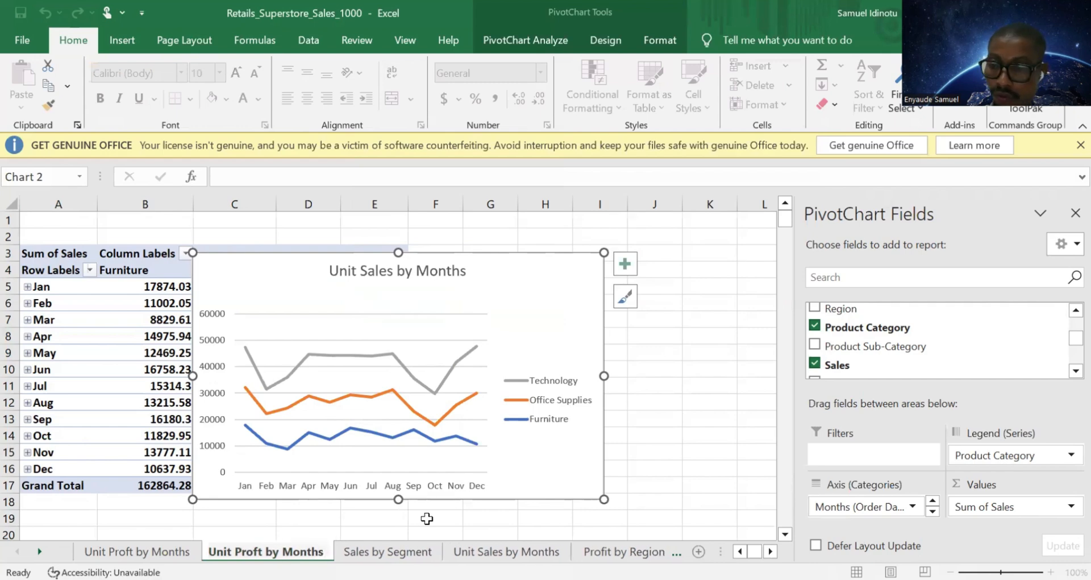
key("BackSpace")
key("BackSpace")
key("BackSpace")
key("BackSpace")
key("BackSpace")
type("Sale")
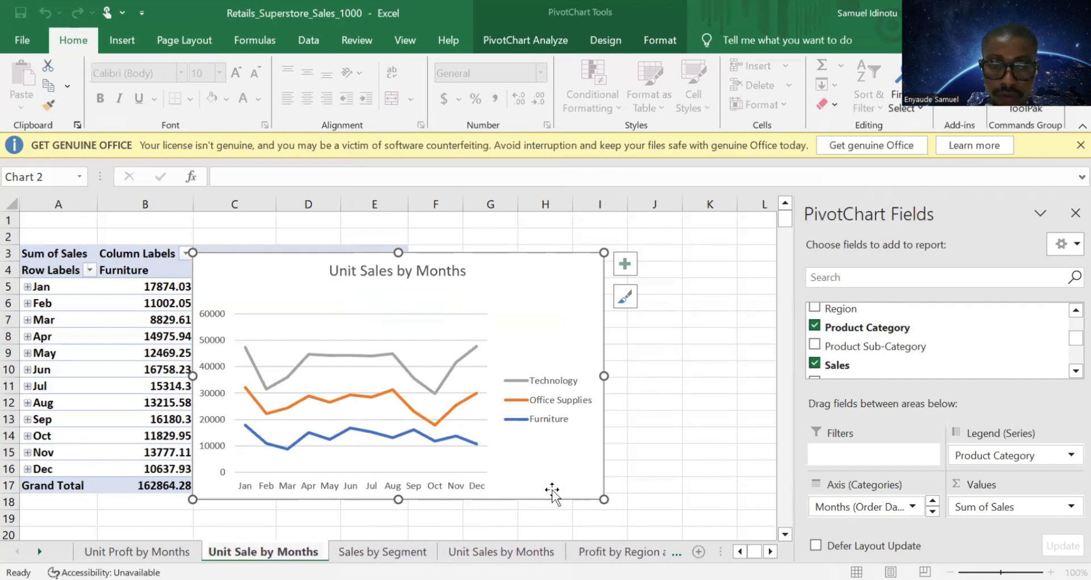
type("s")
Step: Switch to the Unit Proft by Months sheet and open its sheet name for editing within the word "Proft"
left_click(137, 551)
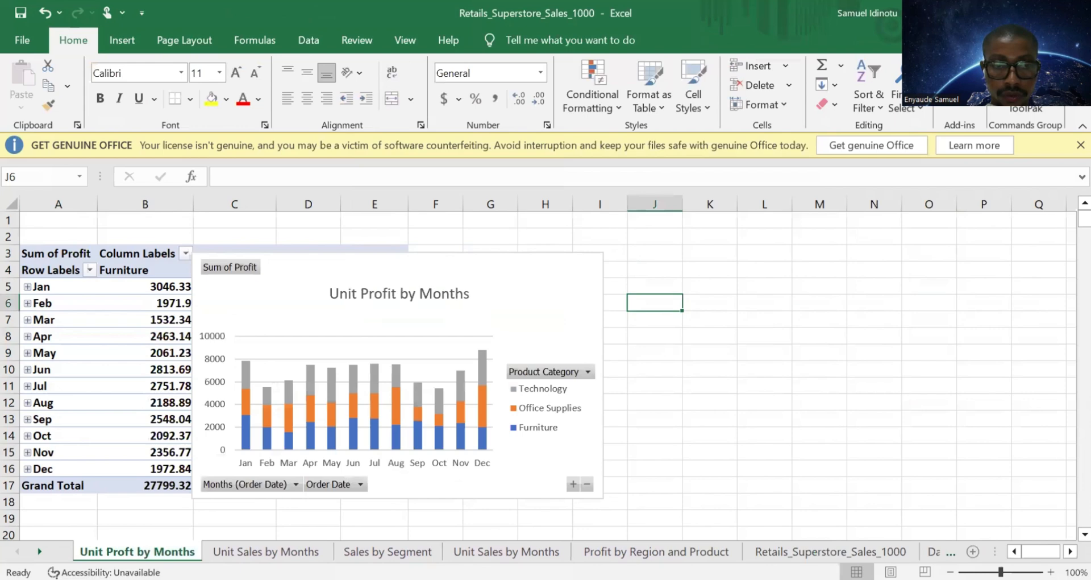
right_click(157, 551)
double_click(138, 550)
left_click(134, 551)
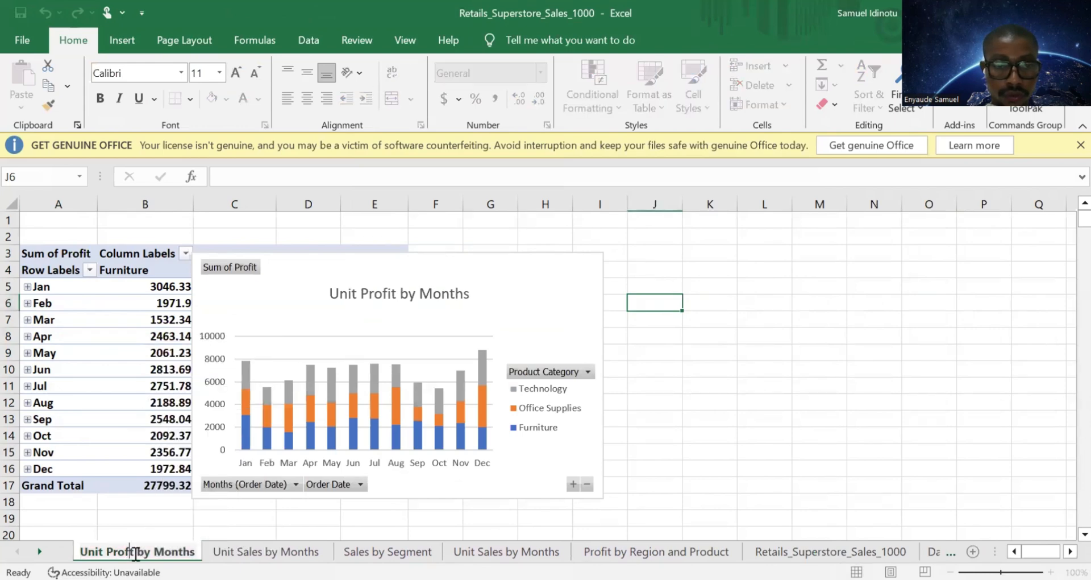
Step: Correct the first sheet's name to "Unit Profit by Months"
type("i")
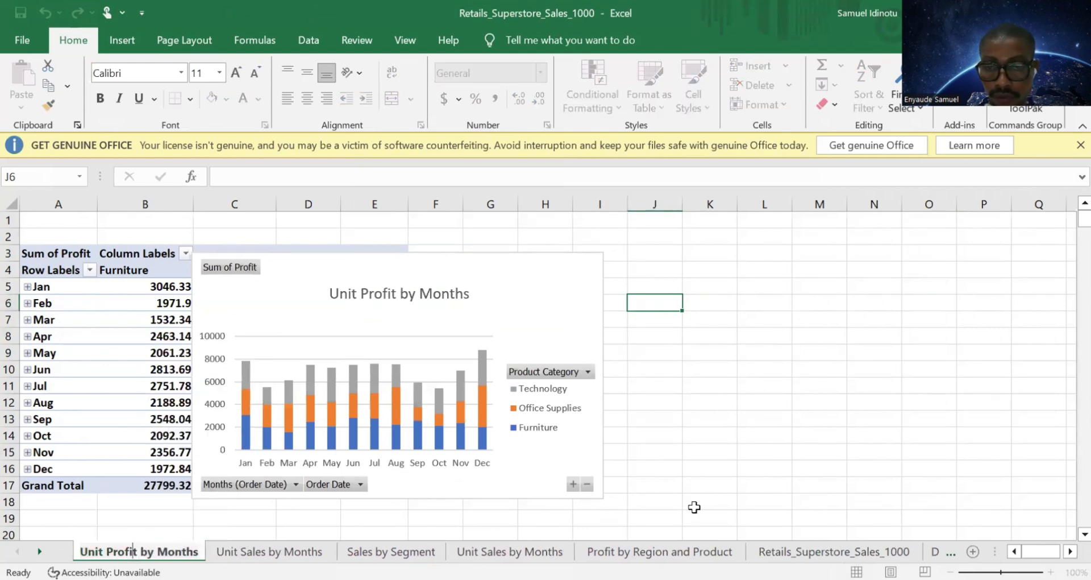
left_click(694, 504)
Step: Hide all field buttons on the upper chart of the Profit by Region and Product sheet
key("ctrl+Page_Down")
key("ctrl+Page_Down")
key("ctrl+Page_Down")
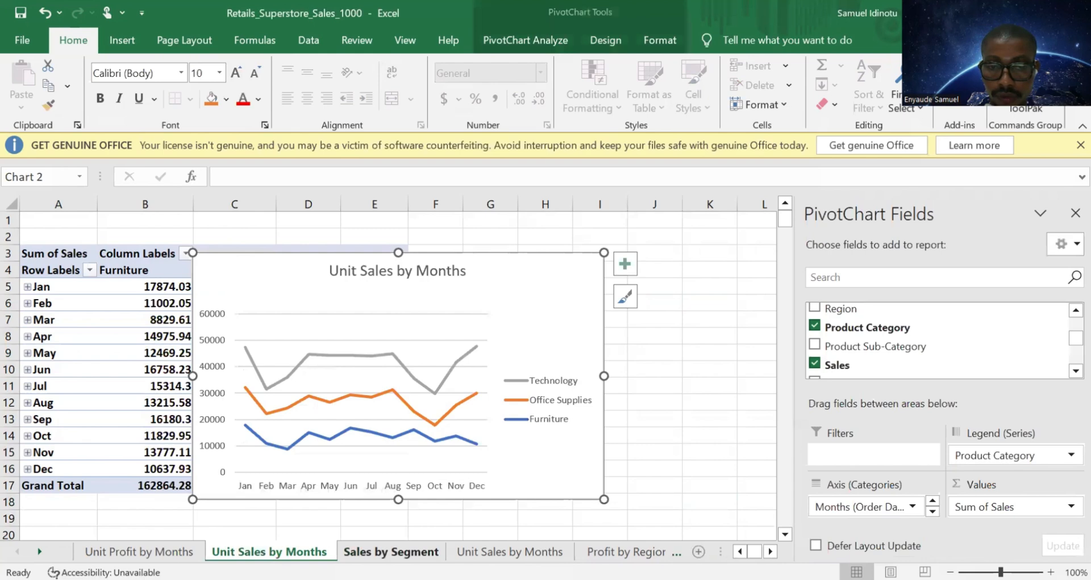
key("ctrl+Page_Down")
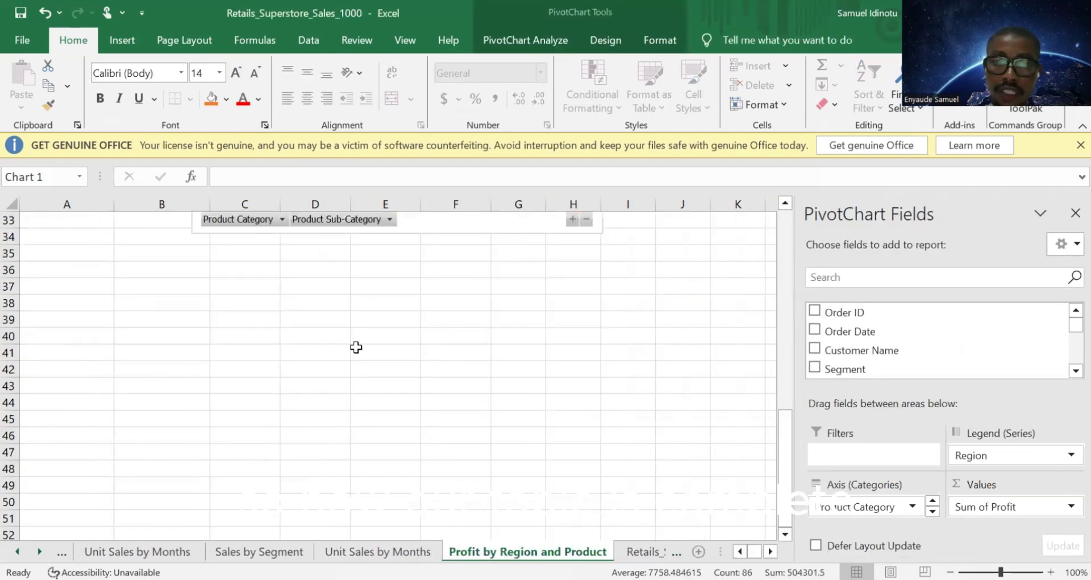
scroll(355, 345, "up", 8)
scroll(387, 379, "down", 3)
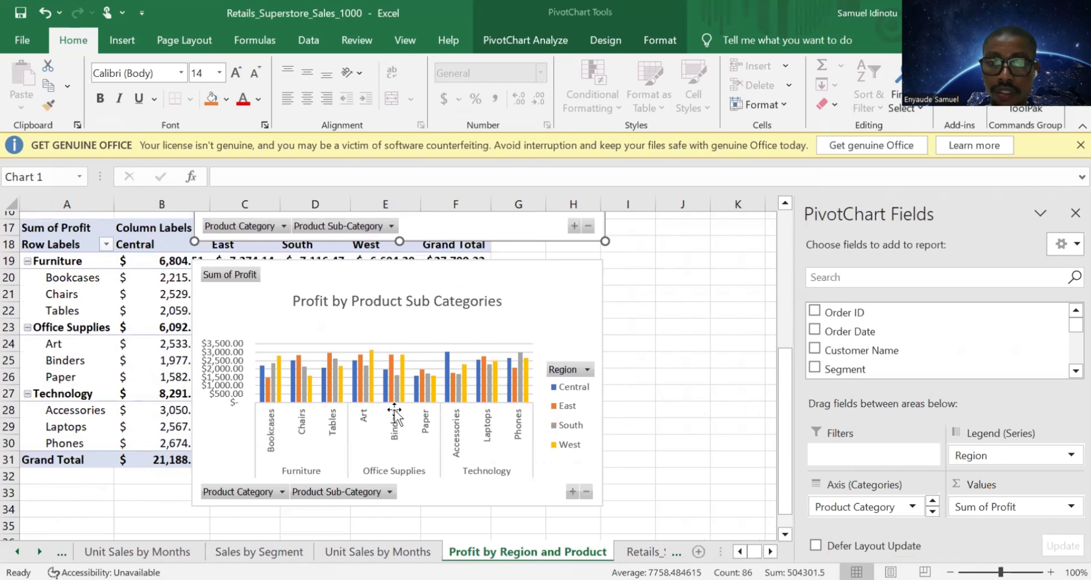
scroll(395, 415, "up", 5)
left_click(567, 338)
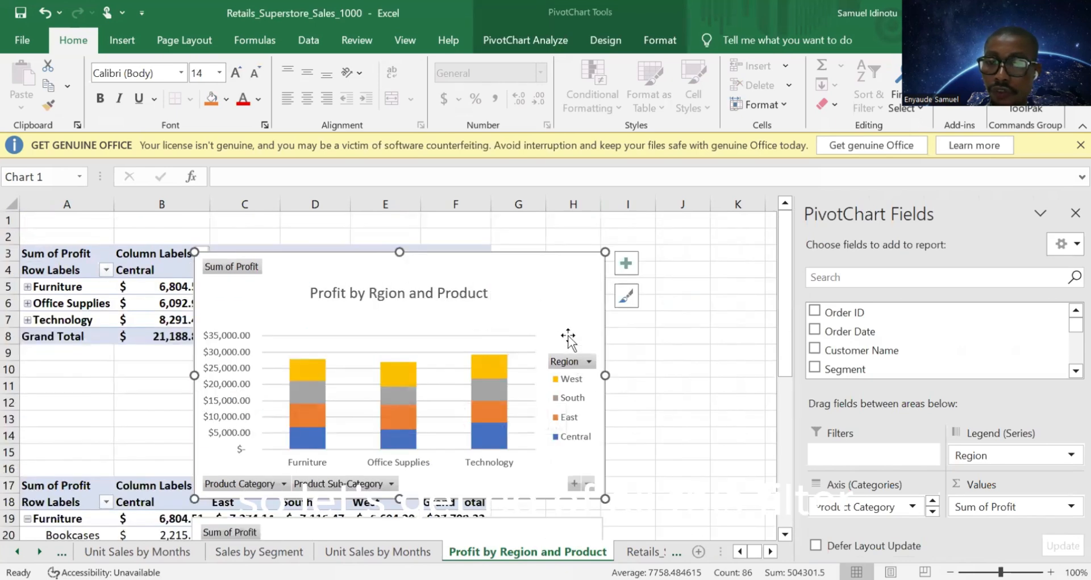
right_click(574, 367)
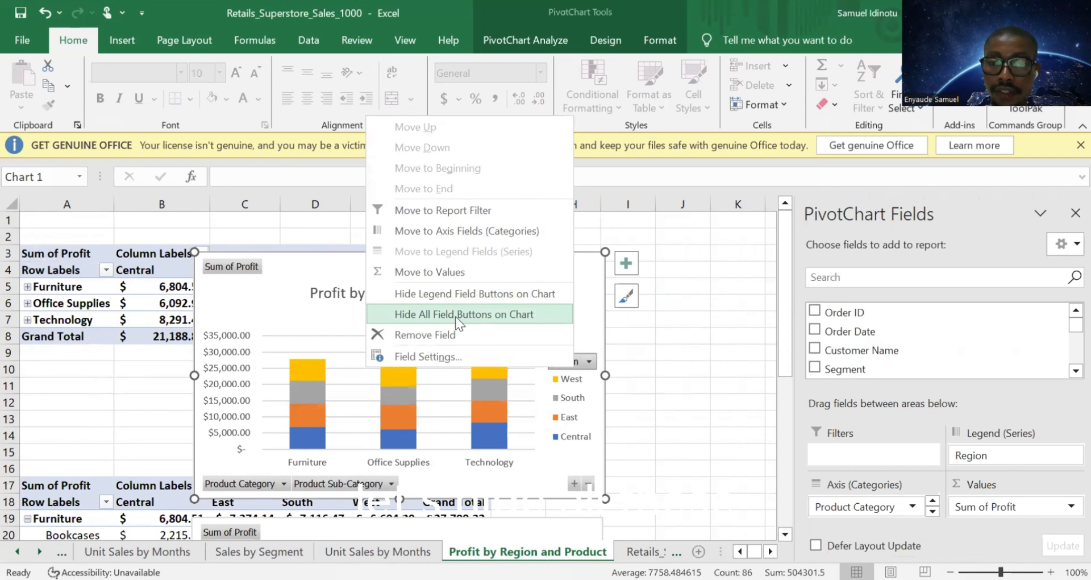
left_click(458, 315)
Step: Hide all field buttons on the Profit by Product Sub Categories chart
scroll(483, 381, "down", 4)
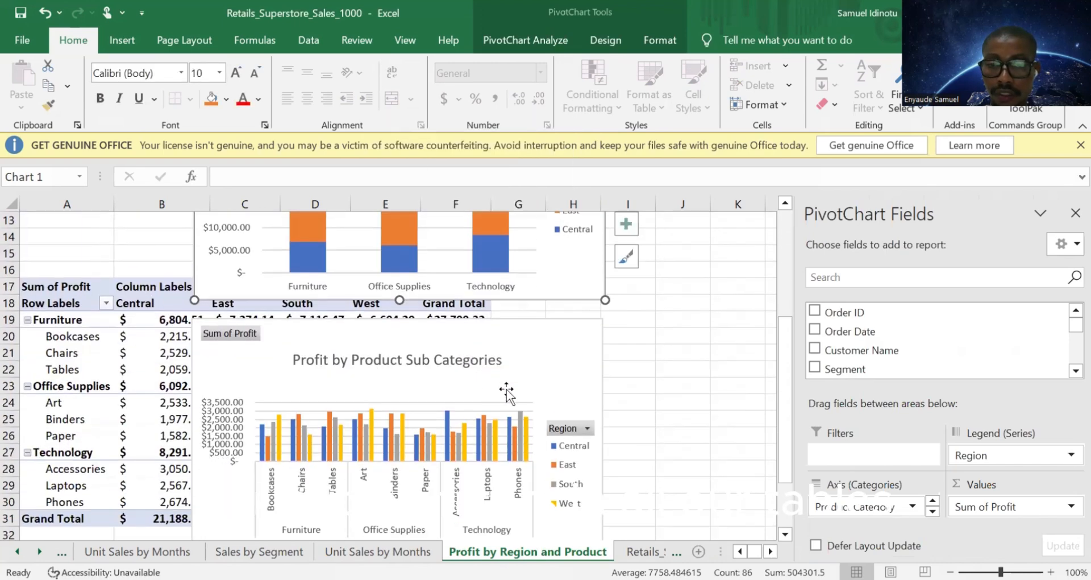
right_click(565, 428)
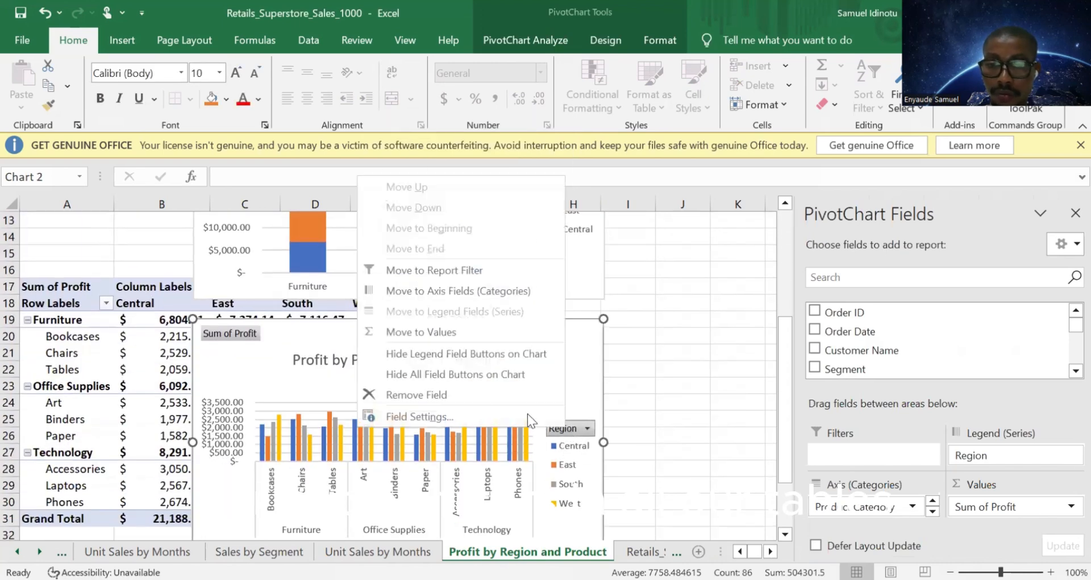
left_click(446, 374)
Step: Hide all field buttons on the Unit Sales by Month chart, on the Unit Sales by Months sheet following Sales by Segment
left_click(378, 551)
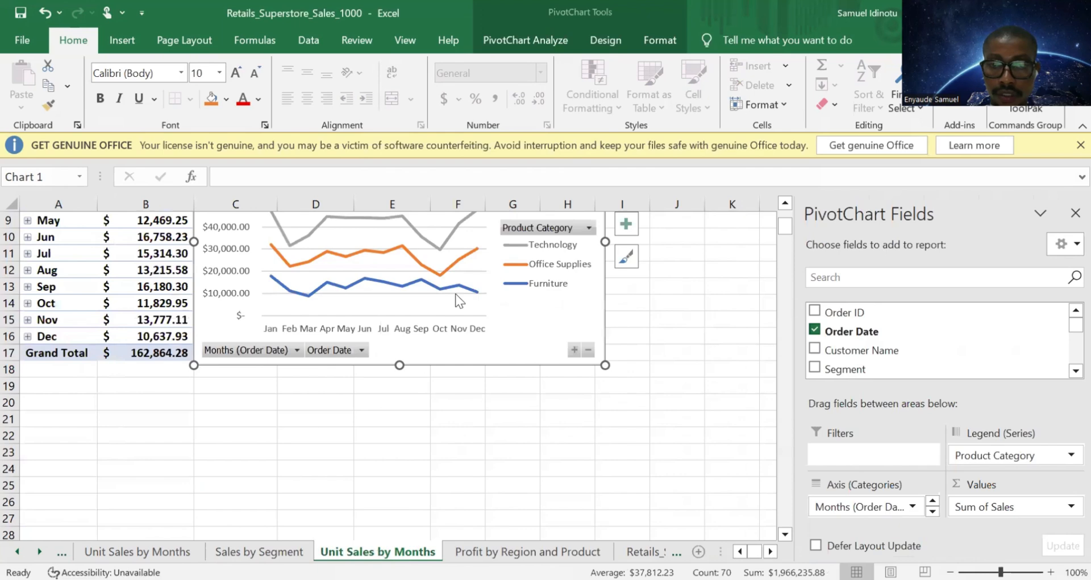
scroll(495, 369, "up", 3)
right_click(590, 360)
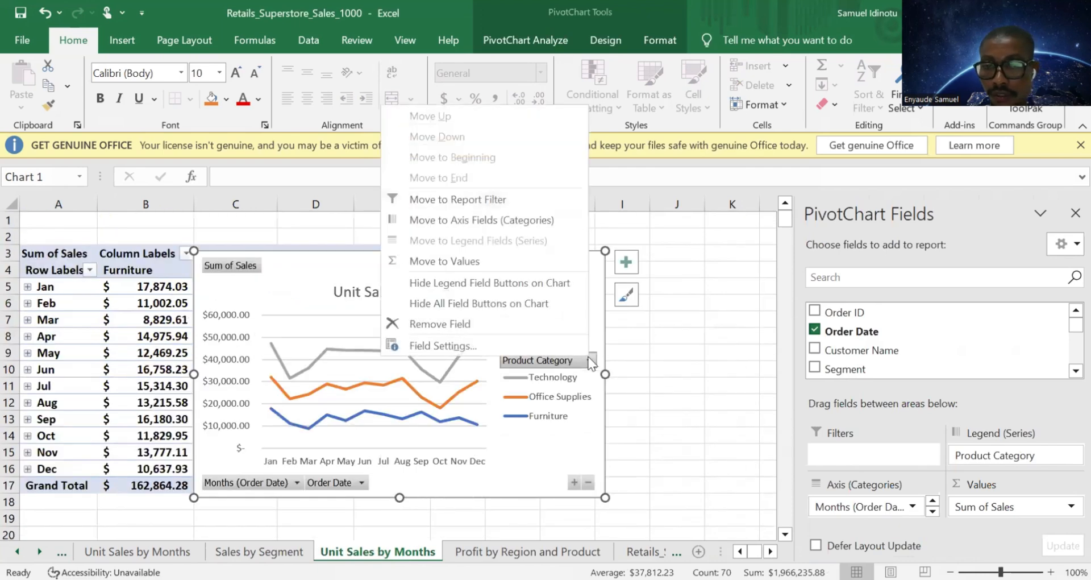
left_click(476, 304)
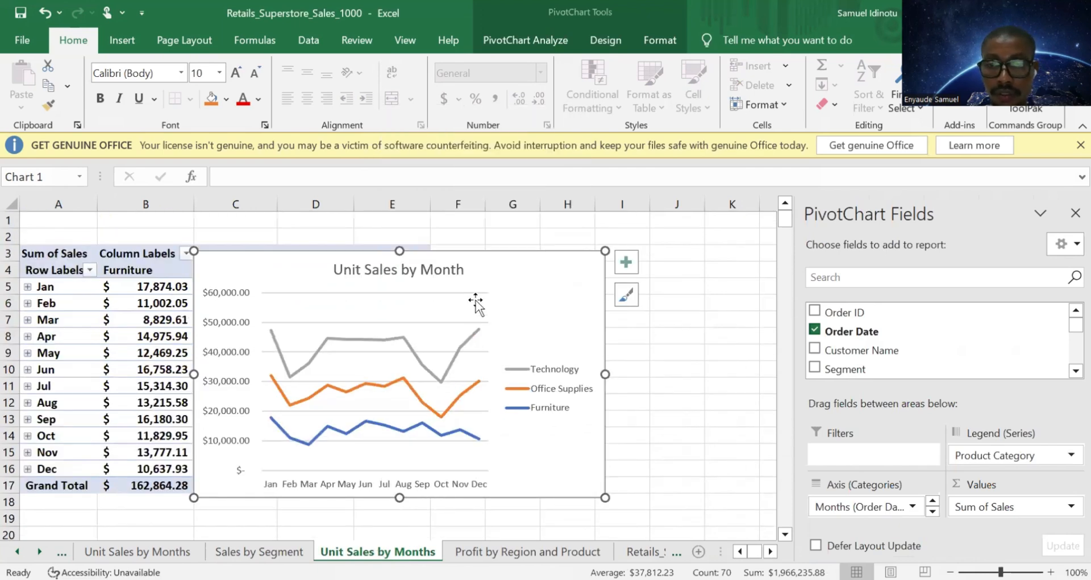
Step: Hide all field buttons on the chart in the Sales by Segment sheet
left_click(284, 552)
right_click(537, 373)
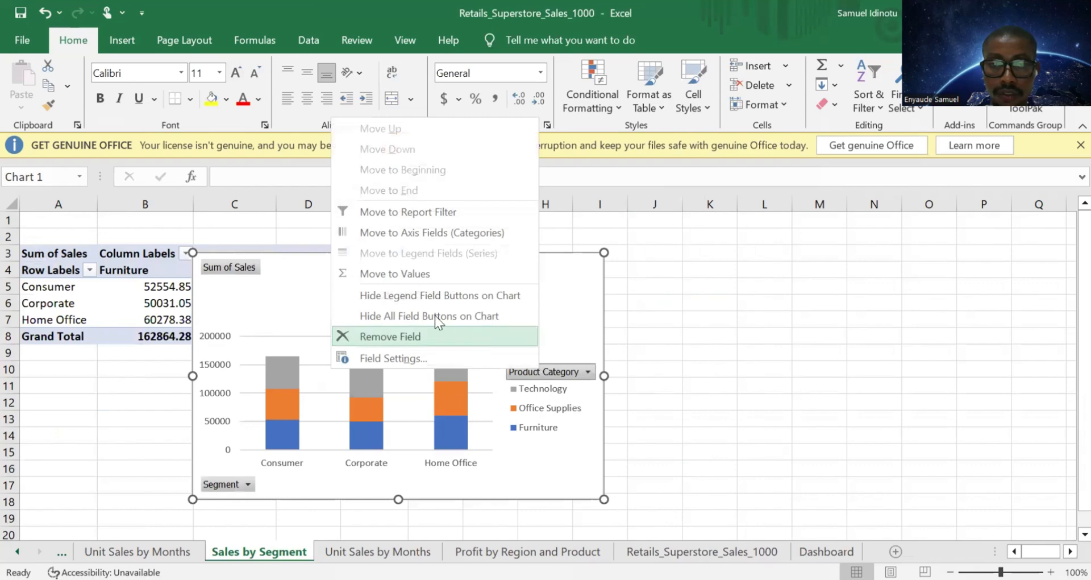
left_click(414, 315)
Step: Hide all field buttons on the chart in the Unit Profit by Months sheet and deselect the chart
left_click(137, 552)
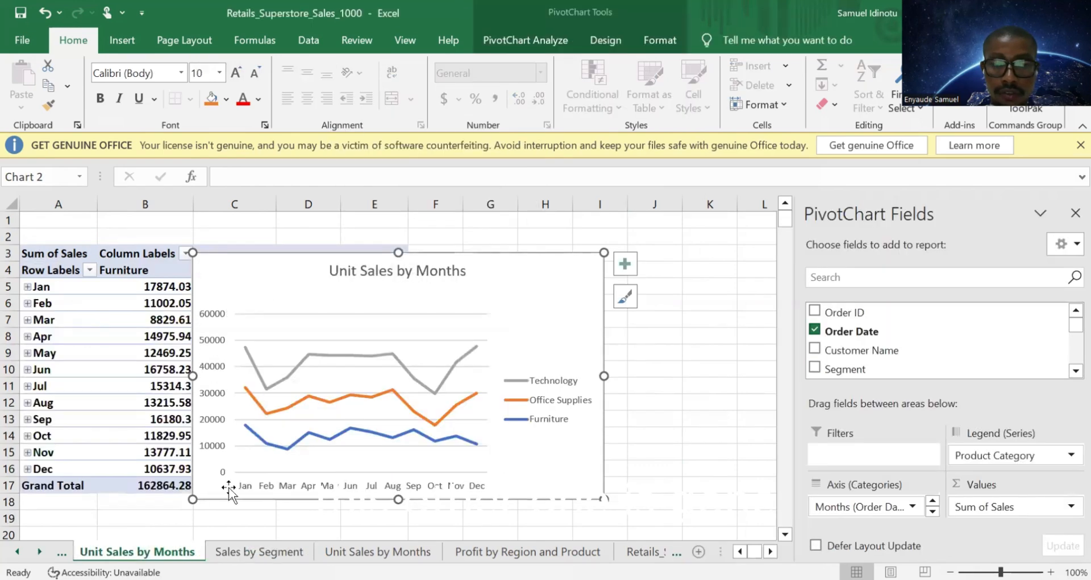
left_click(62, 551)
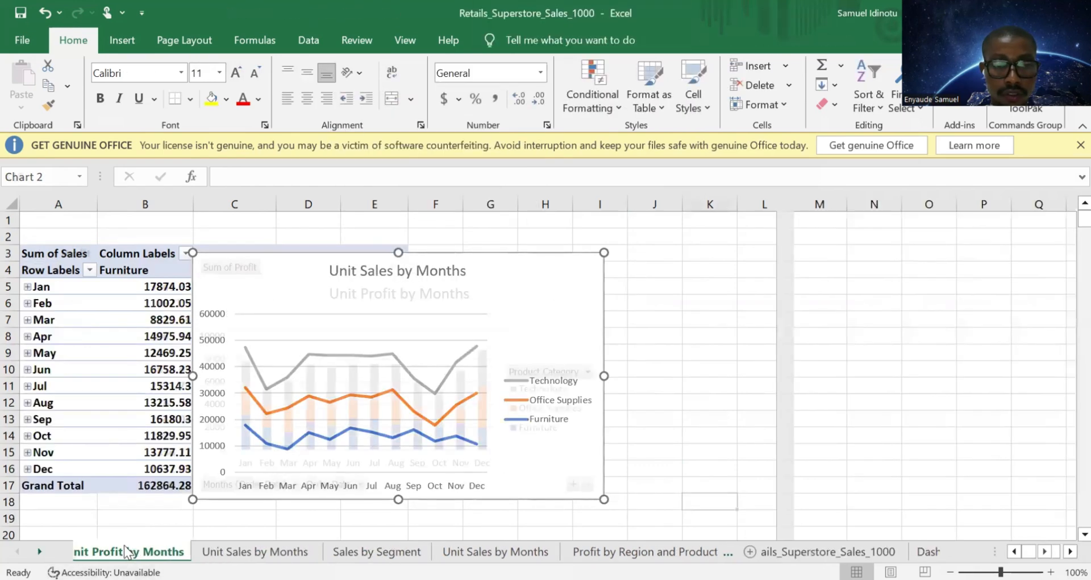
right_click(584, 375)
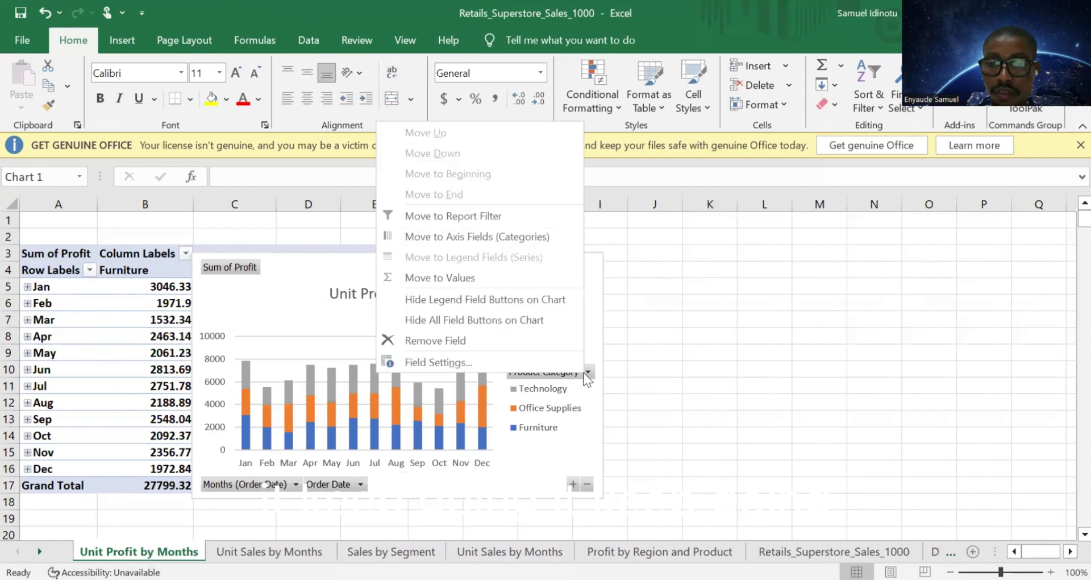
left_click(444, 322)
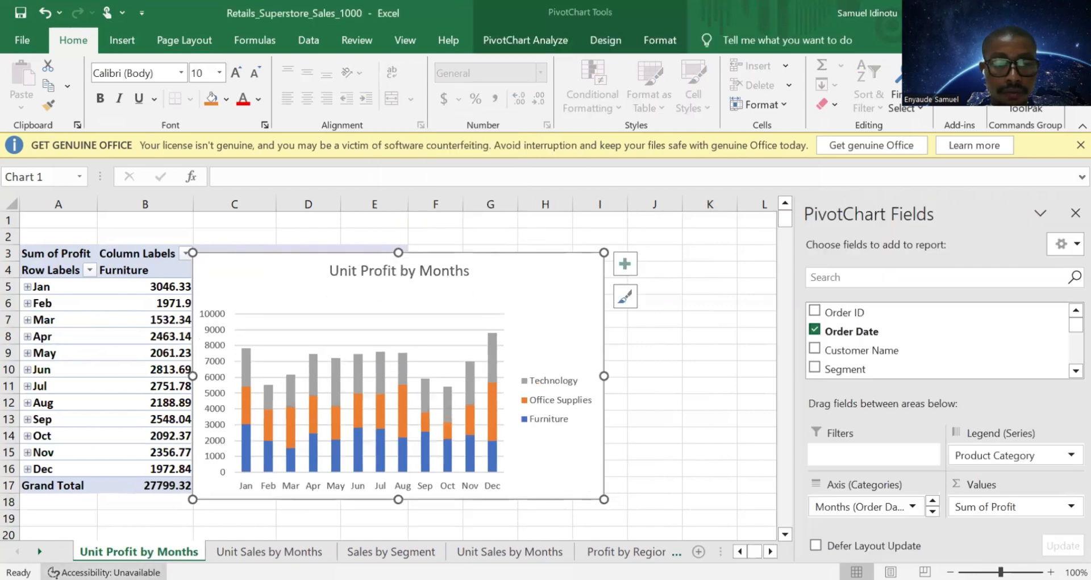
left_click(713, 400)
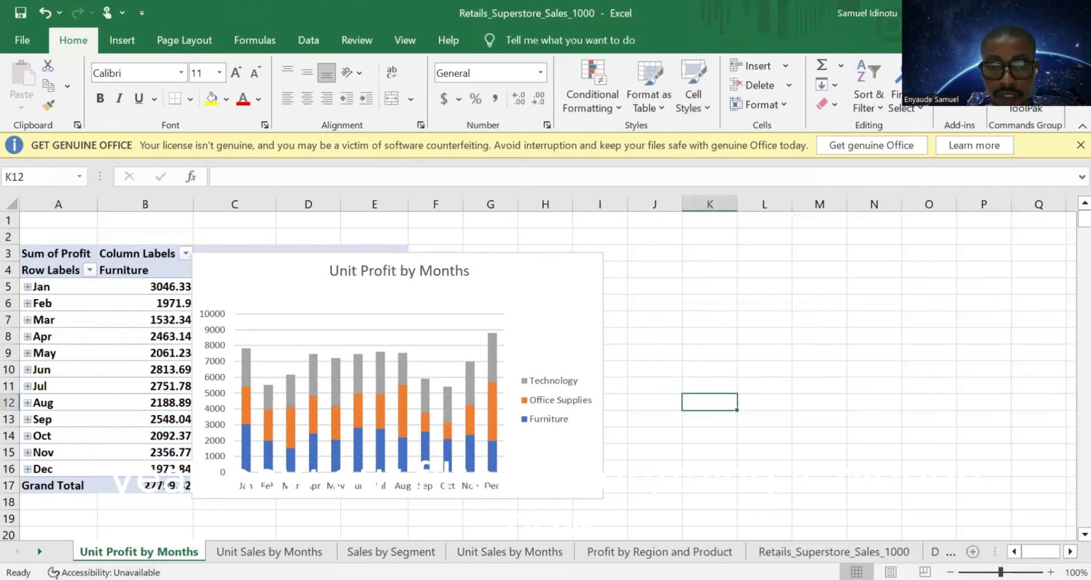
Step: Merge and center cells A1:X5 on the Dashboard sheet as a header band
left_click(944, 550)
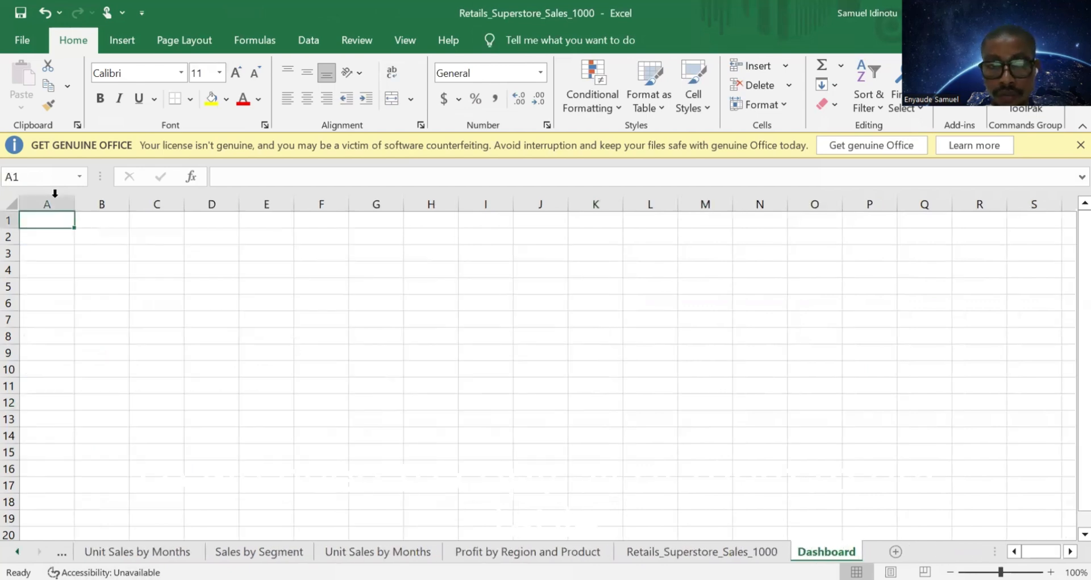
left_click(32, 269)
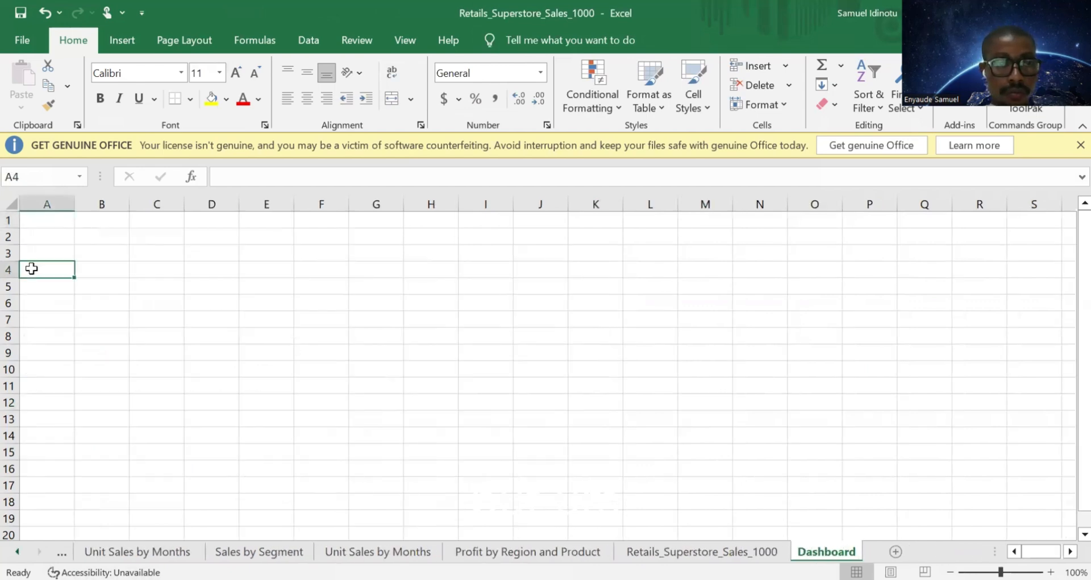
left_click(29, 223)
left_click_drag(26, 222, 1003, 268)
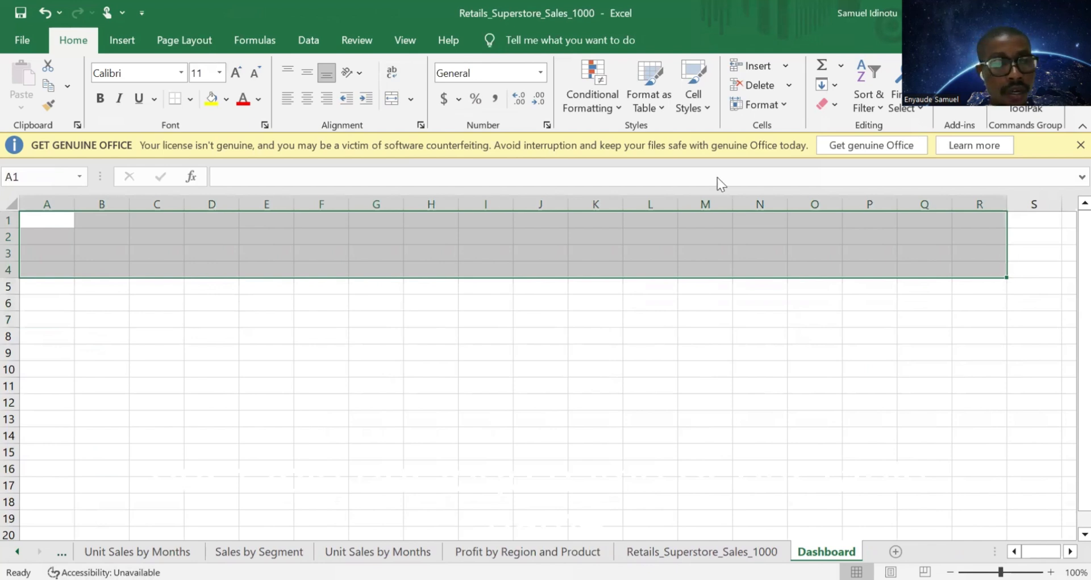
left_click(54, 325)
left_click_drag(34, 225, 1073, 288)
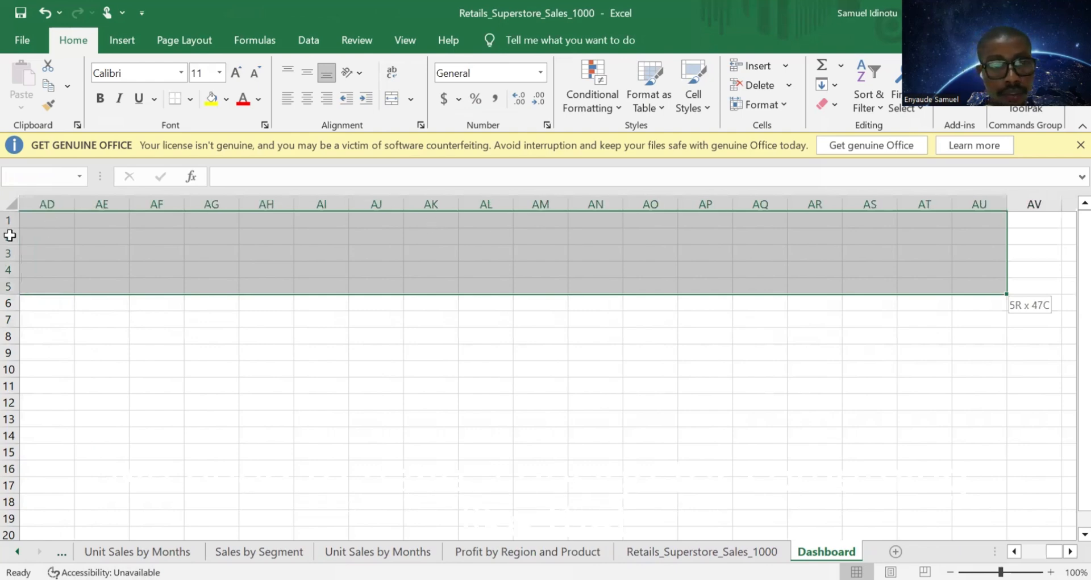
left_click_drag(10, 235, 777, 242)
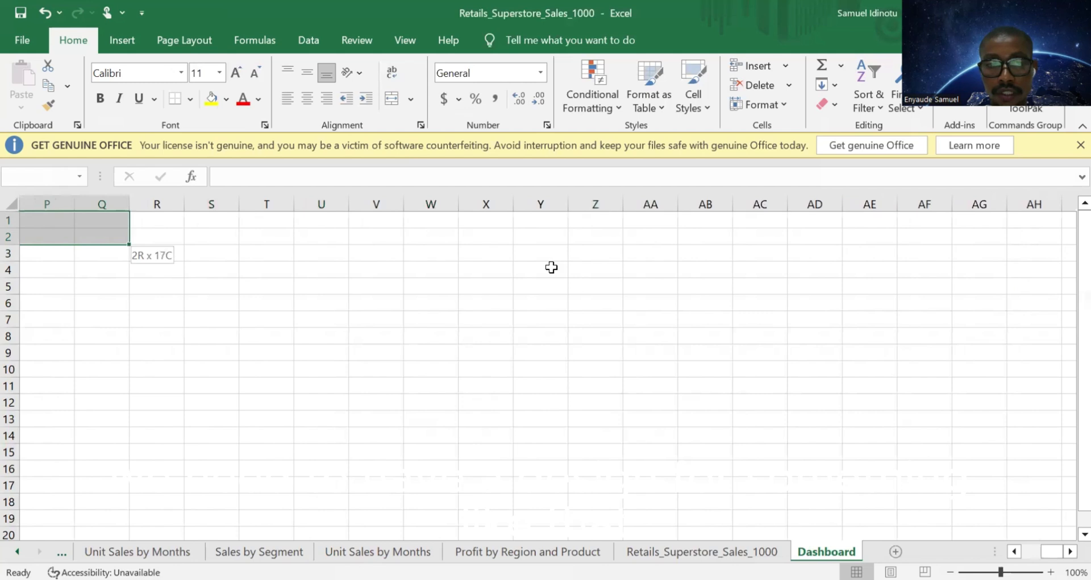
left_click_drag(556, 278, 561, 248)
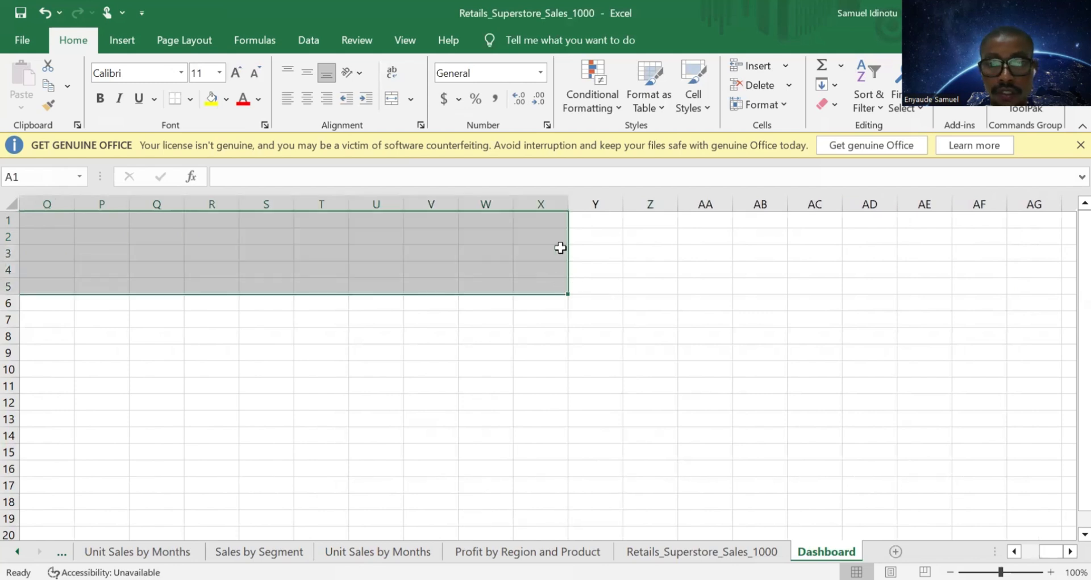
left_click(417, 104)
left_click(439, 124)
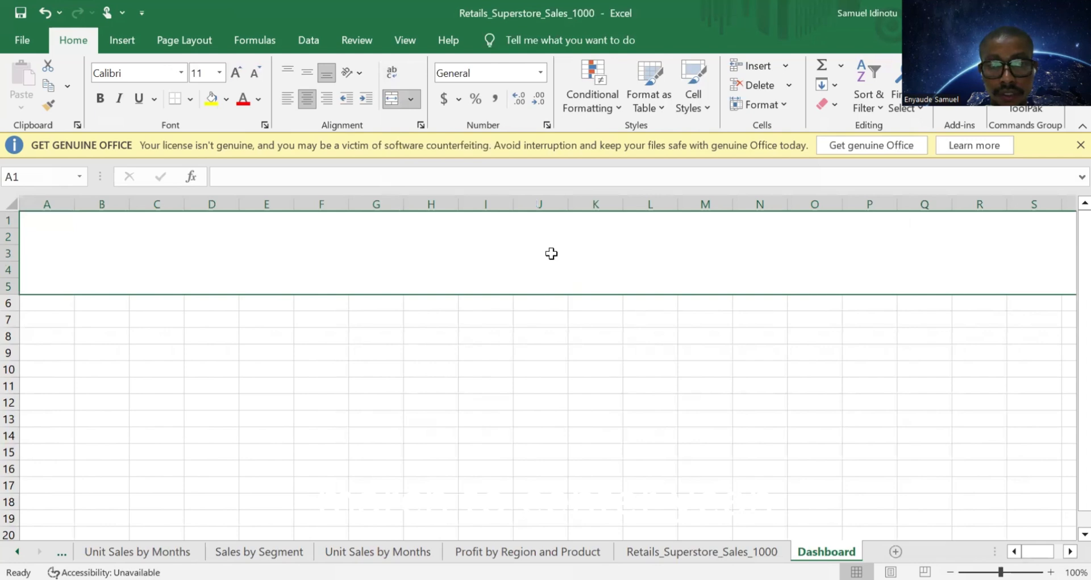
Step: Enter the title "Performance Dashboard" in the merged header cell at font size 28
type("P")
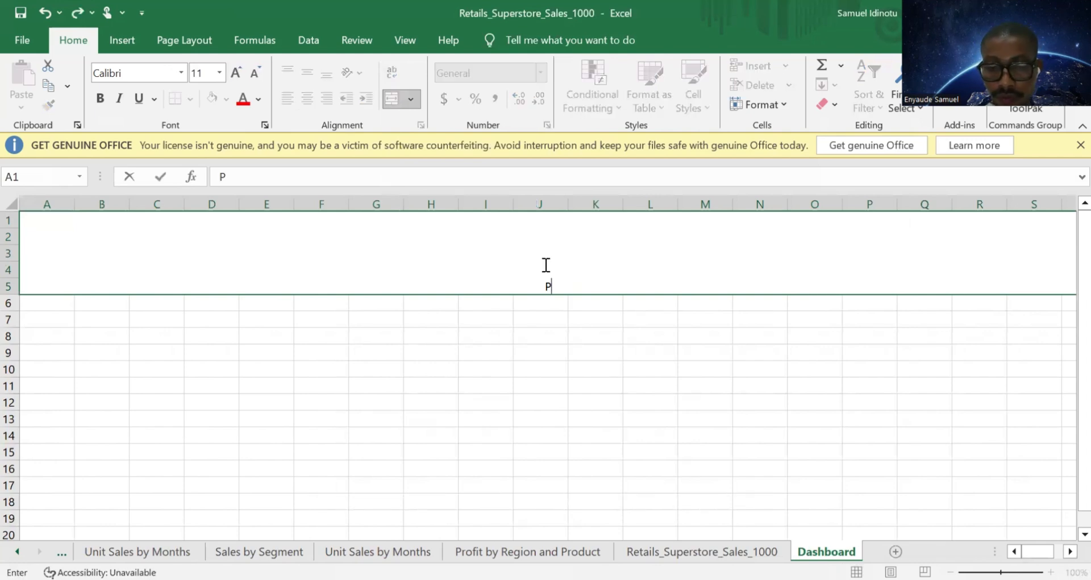
type("erf")
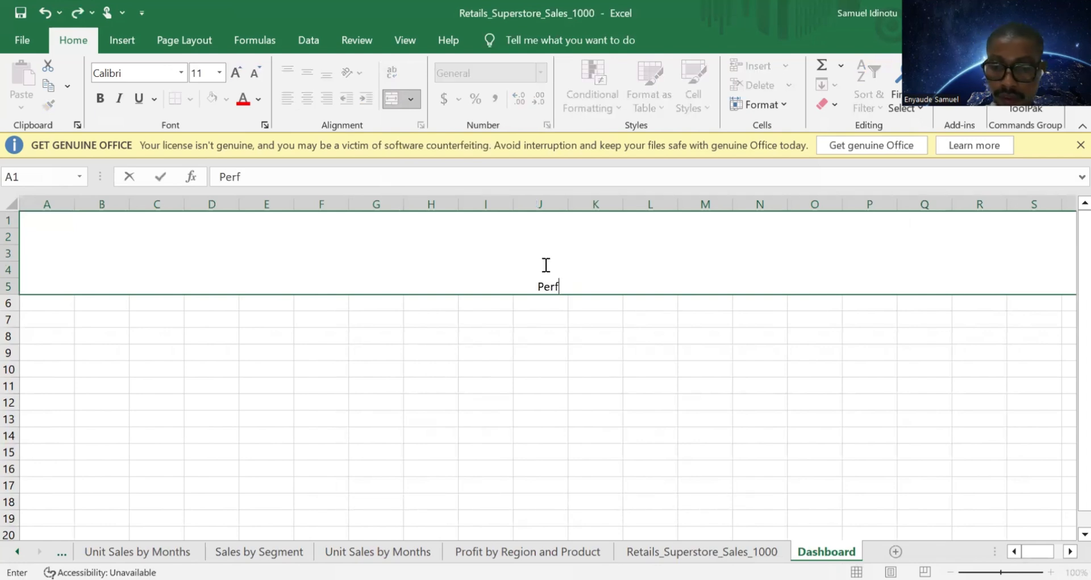
type("ormance T")
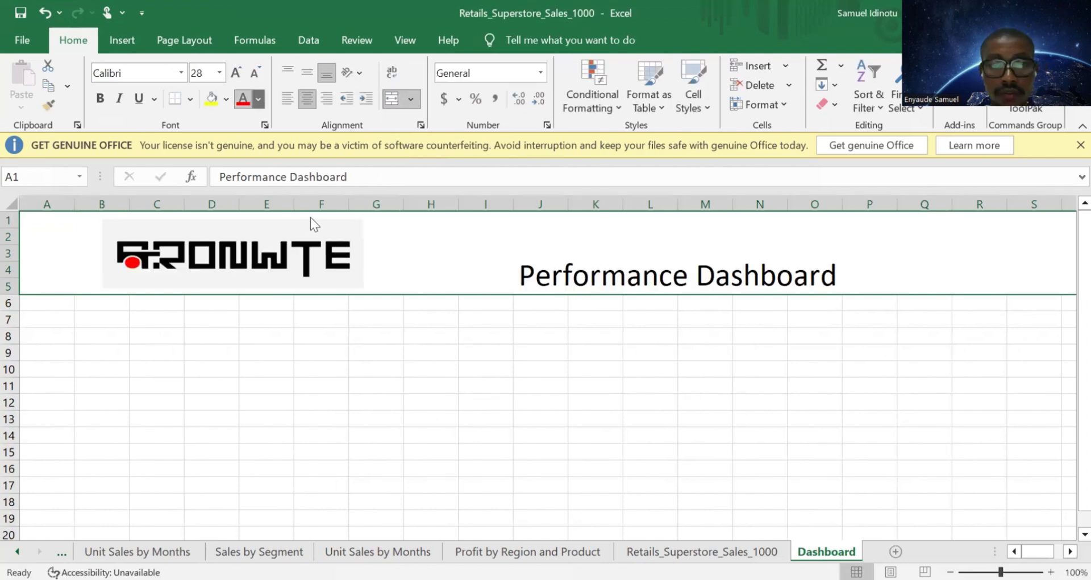
Step: Fill the merged header cell with dark blue, keeping the title text black
left_click(259, 99)
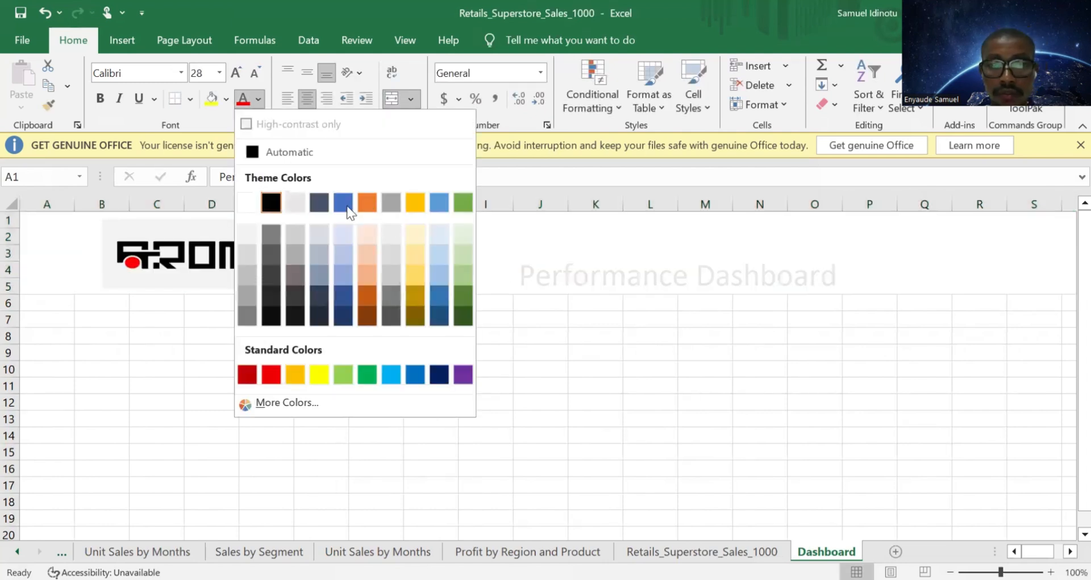
left_click(211, 99)
left_click(225, 100)
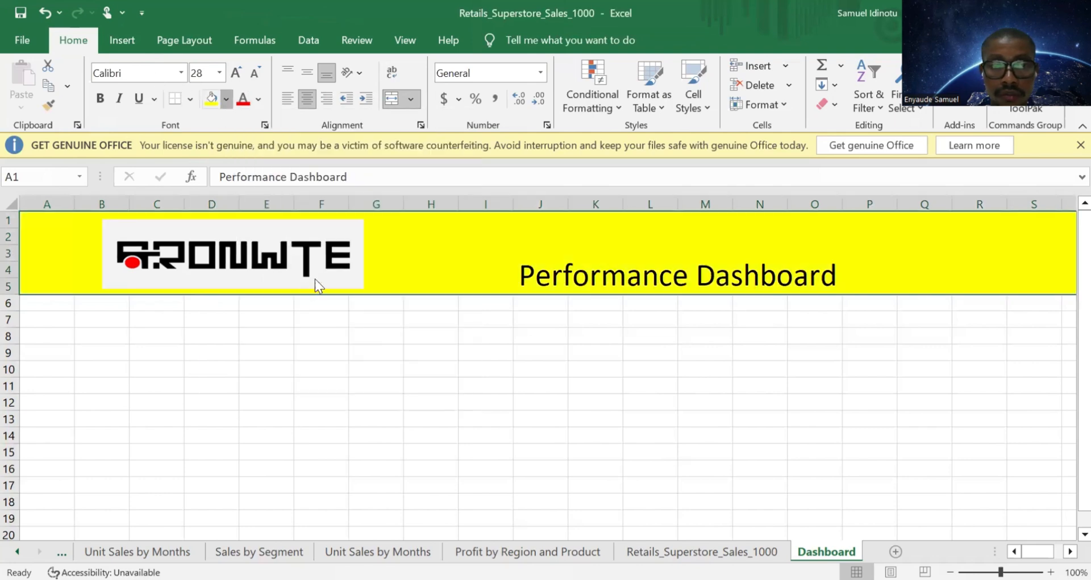
left_click(537, 382)
scroll(562, 397, "down", 4)
scroll(562, 397, "up", 4)
left_click(299, 382)
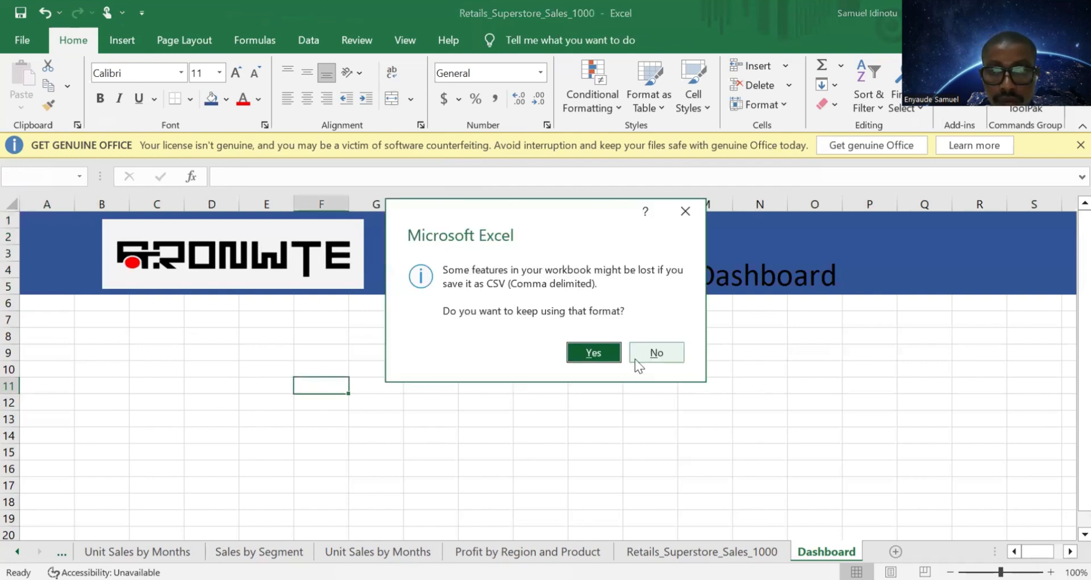
left_click_drag(417, 420, 411, 430)
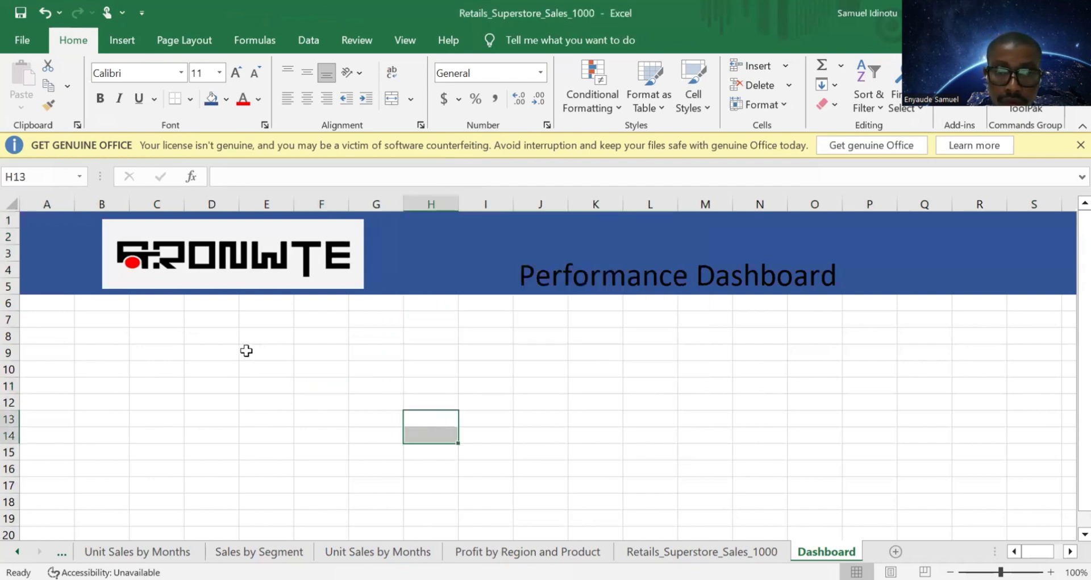
scroll(245, 353, "down", 4)
scroll(246, 353, "up", 4)
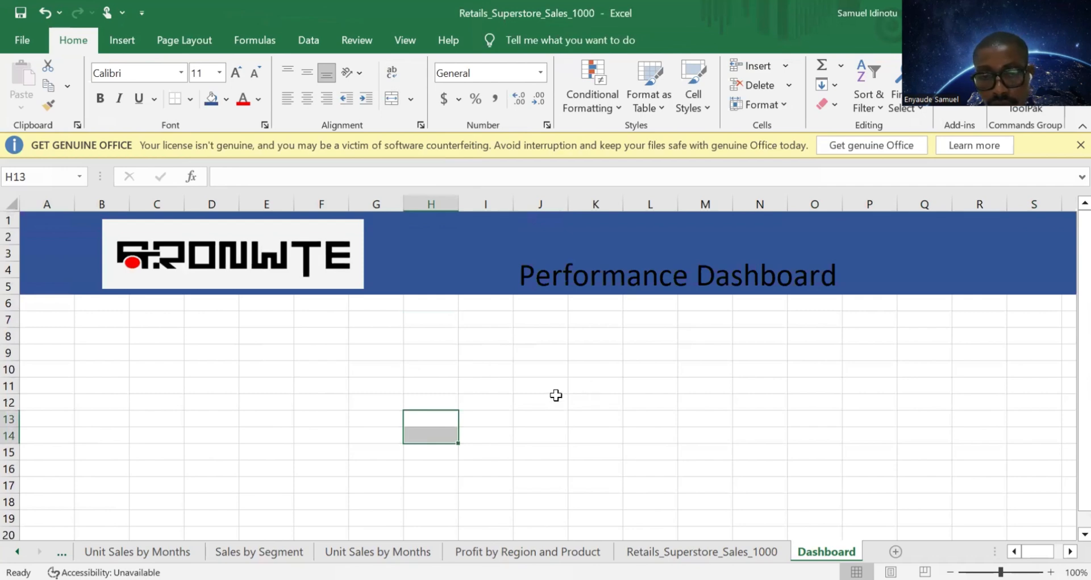
scroll(556, 401, "down", 3)
scroll(554, 404, "up", 3)
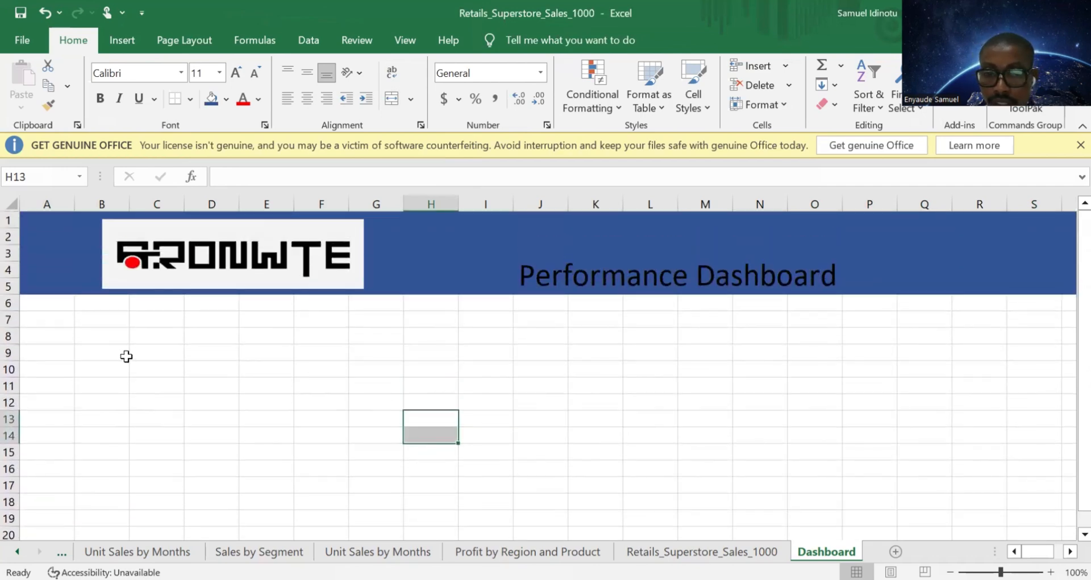
scroll(126, 356, "down", 3)
scroll(242, 424, "up", 3)
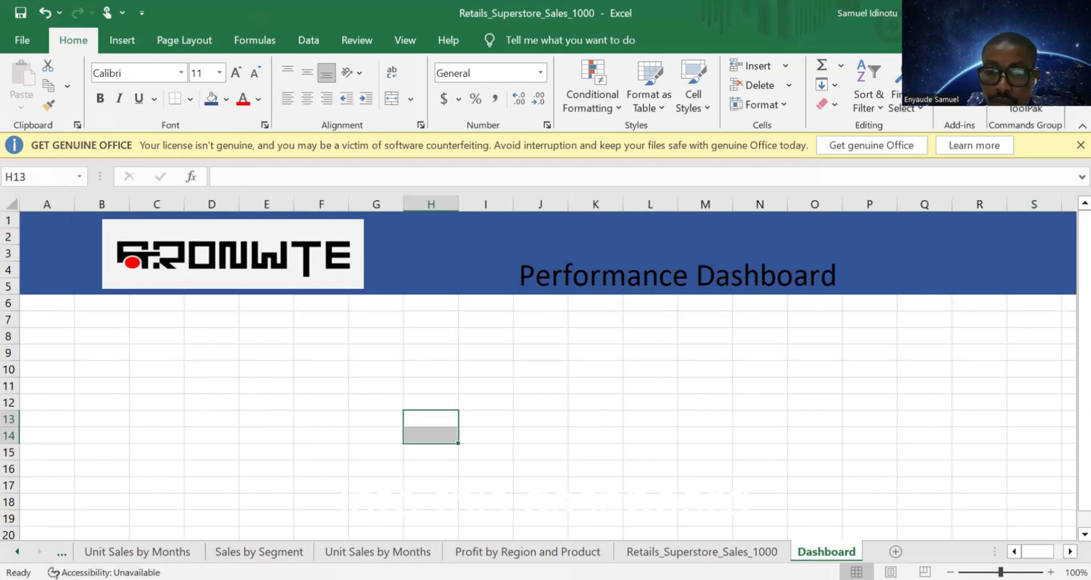
Step: Copy the Profit by Rgion and Product chart from the Profit by Region and Product sheet to cell F12 of the Dashboard sheet
left_click(507, 551)
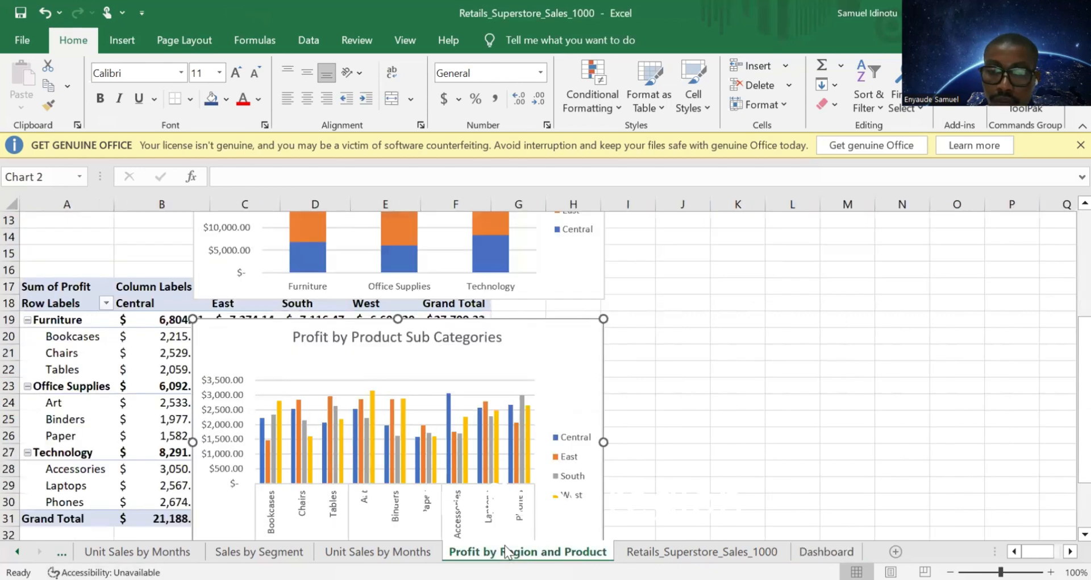
scroll(334, 431, "up", 4)
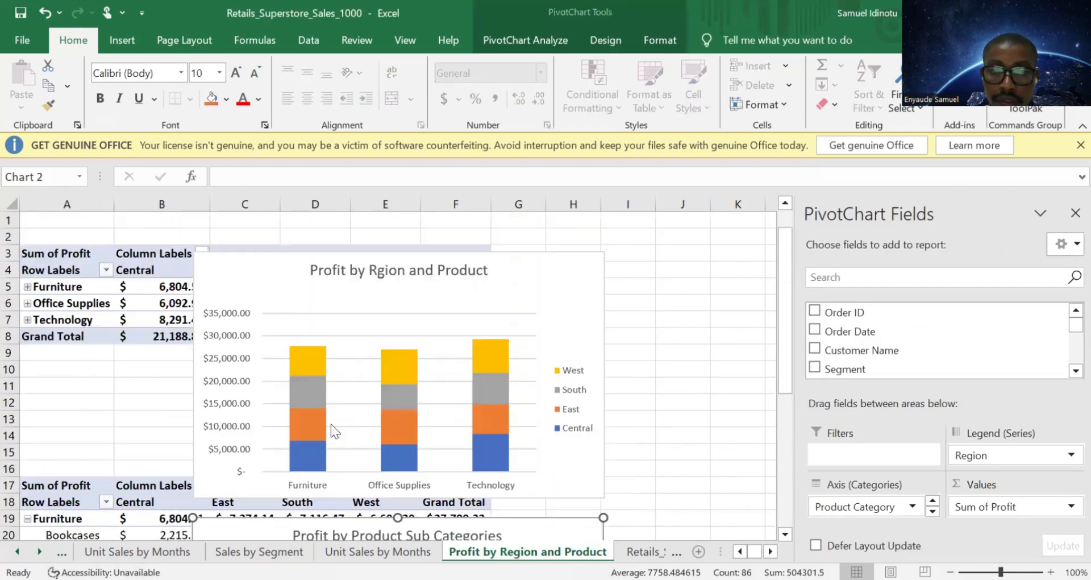
left_click(436, 305)
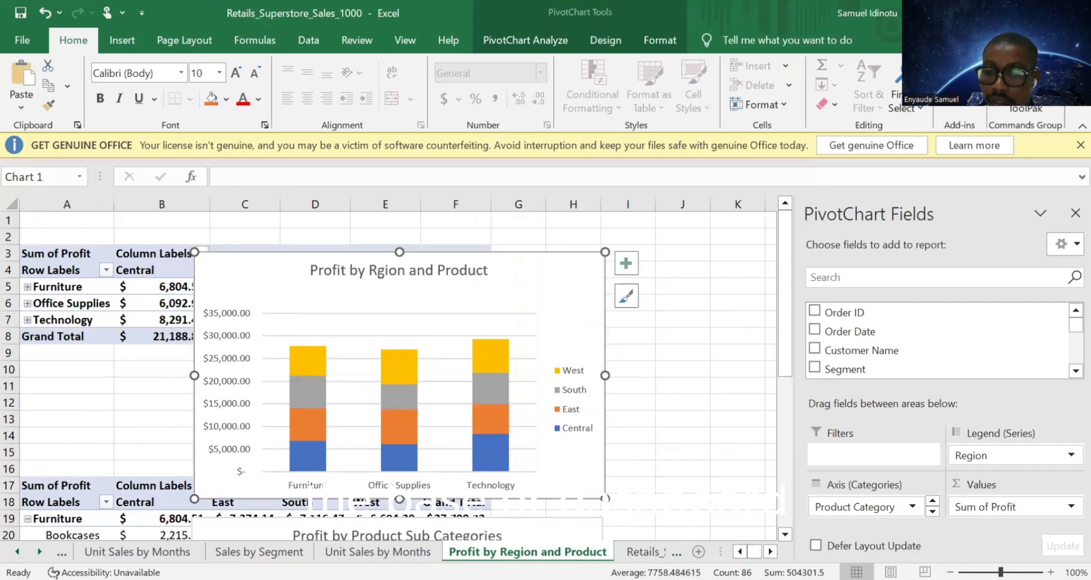
left_click(645, 551)
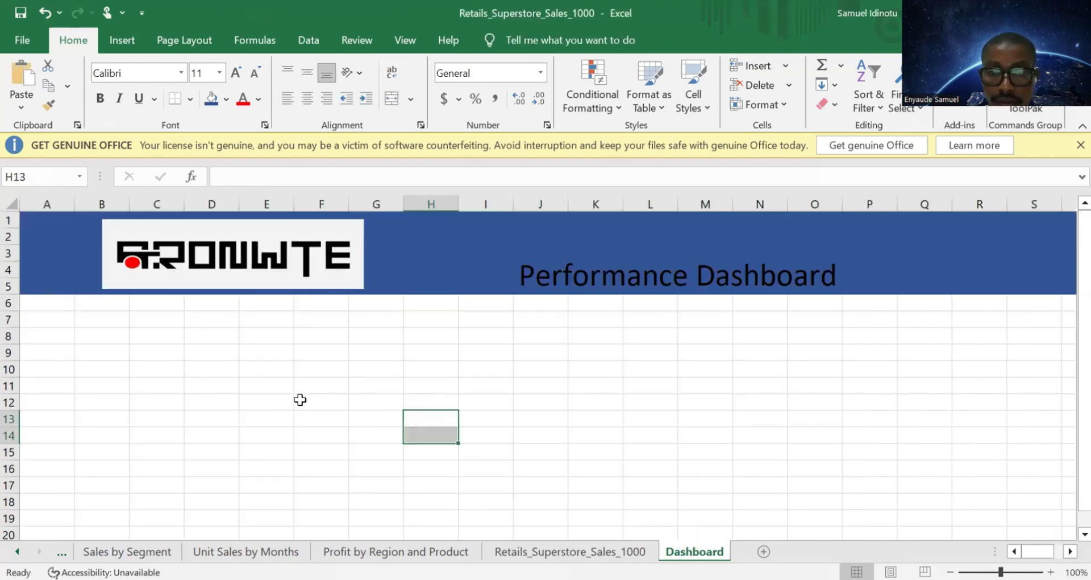
left_click(302, 397)
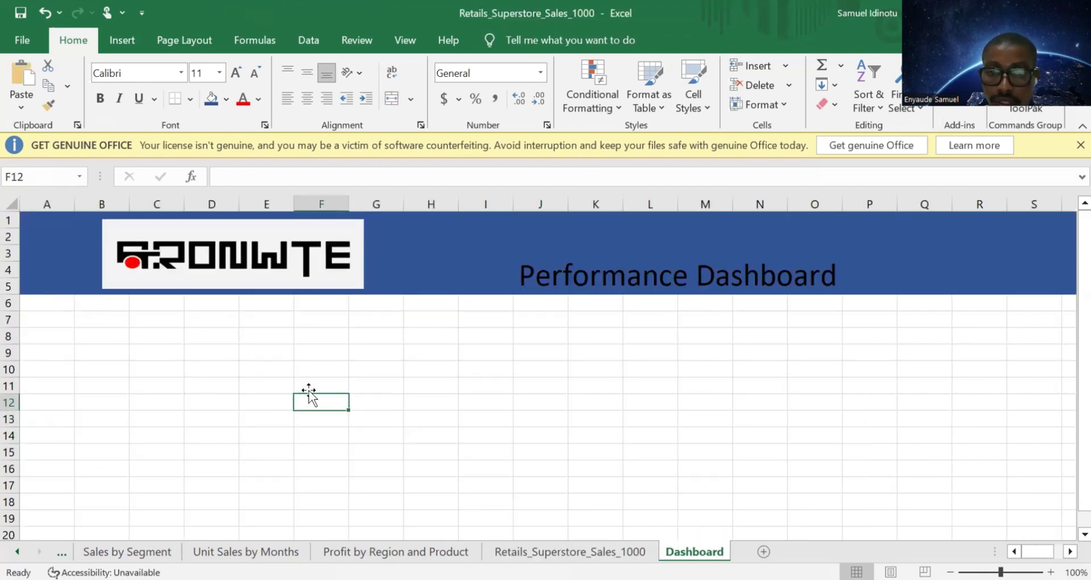
key("ctrl+v")
Step: Copy the Profit by Product Sub Categories chart to cell F30 of the Dashboard sheet
scroll(383, 412, "down", 7)
left_click(385, 402)
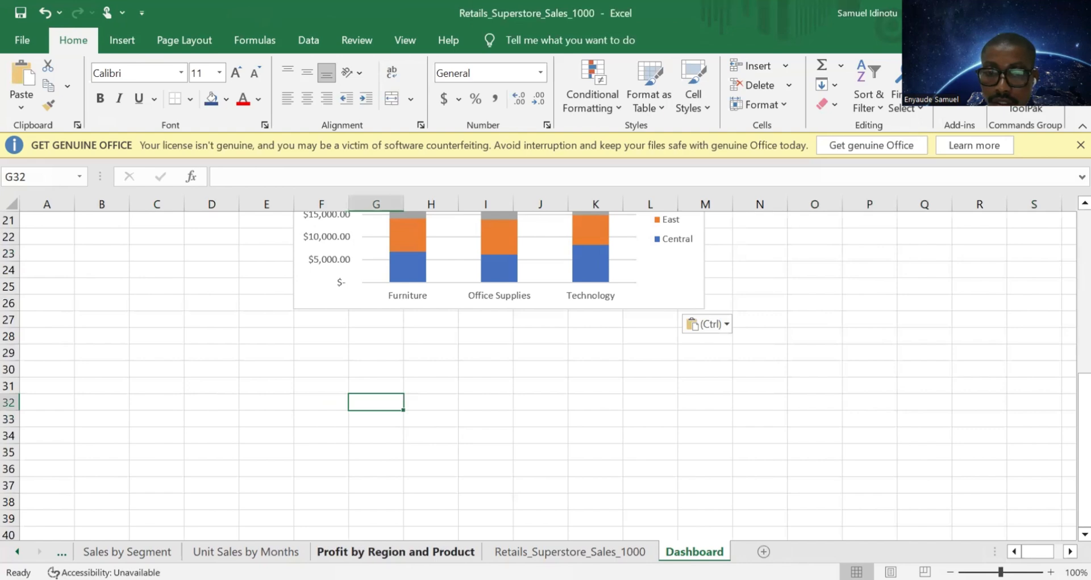
scroll(376, 391, "down", 5)
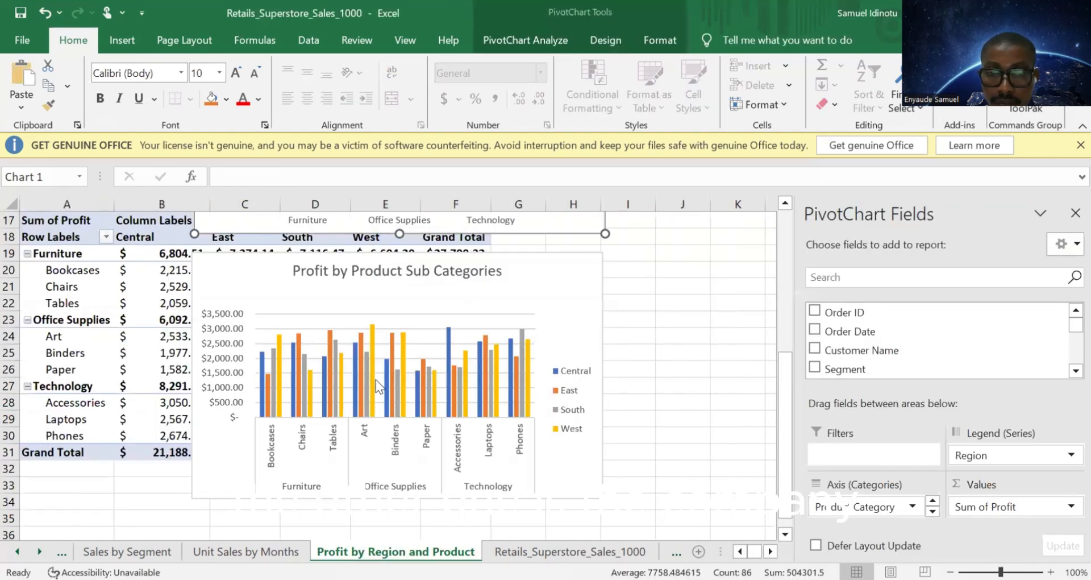
left_click(373, 384)
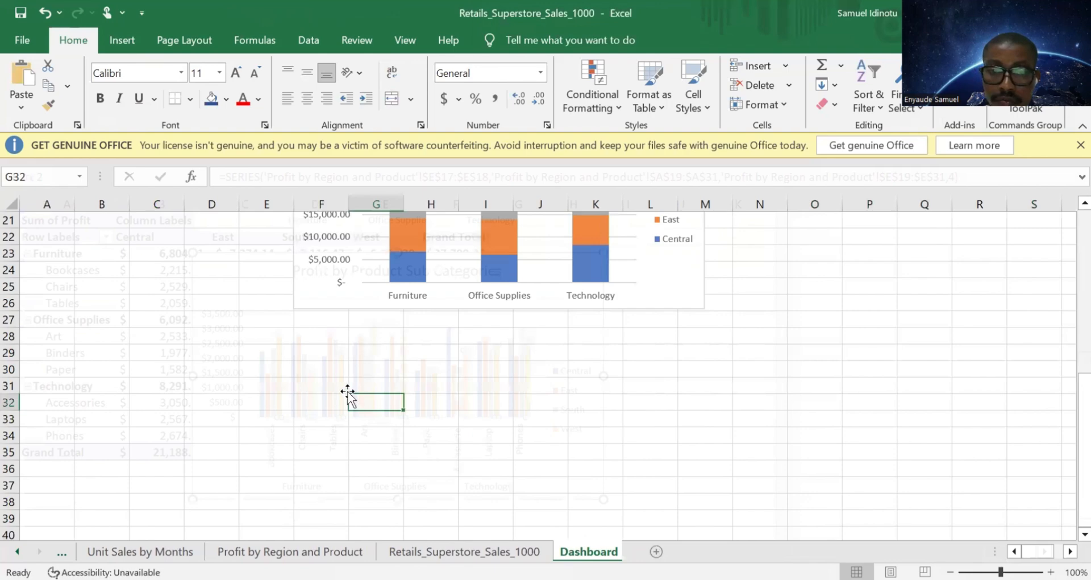
left_click(316, 371)
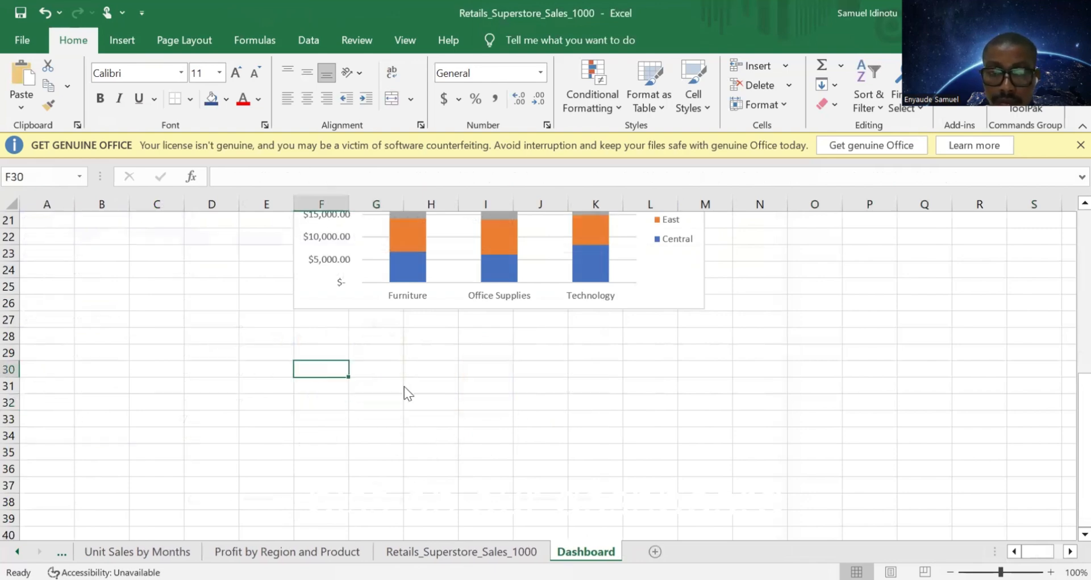
key("ctrl+v")
Step: Move the Profit by Rgion and Product chart to column E just beneath the header, and align the Sub Categories chart directly below it
scroll(406, 389, "up", 7)
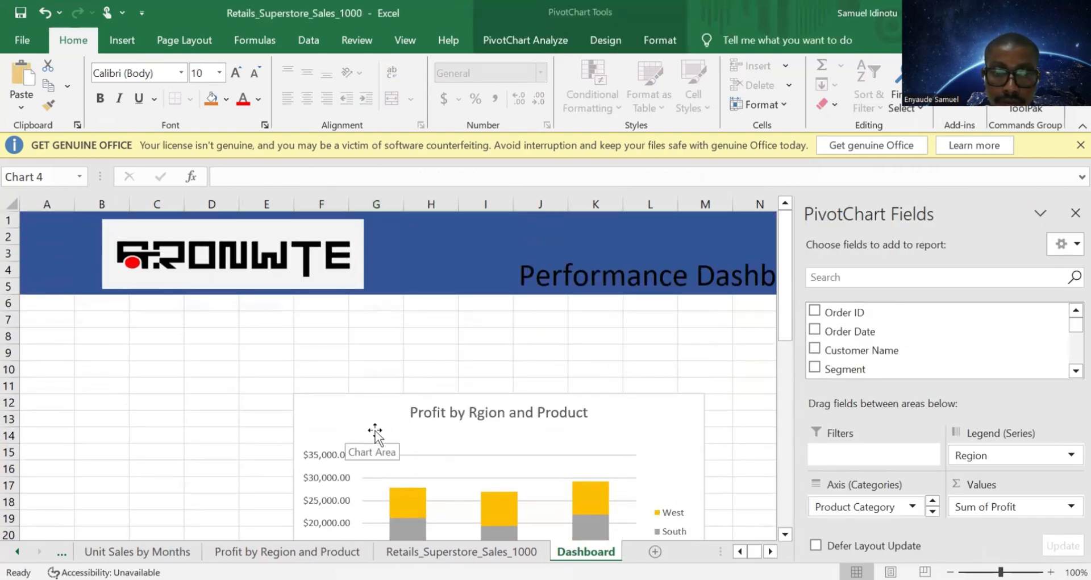
left_click_drag(375, 430, 319, 346)
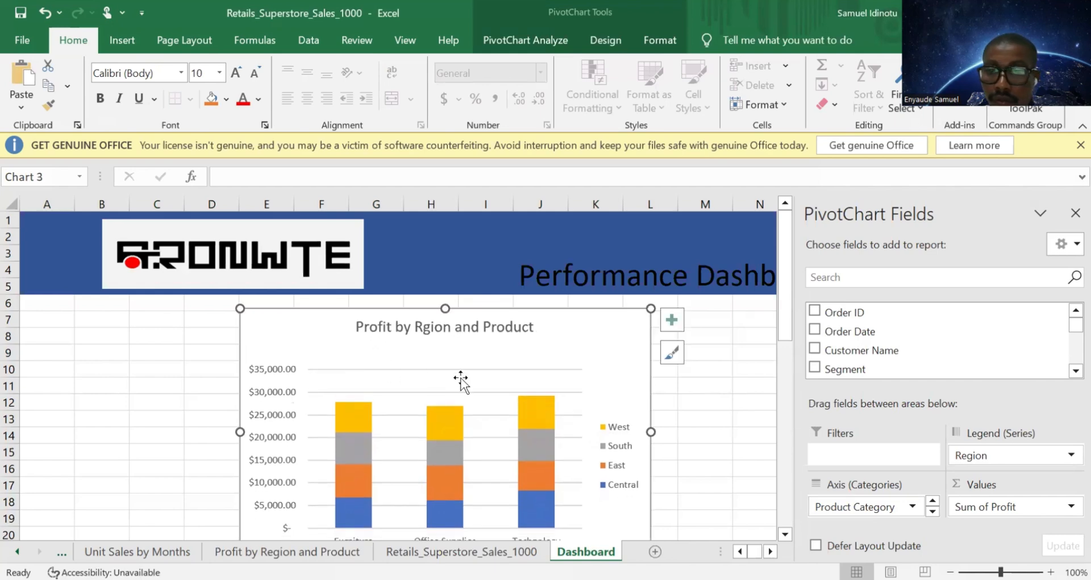
scroll(491, 400, "down", 4)
scroll(491, 400, "down", 1)
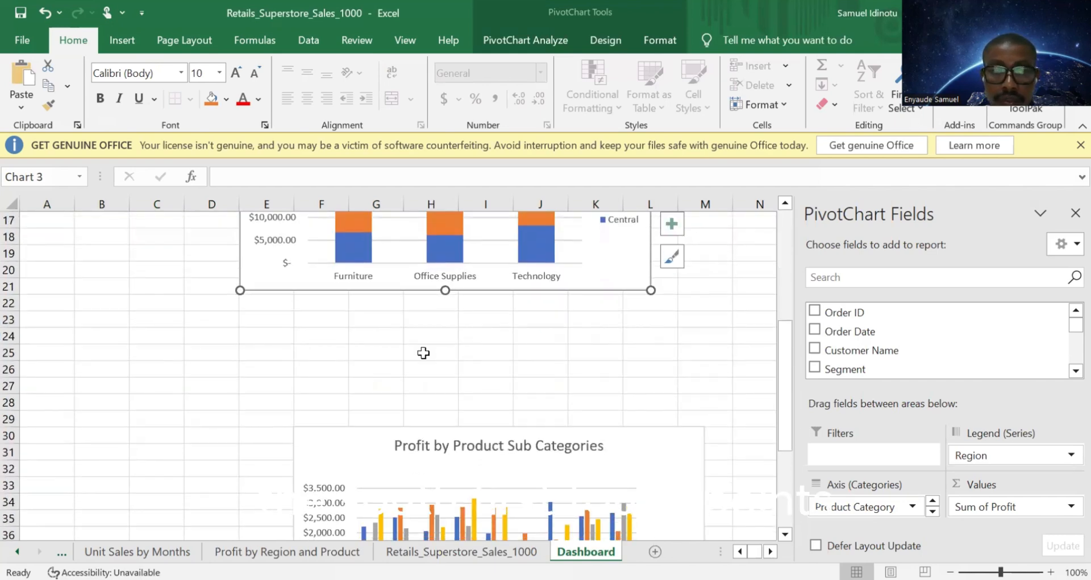
left_click(370, 445)
left_click_drag(334, 453, 283, 324)
scroll(472, 441, "down", 5)
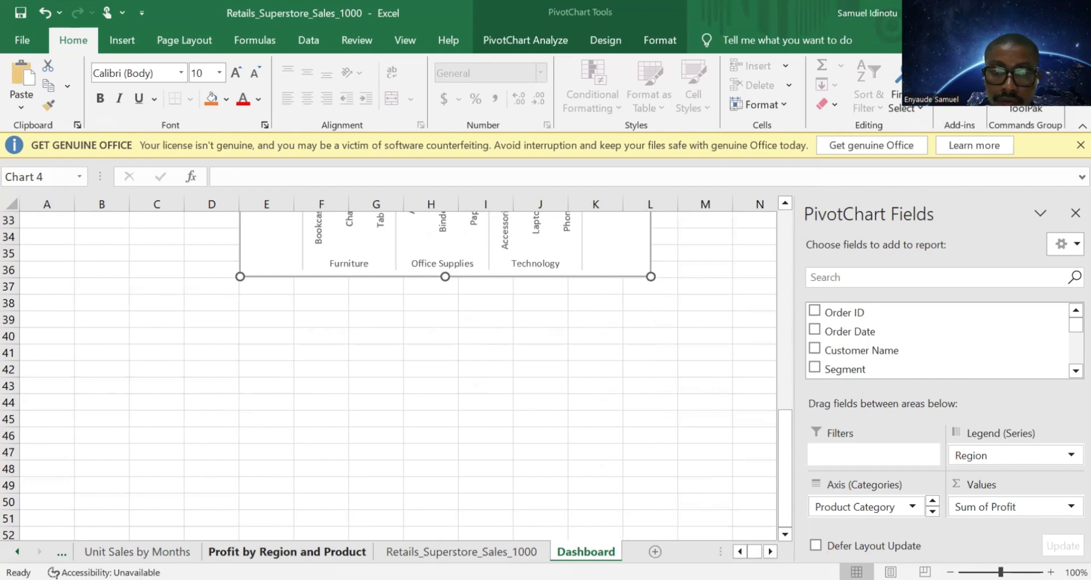
Step: Copy the Unit Sales by Month chart from its sheet to cell E38 of the Dashboard, below the Sub Categories chart
left_click(287, 551)
scroll(322, 386, "down", 2)
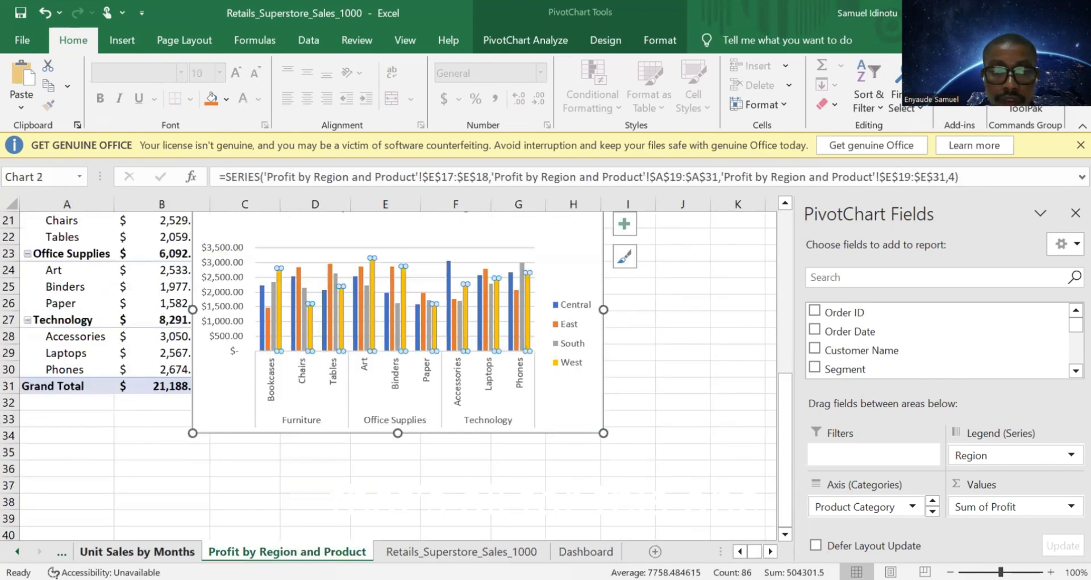
left_click(137, 551)
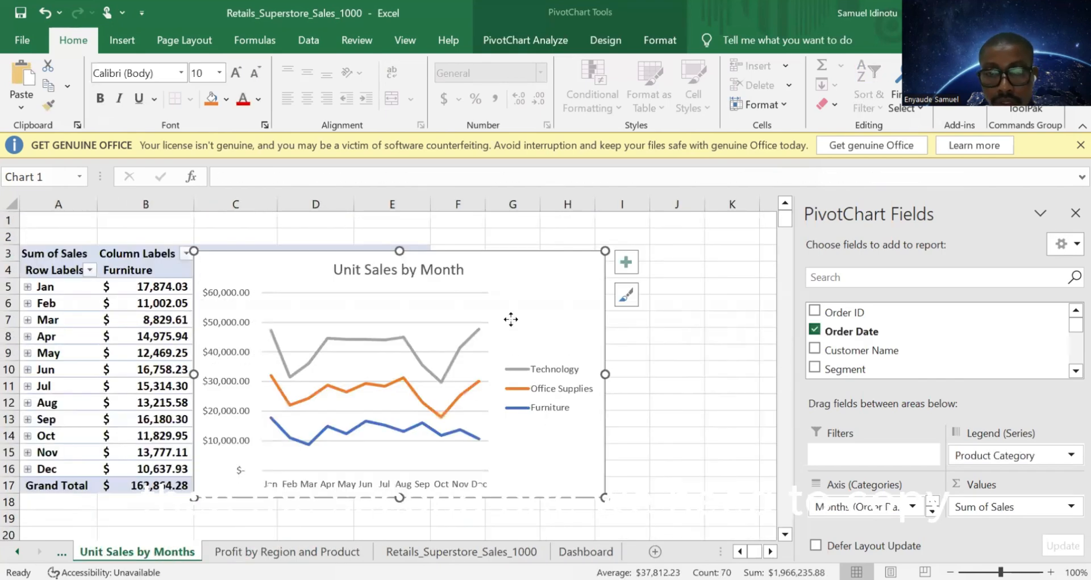
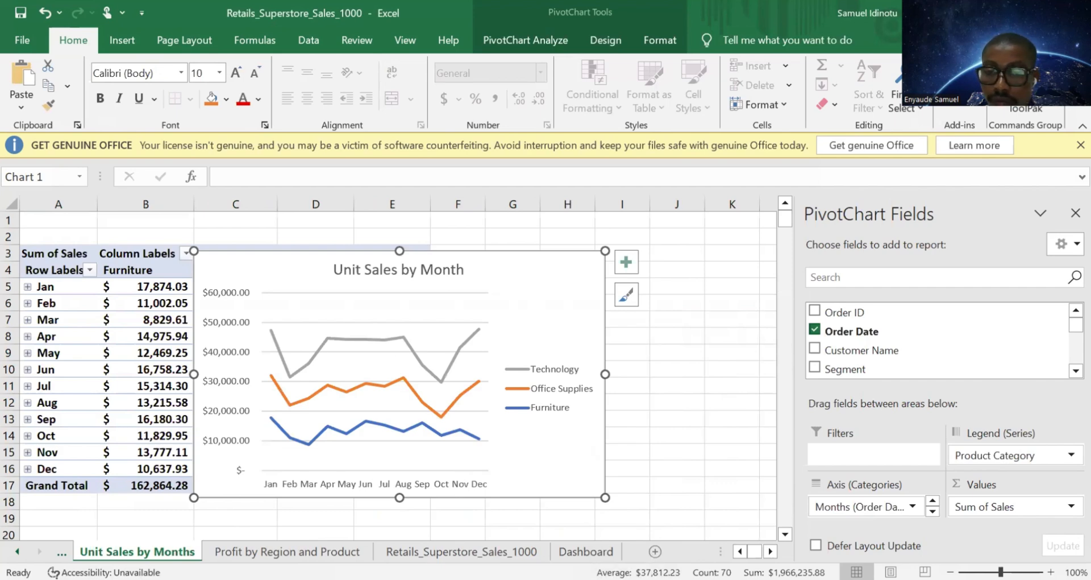
left_click(586, 551)
scroll(547, 436, "up", 3)
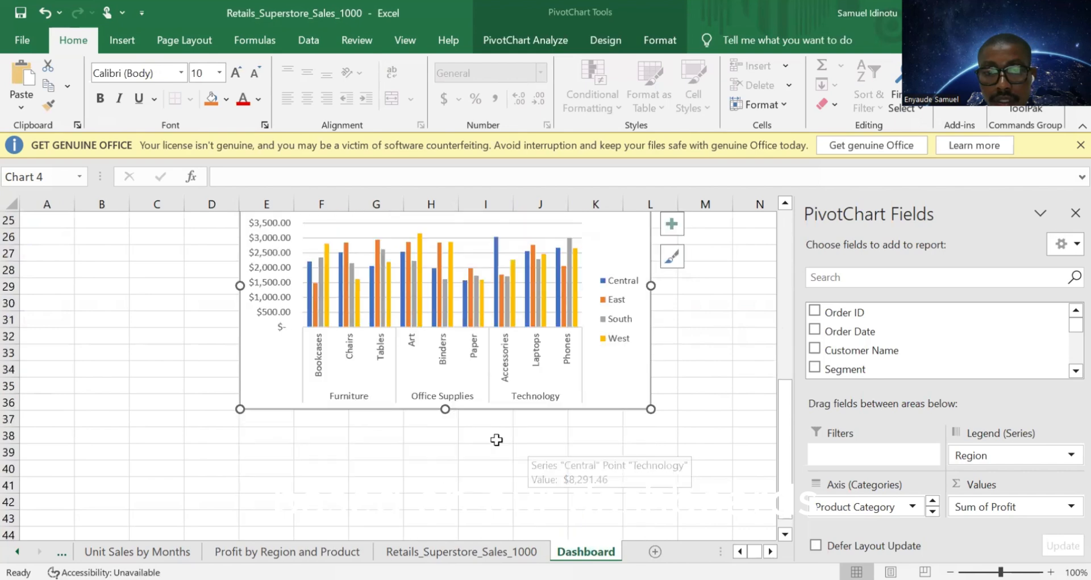
left_click(373, 470)
left_click(262, 431)
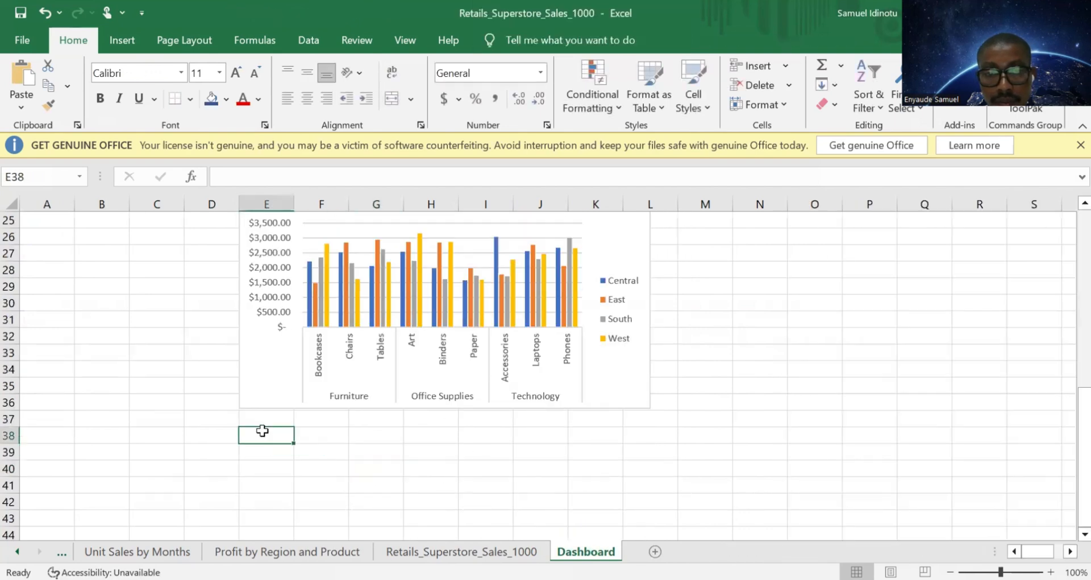
key("ctrl+v")
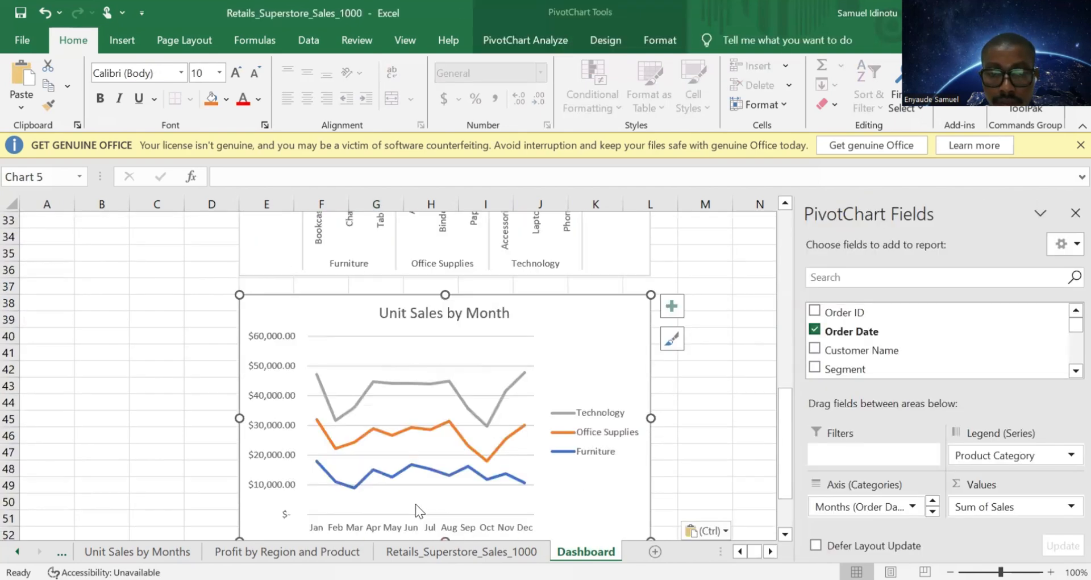
Step: Look through the profit, monthly sales and segment sheets for the next chart to add to the dashboard
left_click(287, 551)
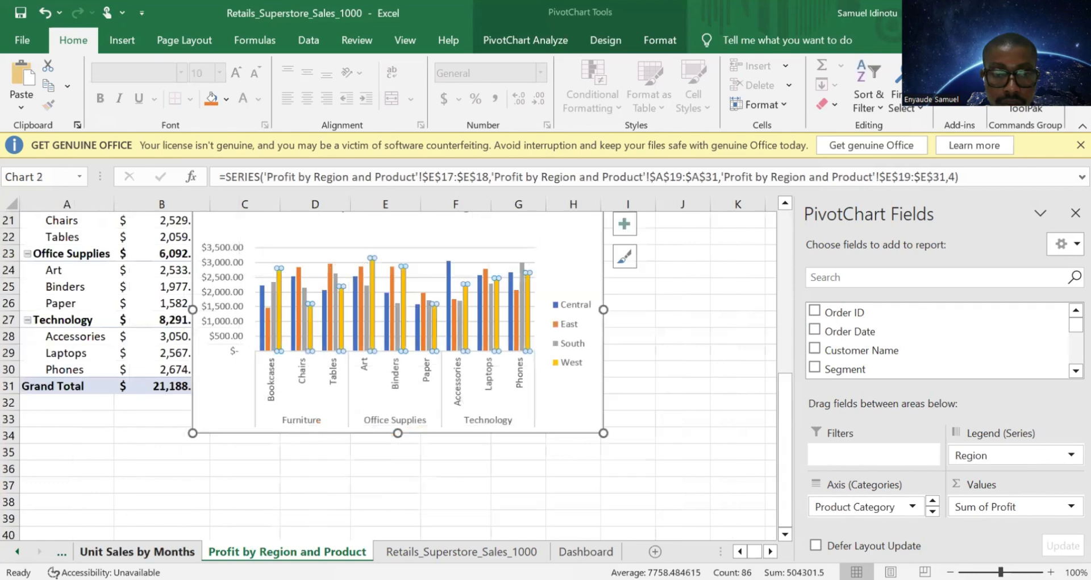
left_click(137, 551)
scroll(360, 405, "down", 3)
scroll(361, 405, "down", 7)
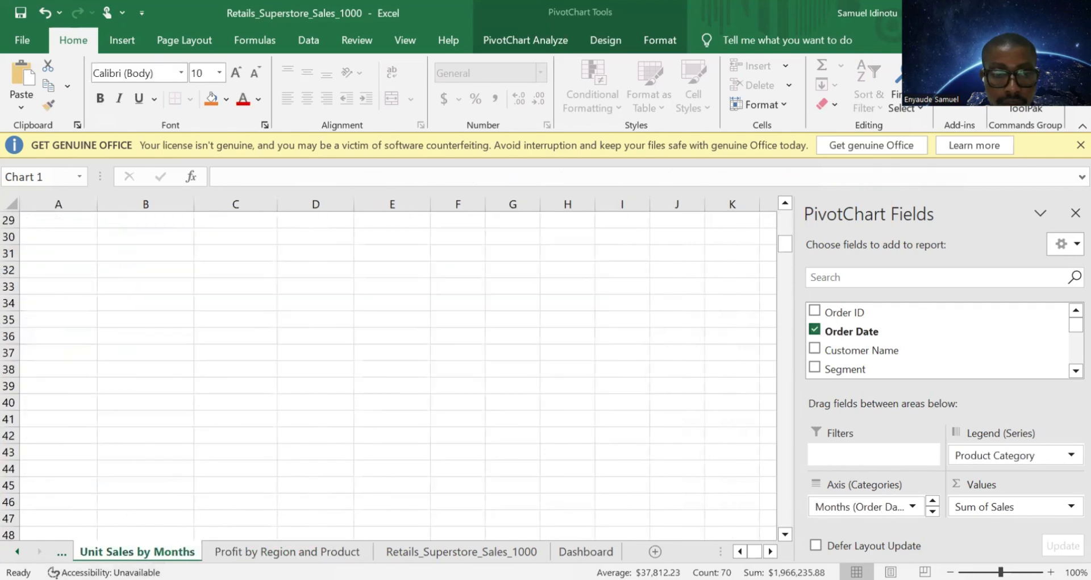
key("ctrl+Page_Up")
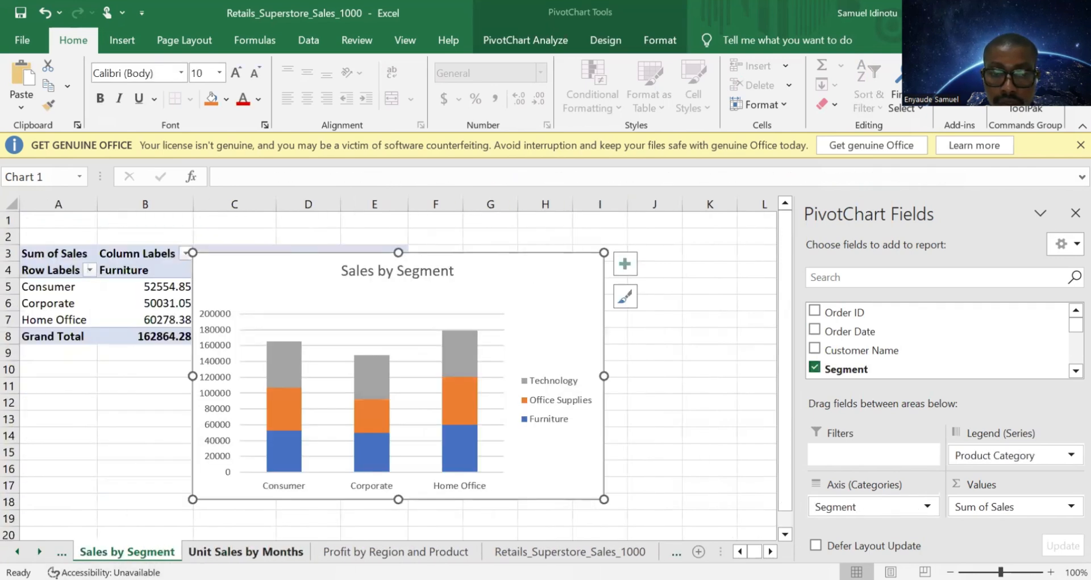
left_click(246, 551)
scroll(299, 461, "up", 5)
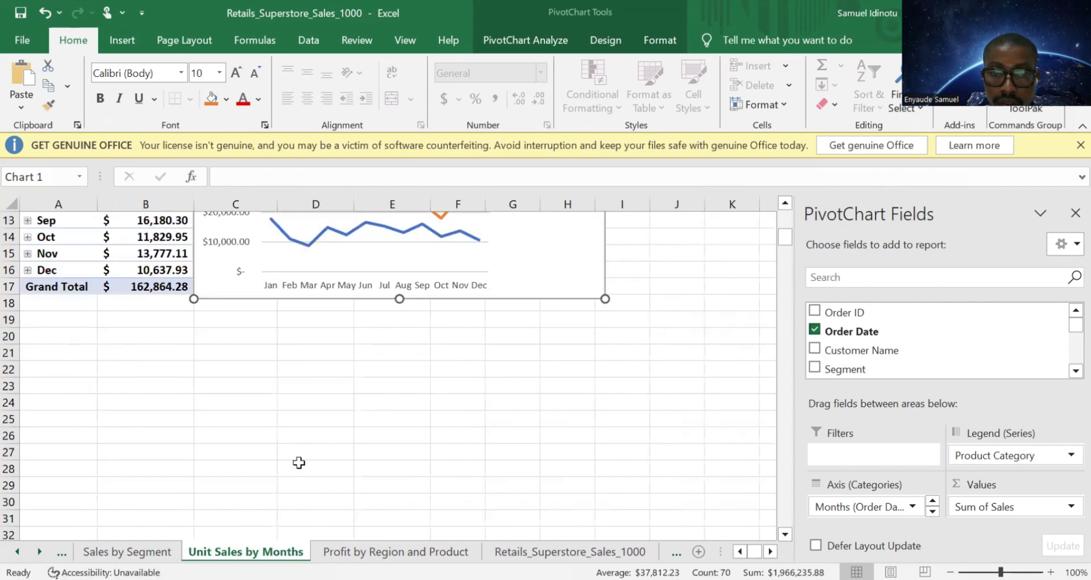
scroll(299, 461, "up", 4)
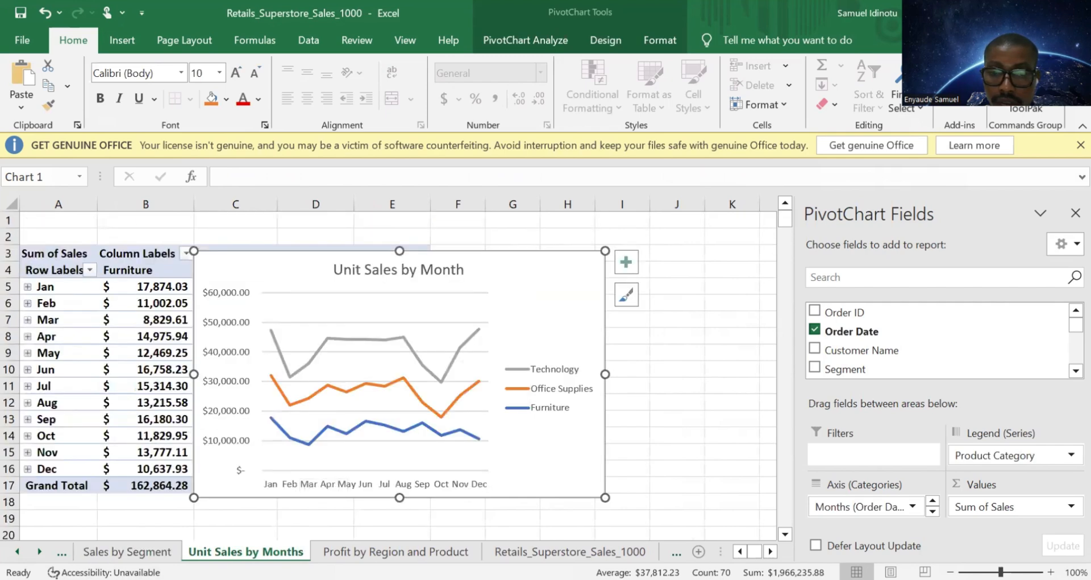
left_click(379, 552)
Step: Copy the Sales by Segment chart to cell M7 of the Dashboard sheet, beside the Profit by Rgion and Product chart
left_click(128, 552)
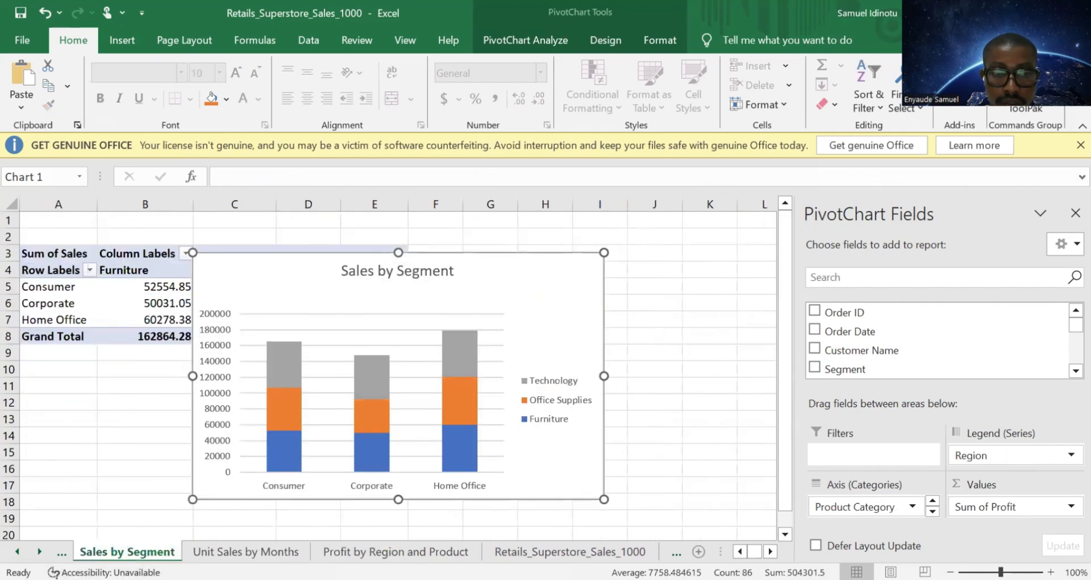
left_click(356, 296)
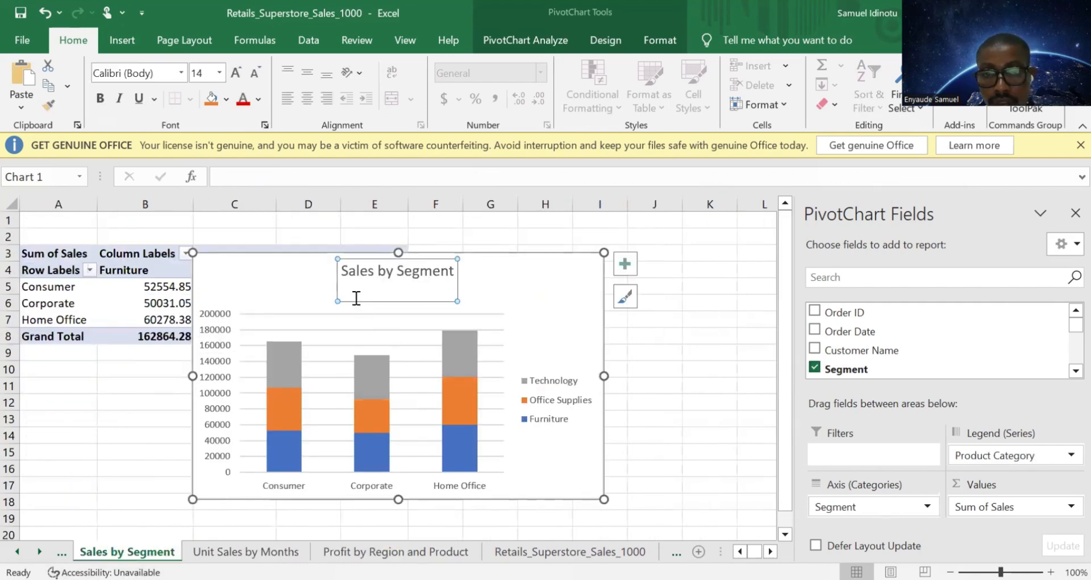
left_click(299, 307)
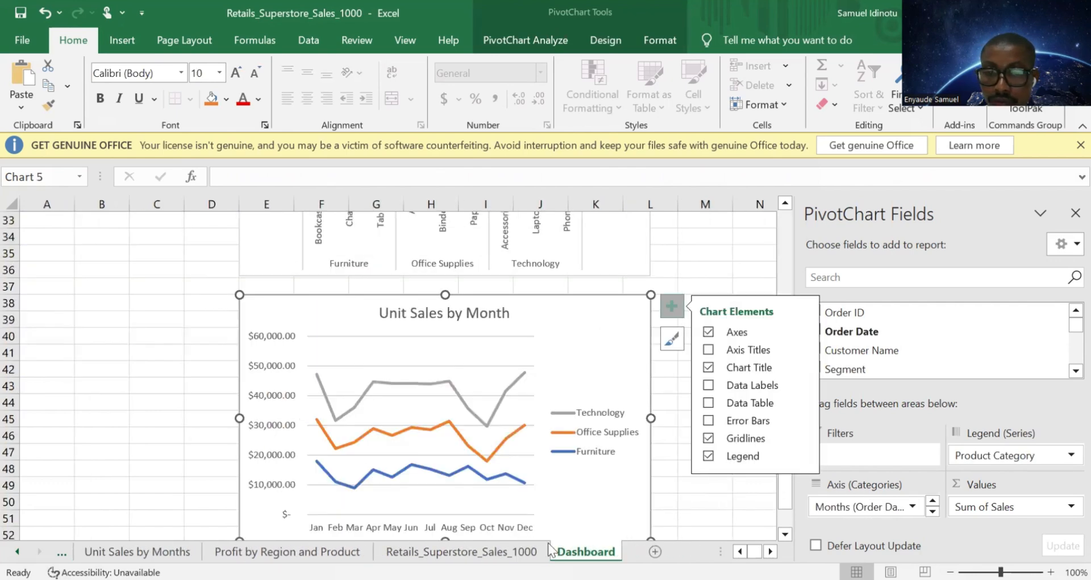
scroll(629, 470, "up", 8)
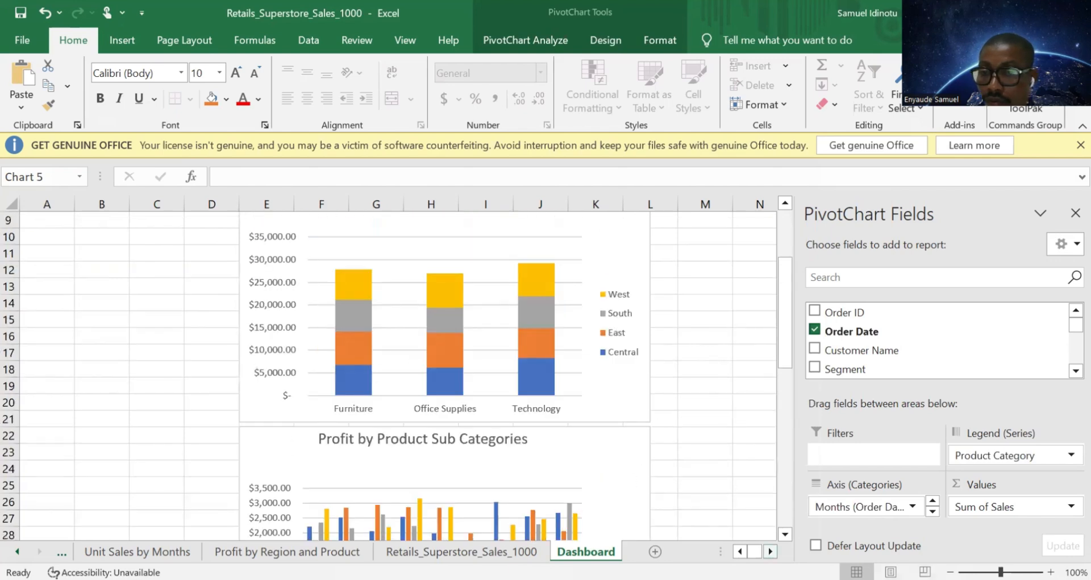
scroll(574, 369, "right", 3)
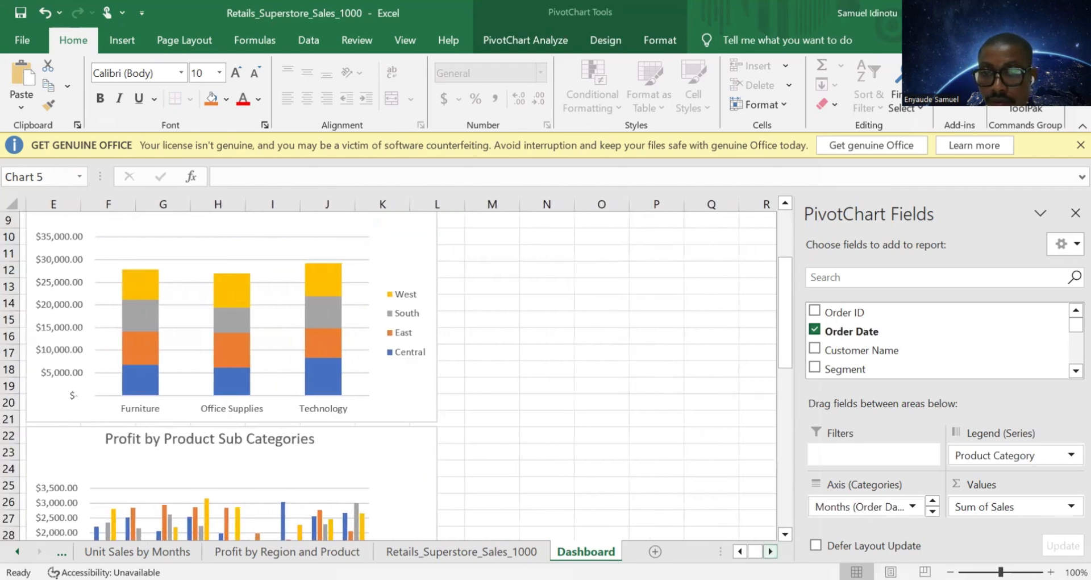
scroll(574, 369, "up", 3)
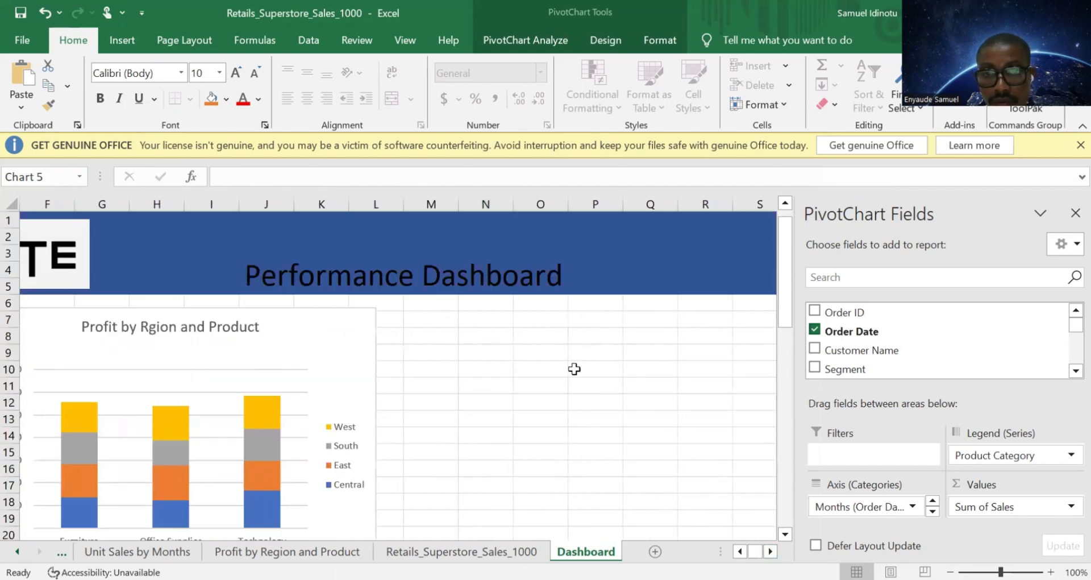
left_click(443, 328)
left_click(437, 315)
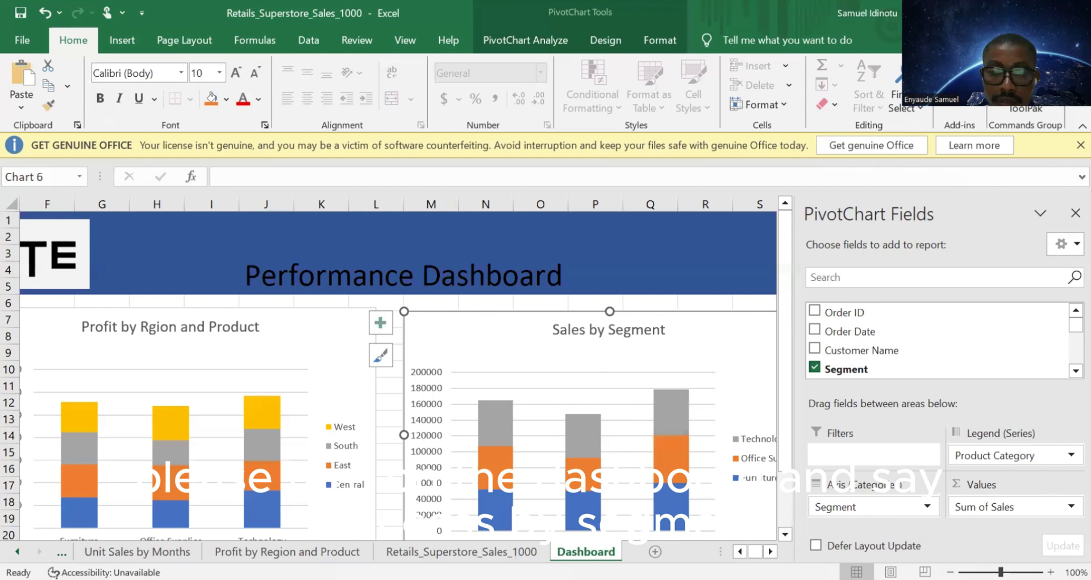
Step: Copy the Unit Sales by Months chart to cell M23 of the Dashboard sheet, below the Sales by Segment chart
left_click(61, 552)
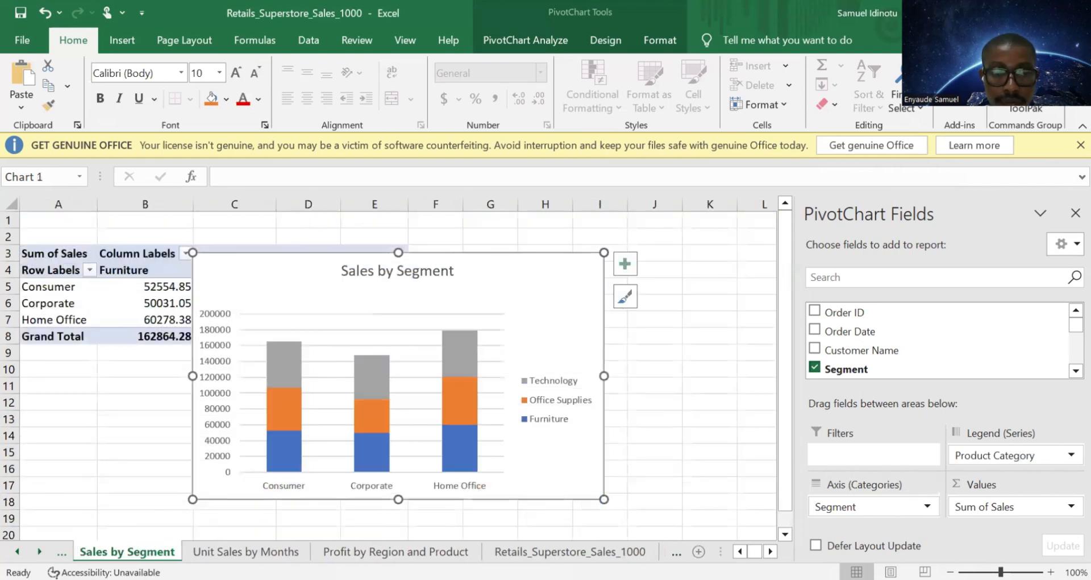
left_click(62, 552)
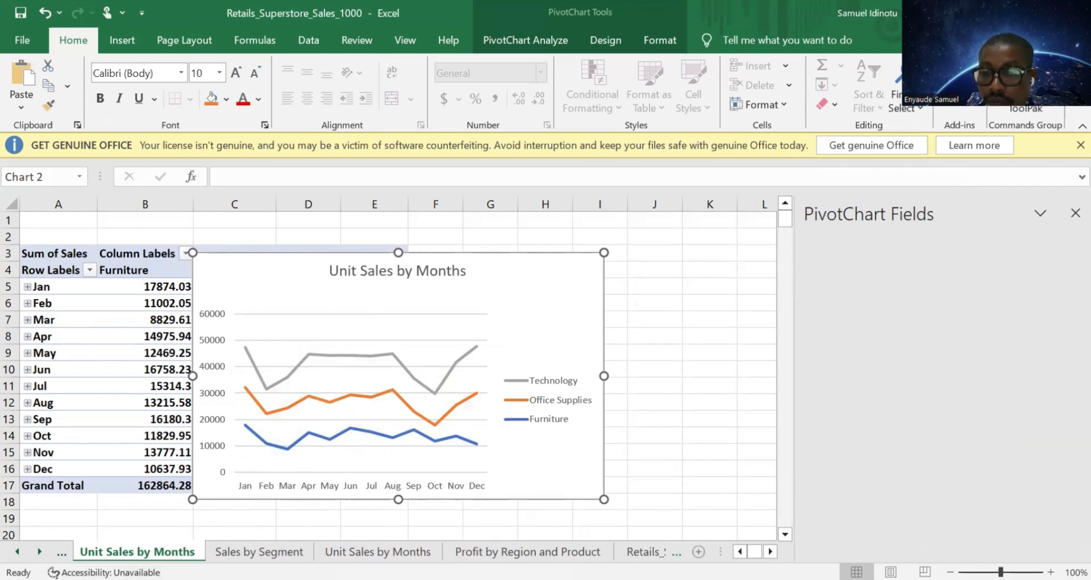
left_click(648, 551)
key("ctrl+Page_Down")
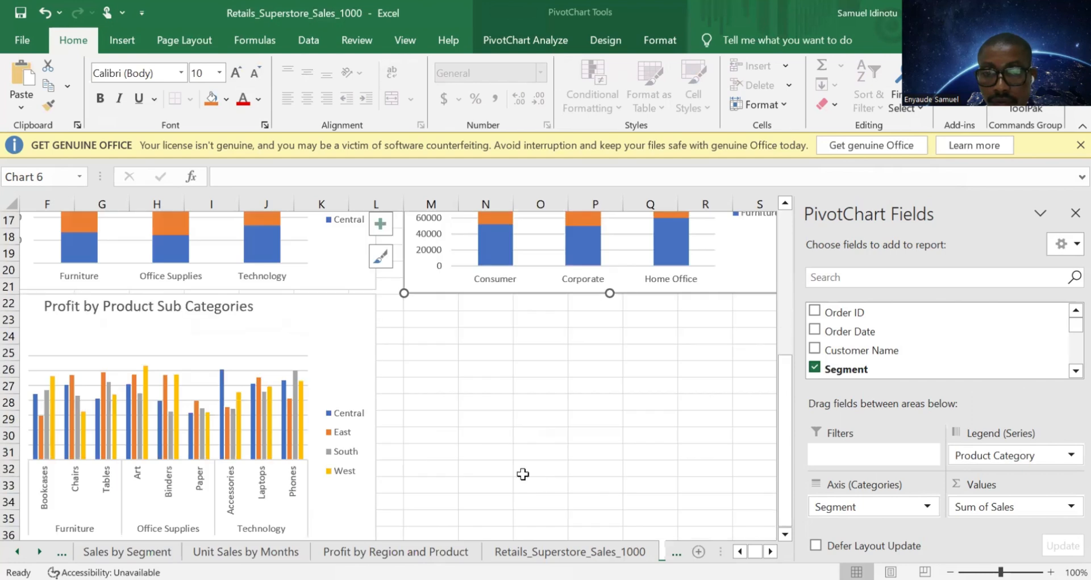
left_click(493, 368)
left_click(422, 320)
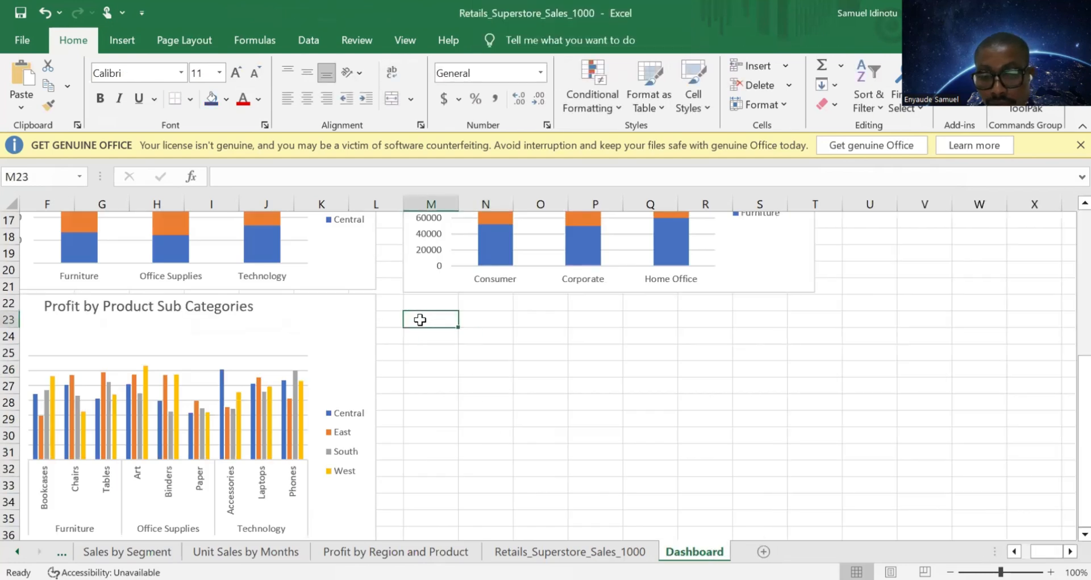
key("ctrl+v")
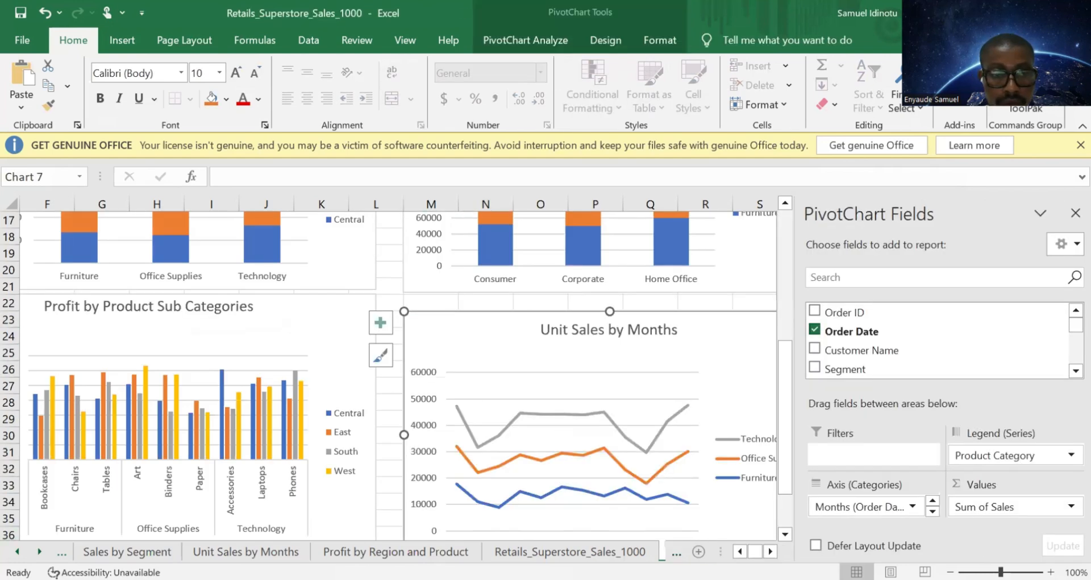
left_click(61, 552)
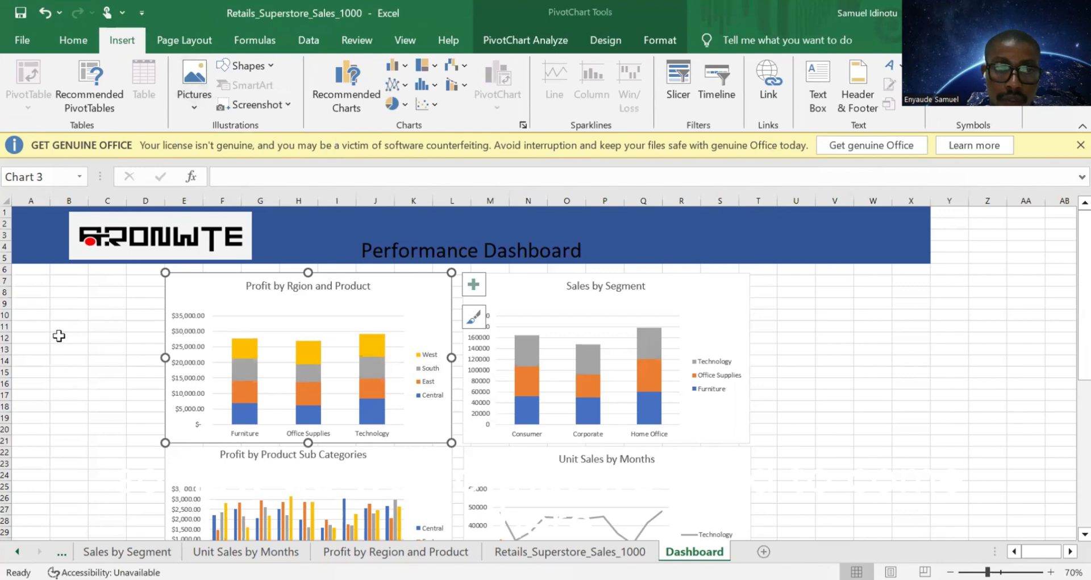
left_click(76, 296)
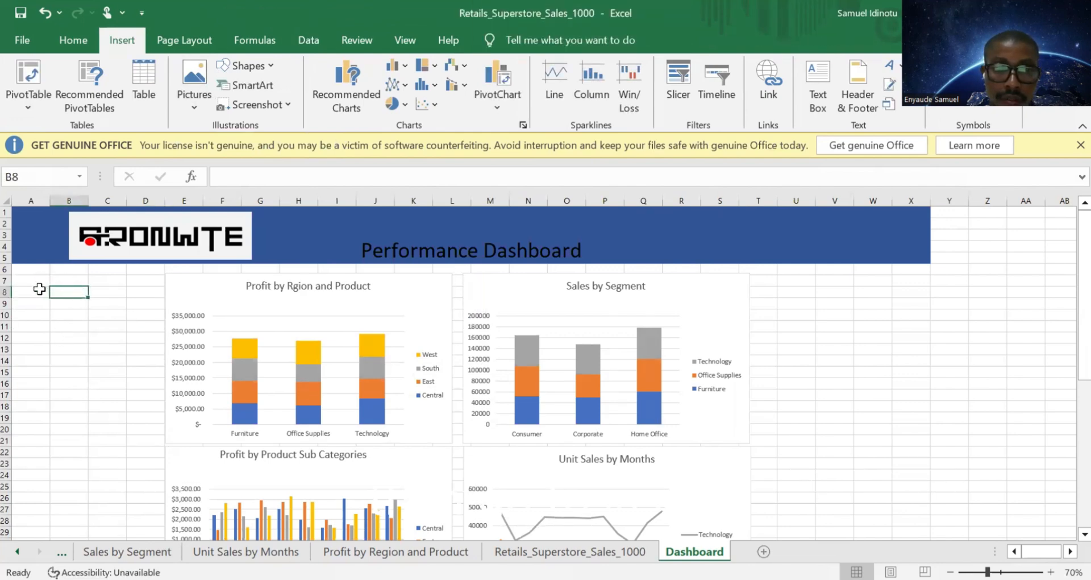
left_click(39, 289)
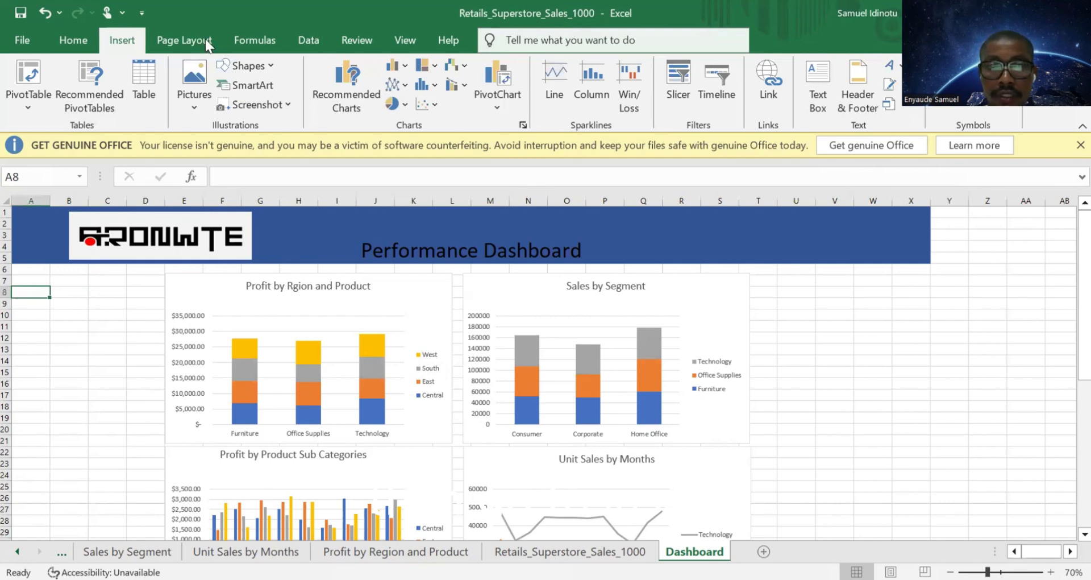
left_click(187, 40)
left_click(256, 39)
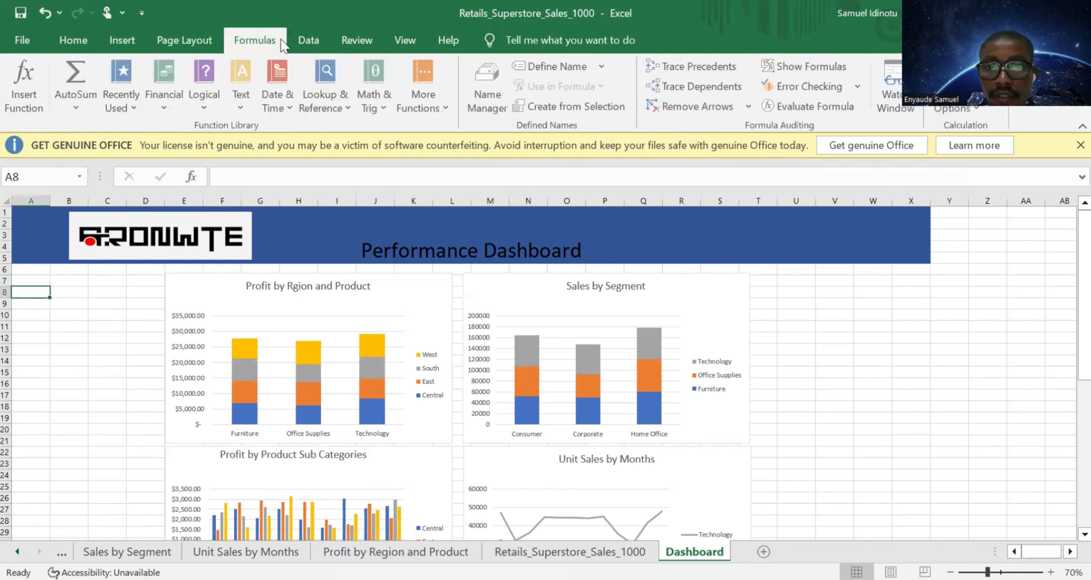
left_click(309, 40)
left_click(343, 37)
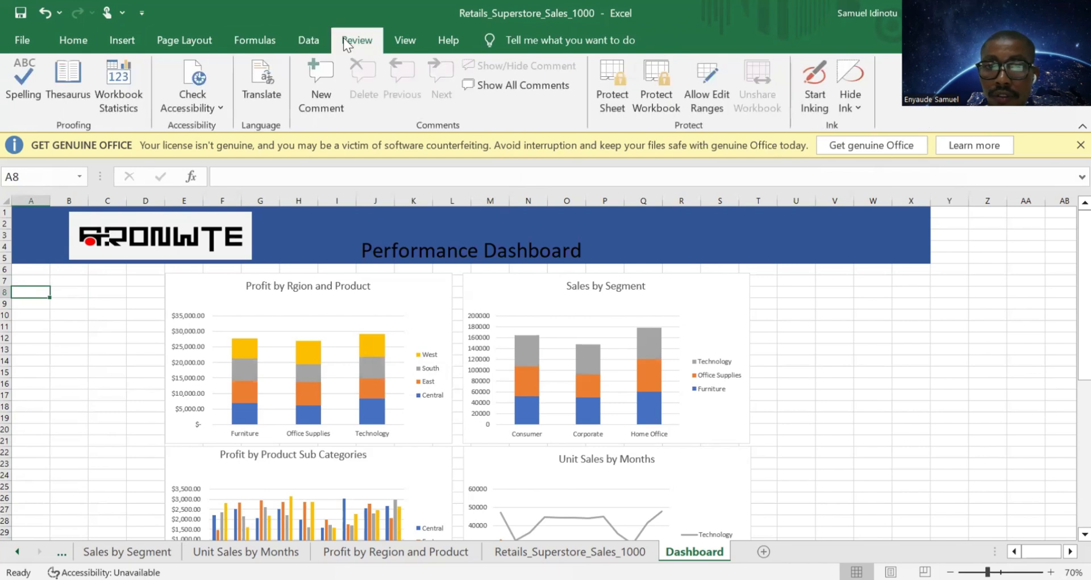
left_click(403, 42)
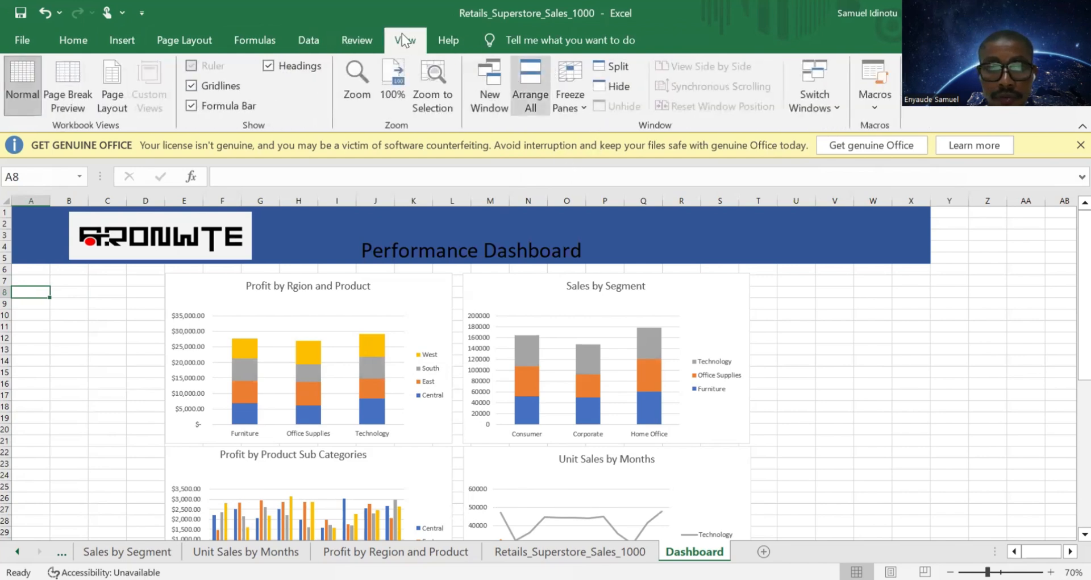
left_click(358, 41)
left_click(309, 29)
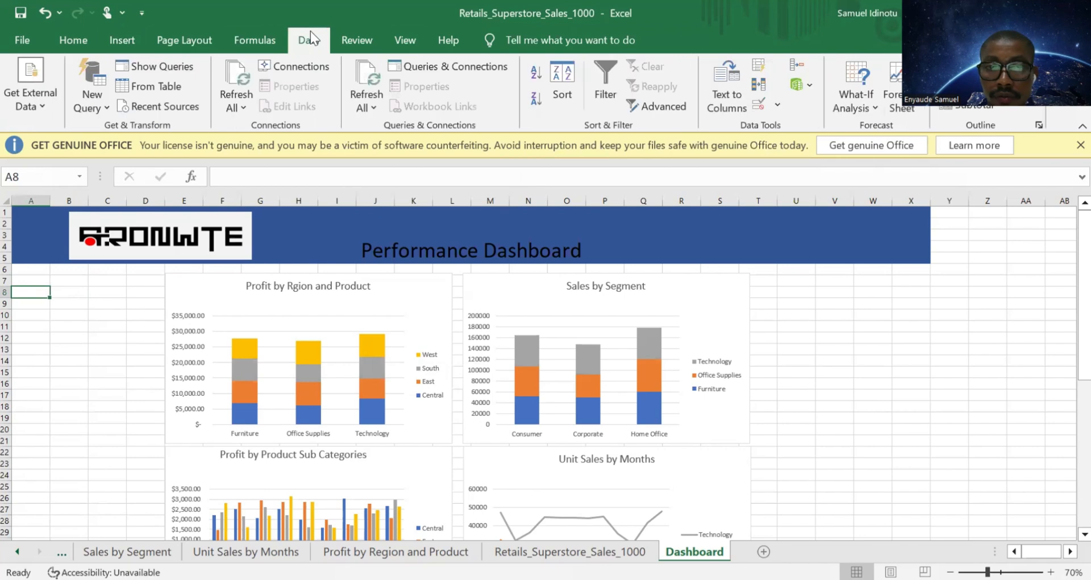
left_click(239, 38)
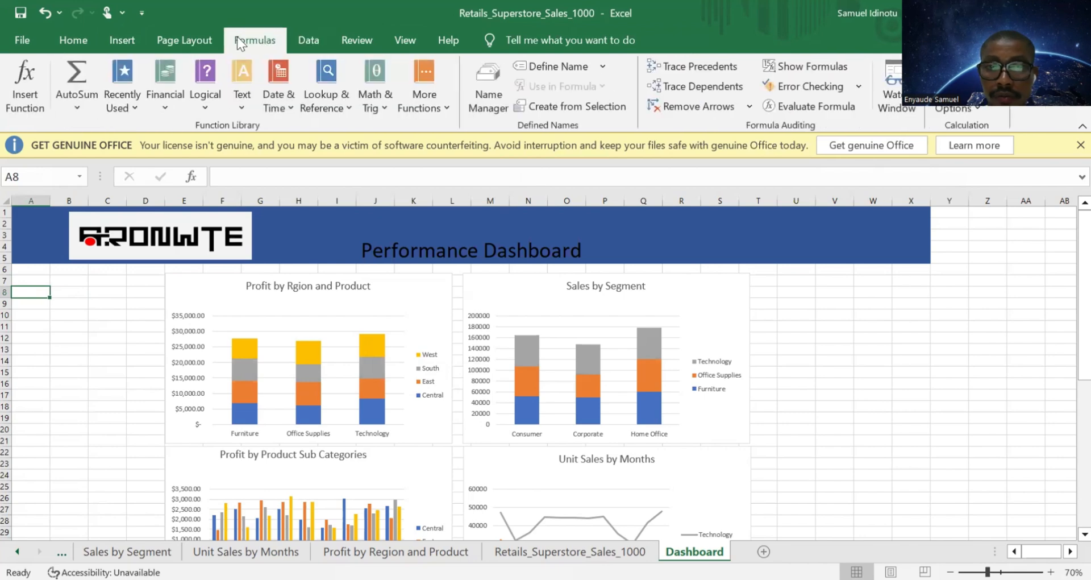
left_click(196, 41)
left_click(121, 44)
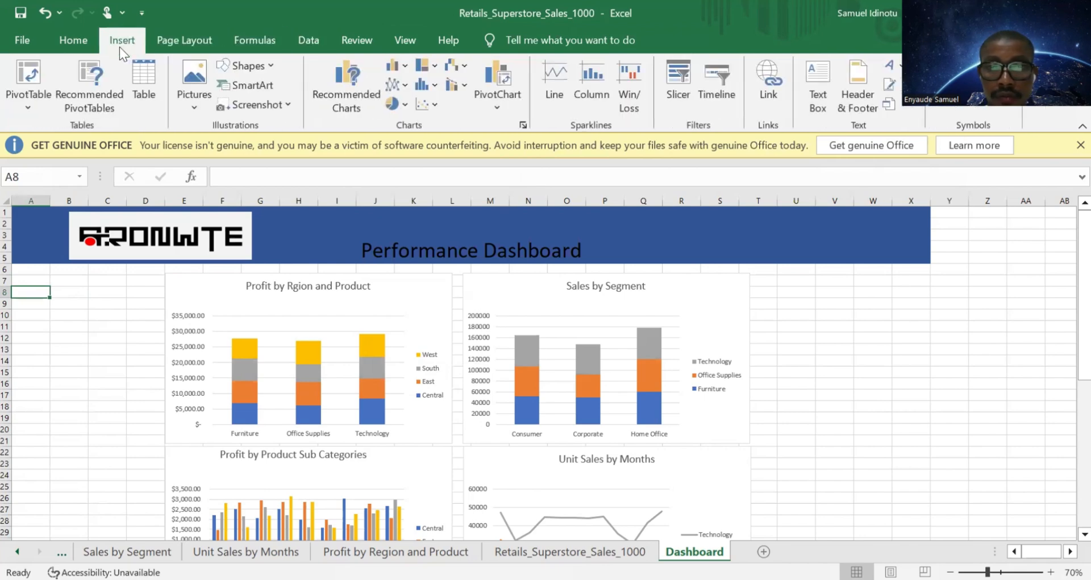
left_click(78, 46)
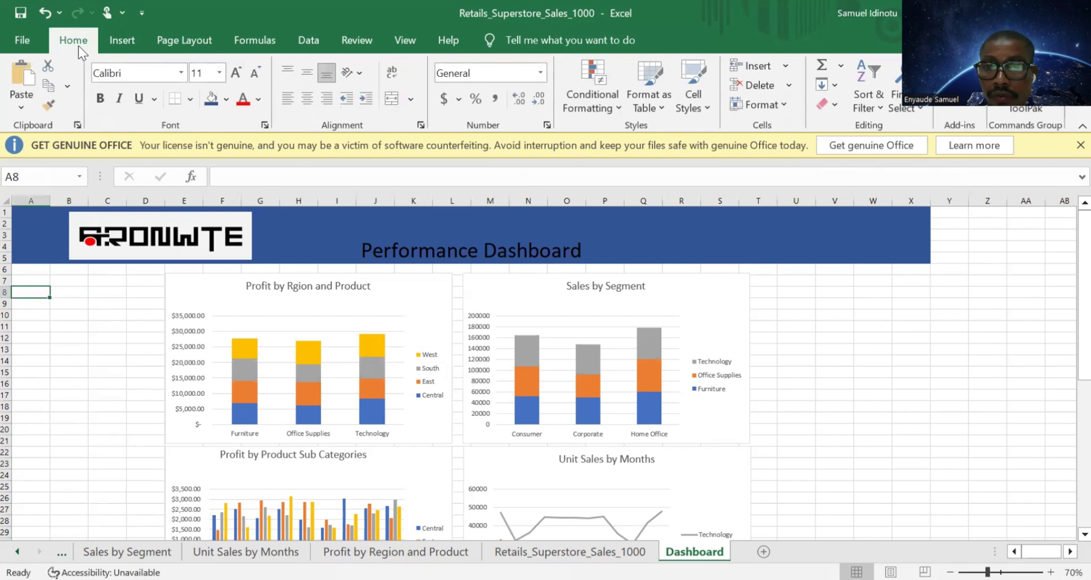
Step: Insert an Order Date timeline for the Profit by Rgion and Product chart
left_click(117, 46)
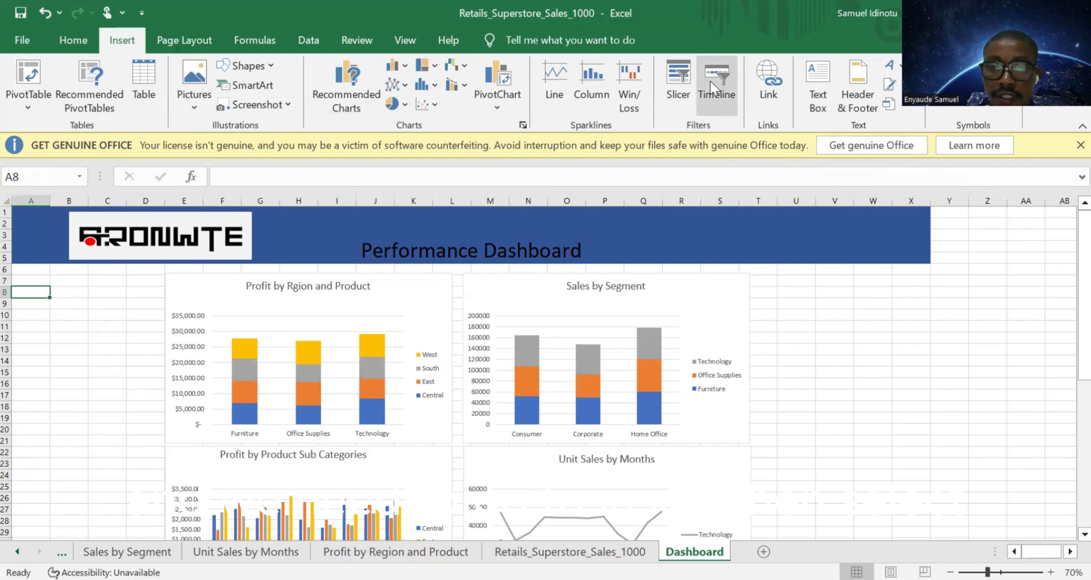
left_click(370, 307)
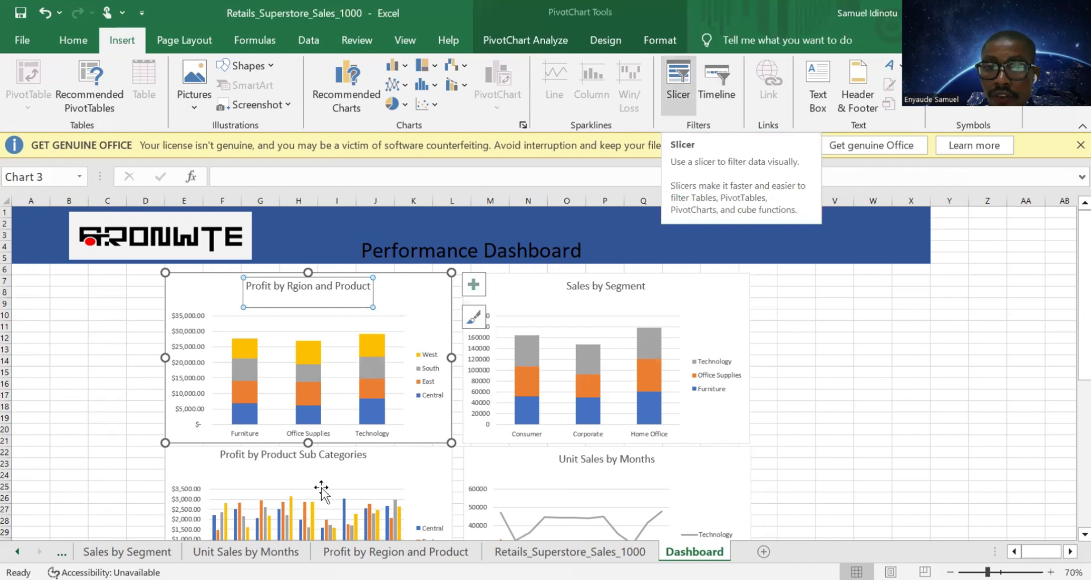
left_click(716, 90)
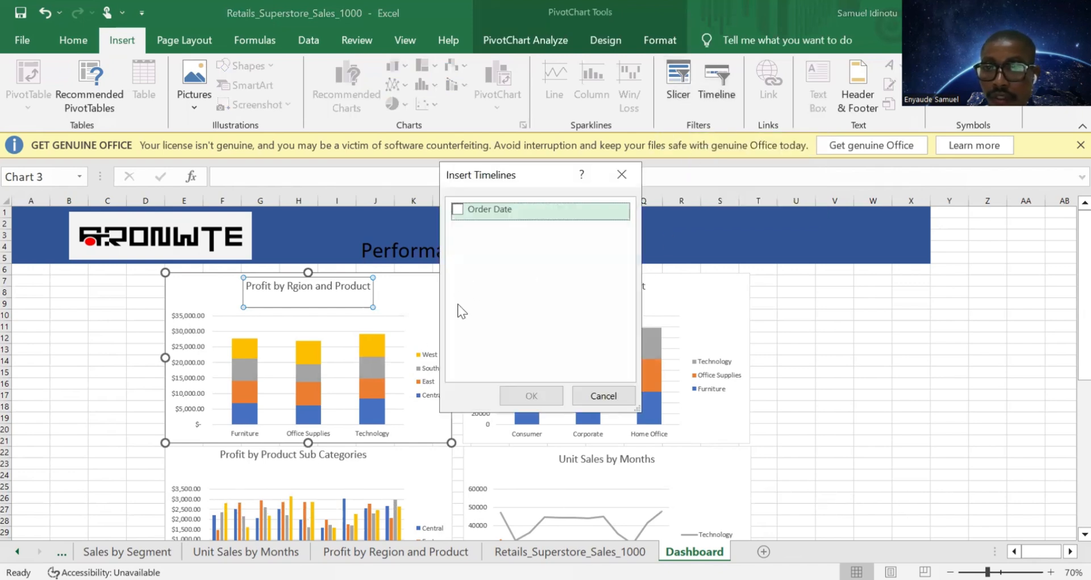
left_click(457, 209)
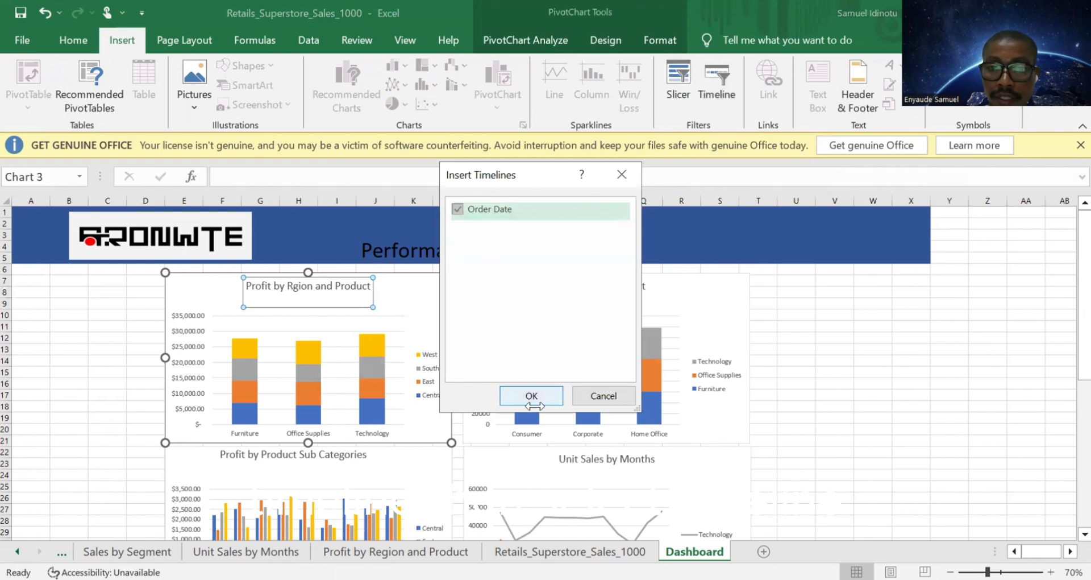
left_click(534, 396)
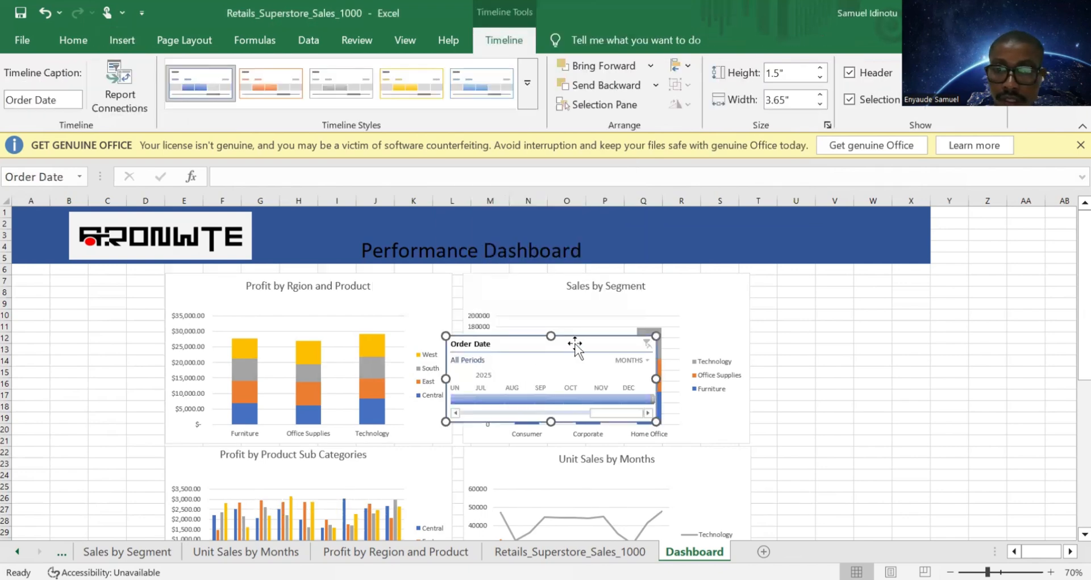
Step: Move the Order Date timeline to column A just beneath the header and narrow it to about 2.51", ending before the charts
left_click_drag(560, 341, 109, 263)
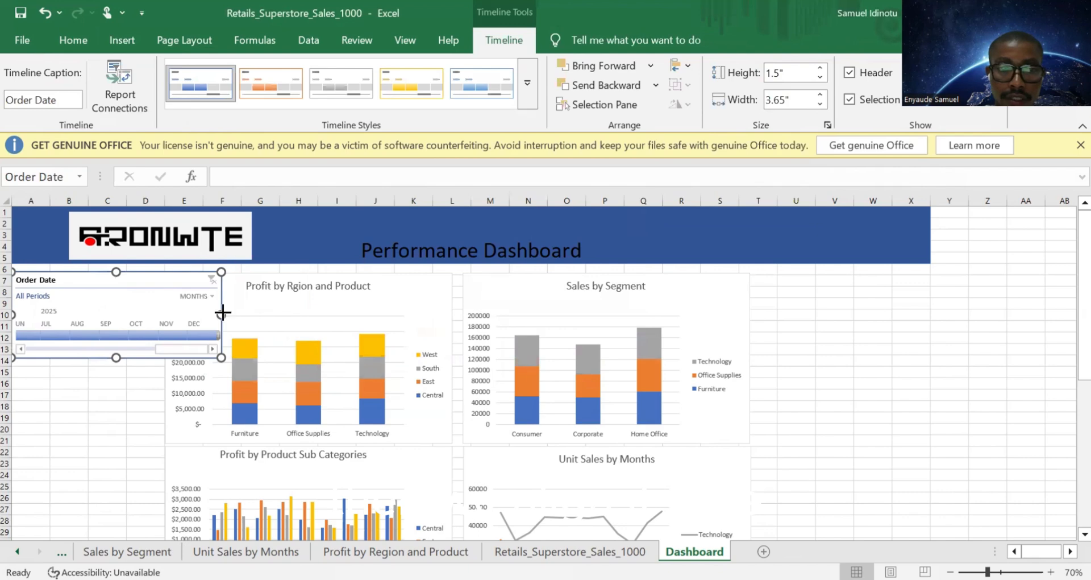
left_click_drag(223, 312, 156, 313)
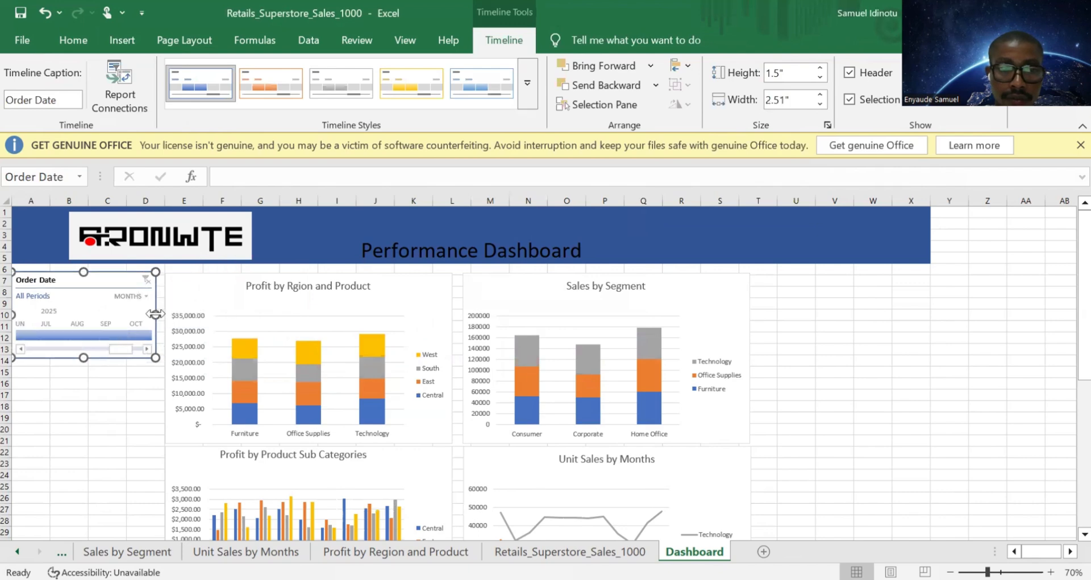
left_click(98, 430)
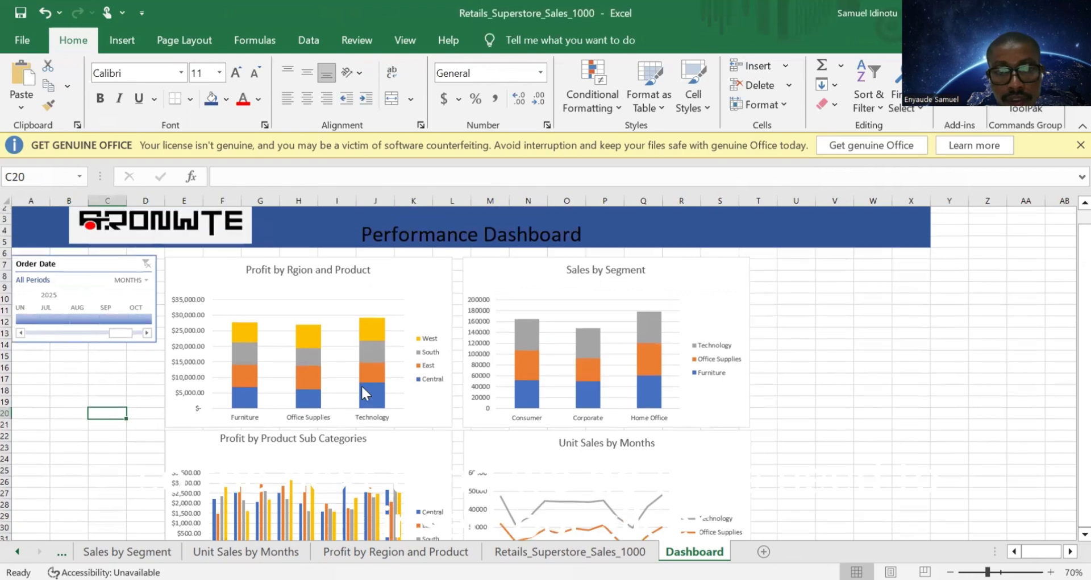
Step: Insert slicers for Segment, Region, Product Category and Product Sub-Category from the Sales by Segment chart
left_click(563, 308)
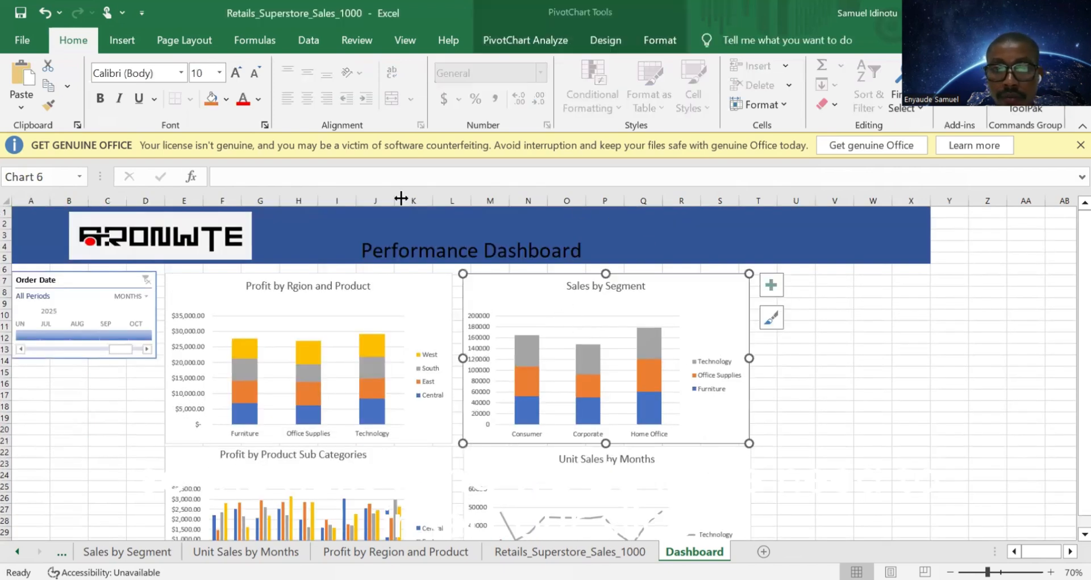
left_click(121, 44)
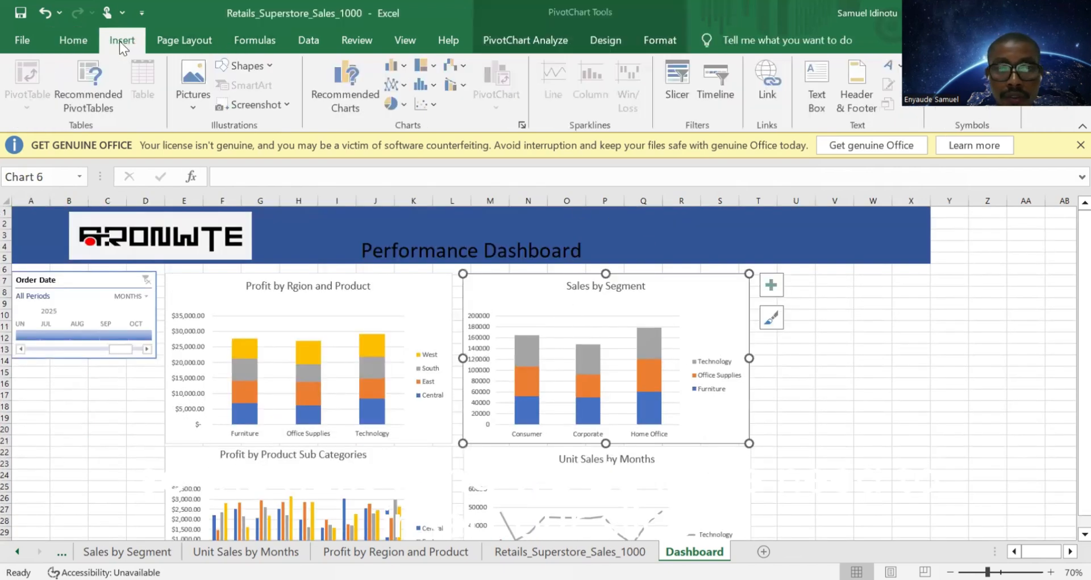
left_click(685, 94)
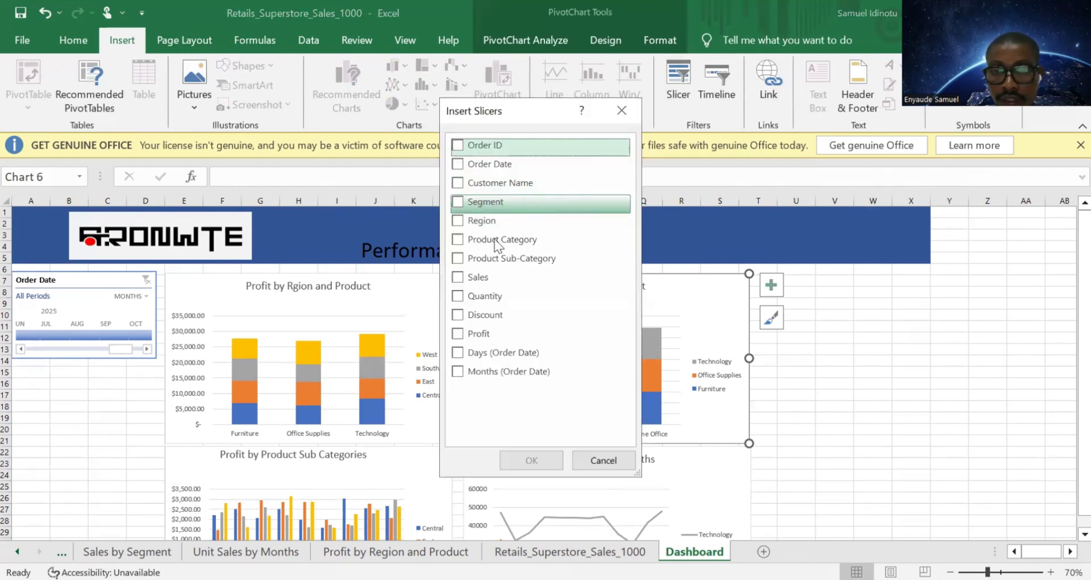
left_click(457, 239)
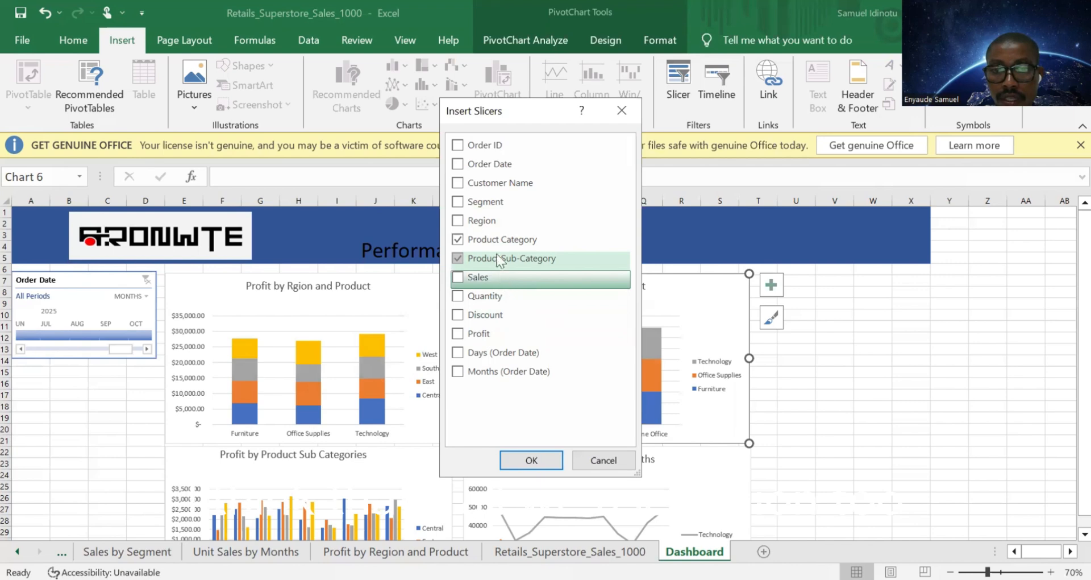
left_click(458, 220)
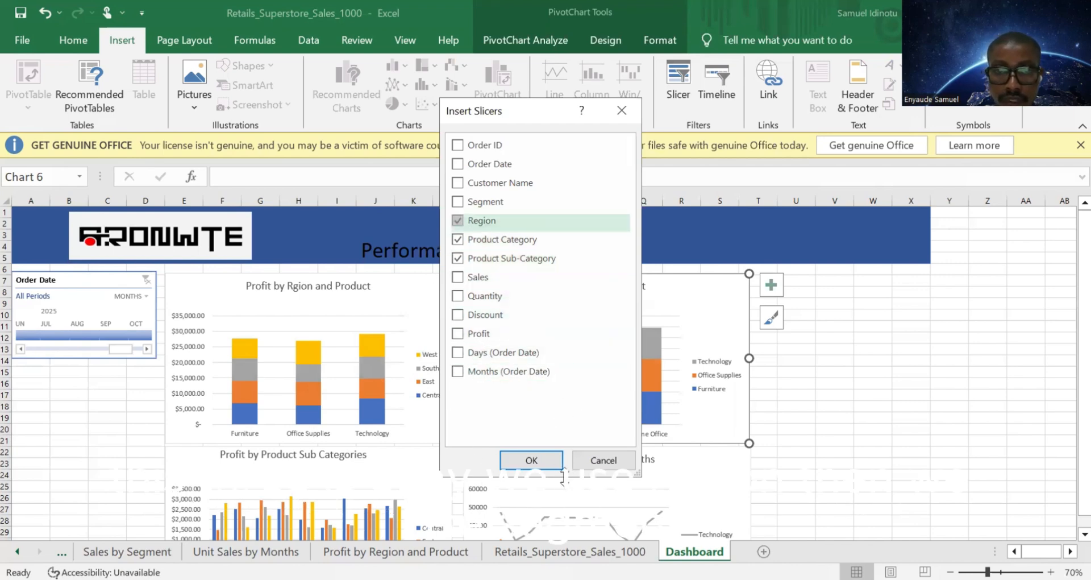
left_click(459, 206)
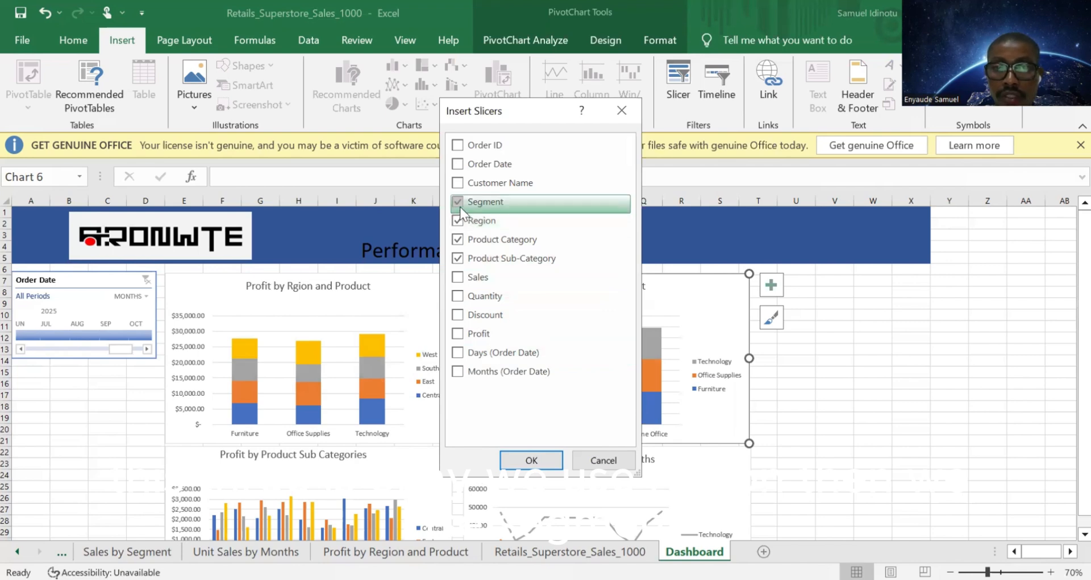
left_click(522, 461)
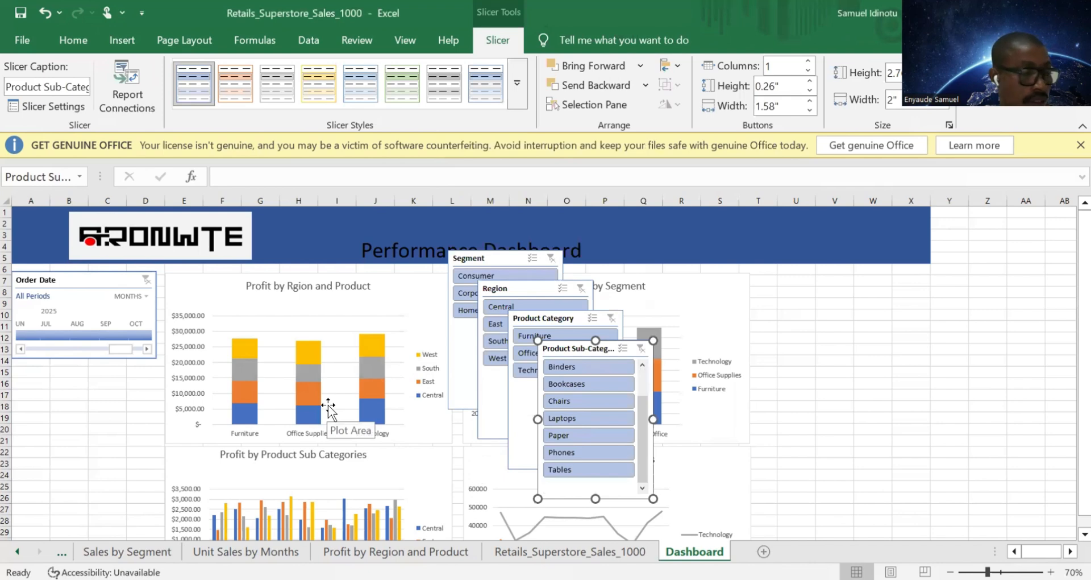
Step: Place the Product Category slicer directly below the Order Date timeline, widen it to the timeline's width and shorten it around its three buttons
left_click(487, 258)
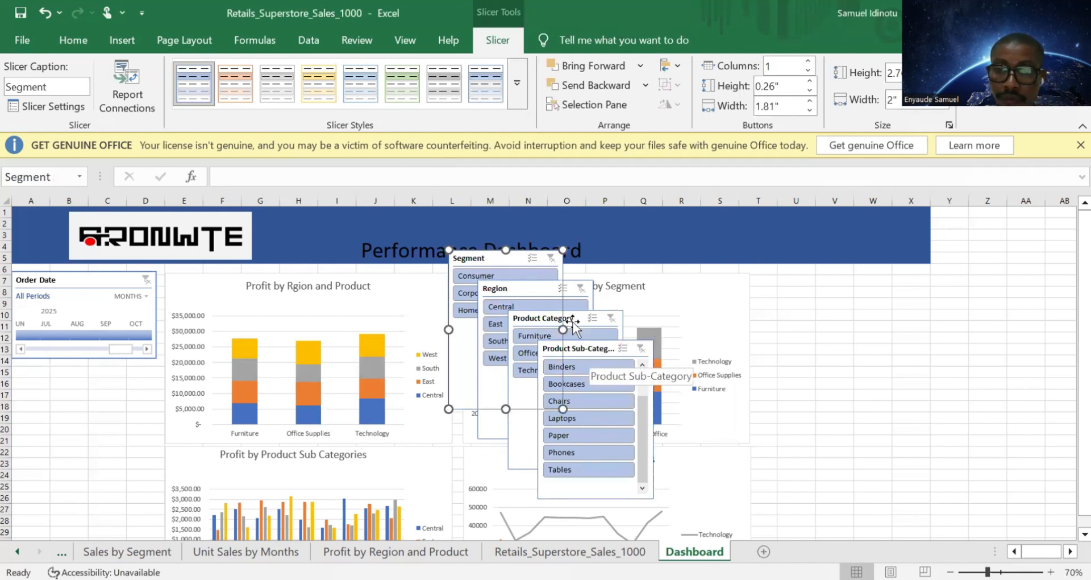
left_click_drag(542, 320, 74, 374)
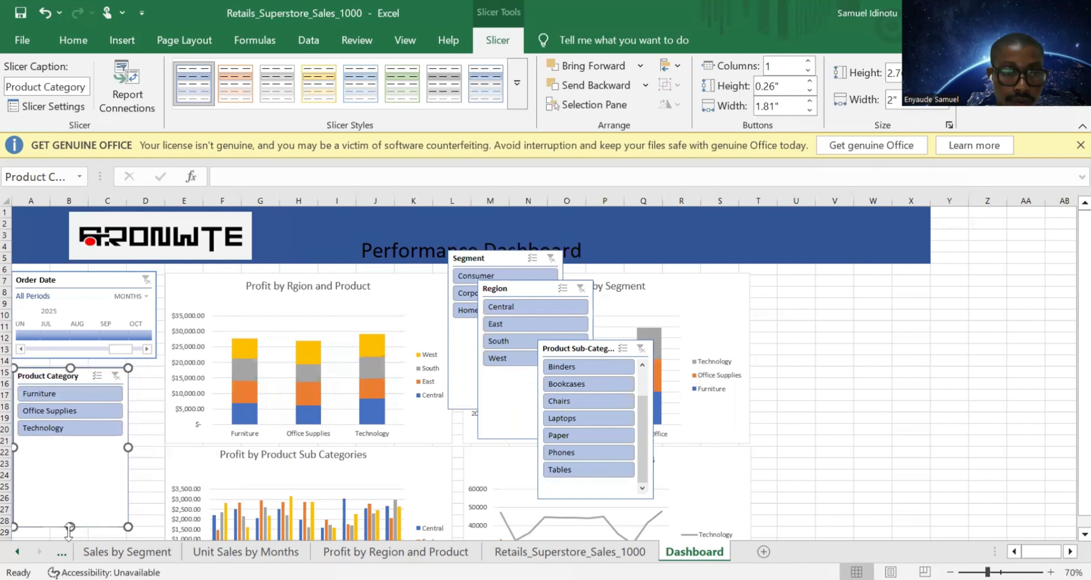
left_click_drag(67, 525, 73, 471)
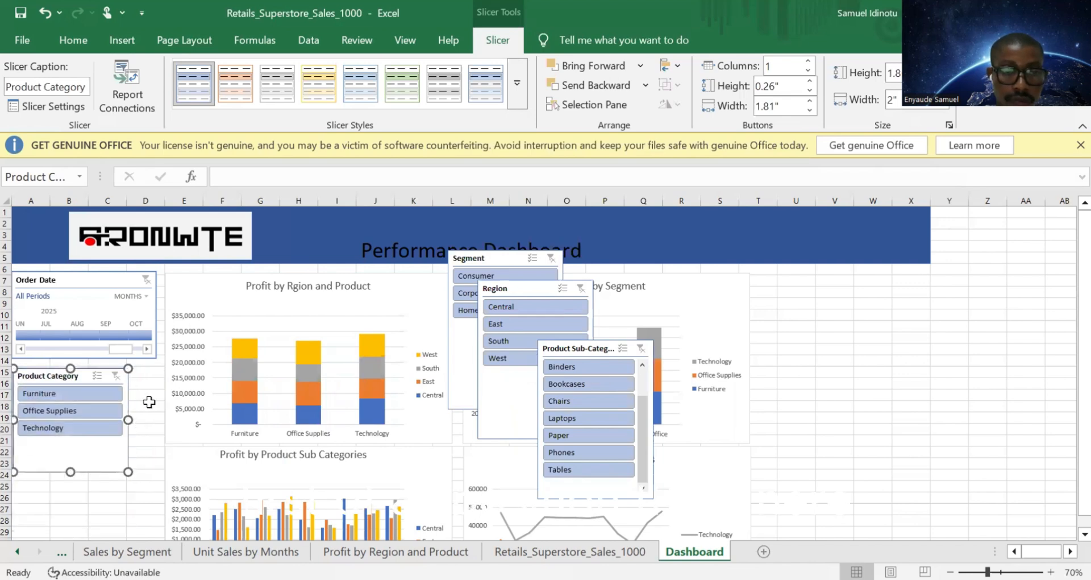
left_click_drag(129, 419, 155, 418)
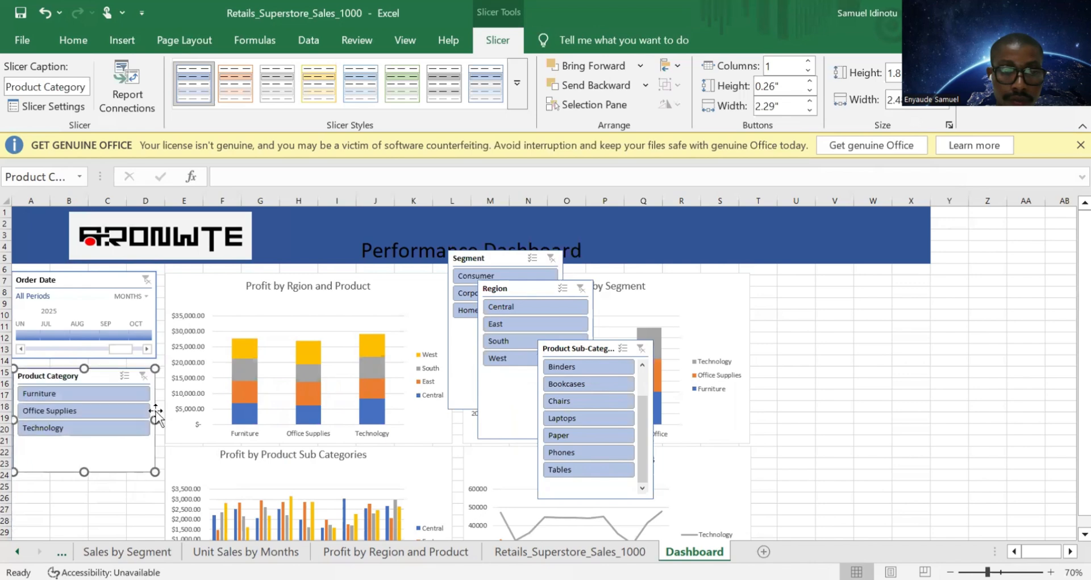
left_click_drag(84, 472, 84, 451)
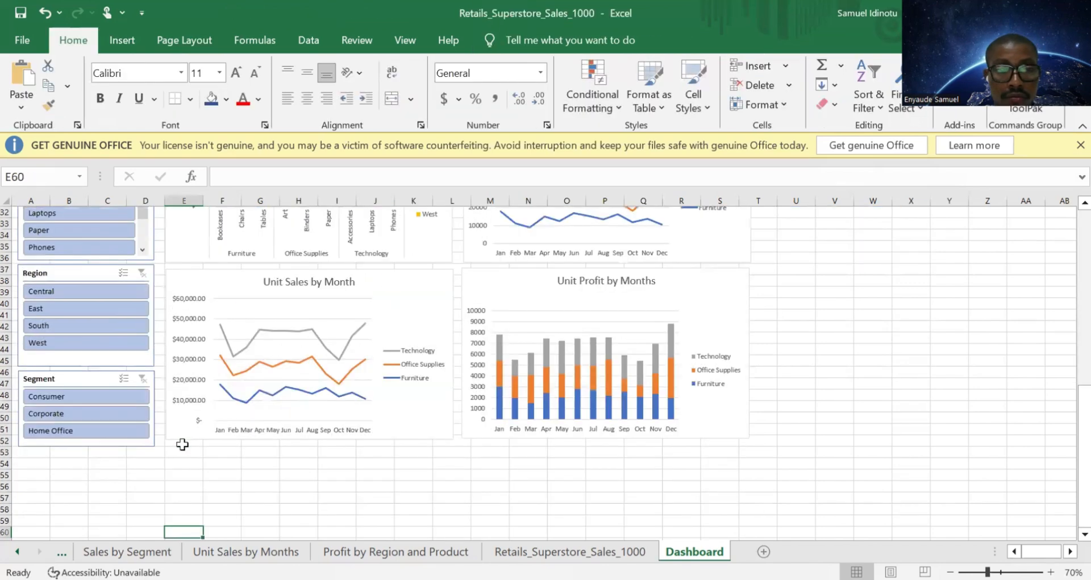
Step: Tighten the stack of slicers below the Order Date timeline and stretch the Segment slicer down to the bottom edge of the lowest charts
scroll(182, 445, "up", 9)
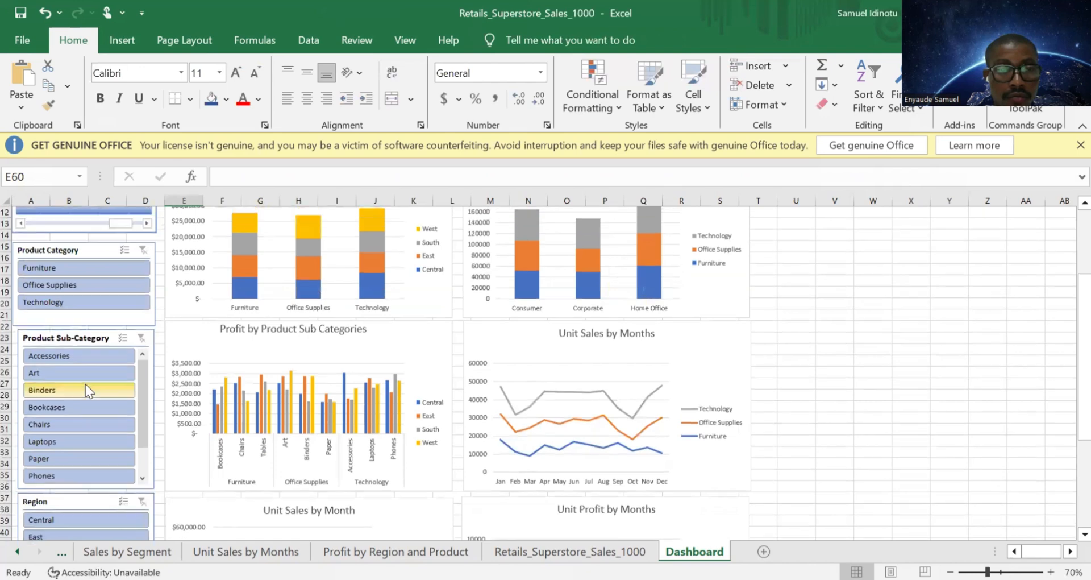
left_click(83, 350)
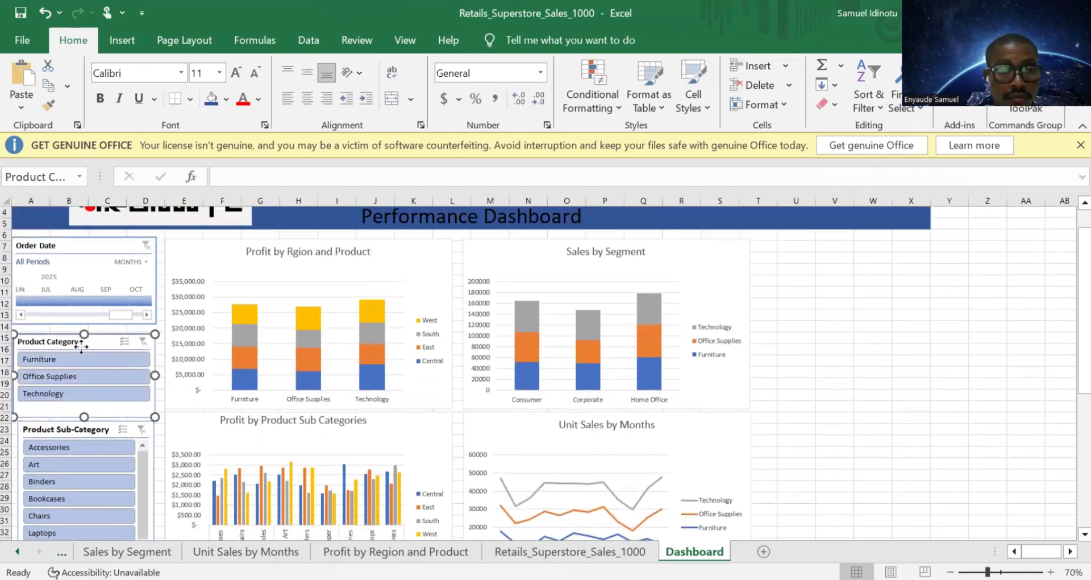
left_click_drag(83, 349, 85, 344)
left_click_drag(68, 430, 85, 409)
left_click(82, 405)
left_click_drag(85, 365, 85, 381)
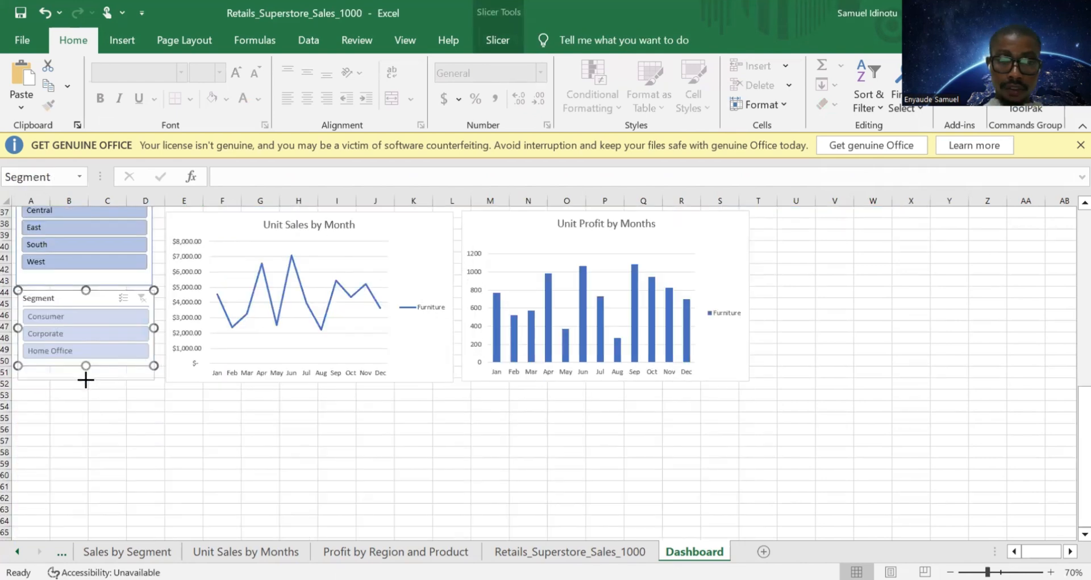
left_click(209, 416)
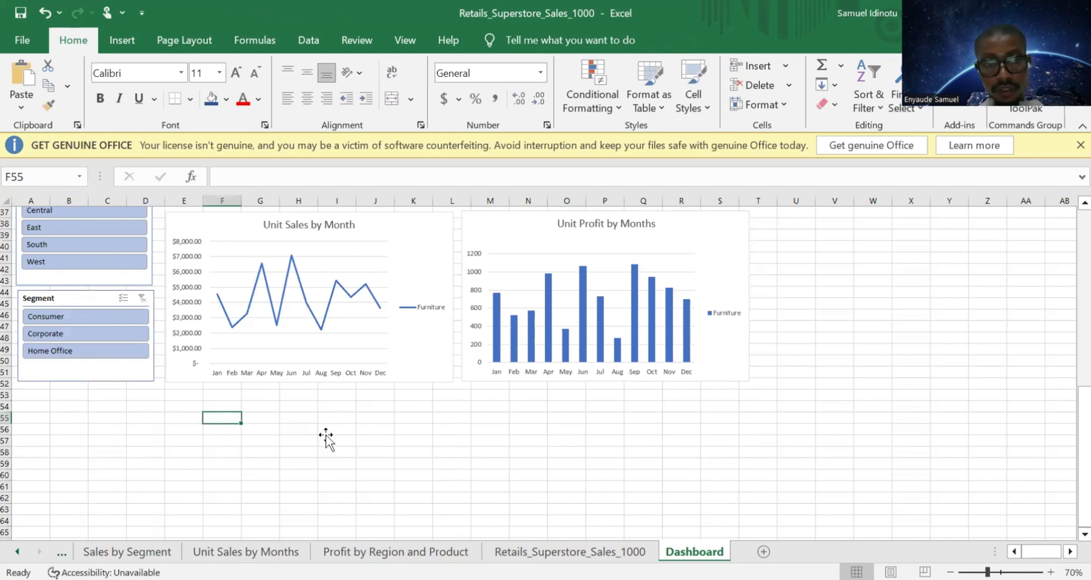
Step: Review the whole dashboard from the header to the lowest charts, checking the alignment of the charts, timeline and slicers
scroll(405, 462, "up", 12)
scroll(406, 452, "down", 5)
scroll(405, 451, "up", 5)
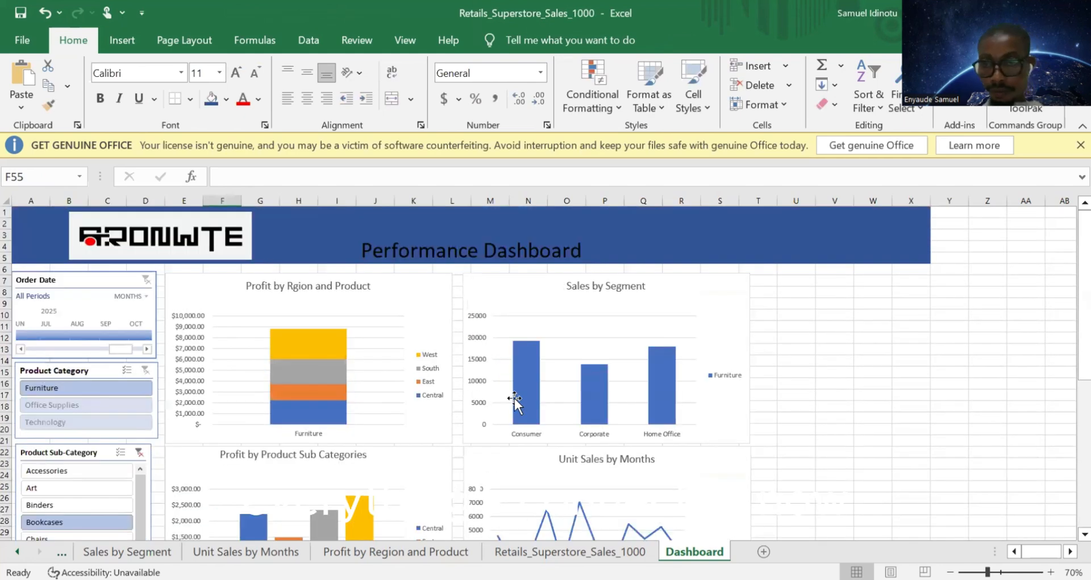
left_click(860, 416)
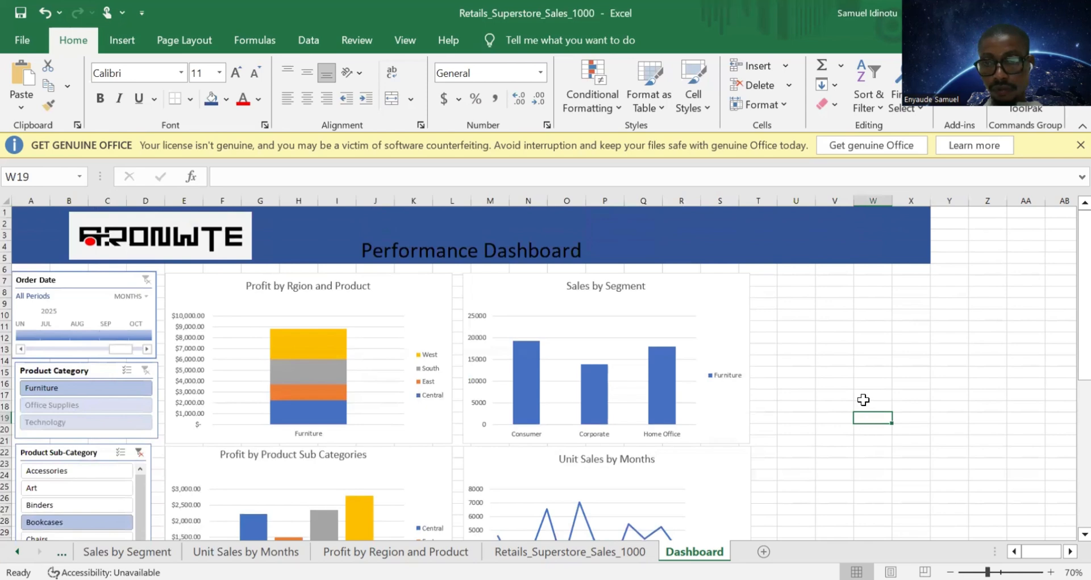
scroll(863, 399, "down", 1)
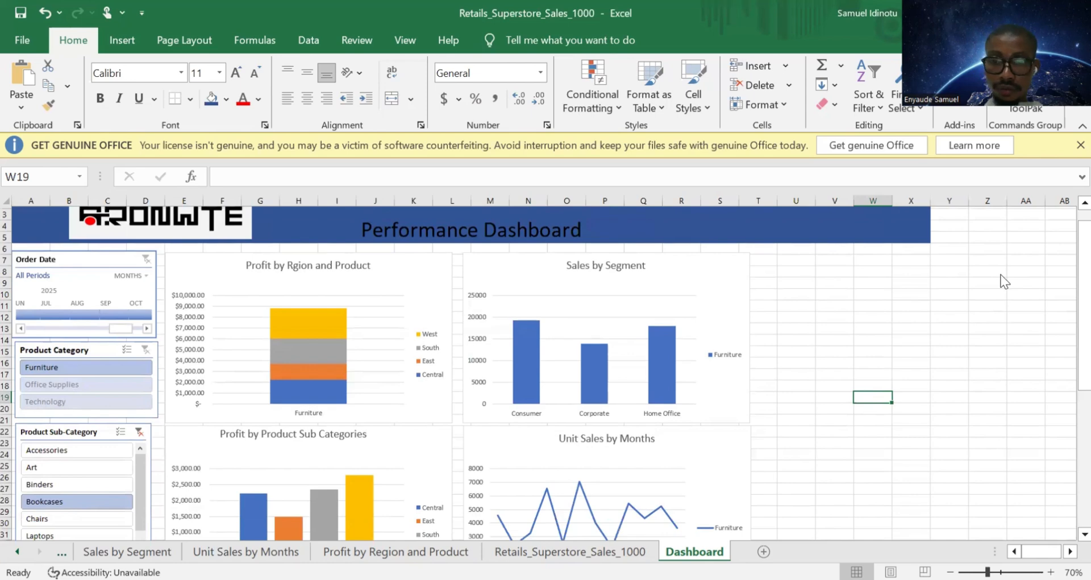
scroll(745, 348, "down", 6)
scroll(707, 341, "up", 7)
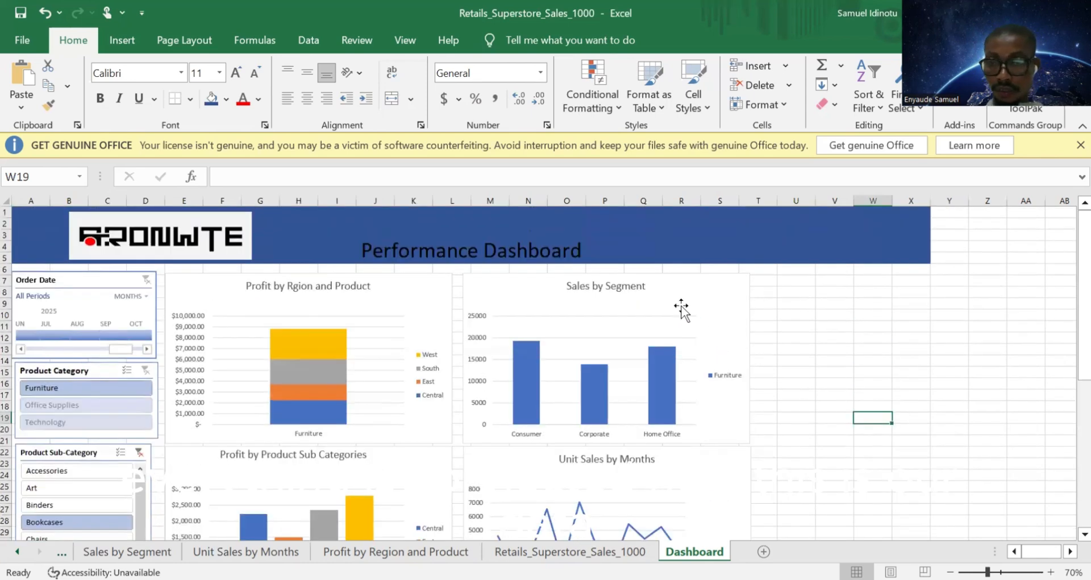
scroll(512, 360, "down", 10)
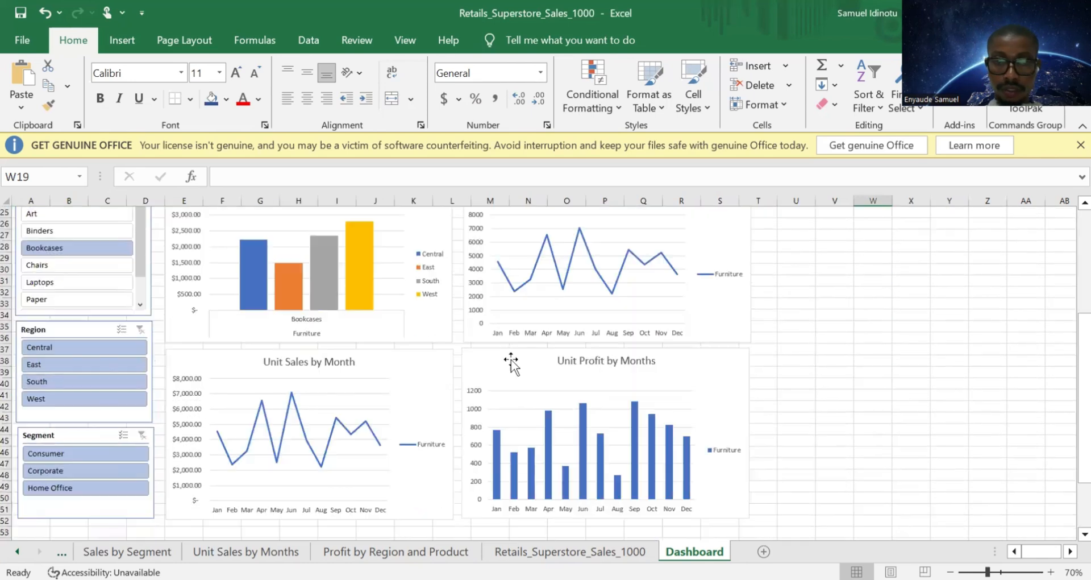
scroll(511, 363, "up", 6)
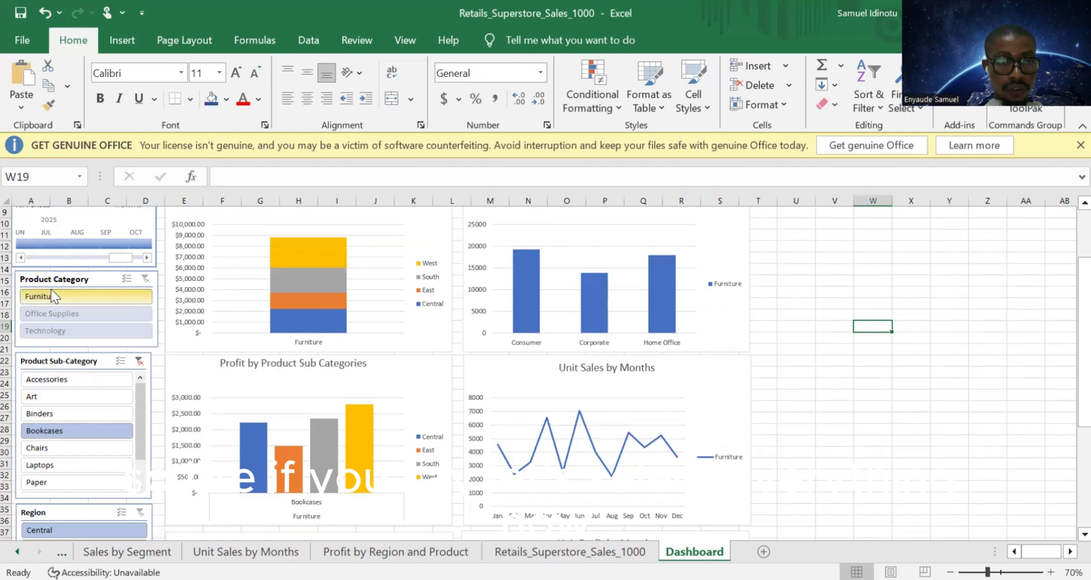
Step: Select the sub-categories from Accessories through Phones in the Product Sub-Category slicer
left_click_drag(52, 408, 61, 375)
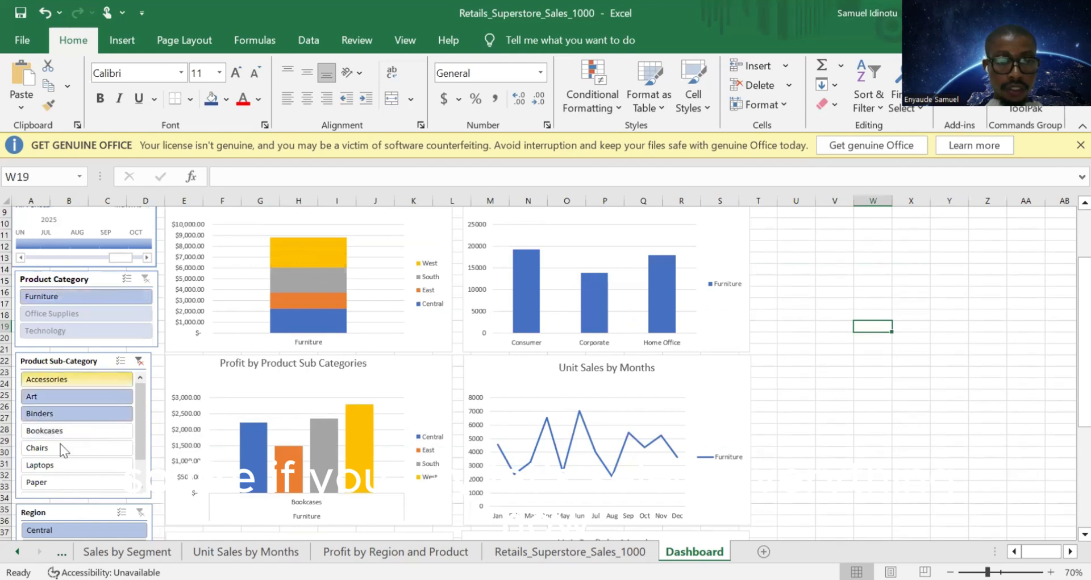
left_click_drag(60, 444, 64, 496)
scroll(67, 488, "down", 7)
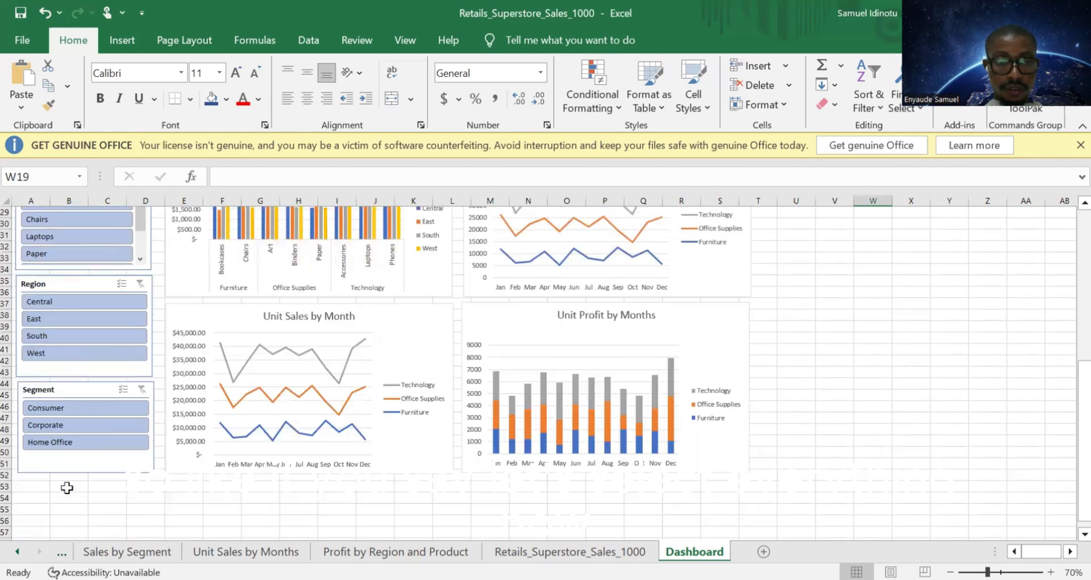
scroll(87, 462, "down", 2)
scroll(87, 462, "up", 11)
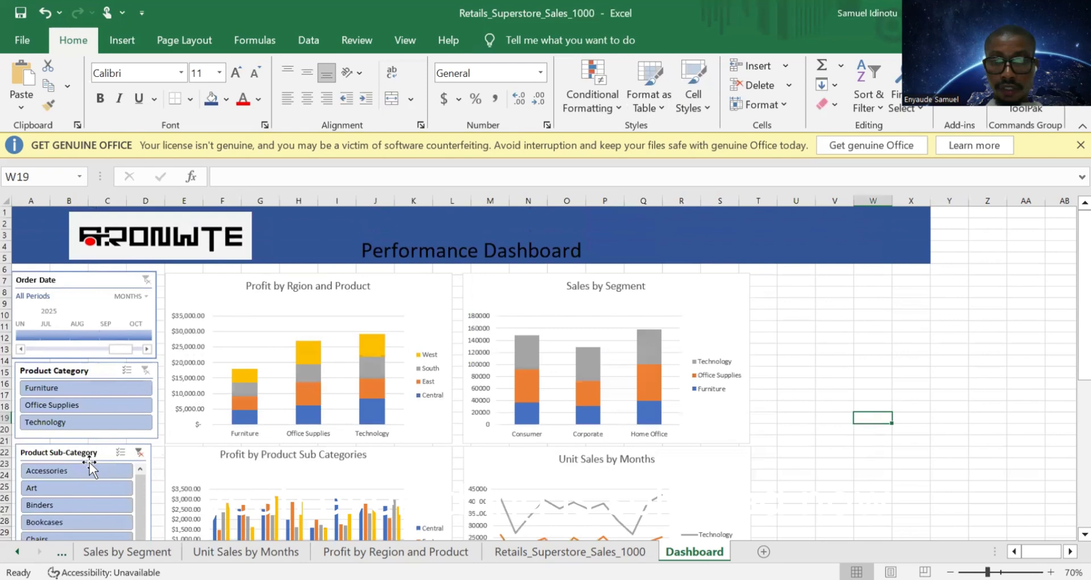
scroll(90, 463, "down", 1)
scroll(89, 463, "up", 1)
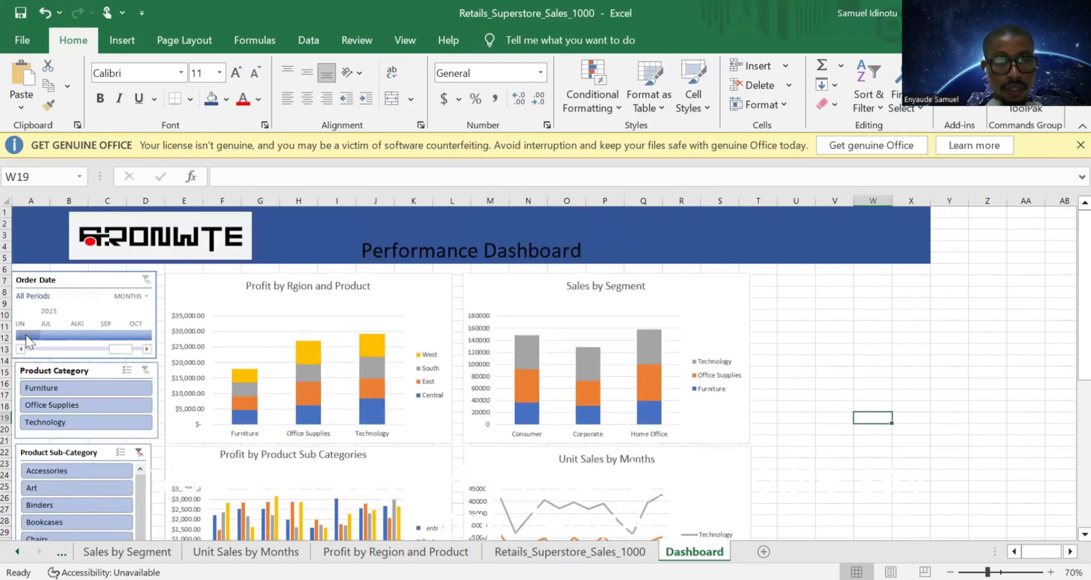
Step: Bring the start of 2024 into view on the Order Date timeline and filter the dashboard to January 2024
left_click_drag(102, 349, 8, 336)
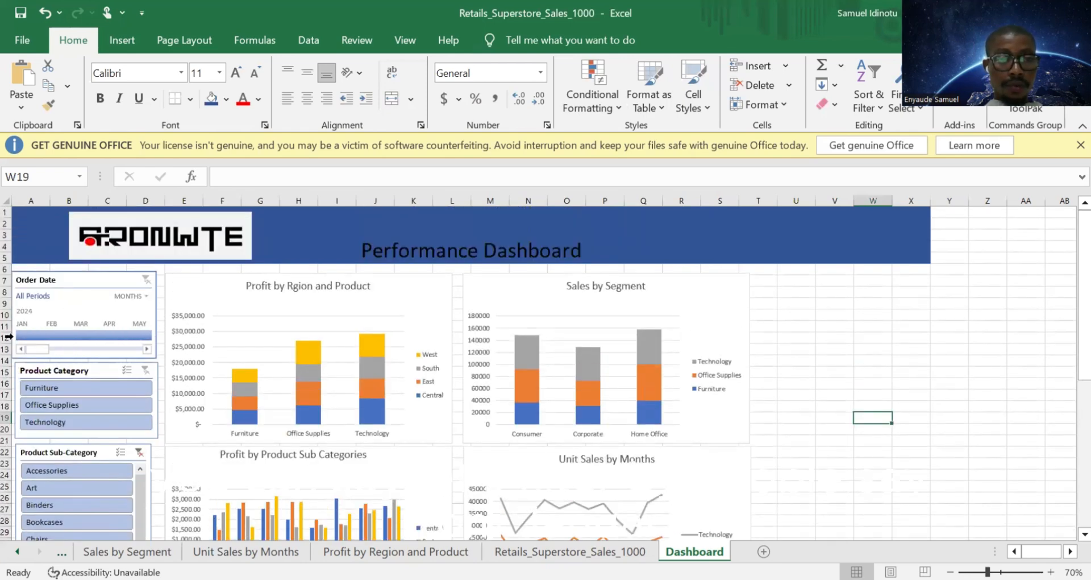
left_click(22, 321)
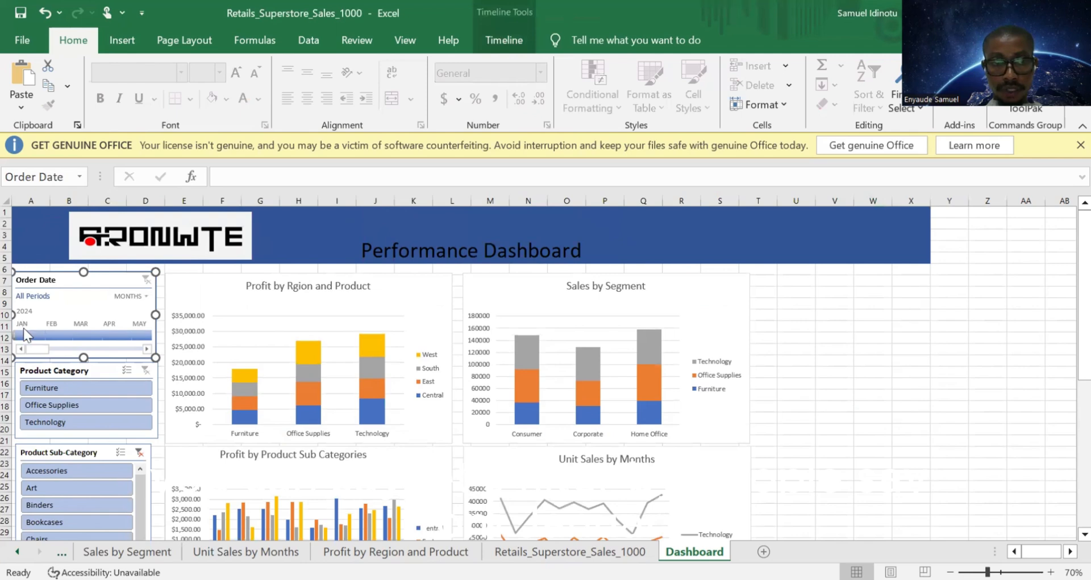
left_click(26, 335)
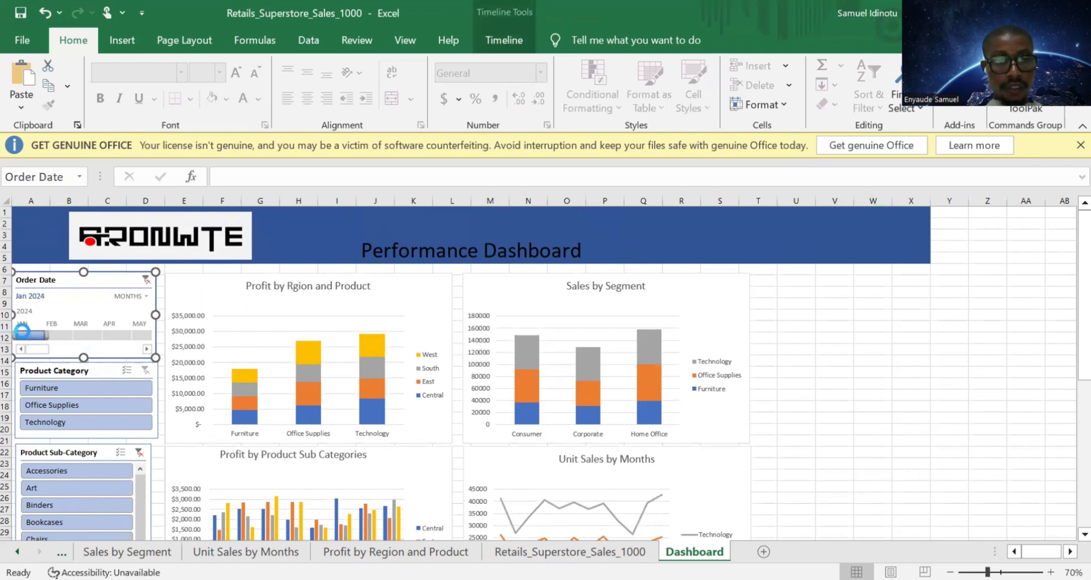
Step: Examine how each dashboard chart responds to the January 2024 filter, including the monthly unit sales and unit profit charts
scroll(377, 386, "down", 4)
scroll(379, 405, "down", 4)
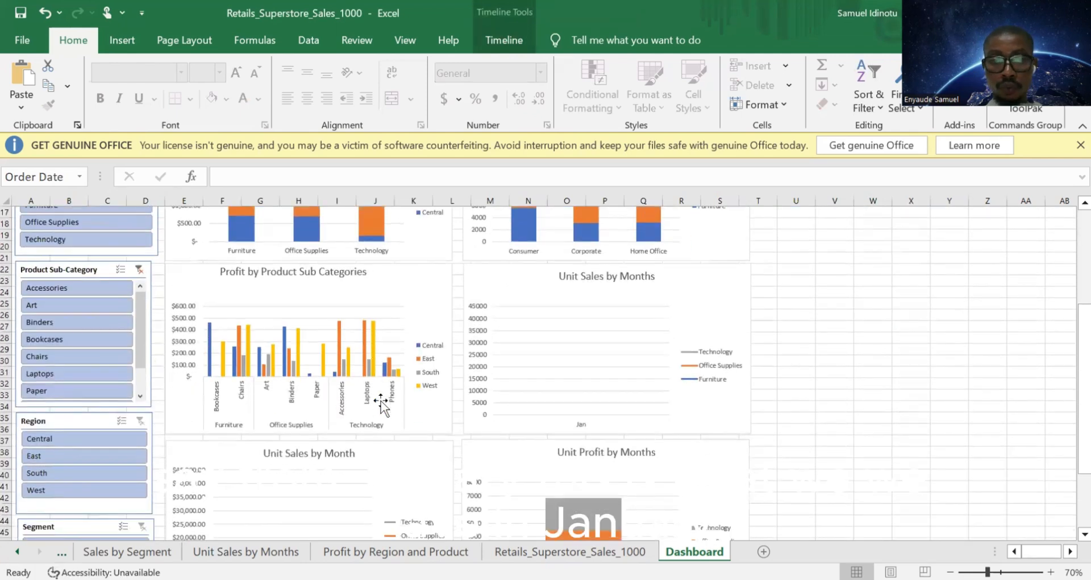
scroll(378, 401, "up", 8)
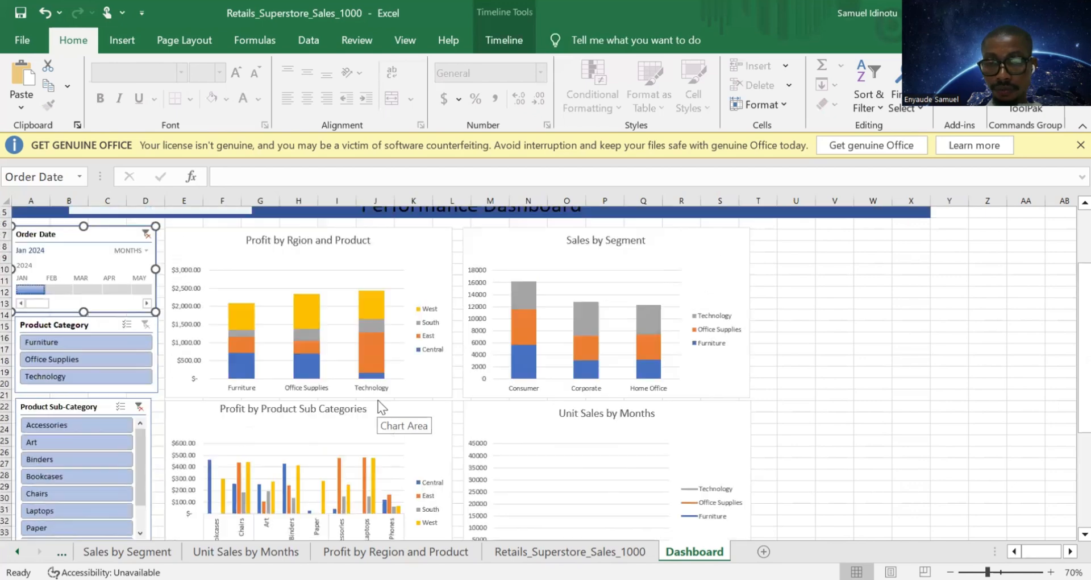
scroll(389, 388, "down", 3)
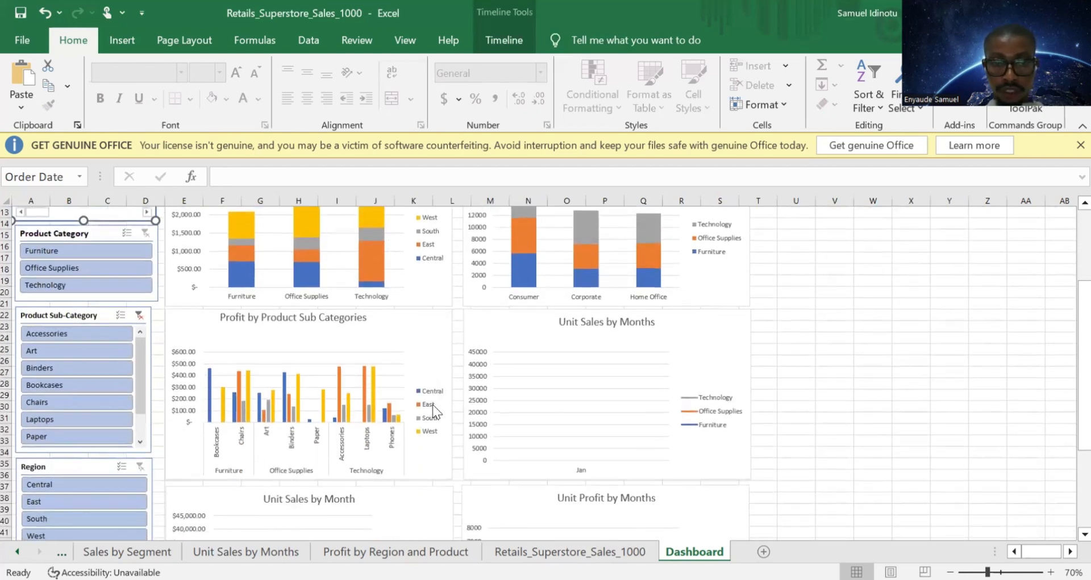
scroll(322, 469, "down", 2)
scroll(321, 469, "down", 3)
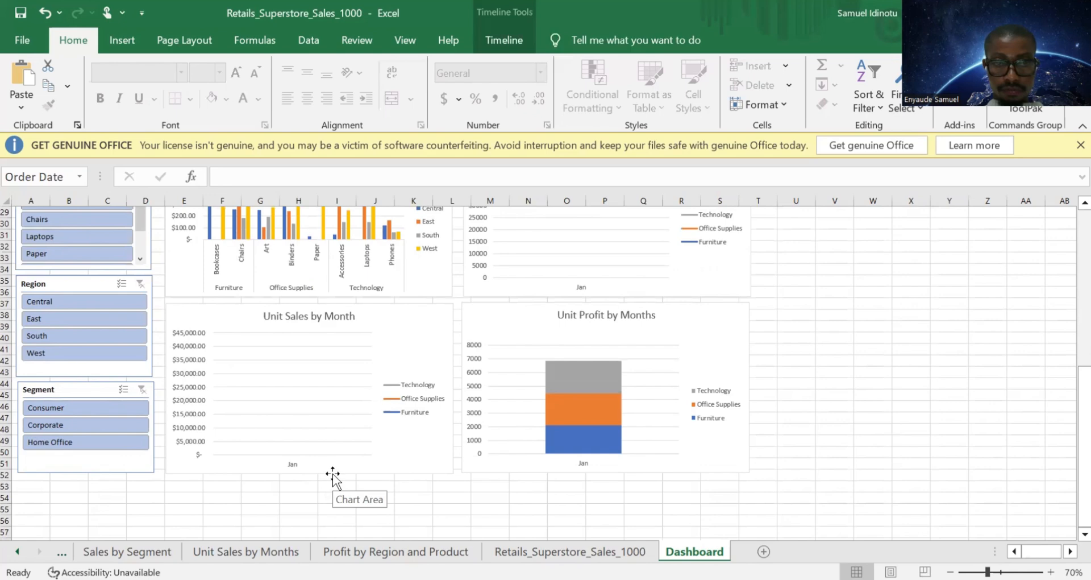
scroll(334, 478, "up", 8)
scroll(335, 480, "down", 2)
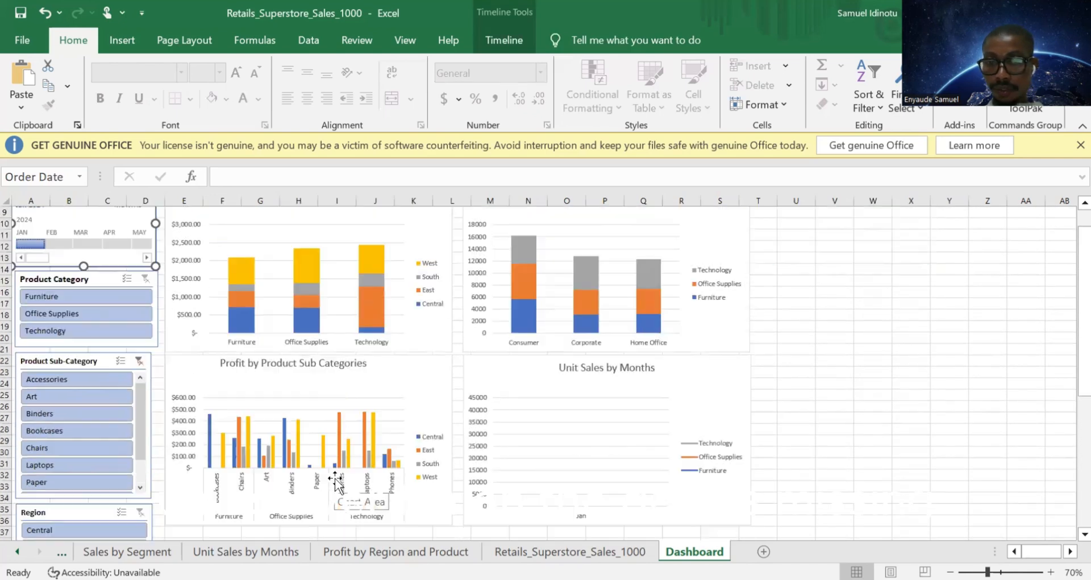
scroll(336, 483, "down", 1)
scroll(335, 482, "down", 3)
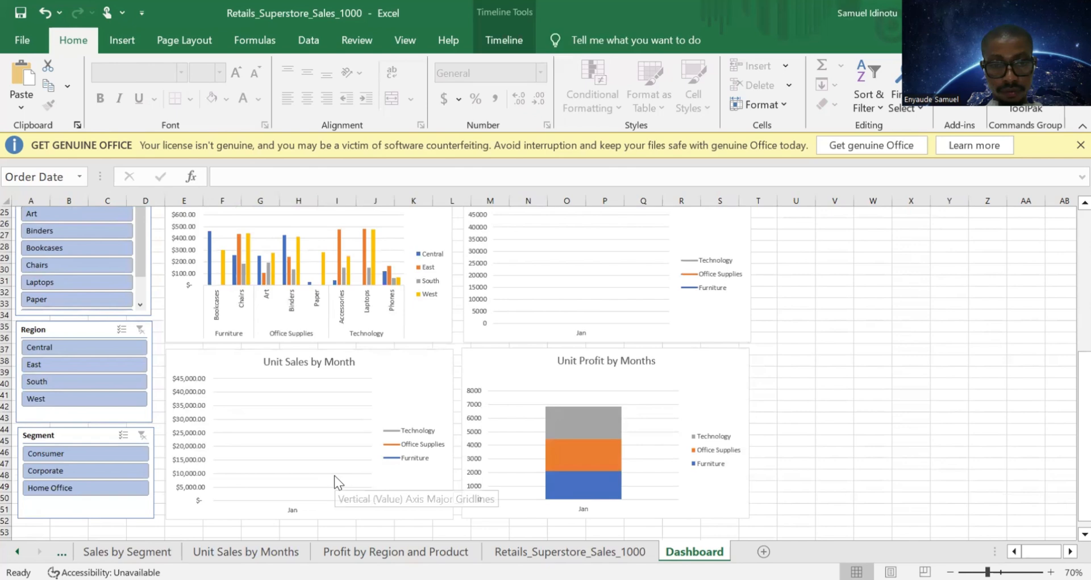
scroll(334, 475, "up", 4)
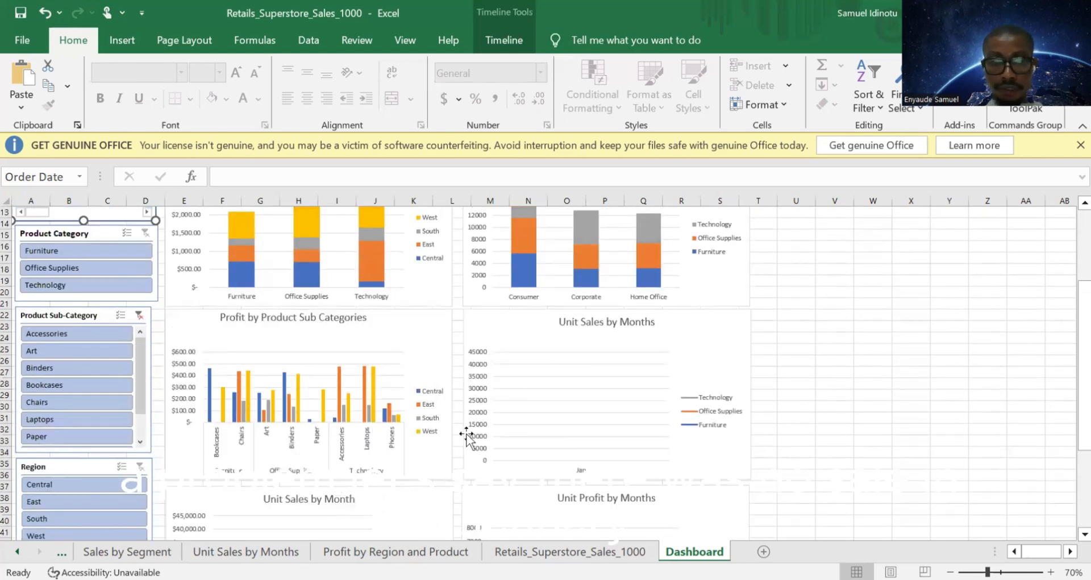
scroll(153, 433, "down", 1)
scroll(231, 419, "up", 4)
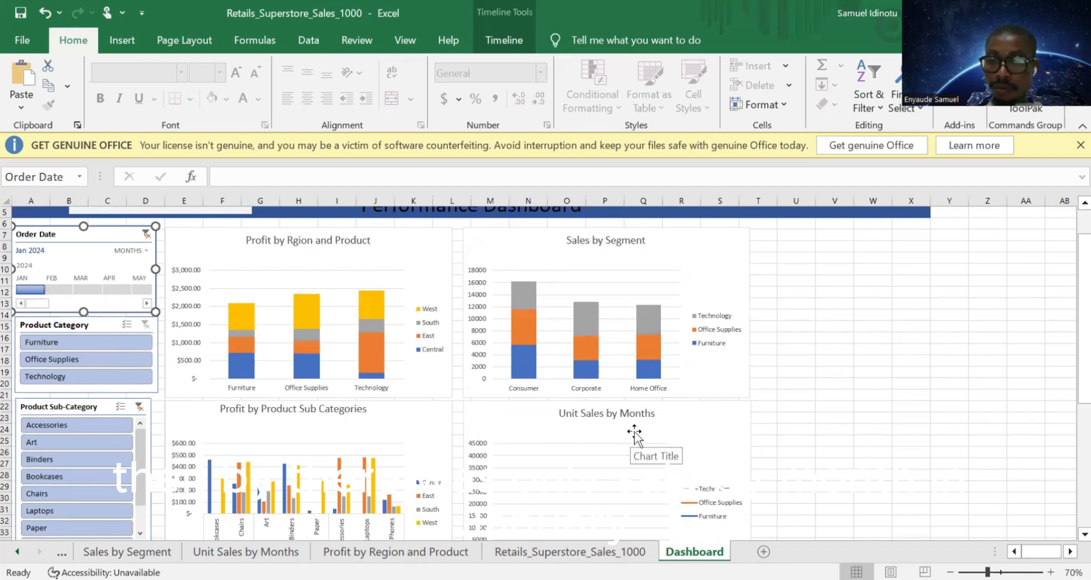
scroll(634, 435, "down", 4)
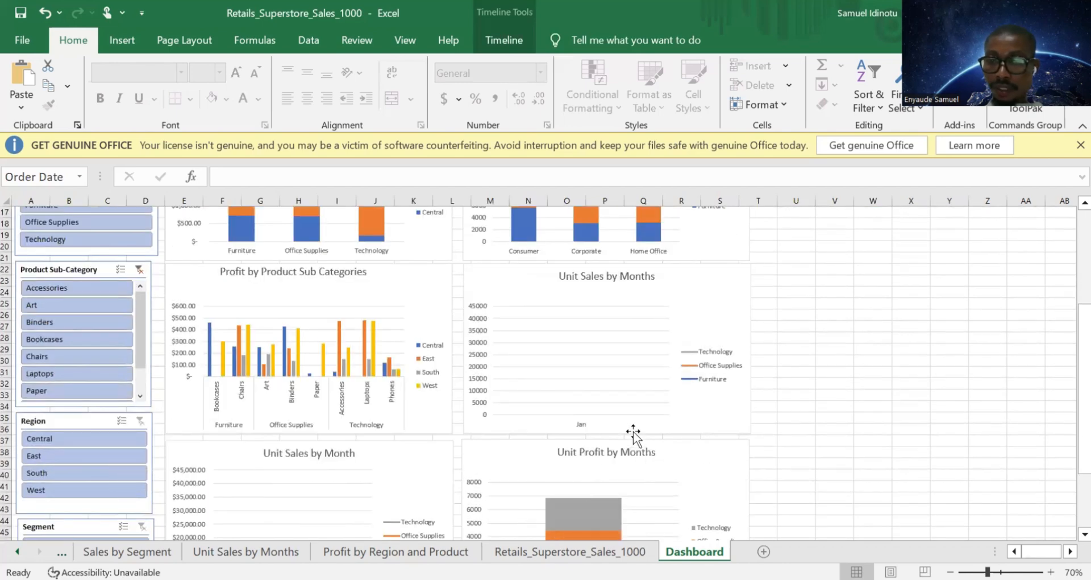
scroll(451, 438, "down", 3)
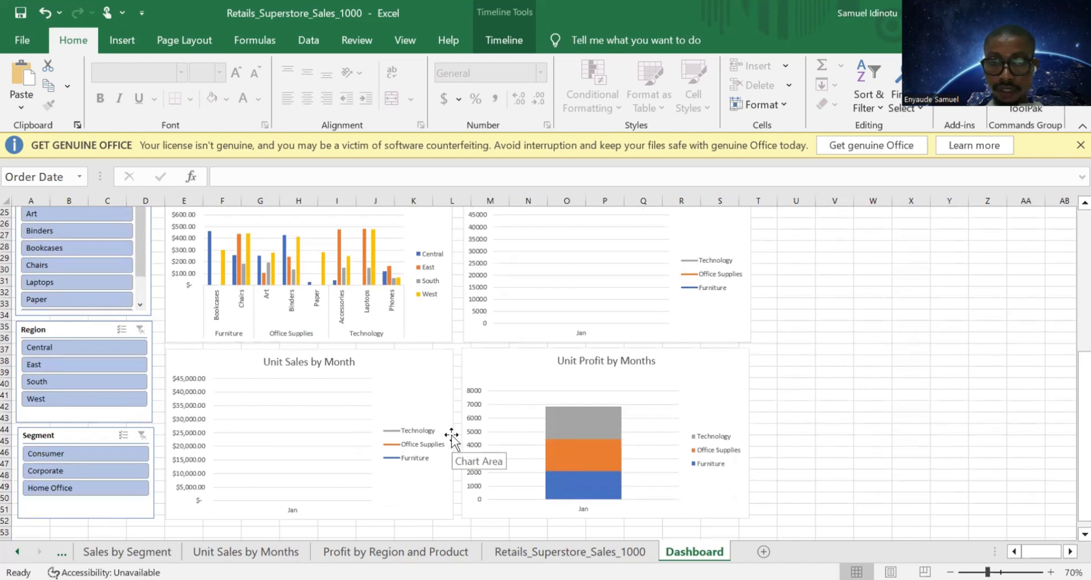
scroll(43, 419, "down", 7)
scroll(42, 419, "up", 7)
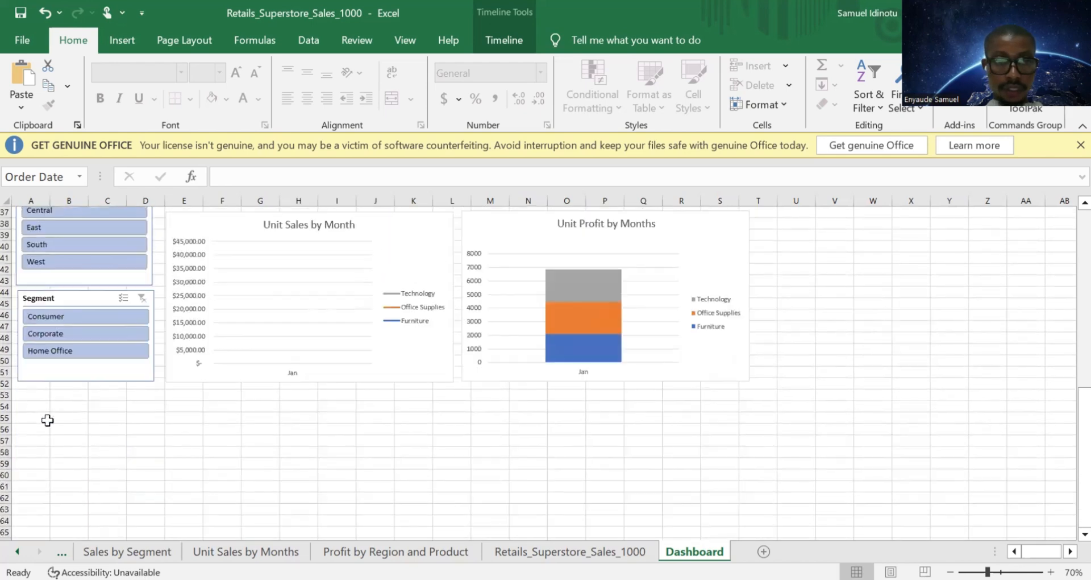
scroll(50, 419, "up", 8)
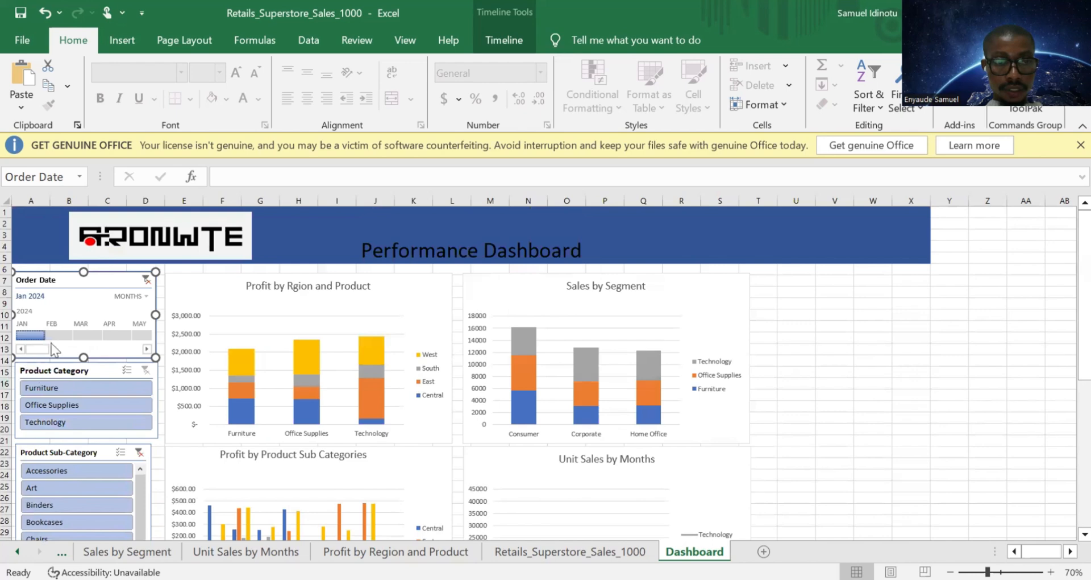
Step: Filter the dashboard to February 2024 with the Order Date timeline
left_click(59, 335)
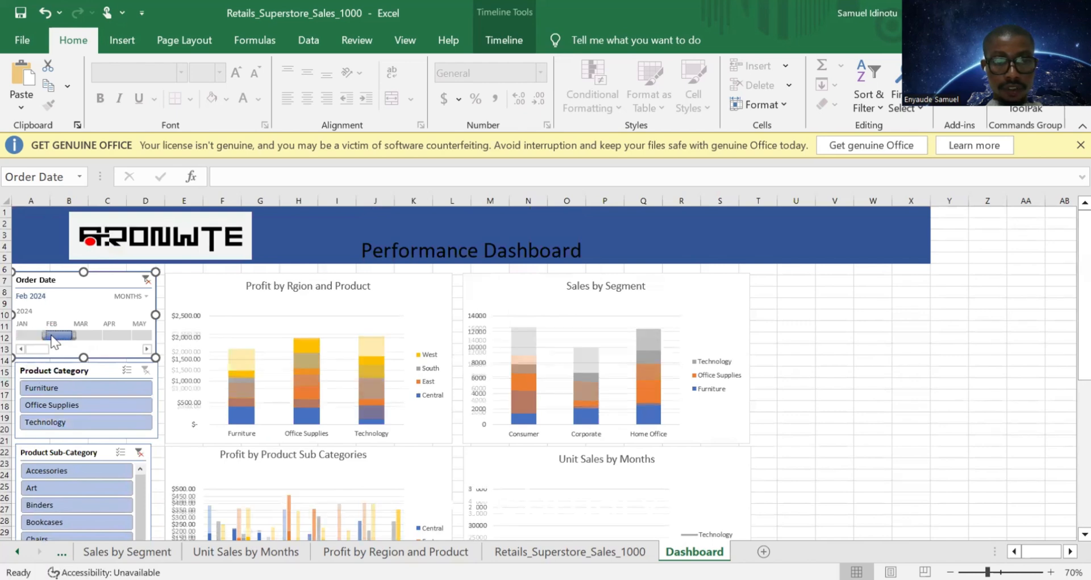
scroll(530, 402, "down", 13)
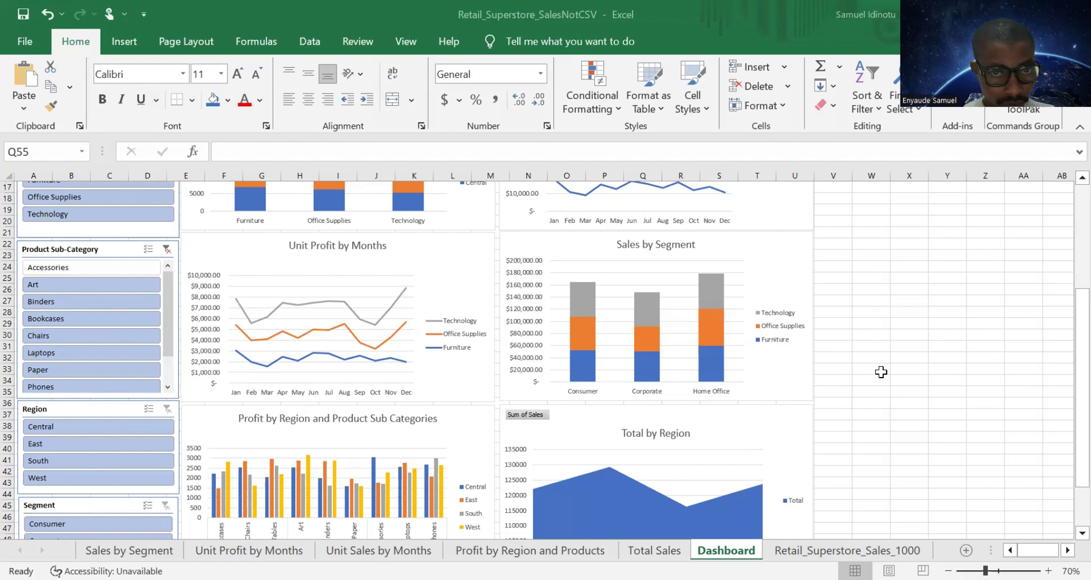
Step: Look through the charts and slicers of the Performance Dashboard in the Retail_Superstore_SalesNotCSV workbook
scroll(884, 387, "up", 5)
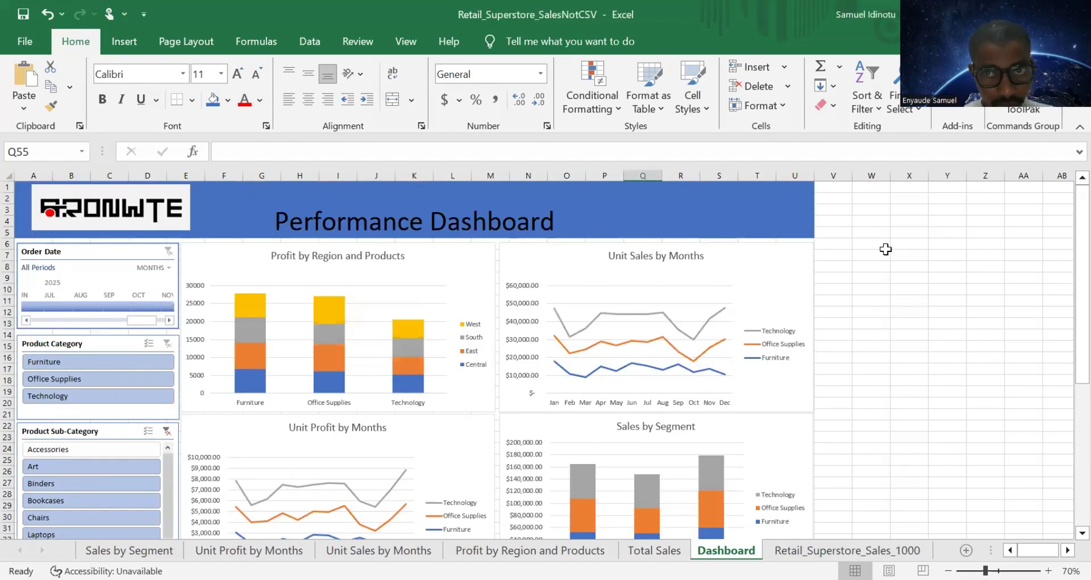
left_click(921, 393)
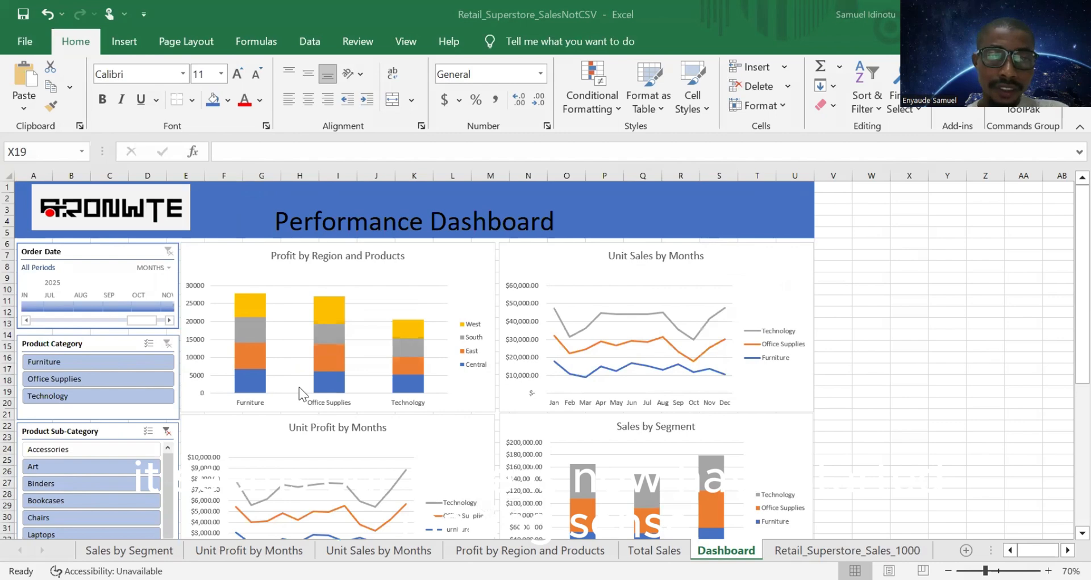
scroll(341, 308, "down", 9)
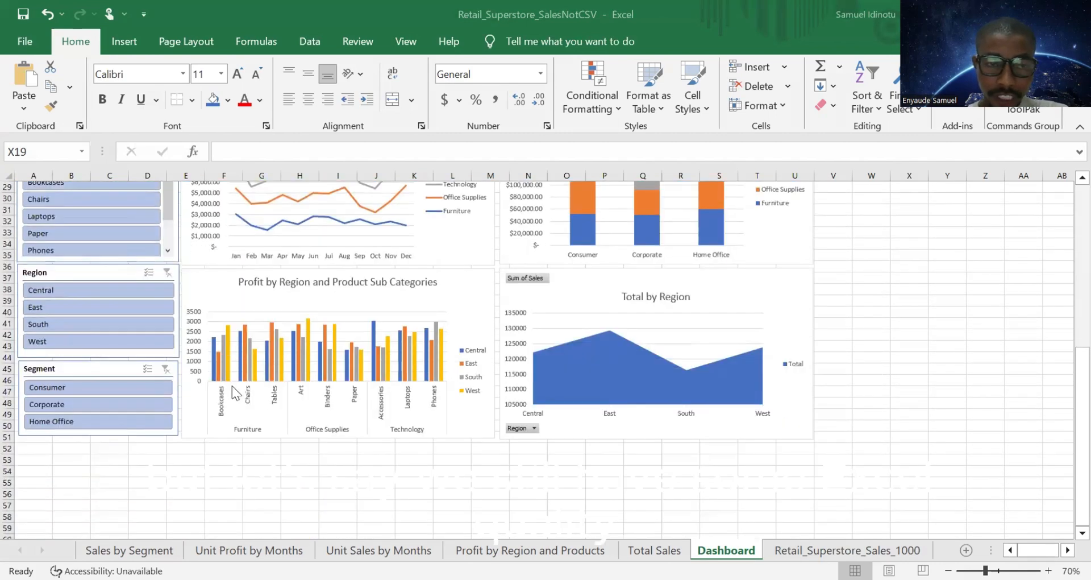
scroll(227, 381, "up", 6)
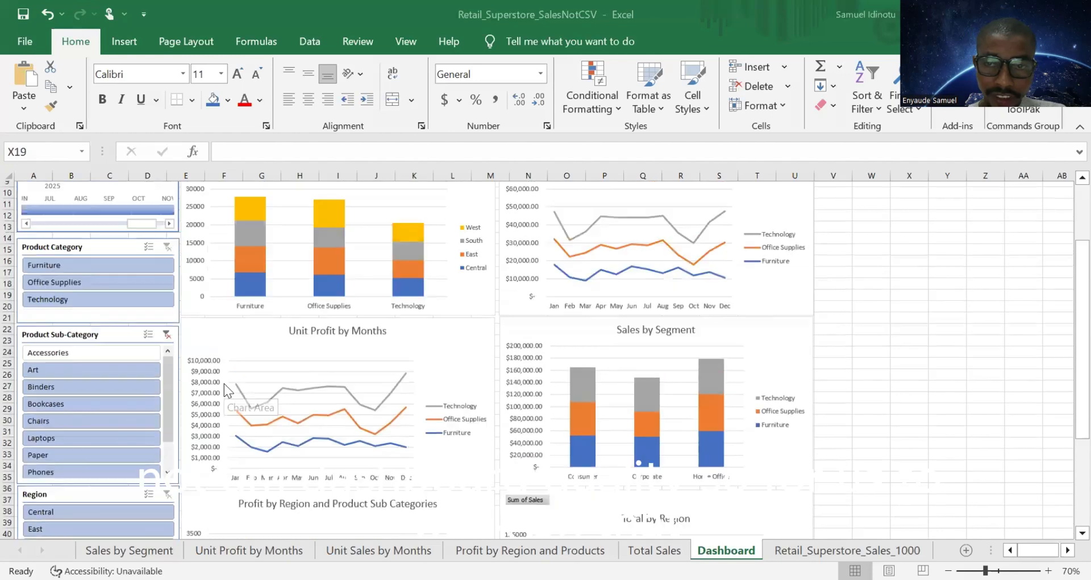
Step: Hide the gridlines on the Dashboard sheet
scroll(223, 384, "up", 3)
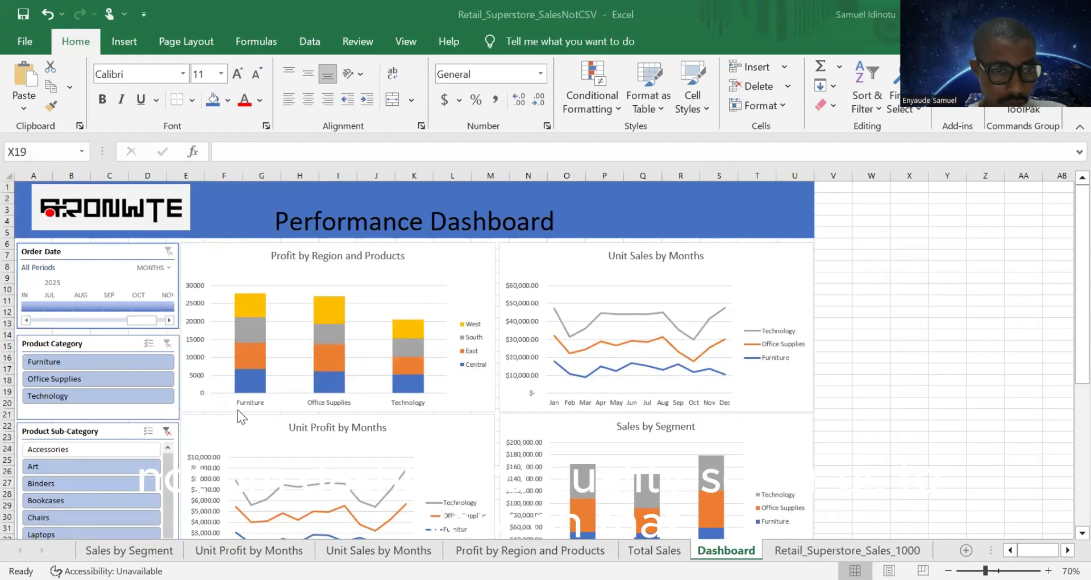
scroll(242, 421, "down", 5)
scroll(312, 386, "up", 5)
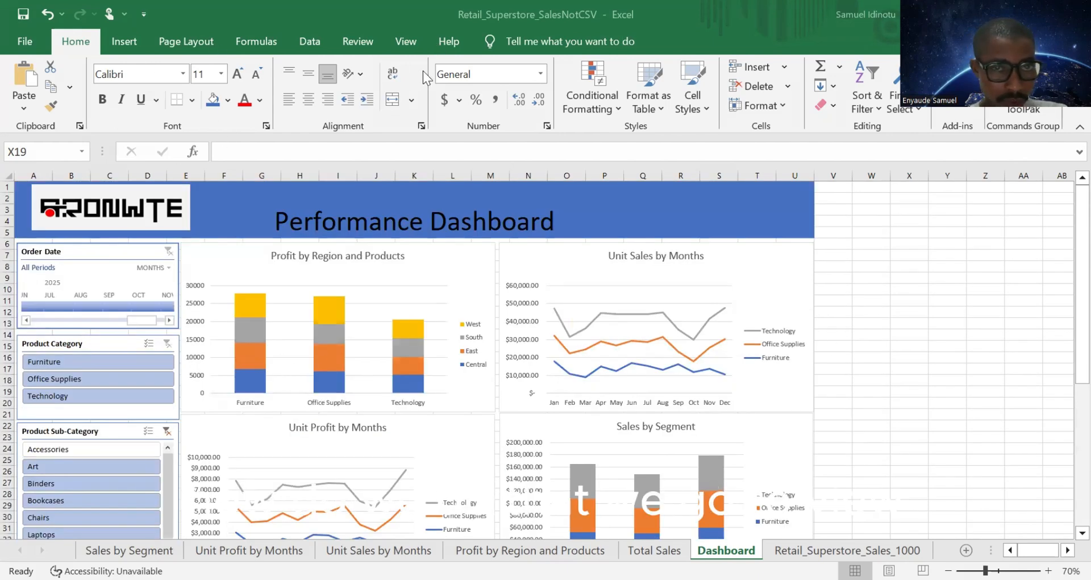
left_click(408, 40)
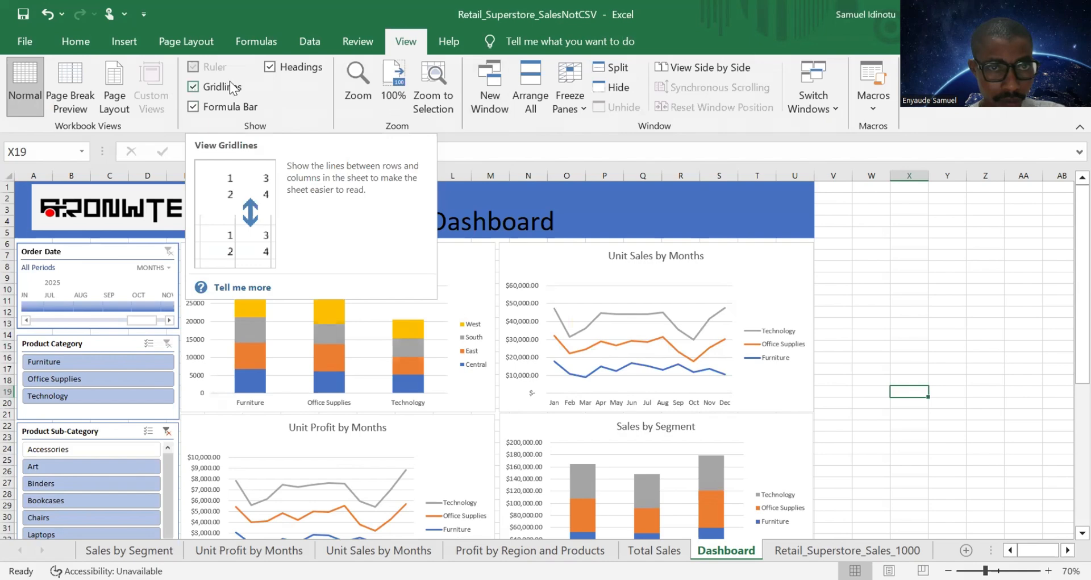
left_click(193, 89)
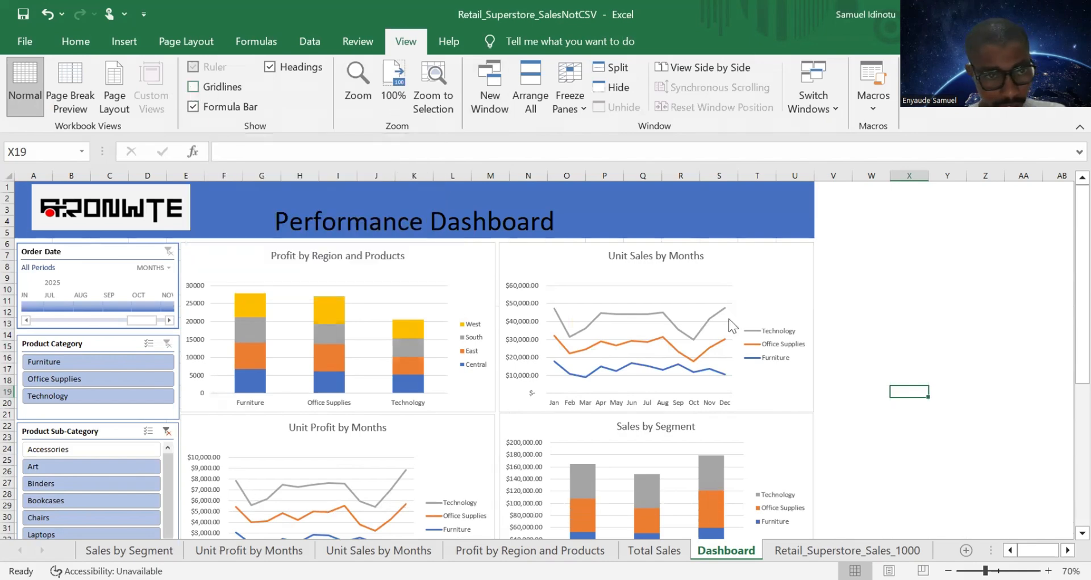
Step: Hide the row and column headings on the Dashboard sheet
scroll(728, 318, "down", 12)
scroll(719, 306, "up", 4)
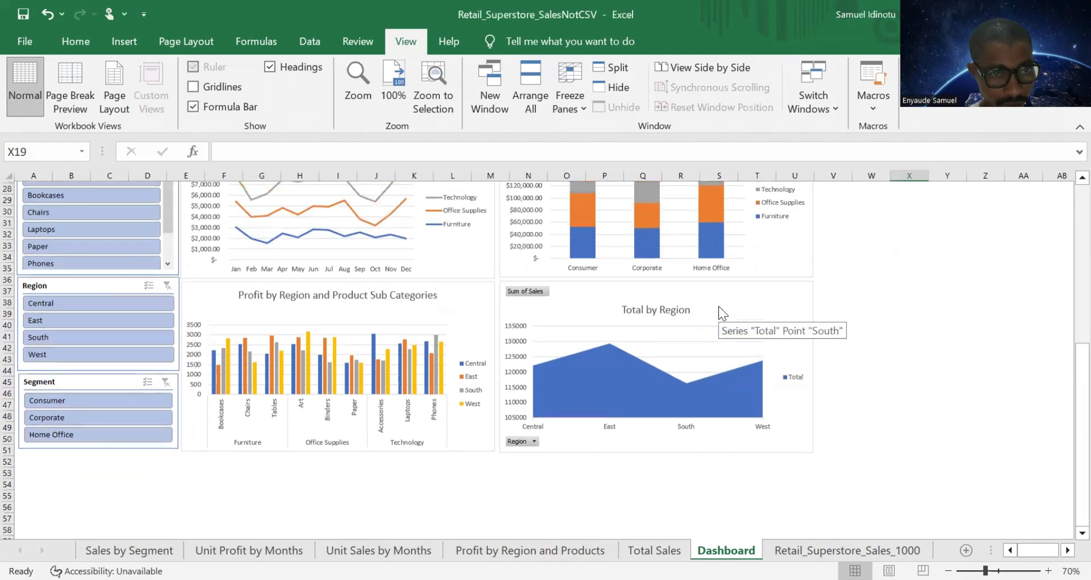
scroll(291, 415, "up", 3)
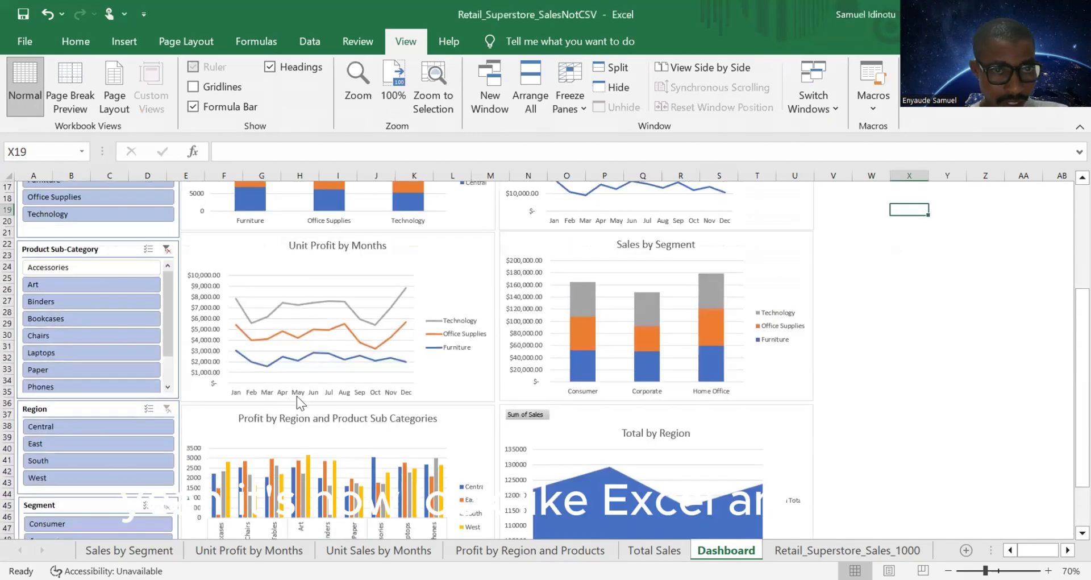
scroll(297, 396, "up", 3)
scroll(299, 393, "up", 2)
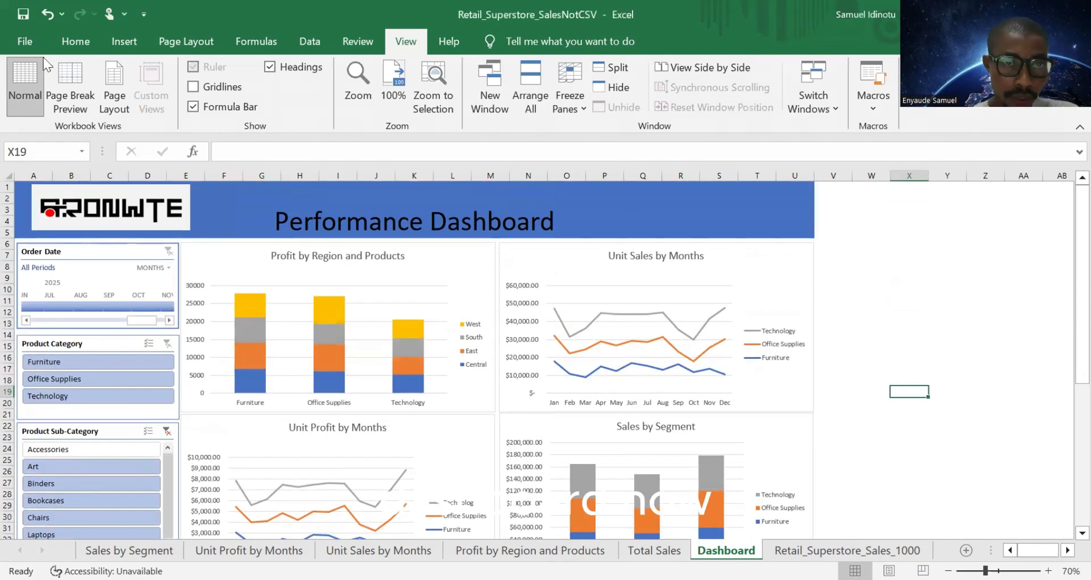
left_click(269, 67)
Step: Examine the dashboard's layout without gridlines and headings, from the title banner down to the Segment slicer and Total by Region chart
scroll(319, 353, "down", 6)
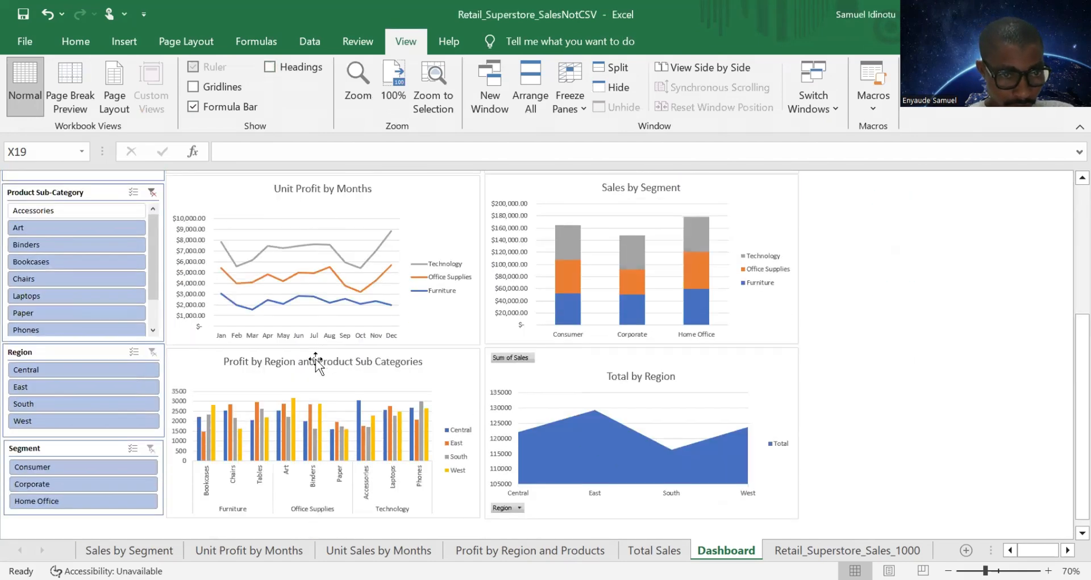
scroll(315, 359, "down", 5)
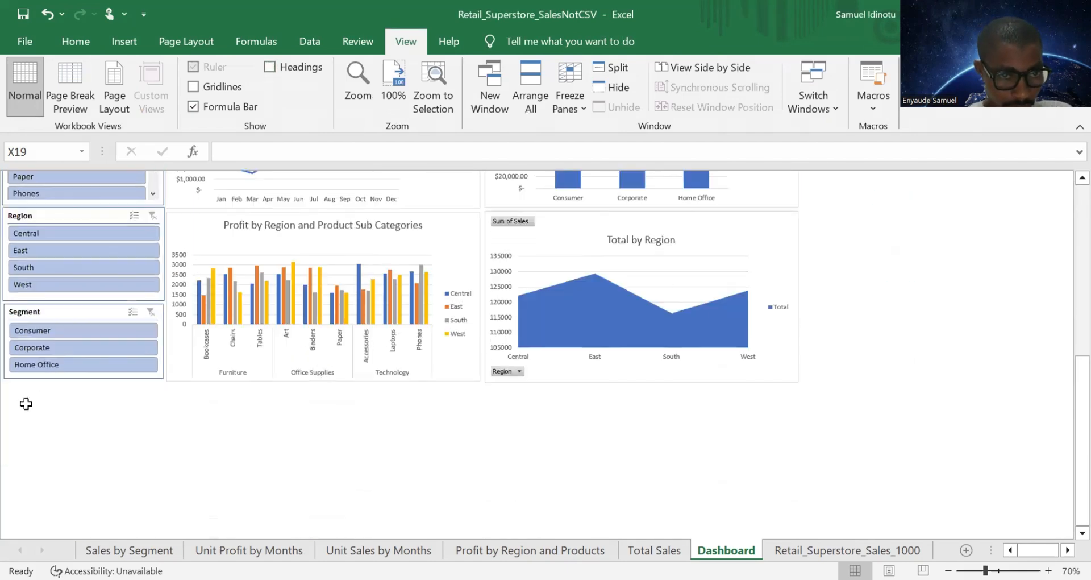
left_click(105, 311)
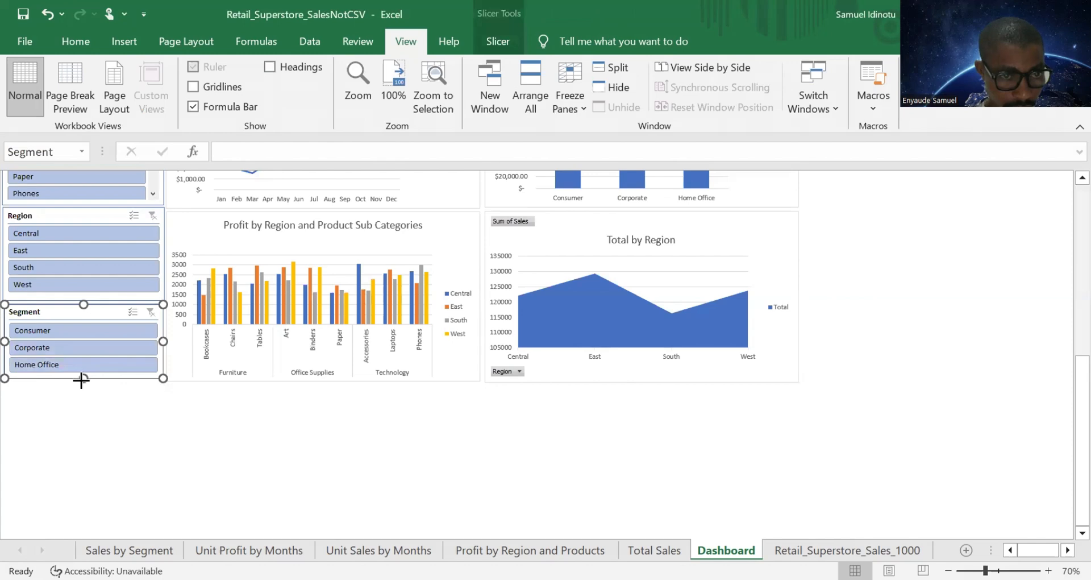
left_click(361, 446)
scroll(414, 441, "up", 10)
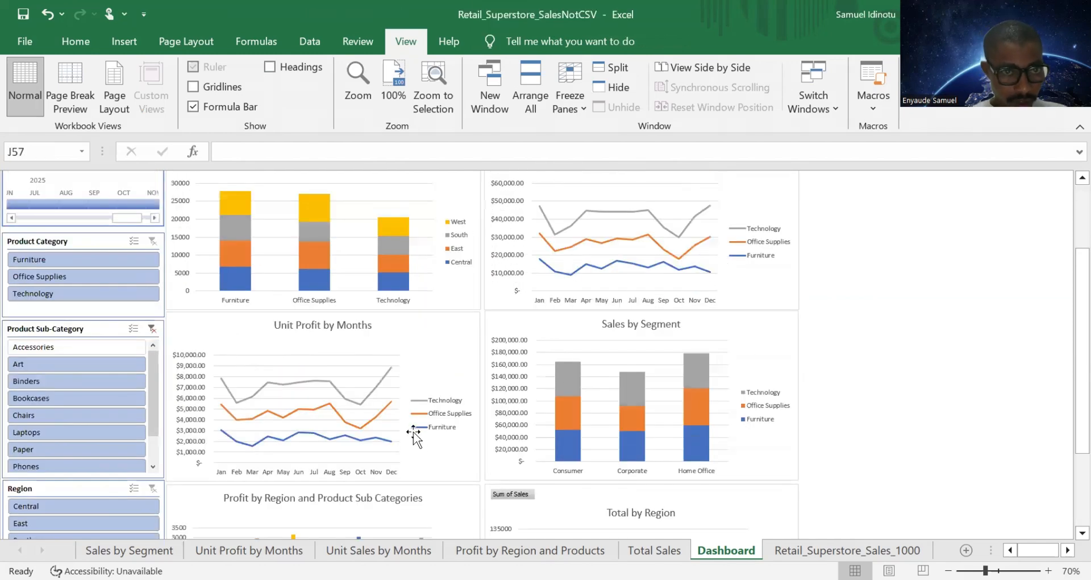
scroll(414, 436, "up", 3)
scroll(318, 443, "down", 5)
scroll(318, 446, "up", 5)
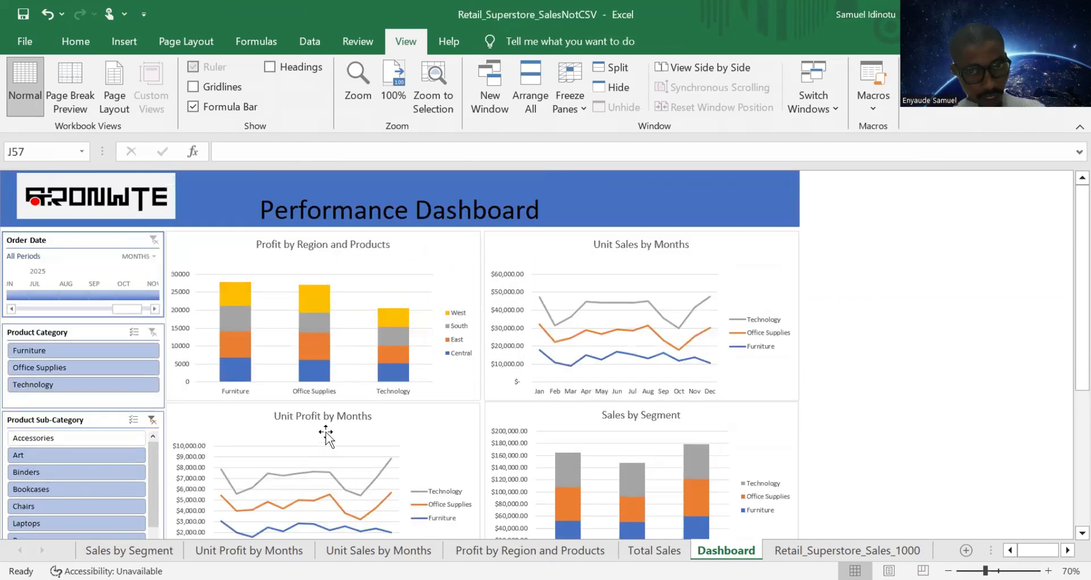
scroll(345, 406, "down", 4)
scroll(344, 406, "up", 4)
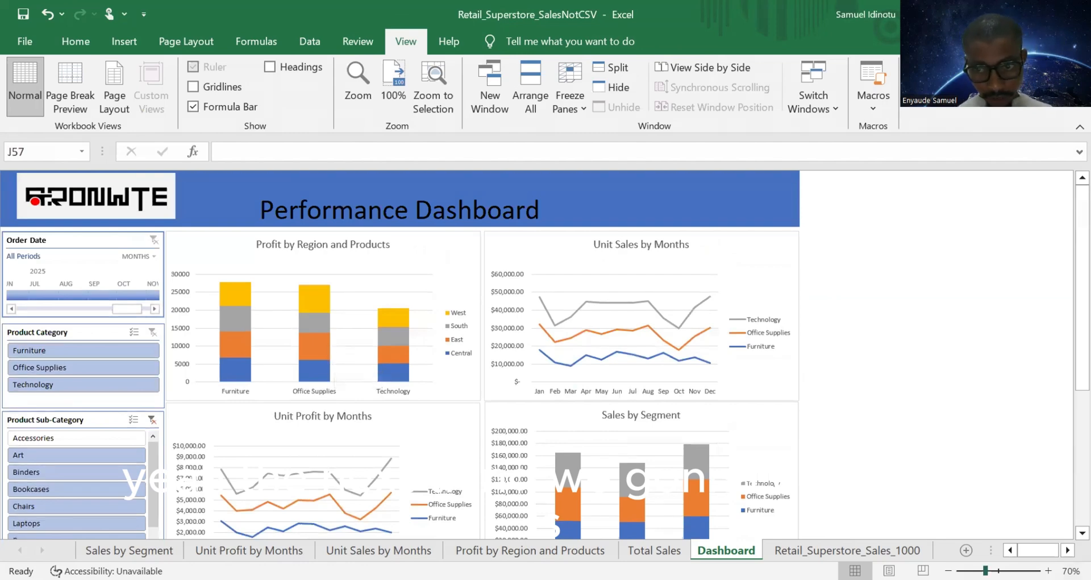
Step: Set the Dashboard sheet's zoom to 80% and check that the charts and slicers fit well
left_click(949, 570)
left_click(1048, 570)
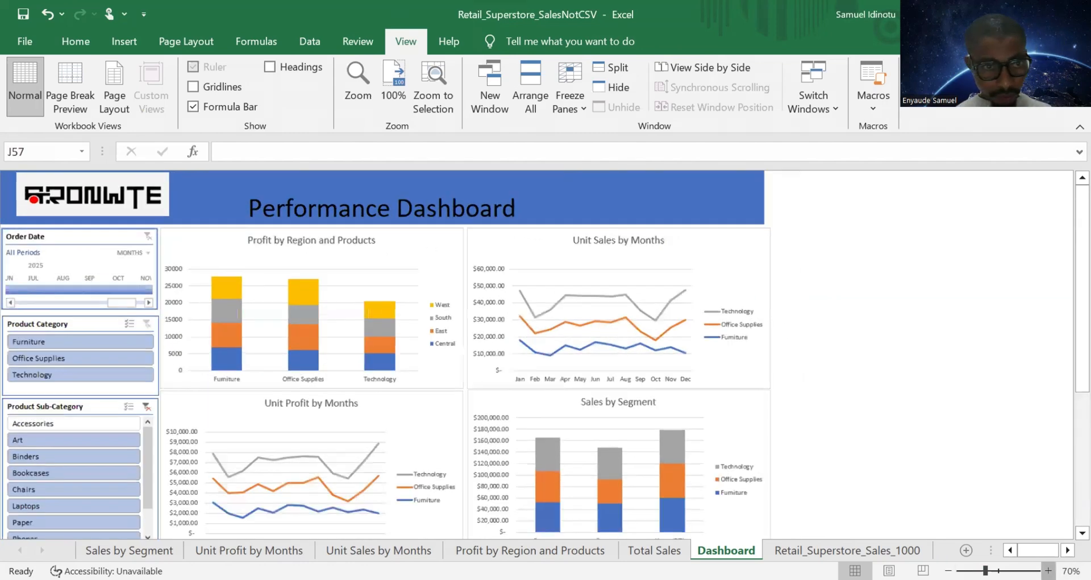
left_click(1049, 570)
left_click(1048, 570)
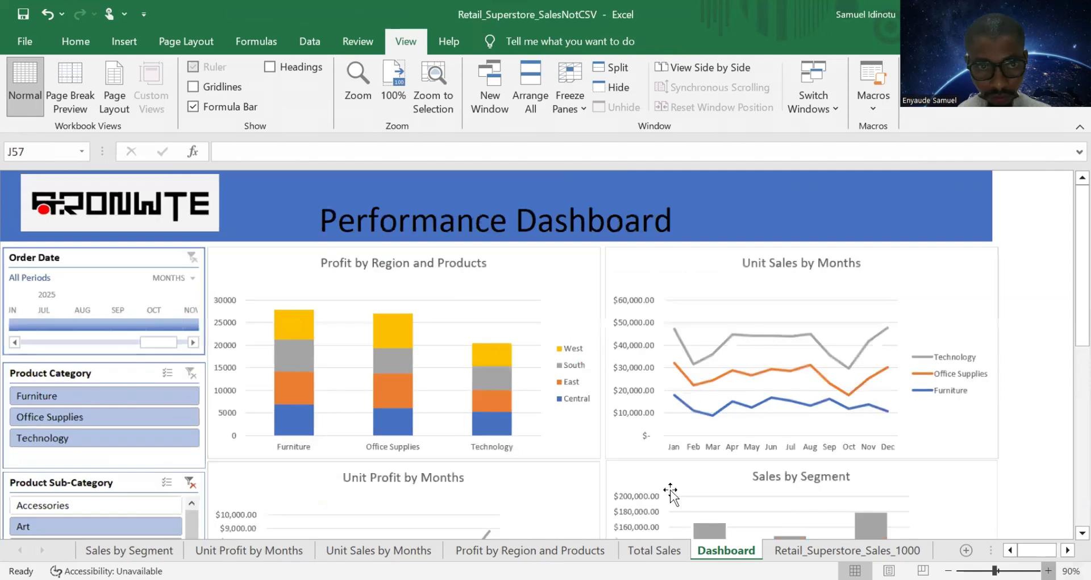
scroll(483, 460, "down", 8)
scroll(458, 453, "up", 6)
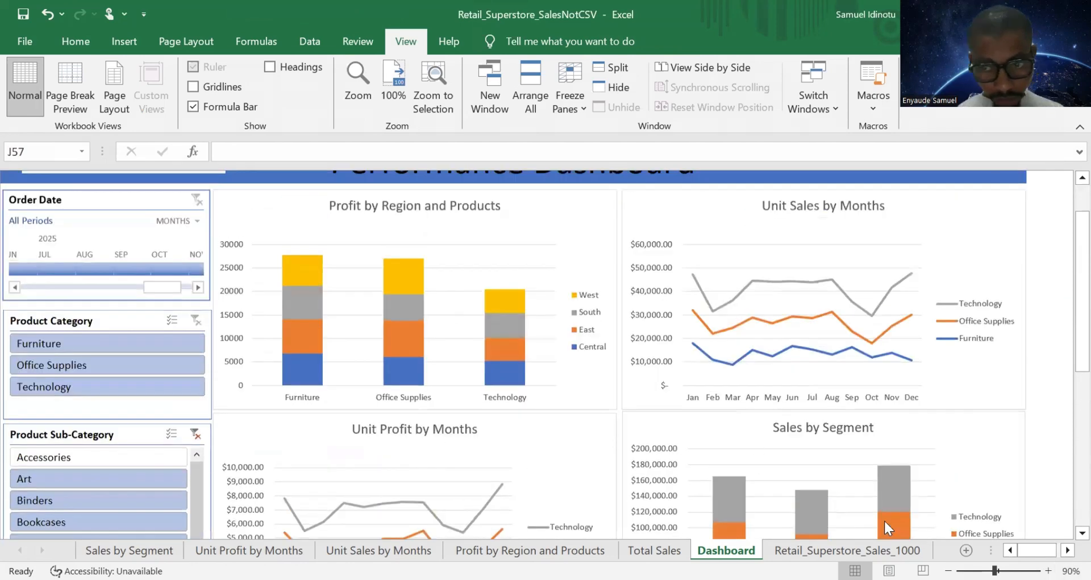
left_click(947, 571)
scroll(469, 419, "down", 7)
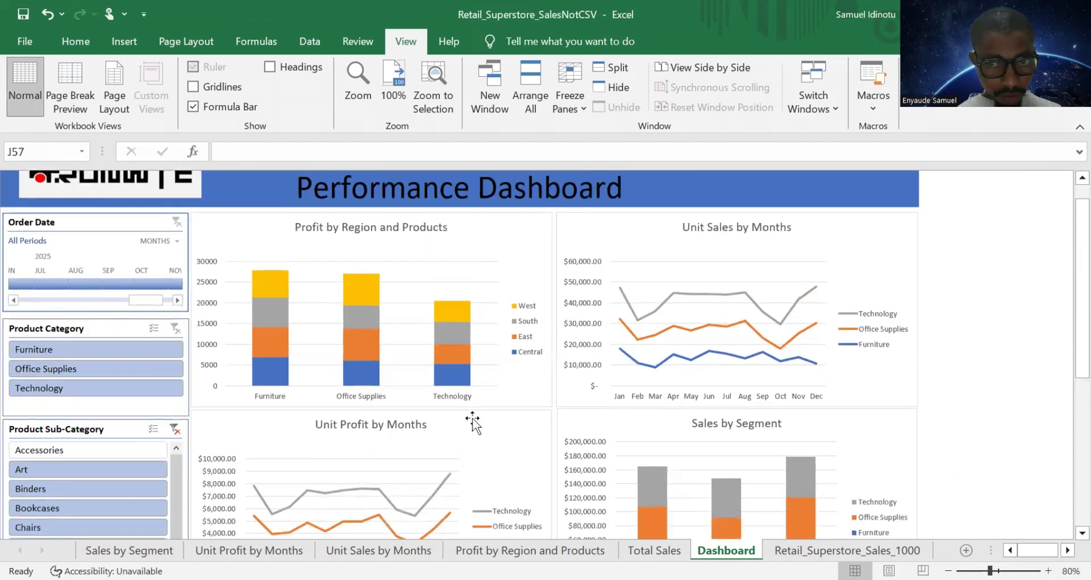
scroll(244, 378, "down", 3)
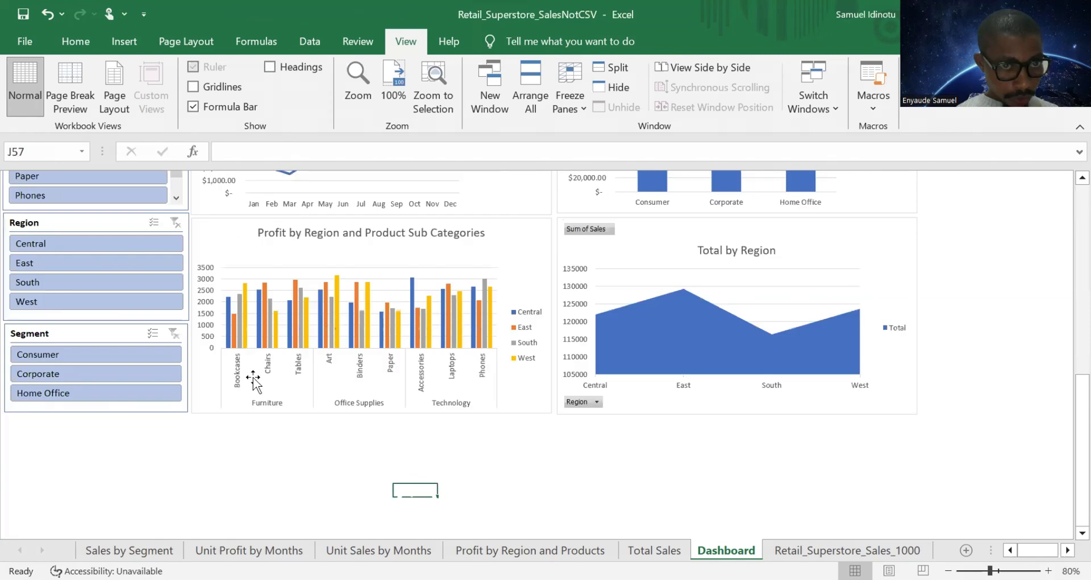
scroll(247, 369, "up", 8)
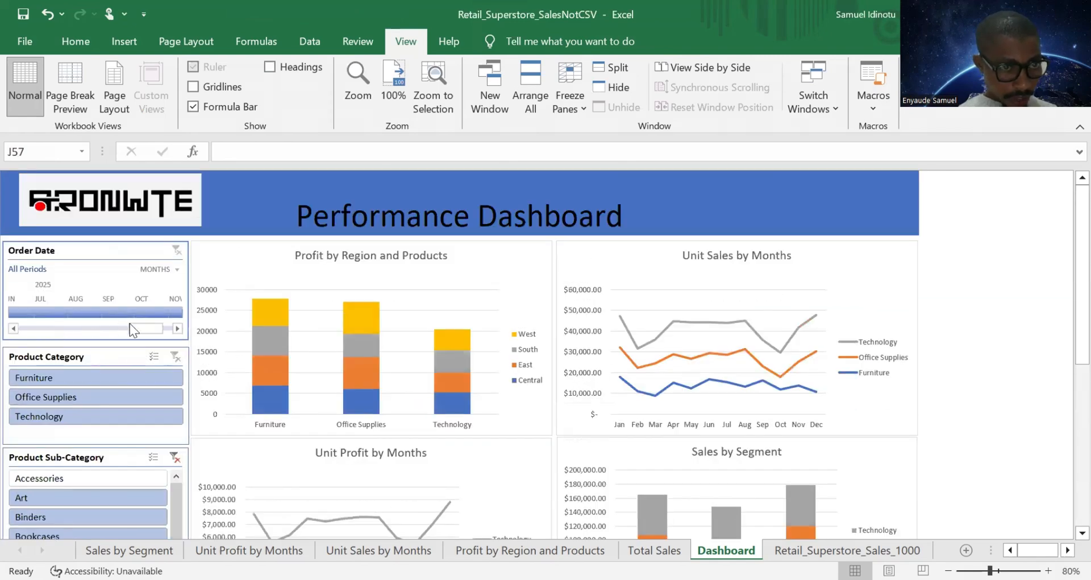
Step: Bring the start of 2024 into view on the Order Date timeline, filter to January 2024 and check which charts respond
left_click_drag(68, 311, 18, 312)
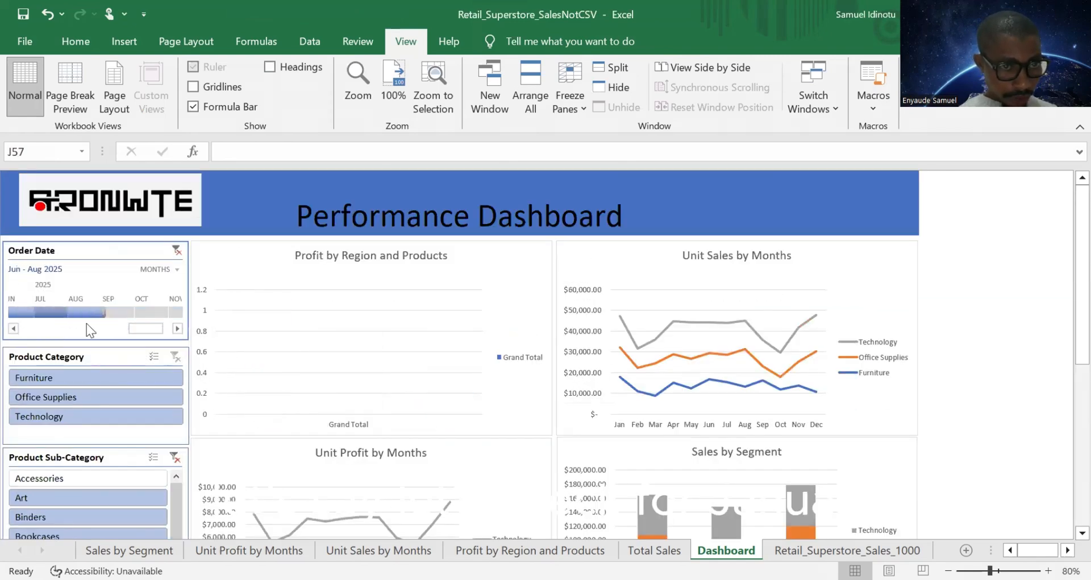
left_click_drag(144, 329, 13, 331)
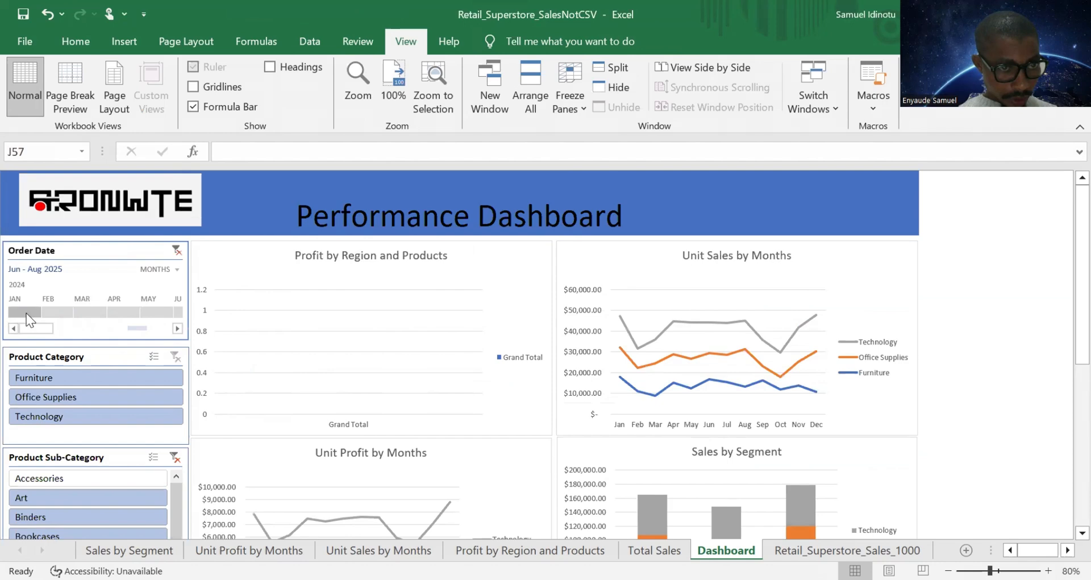
left_click(26, 312)
scroll(349, 370, "down", 5)
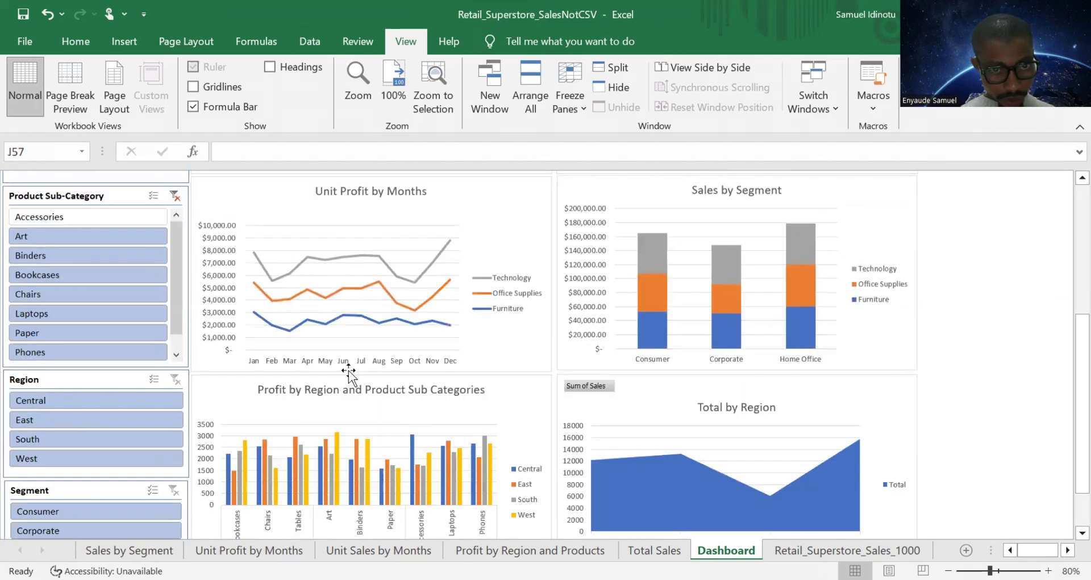
scroll(349, 372, "up", 4)
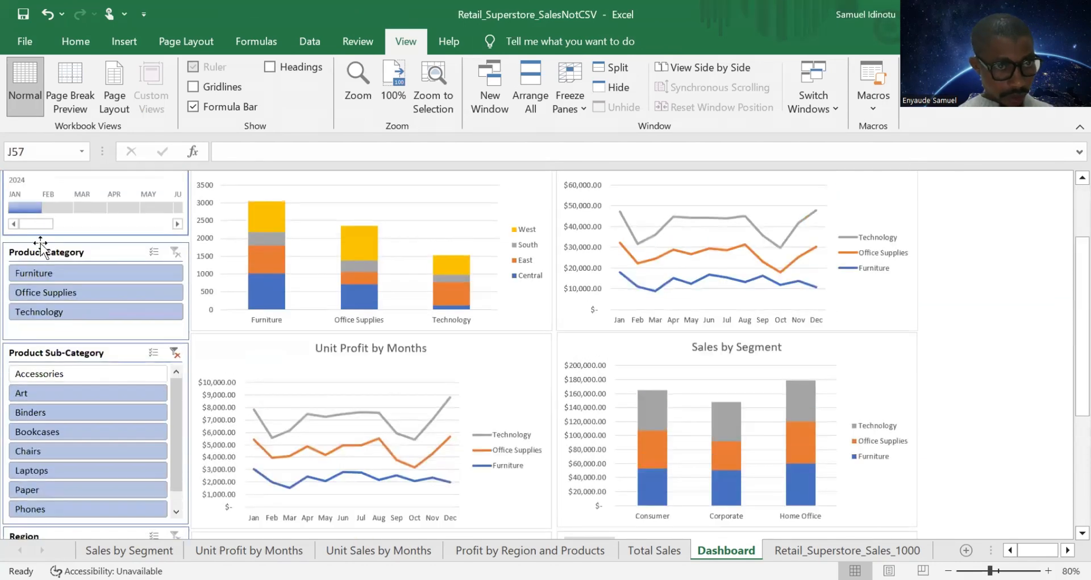
Step: Switch the Order Date timeline filter to February 2024 and on to March 2024, comparing how the charts respond
left_click(57, 206)
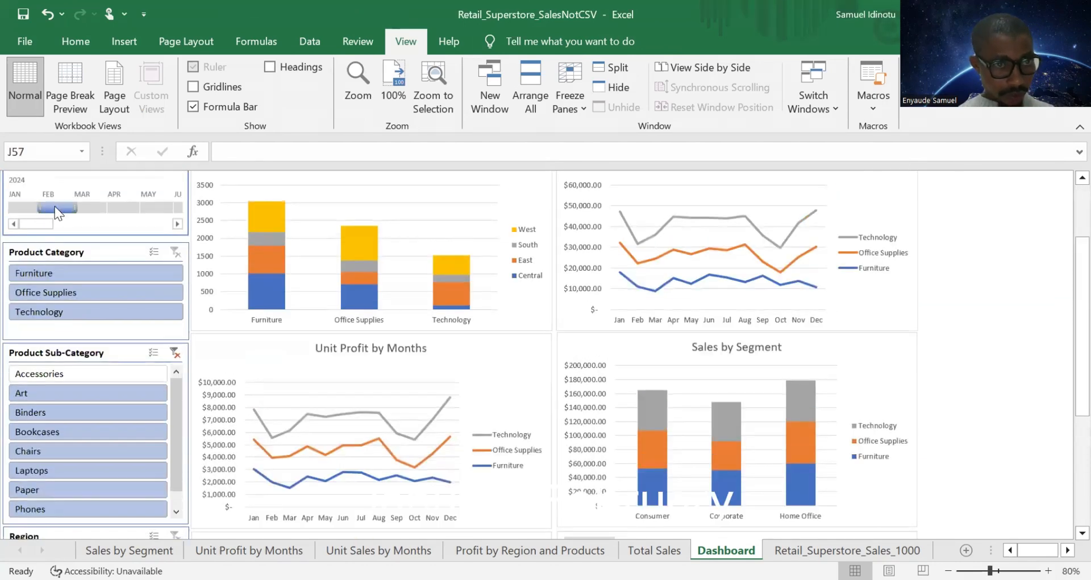
left_click(89, 207)
scroll(399, 413, "up", 1)
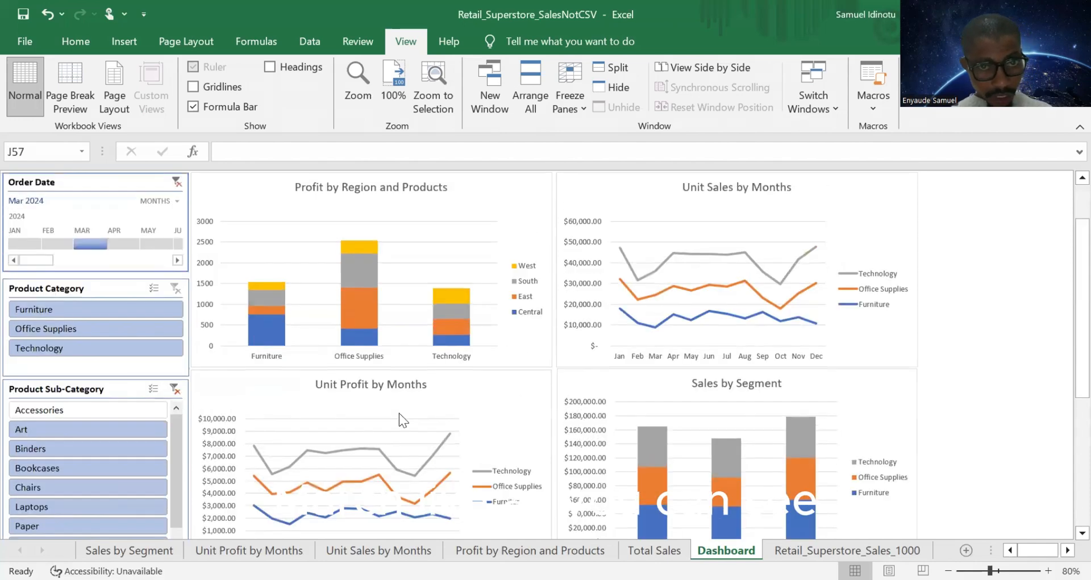
scroll(399, 412, "up", 1)
scroll(396, 393, "down", 1)
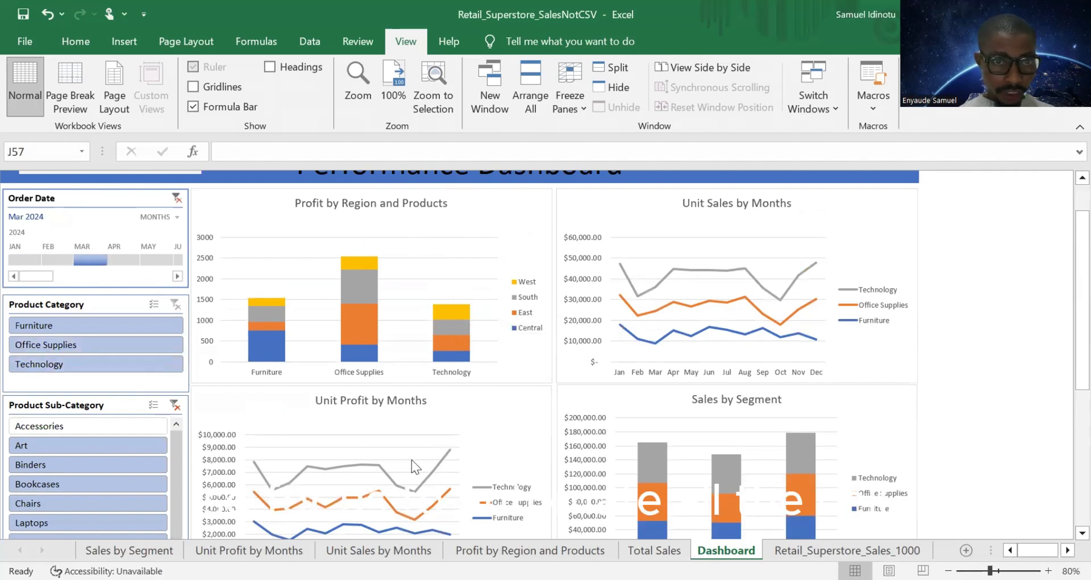
scroll(477, 219, "up", 2)
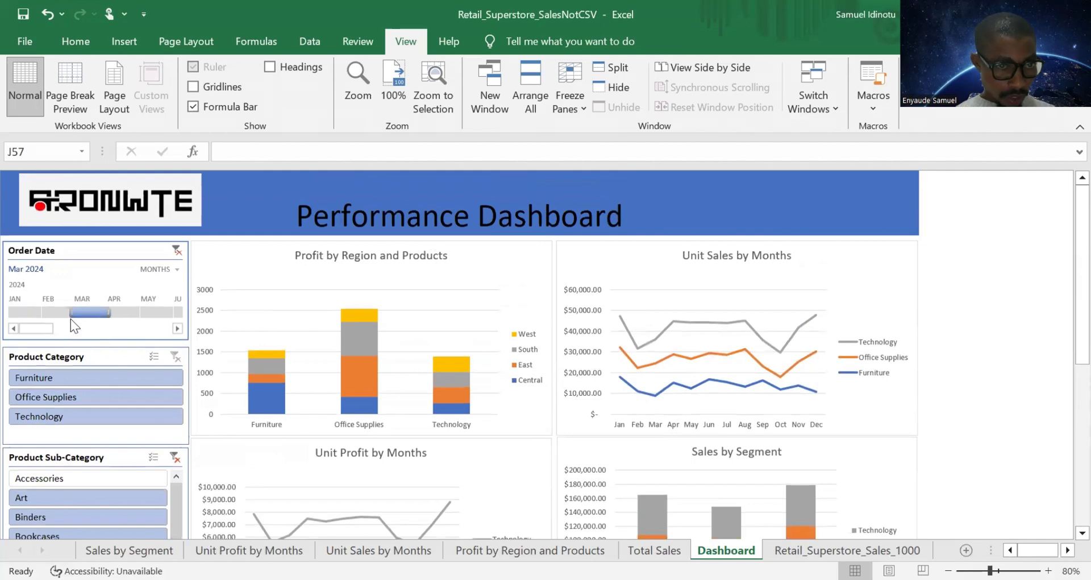
Step: Connect the Order Date timeline to the remaining unlinked pivot tables, including Sales by Segment, Unit Profit by Months and Unit Sales by Months
left_click(94, 252)
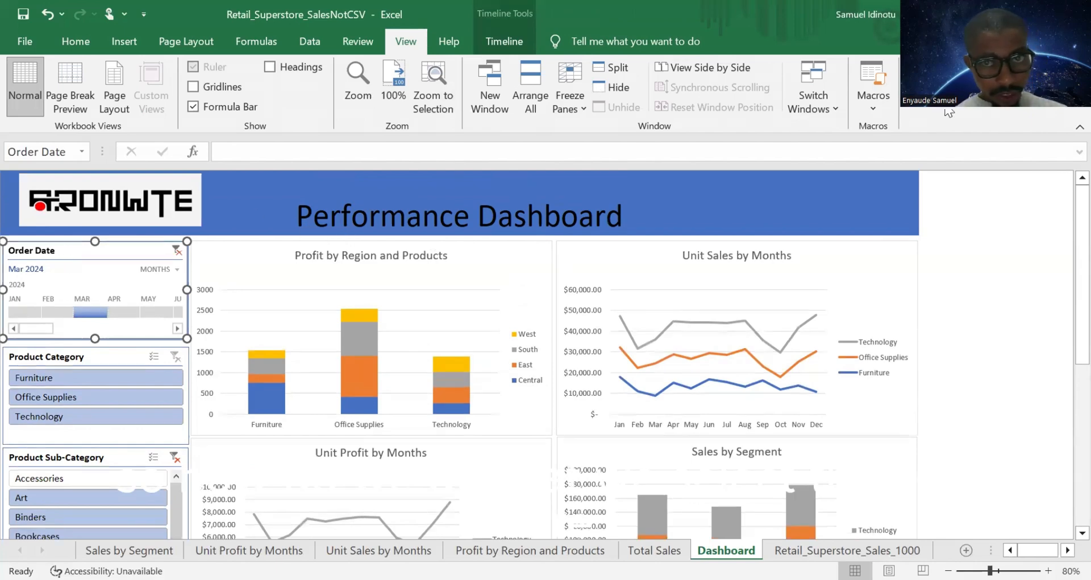
right_click(125, 250)
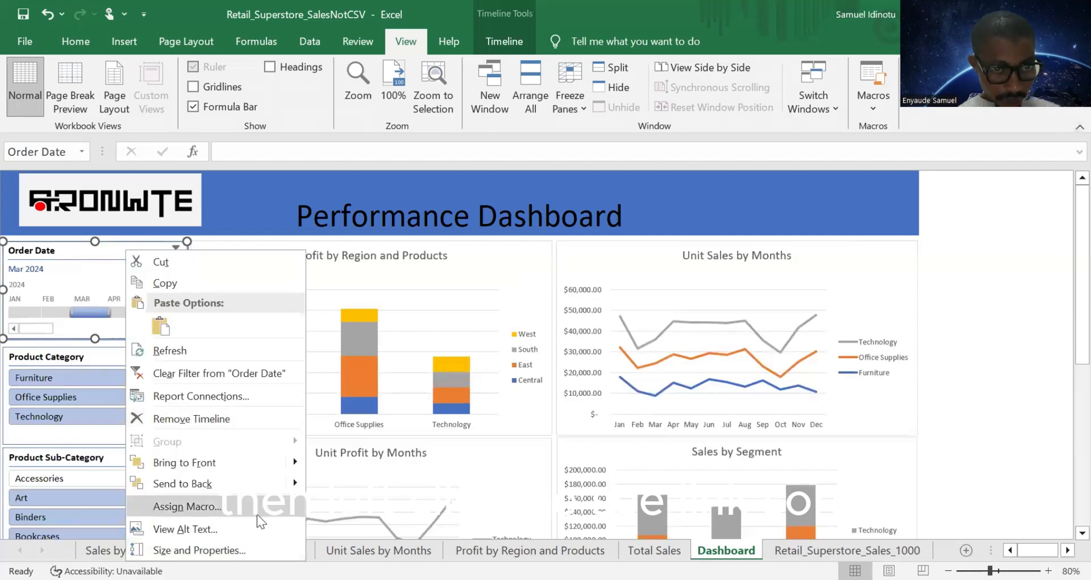
left_click(190, 398)
left_click(50, 442)
left_click(50, 458)
scroll(56, 462, "down", 1)
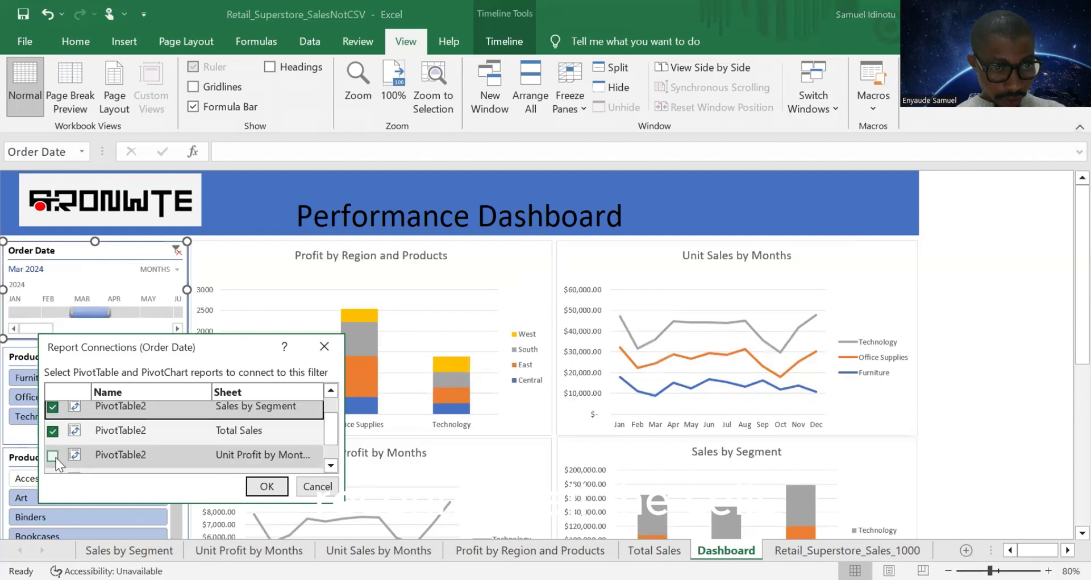
scroll(55, 462, "down", 1)
left_click(52, 435)
left_click(53, 458)
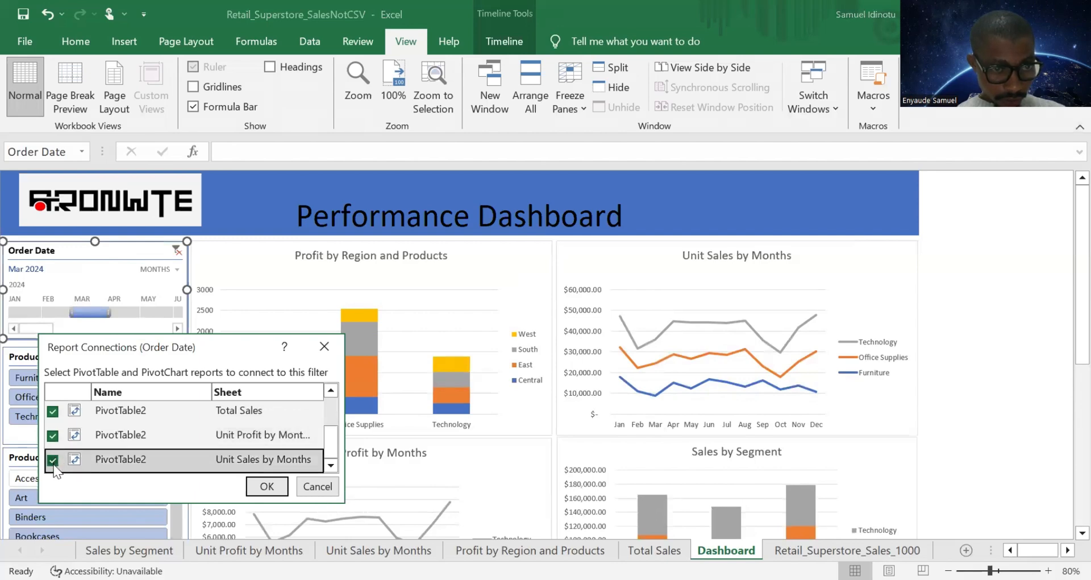
left_click(278, 487)
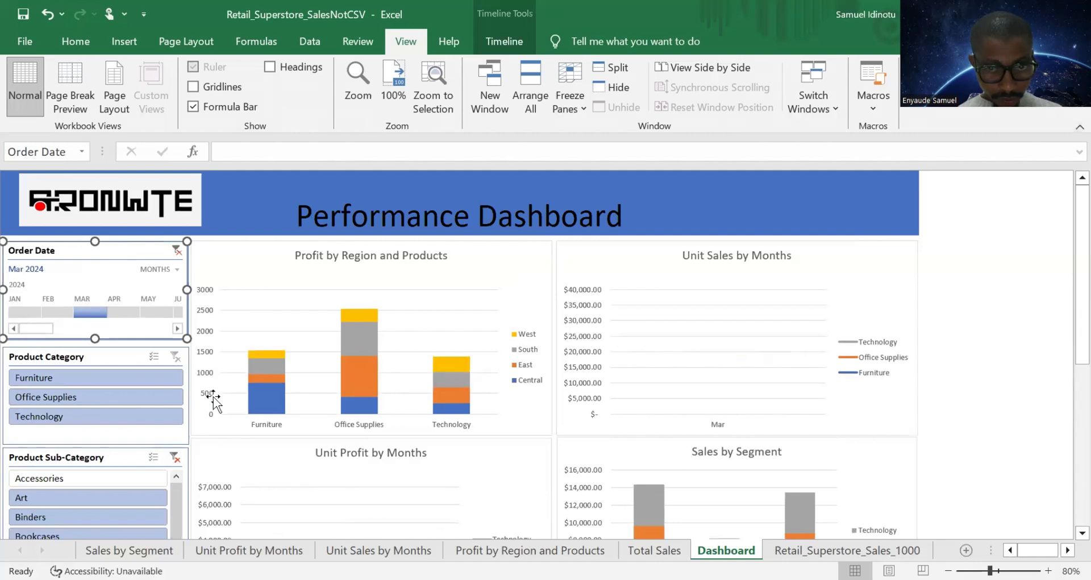
Step: Test the connected timeline with February 2024, set it to January 2024, and check the charts down to Total by Region
left_click(57, 312)
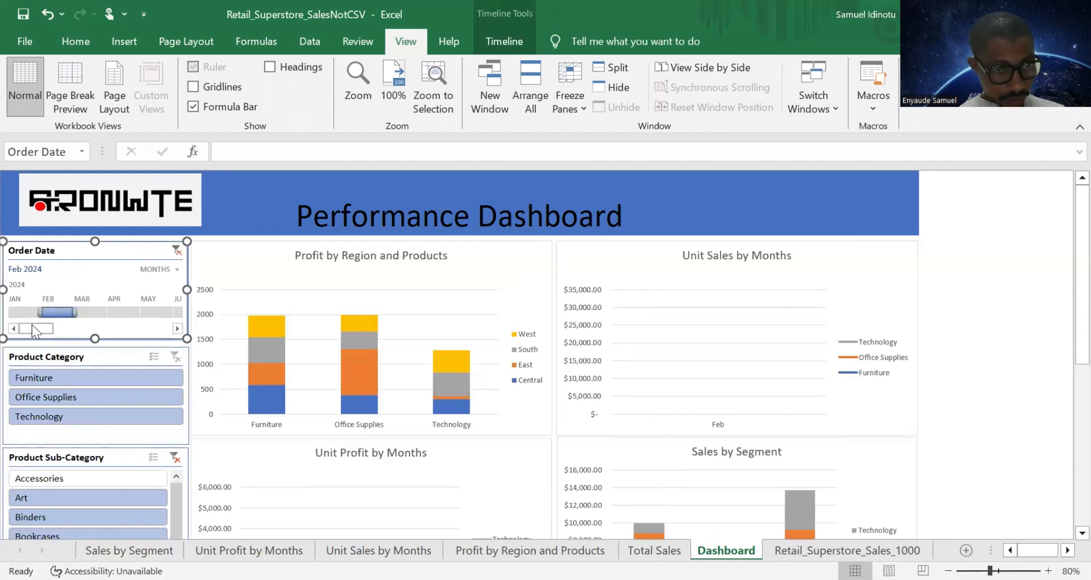
left_click(26, 312)
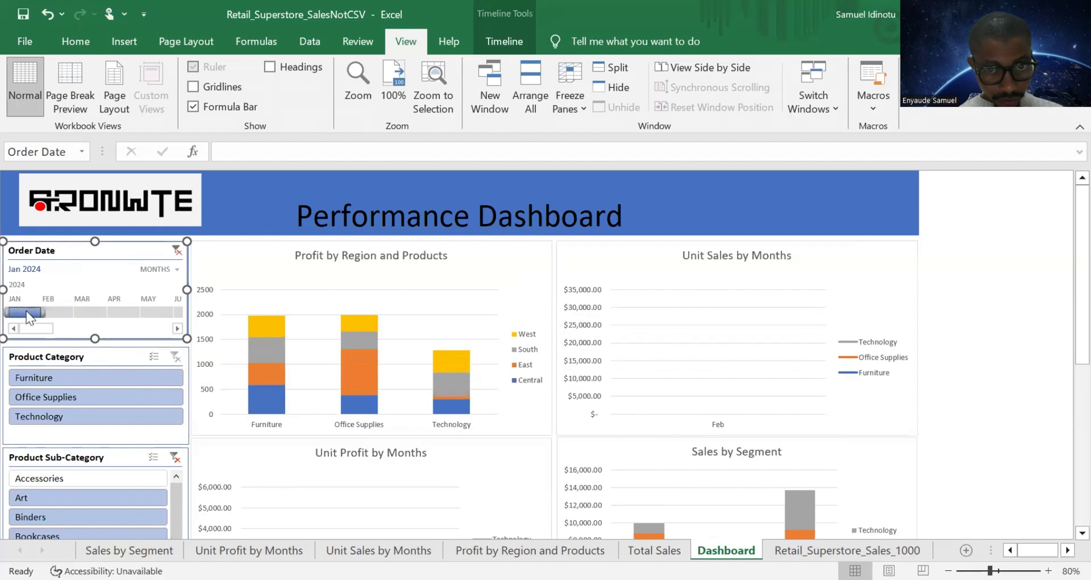
scroll(321, 344, "down", 6)
scroll(320, 339, "down", 6)
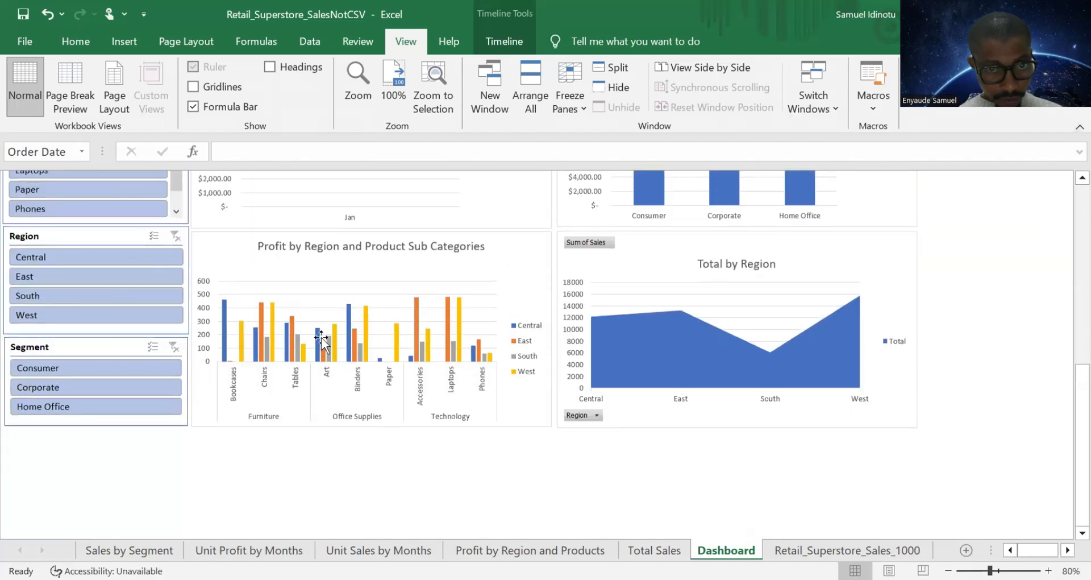
Step: Switch the Order Date timeline to February 2024 and widen the selection to cover January to June 2024 (Q1 - Q2 2024)
scroll(320, 339, "up", 12)
left_click(55, 312)
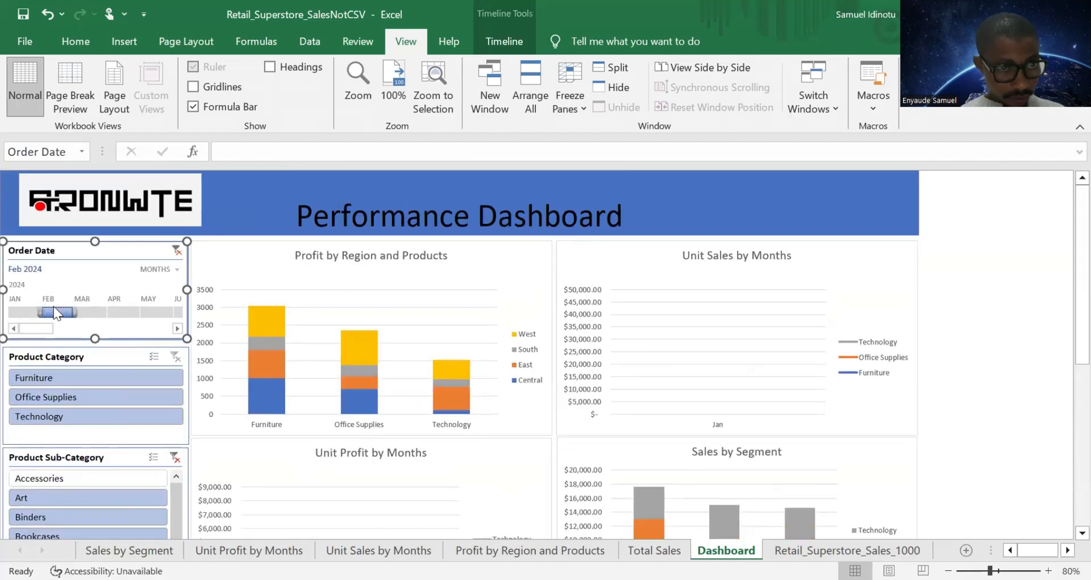
left_click_drag(23, 315, 190, 309)
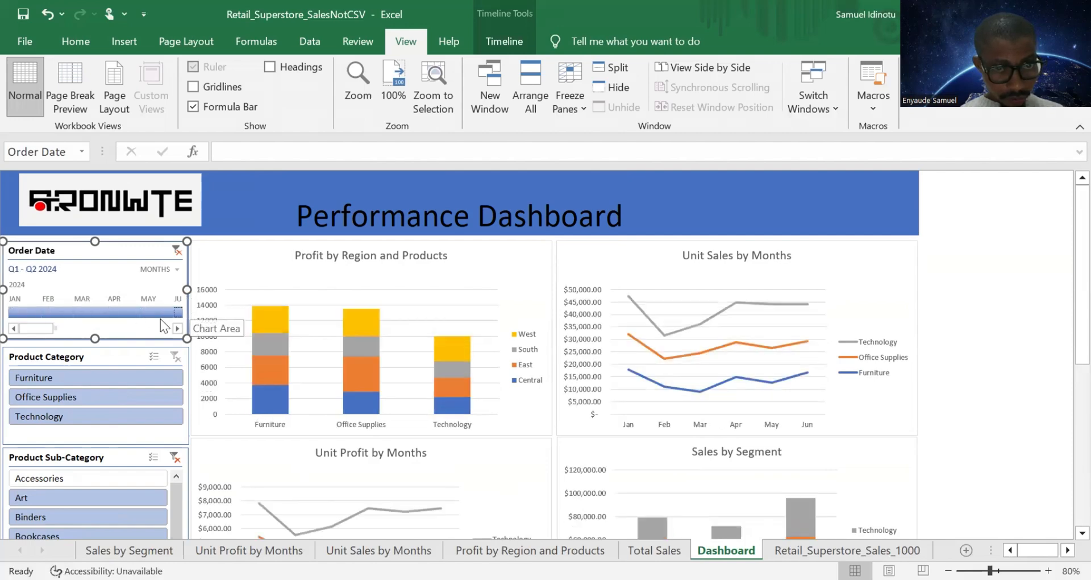
Step: Examine how the dashboard charts, from Profit by Region and Products down to Total by Region, respond to the six-month date range
scroll(160, 319, "down", 6)
scroll(138, 328, "up", 6)
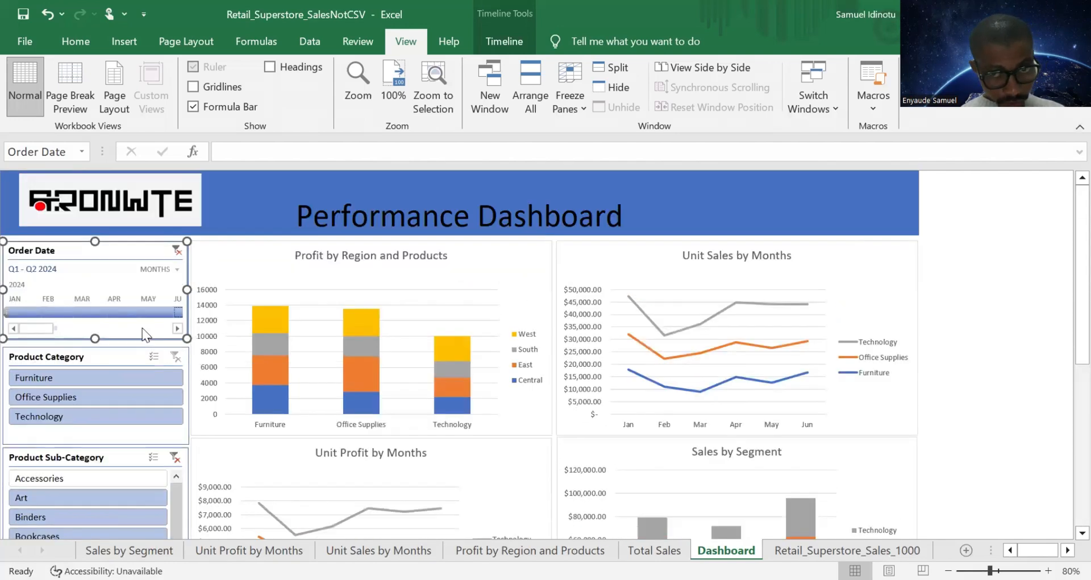
scroll(147, 326, "down", 1)
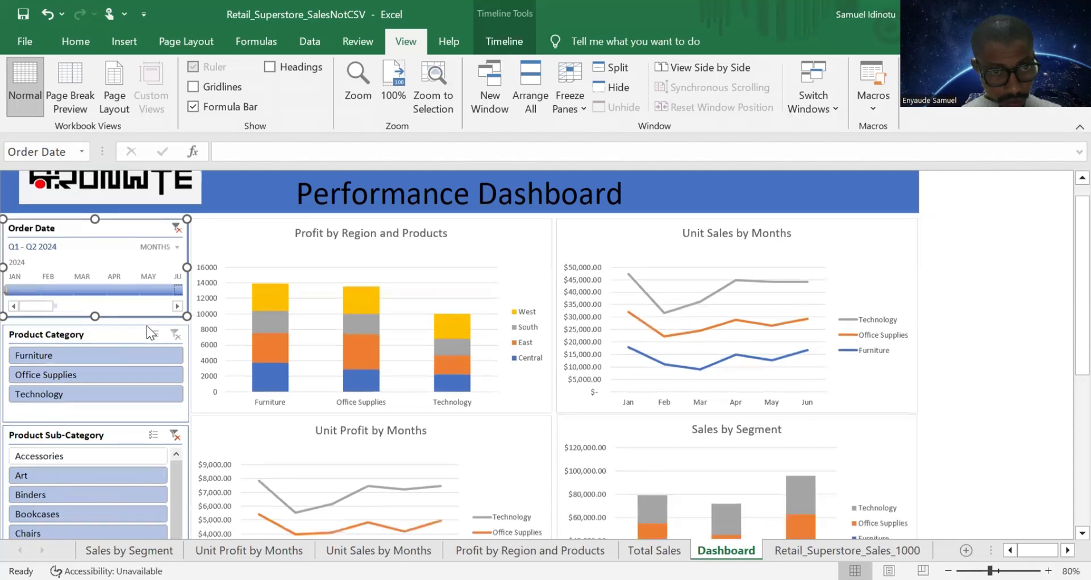
scroll(148, 322, "up", 1)
scroll(148, 323, "down", 1)
scroll(148, 322, "up", 1)
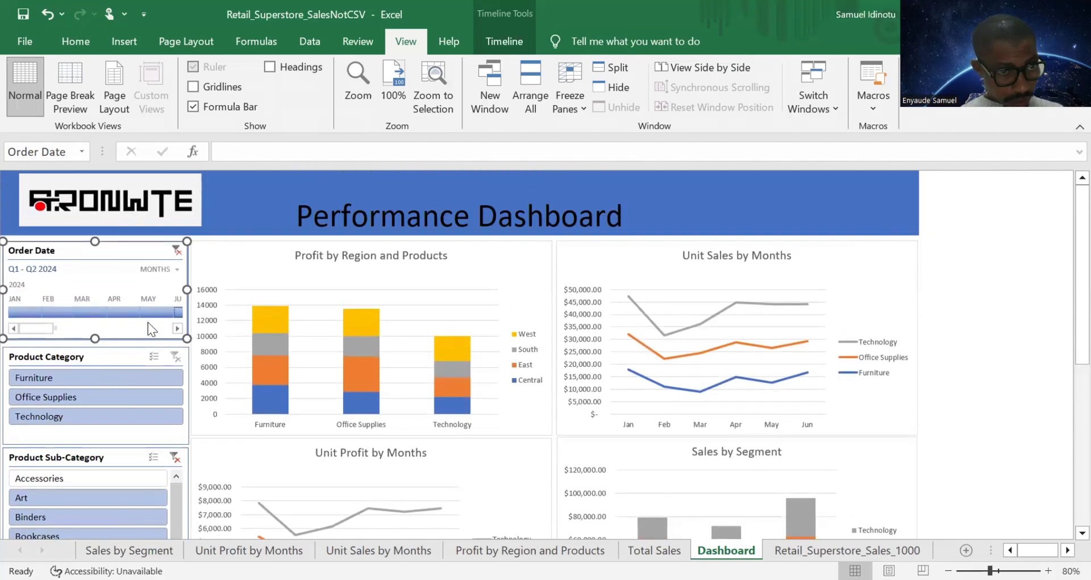
scroll(147, 324, "down", 3)
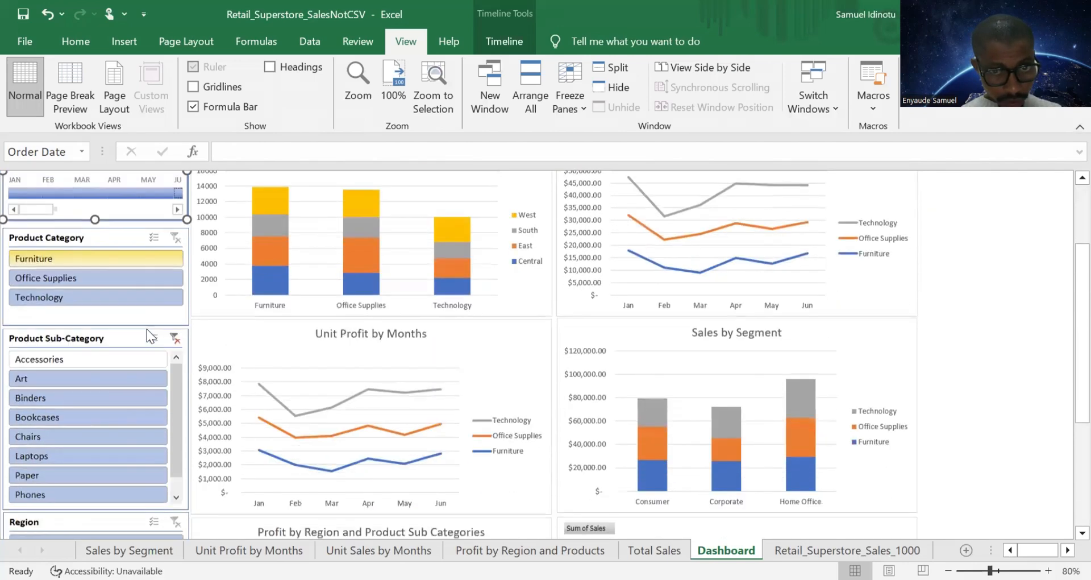
scroll(147, 329, "down", 3)
scroll(147, 327, "up", 6)
scroll(150, 326, "down", 15)
scroll(151, 324, "up", 5)
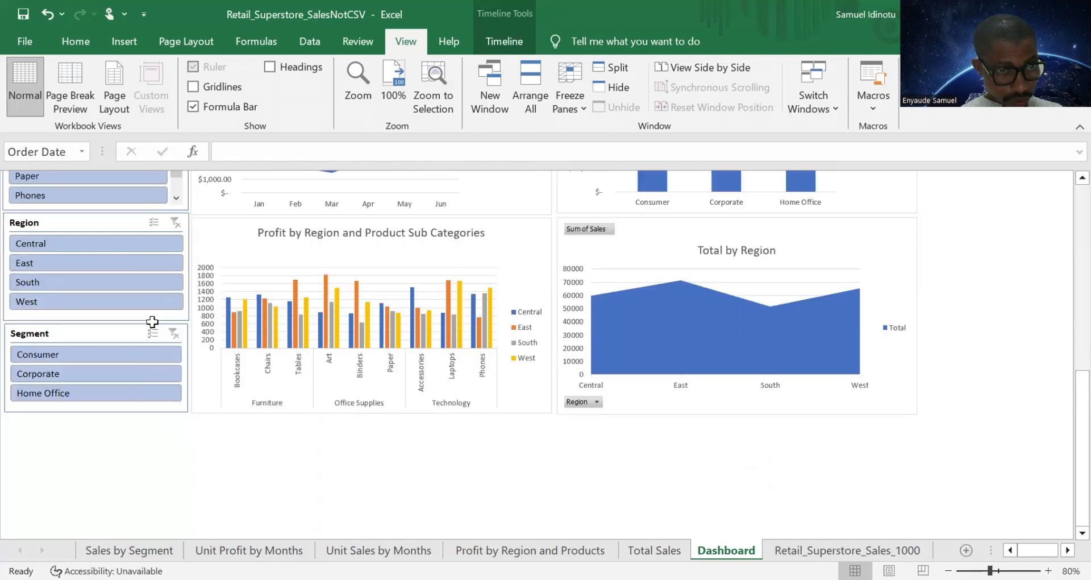
scroll(152, 322, "up", 8)
scroll(157, 316, "down", 1)
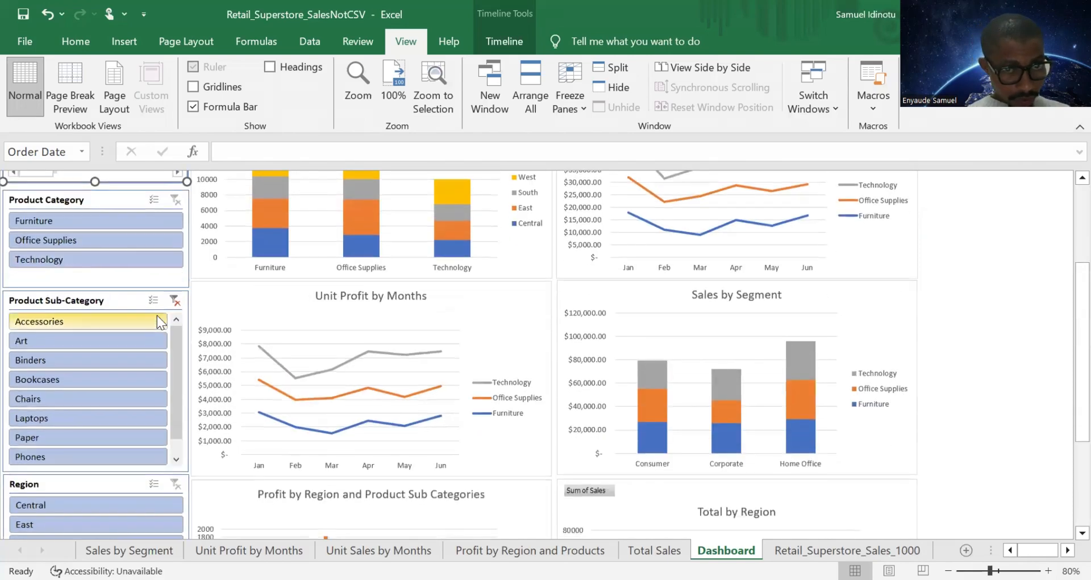
scroll(156, 315, "down", 1)
scroll(155, 315, "up", 3)
Step: Connect the Product Category slicer to the remaining pivot tables: PivotTable5, Sales by Segment, Total Sales, Unit Profit by Months and Unit Sales by Months
left_click(93, 304)
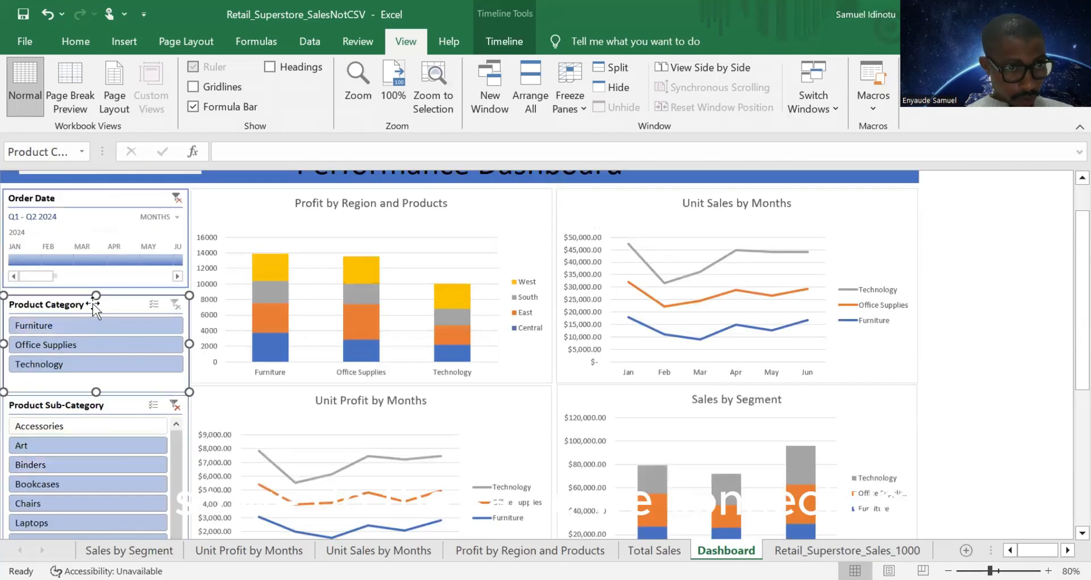
right_click(108, 305)
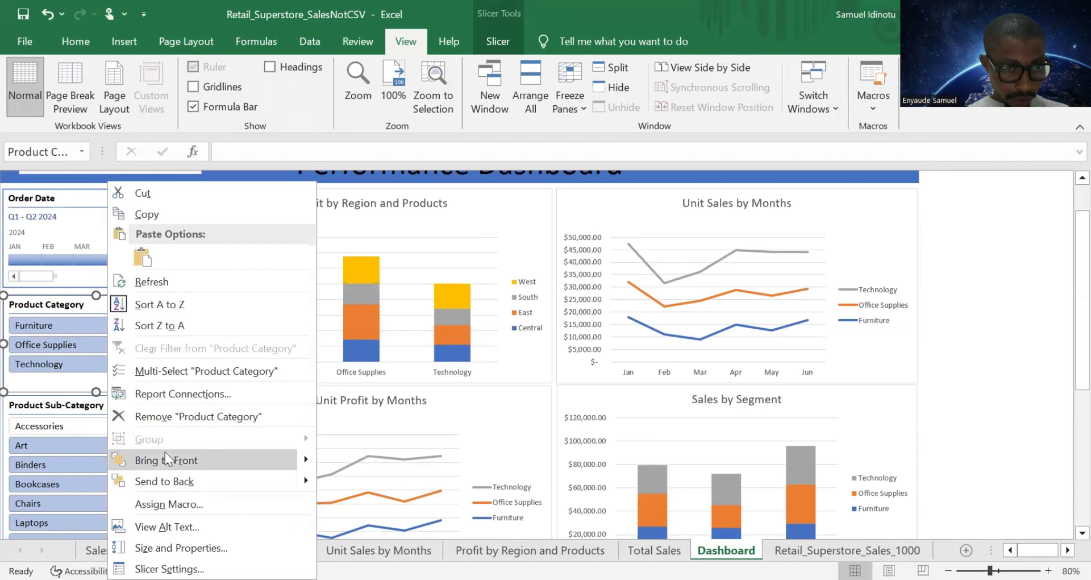
left_click(164, 394)
left_click(24, 427)
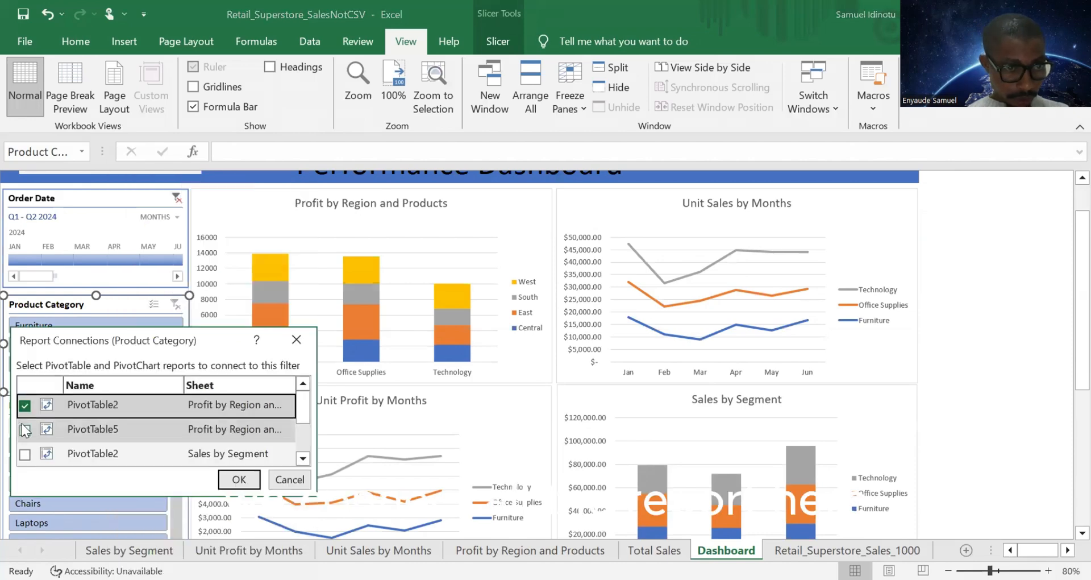
left_click(24, 452)
scroll(28, 451, "down", 1)
left_click(24, 428)
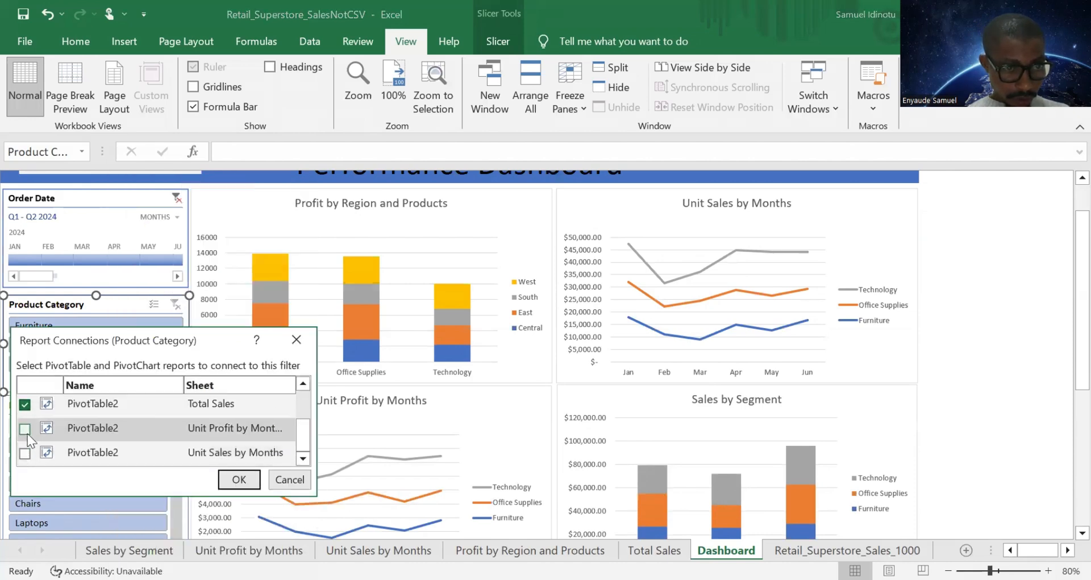
left_click(24, 453)
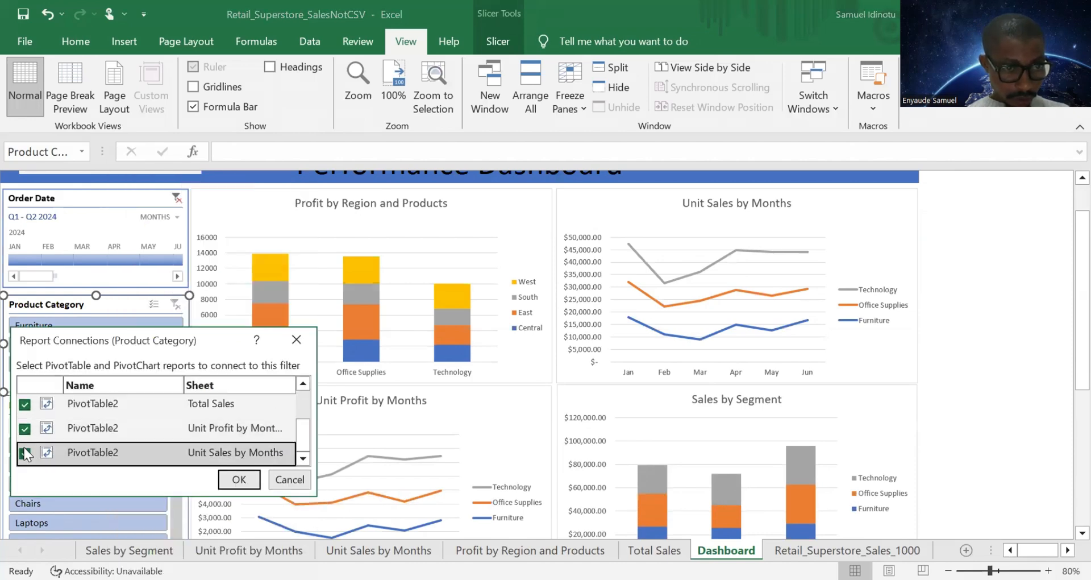
left_click(236, 479)
Step: Select PivotTable5, Sales by Segment, Total Sales, Unit Profit by Months and Unit Sales by Months in the Product Sub-Category slicer's report connections
left_click(119, 405)
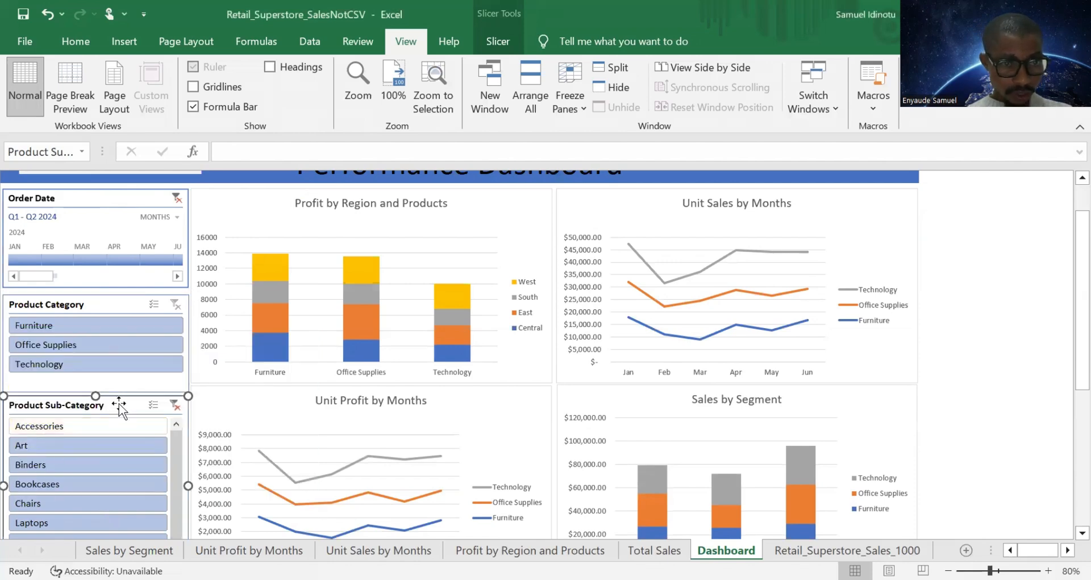
scroll(70, 428, "down", 1)
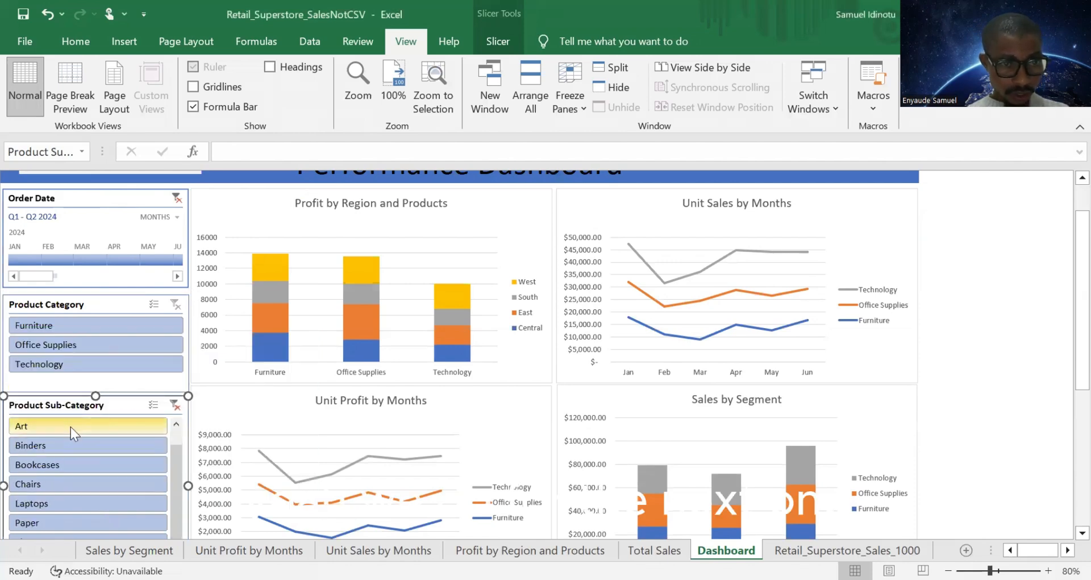
right_click(29, 406)
left_click(132, 404)
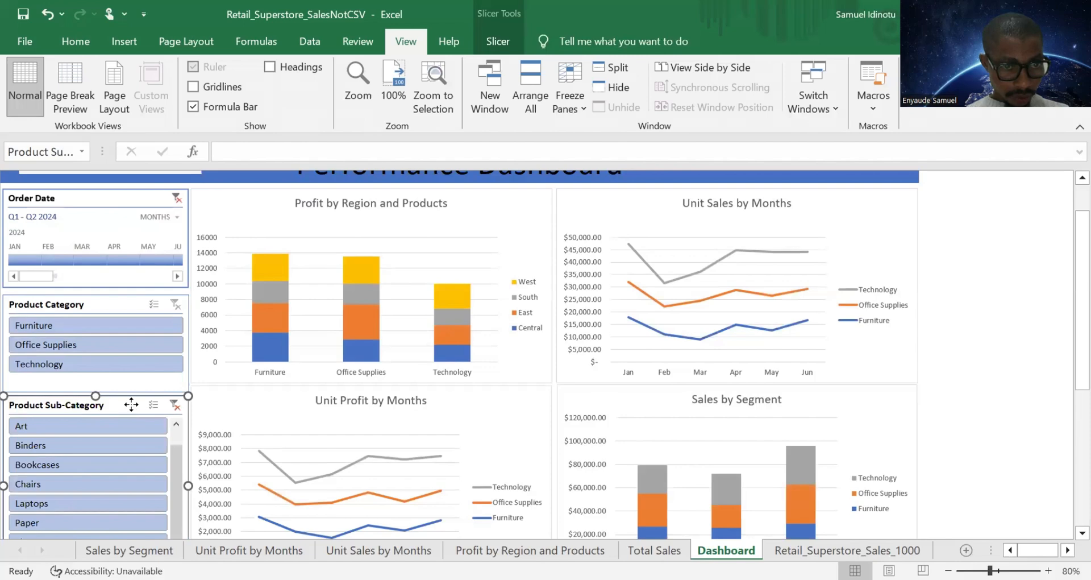
right_click(137, 403)
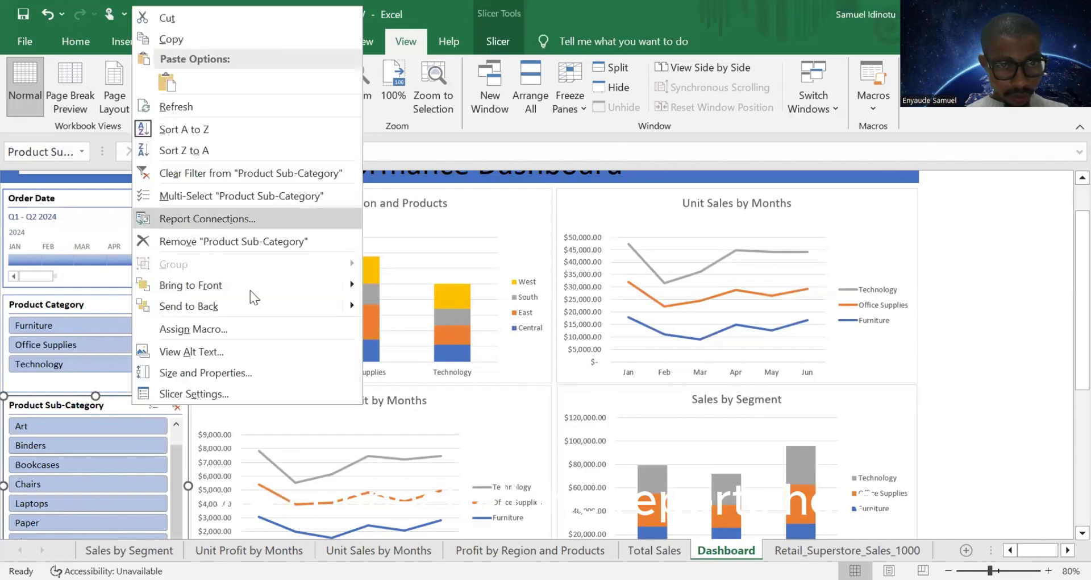
left_click(207, 219)
left_click(52, 255)
left_click(52, 279)
scroll(55, 278, "down", 2)
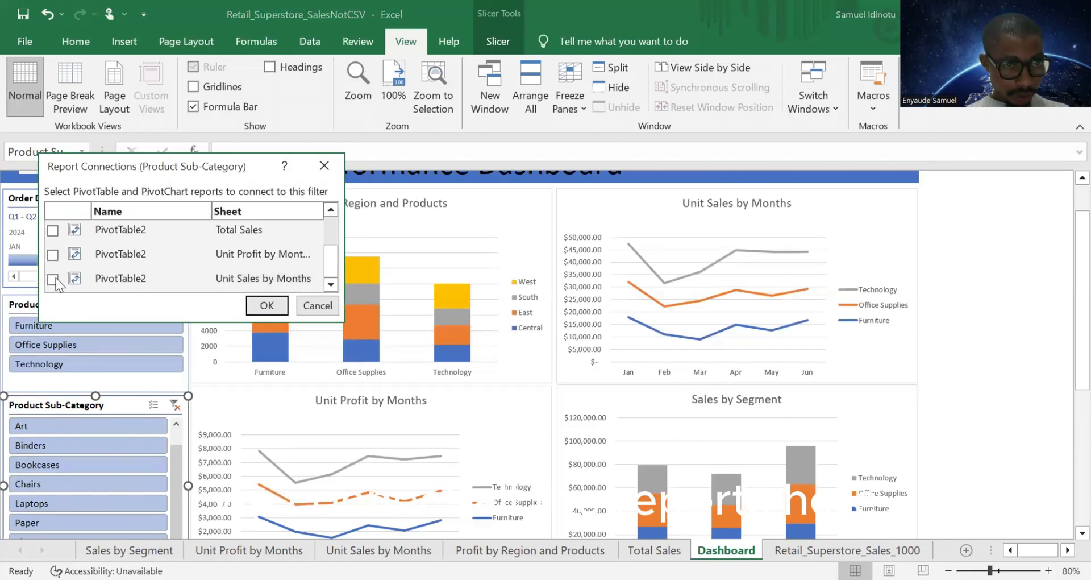
left_click(53, 230)
left_click(52, 254)
left_click(53, 279)
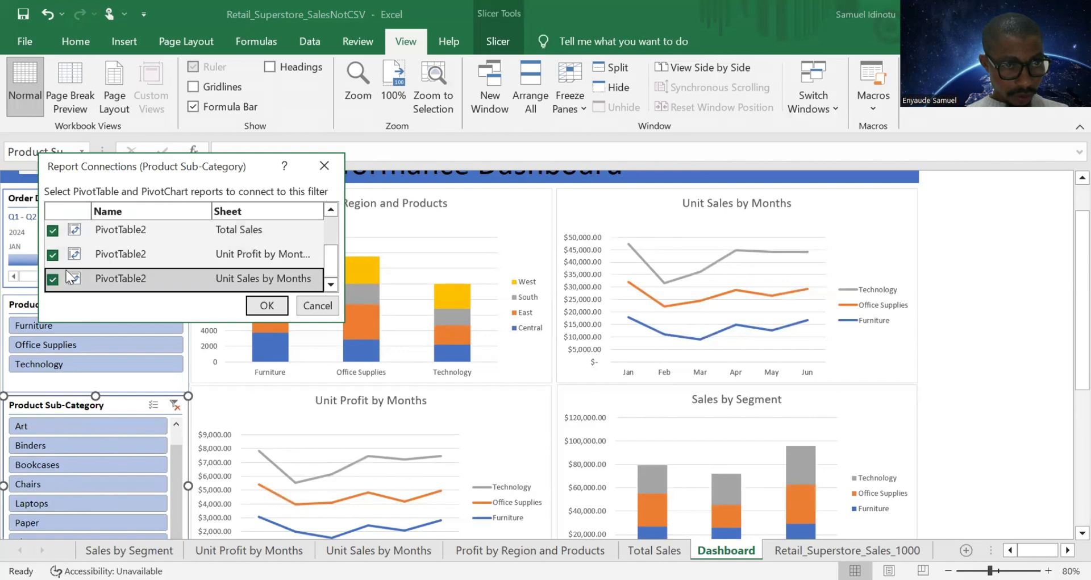
Step: Check the full list of pivot tables selected for the Product Sub-Category slicer and apply the connections
scroll(66, 274, "up", 3)
scroll(66, 273, "down", 3)
scroll(55, 288, "up", 3)
scroll(56, 288, "down", 3)
scroll(90, 261, "up", 3)
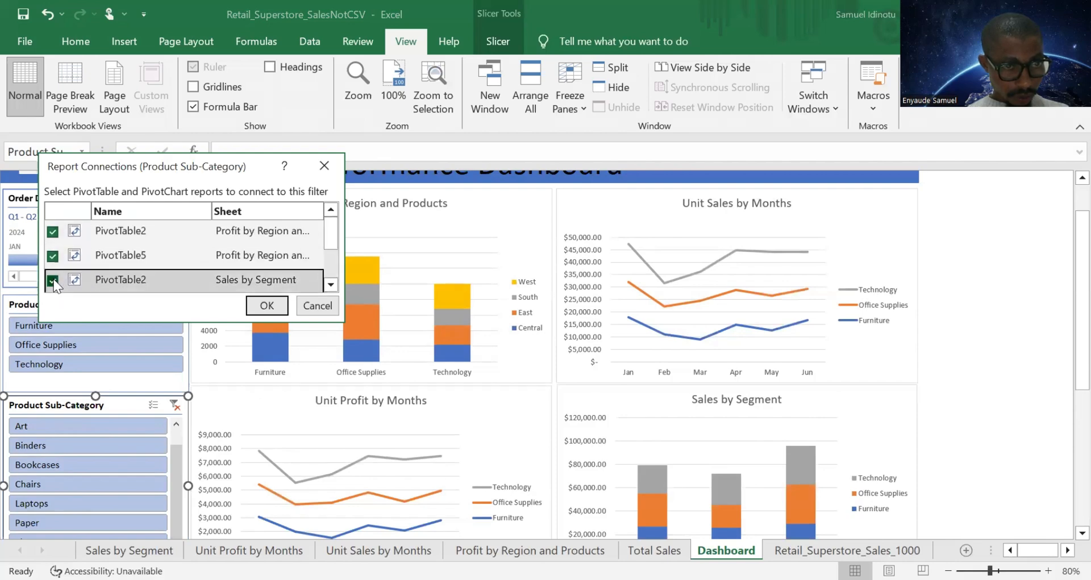
scroll(127, 268, "down", 3)
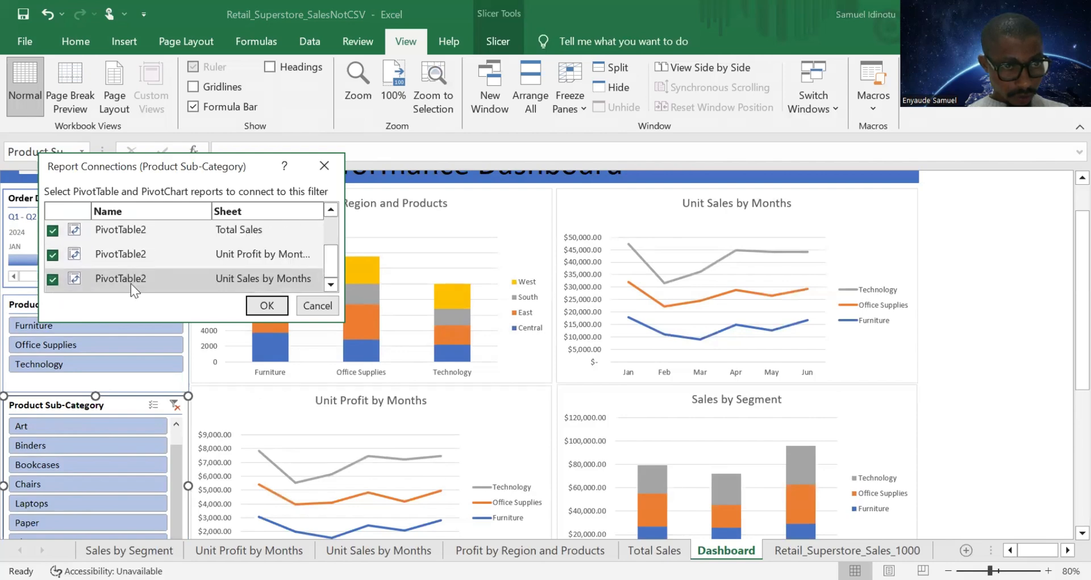
left_click(265, 305)
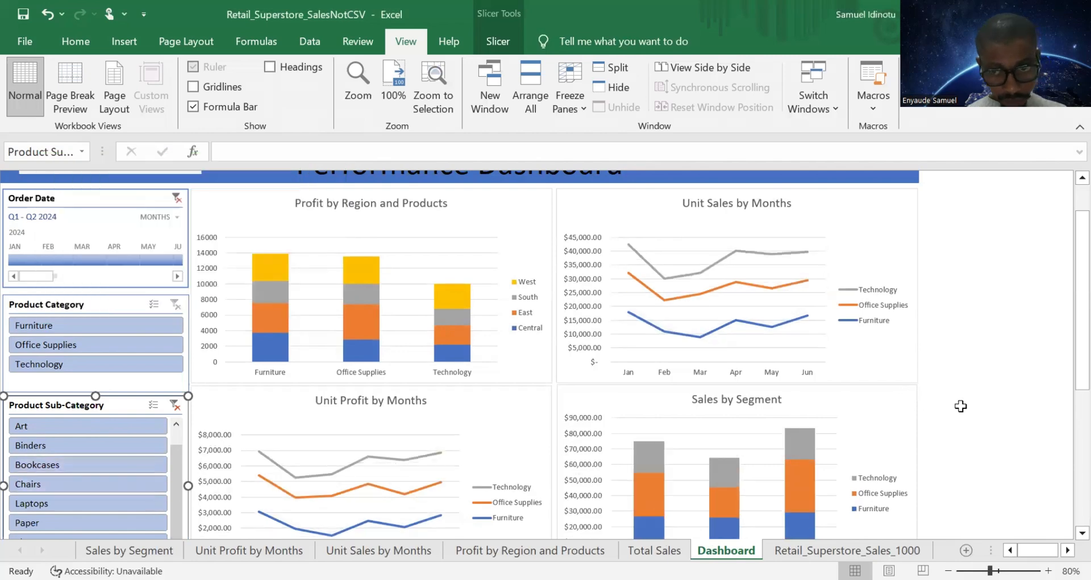
left_click(965, 414)
Step: Connect the Region slicer to the remaining pivot tables: PivotTable5, Sales by Segment, Total Sales, Unit Profit by Months and Unit Sales by Months
scroll(862, 489, "down", 10)
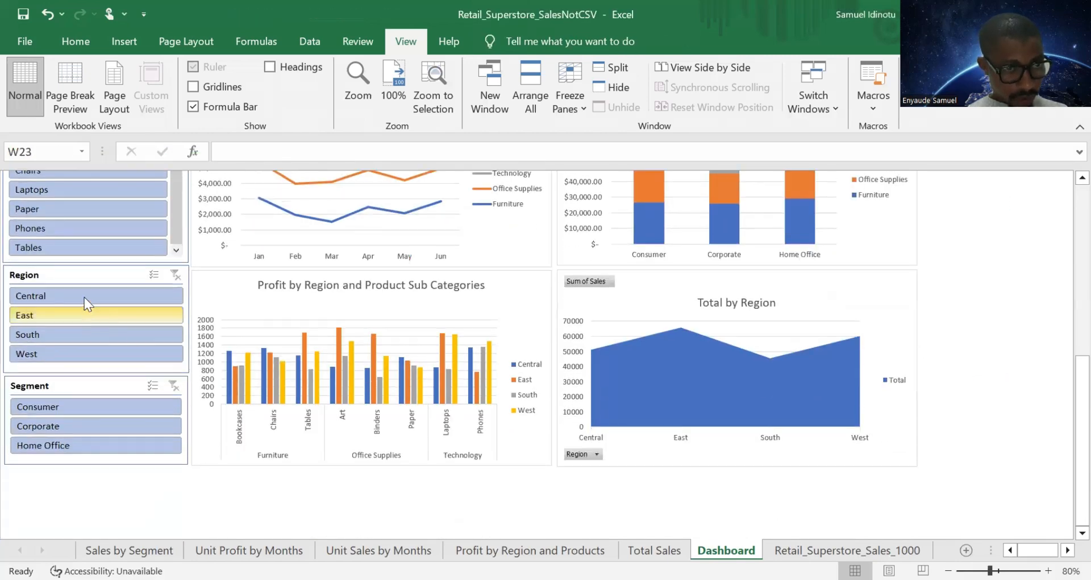
left_click(85, 277)
right_click(152, 364)
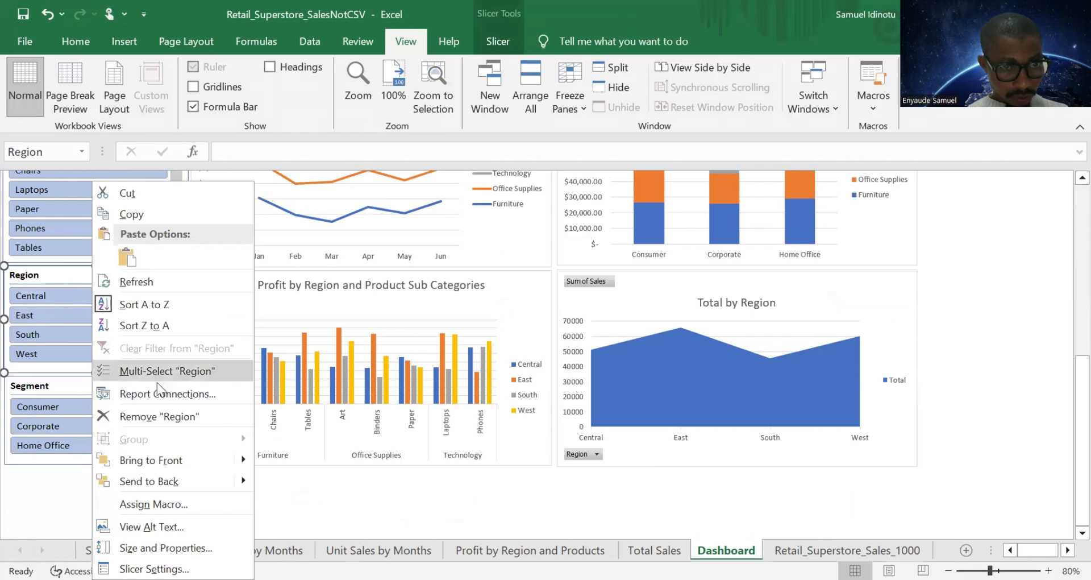
left_click(155, 392)
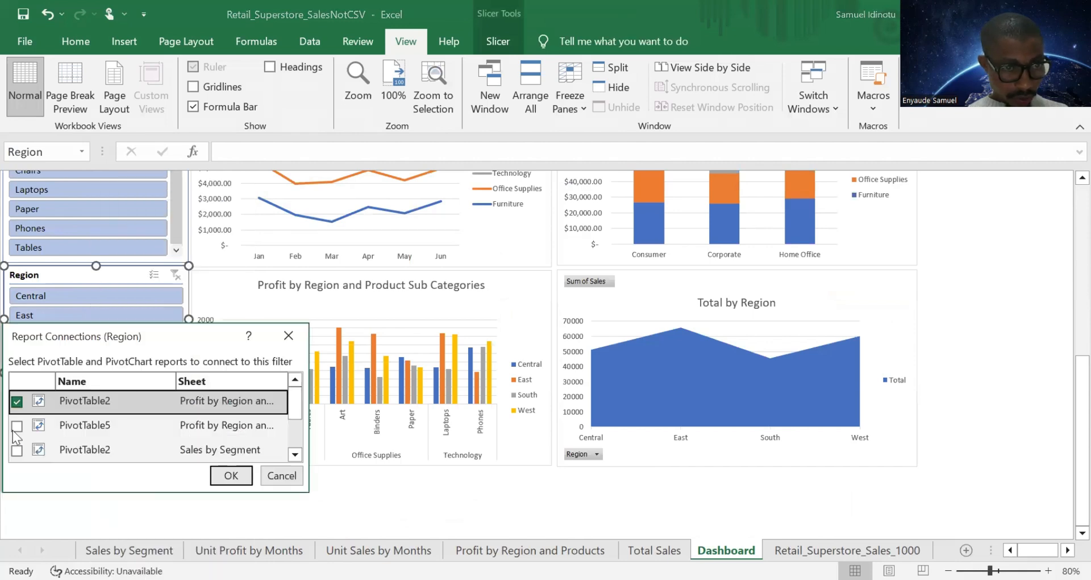
scroll(48, 455, "down", 2)
scroll(49, 455, "down", 1)
left_click(19, 425)
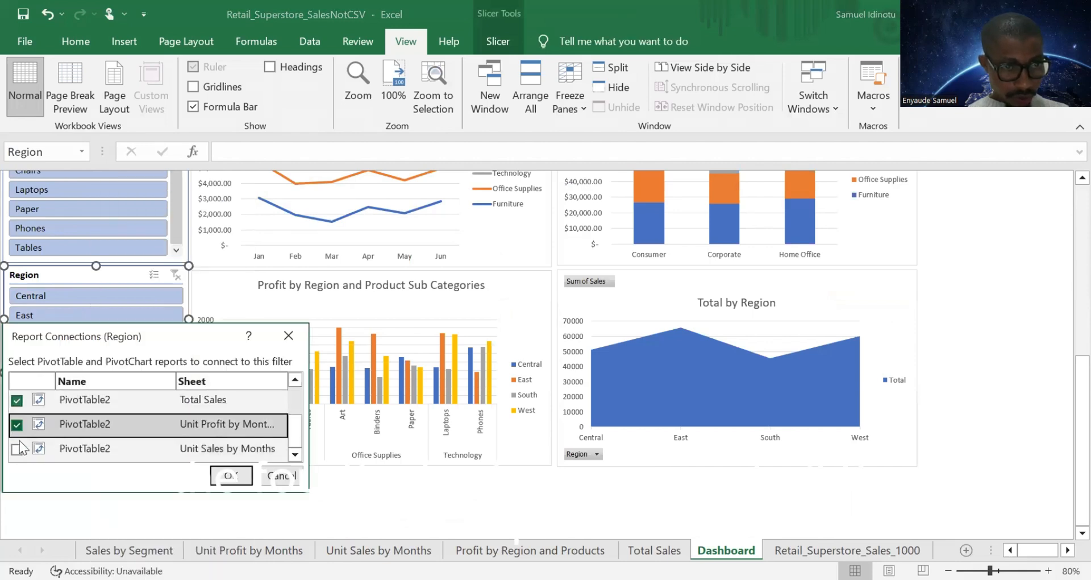
left_click(27, 449)
scroll(239, 448, "up", 3)
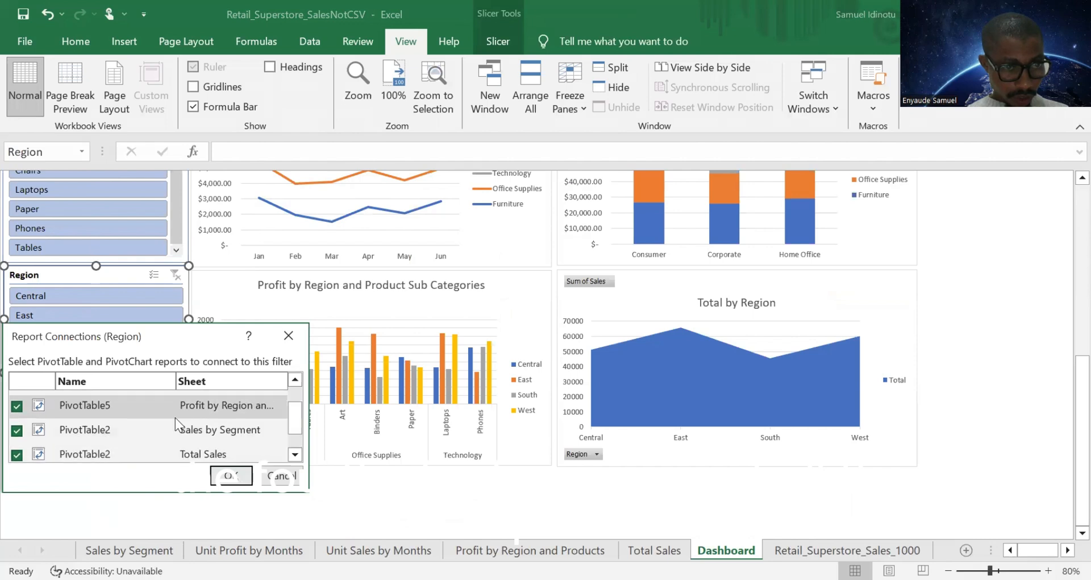
left_click(231, 475)
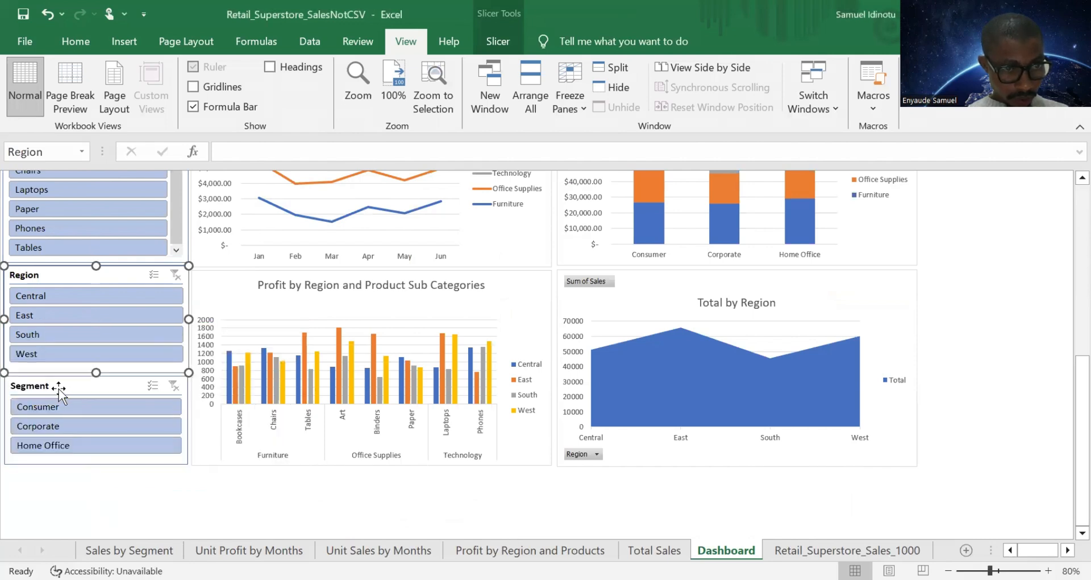
Step: Connect the Segment slicer to the remaining pivot tables, including Total Sales, Unit Profit by Months and Unit Sales by Months, and return to the dashboard's start
left_click(56, 386)
right_click(56, 386)
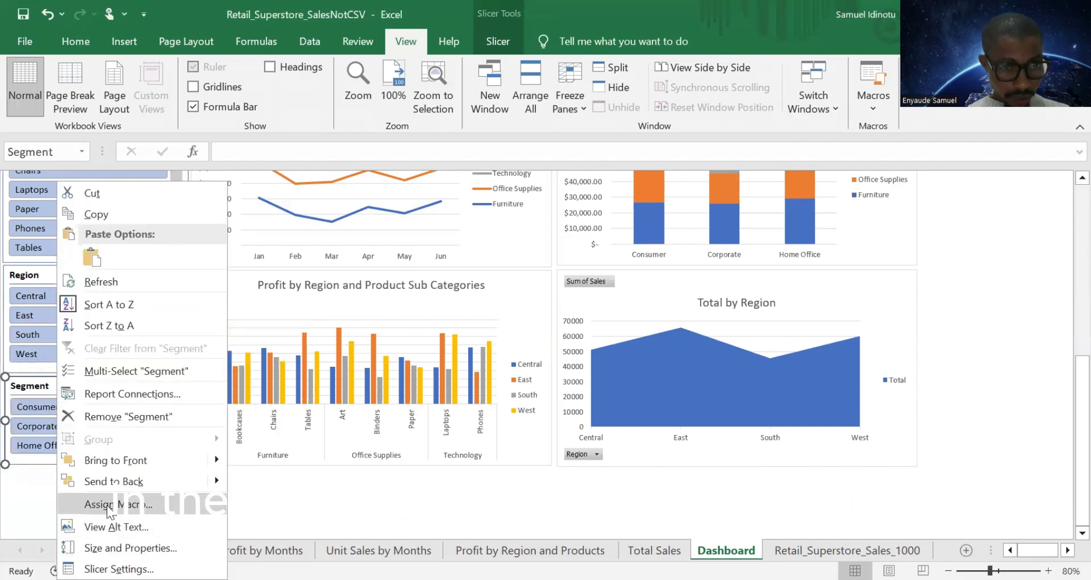
left_click(121, 392)
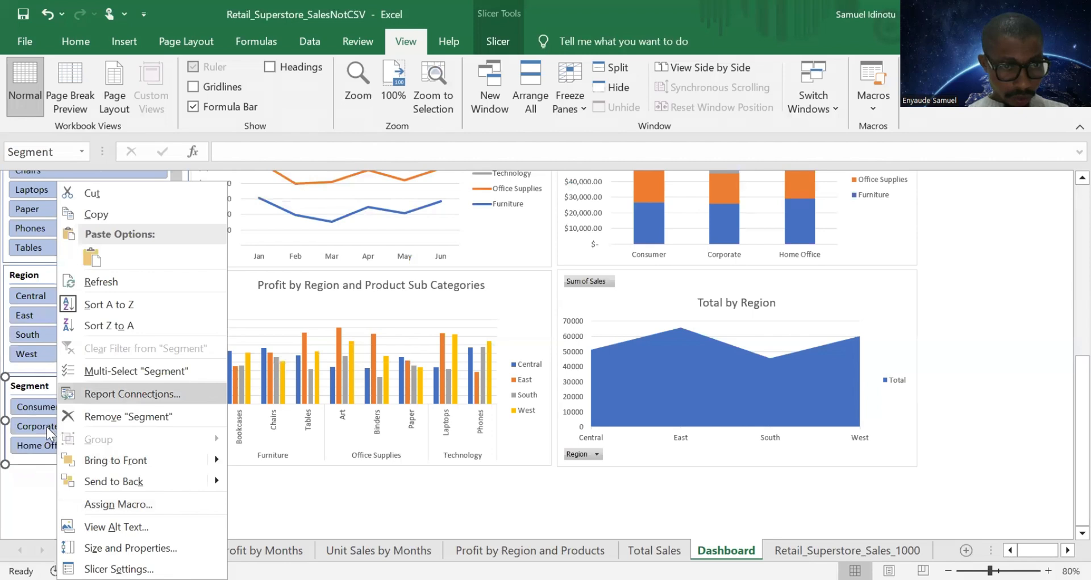
left_click(15, 452)
scroll(20, 452, "down", 2)
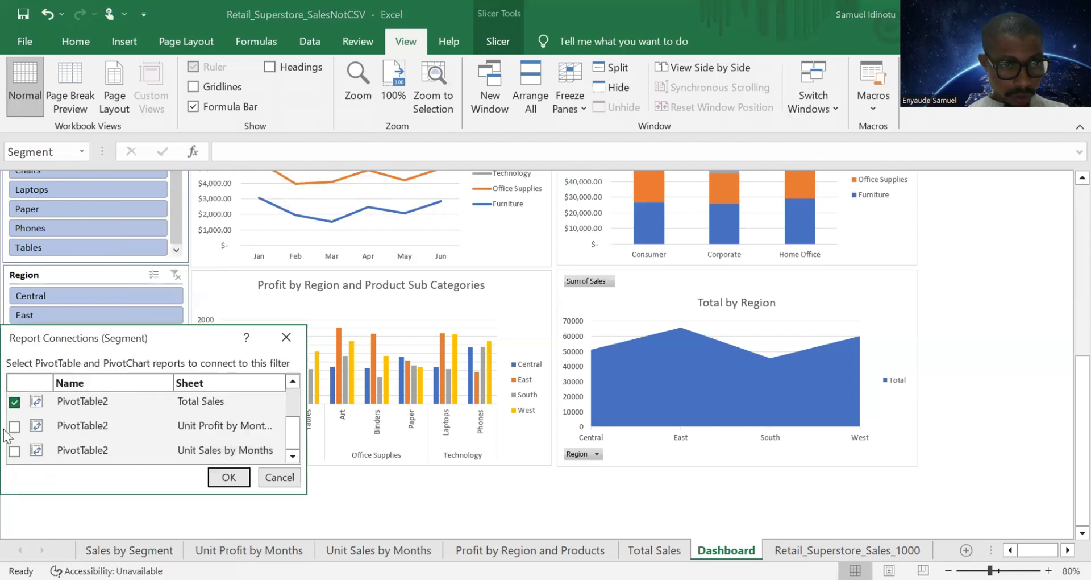
left_click(16, 428)
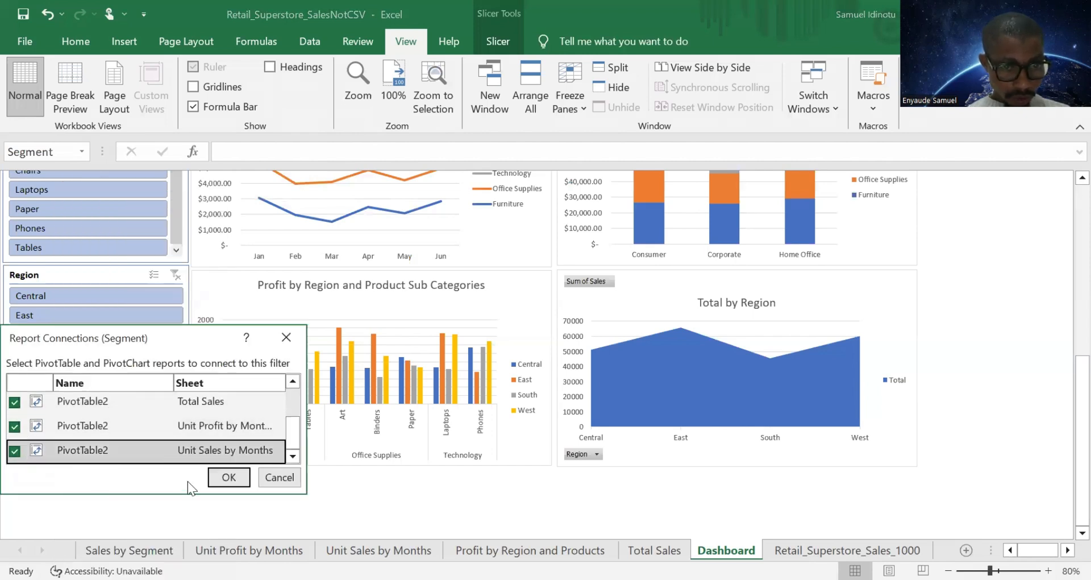
left_click(228, 478)
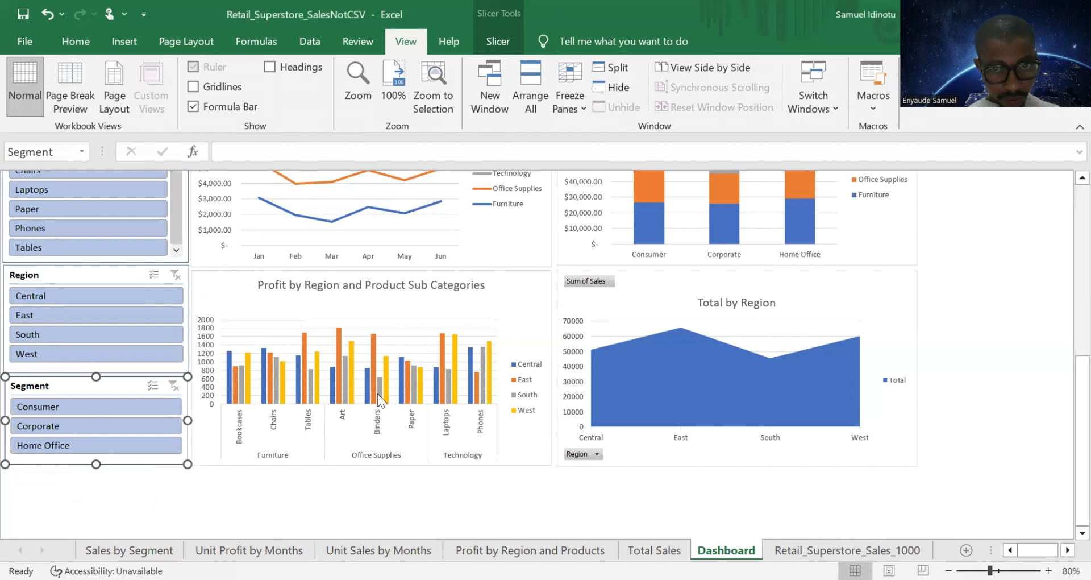
left_click(1016, 400)
left_click(169, 500)
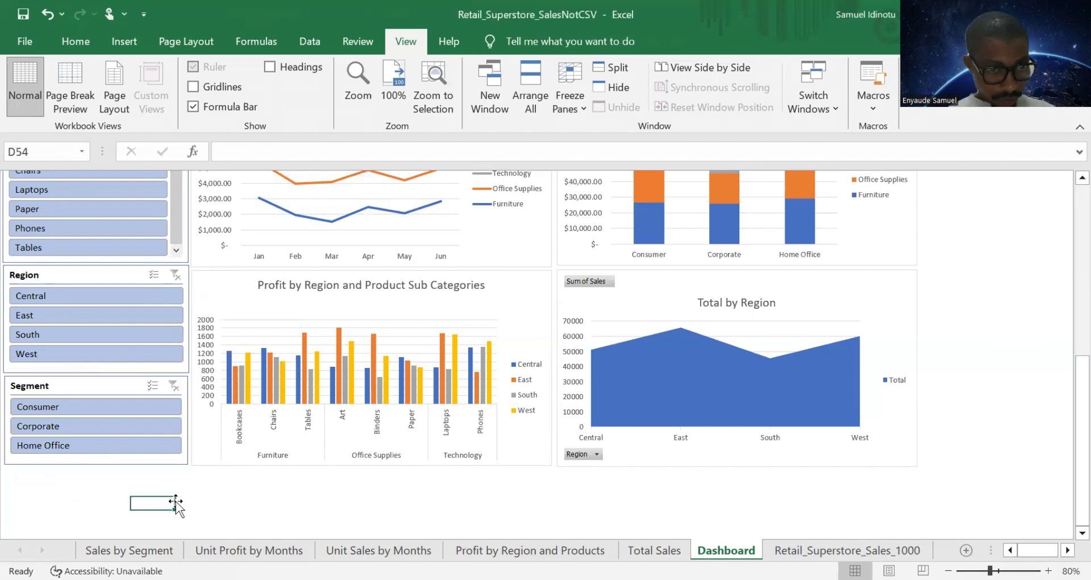
scroll(227, 477, "up", 12)
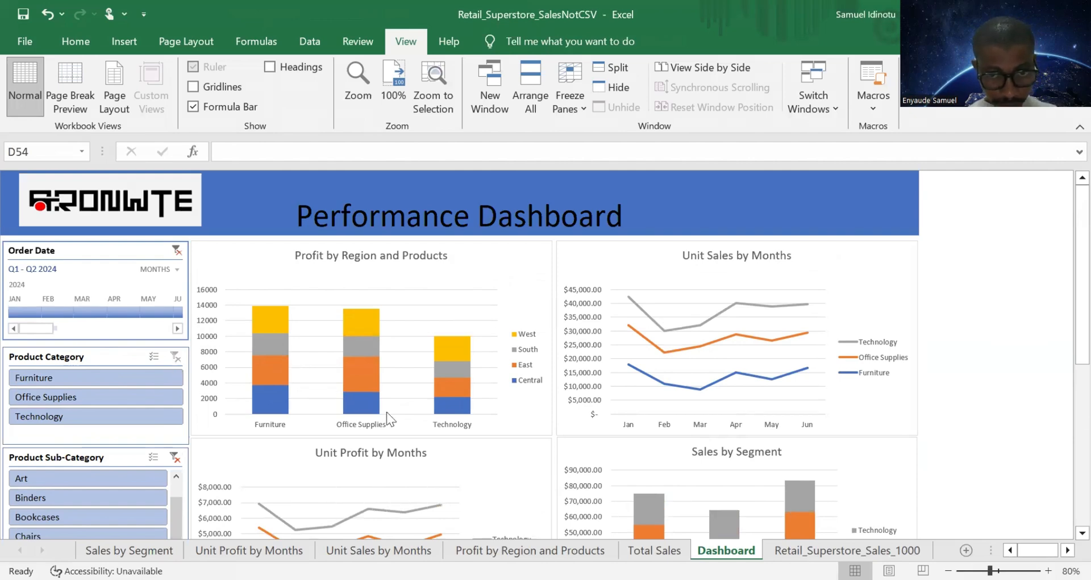
Step: Filter the Order Date timeline to January 2024 and check how all the dashboard charts respond
left_click(15, 302)
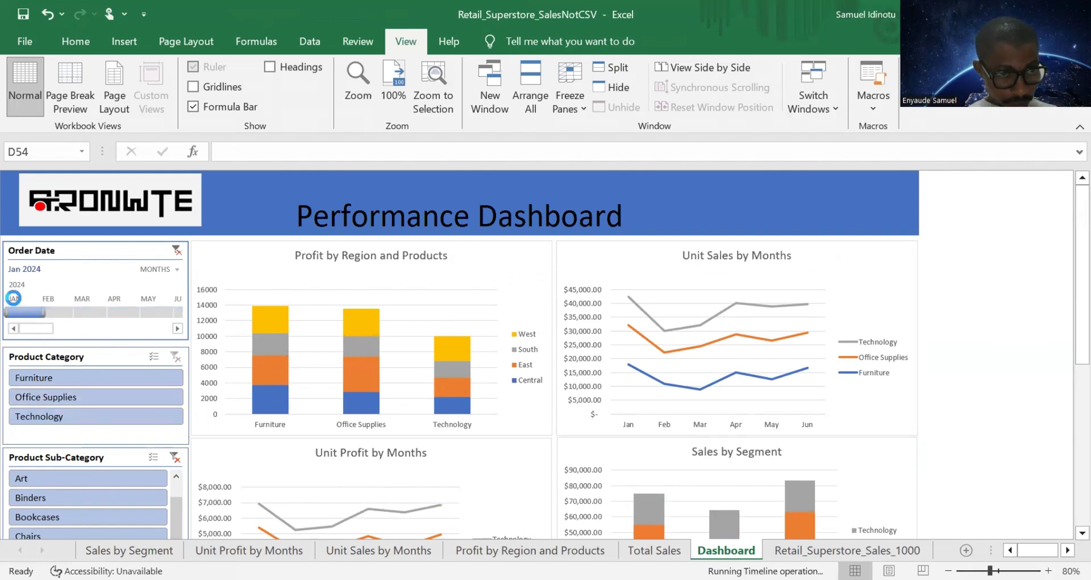
scroll(416, 382, "down", 1)
scroll(416, 382, "down", 18)
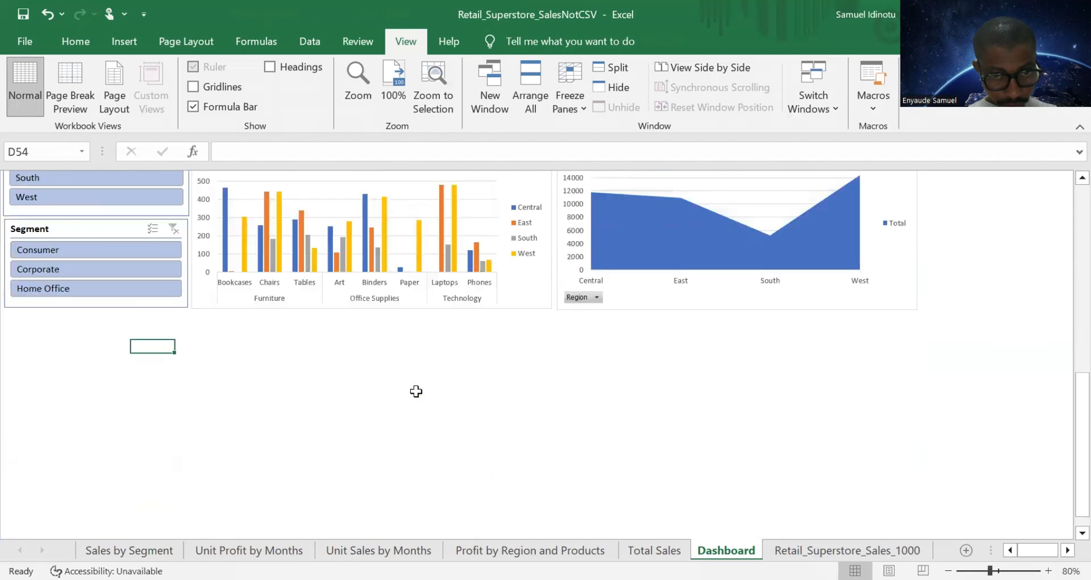
scroll(417, 390, "up", 13)
scroll(416, 393, "up", 6)
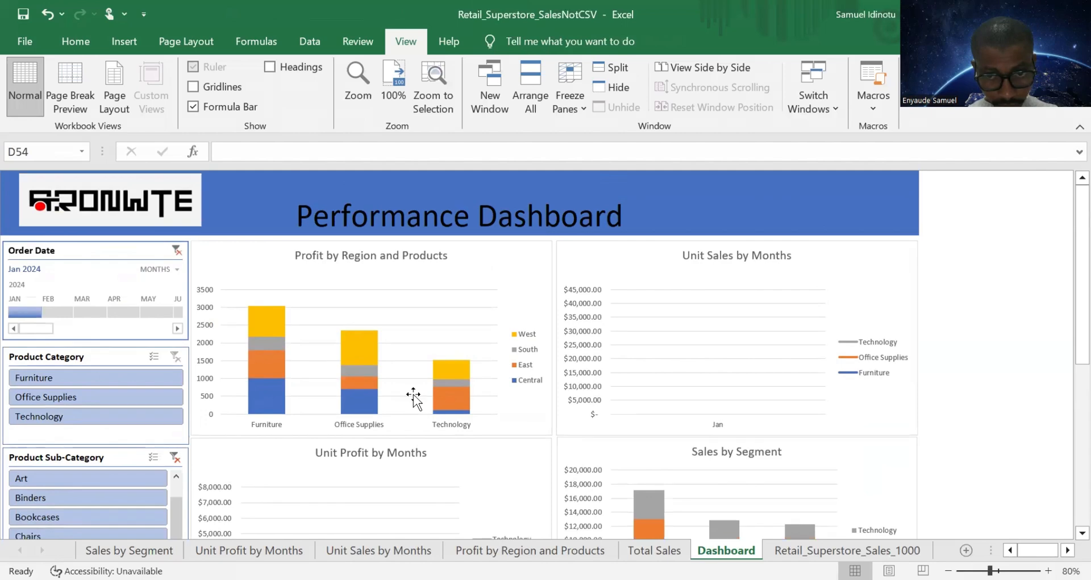
scroll(413, 396, "down", 10)
mouse_move(367, 402)
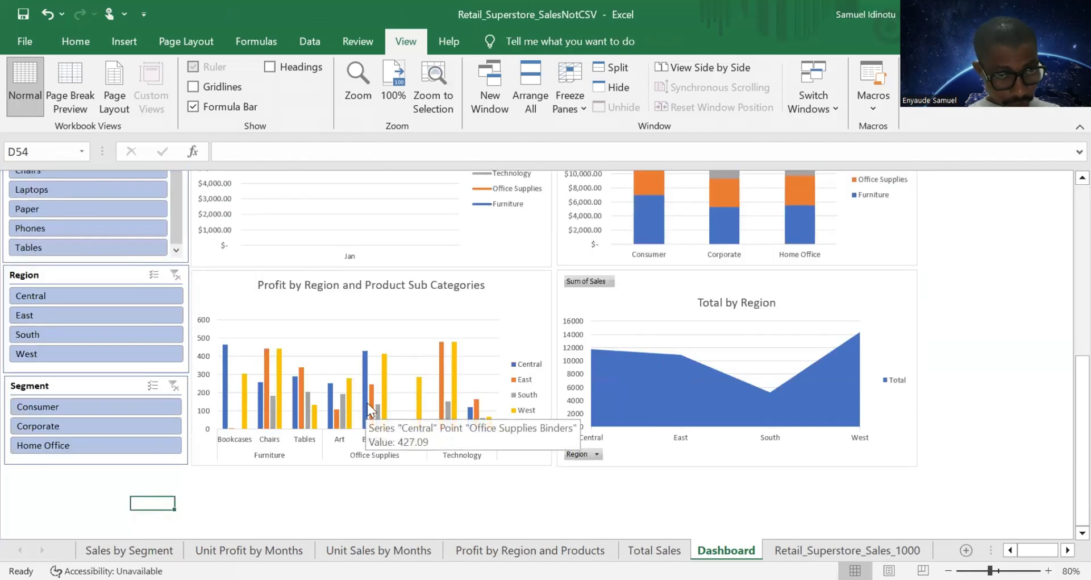
scroll(370, 402, "up", 8)
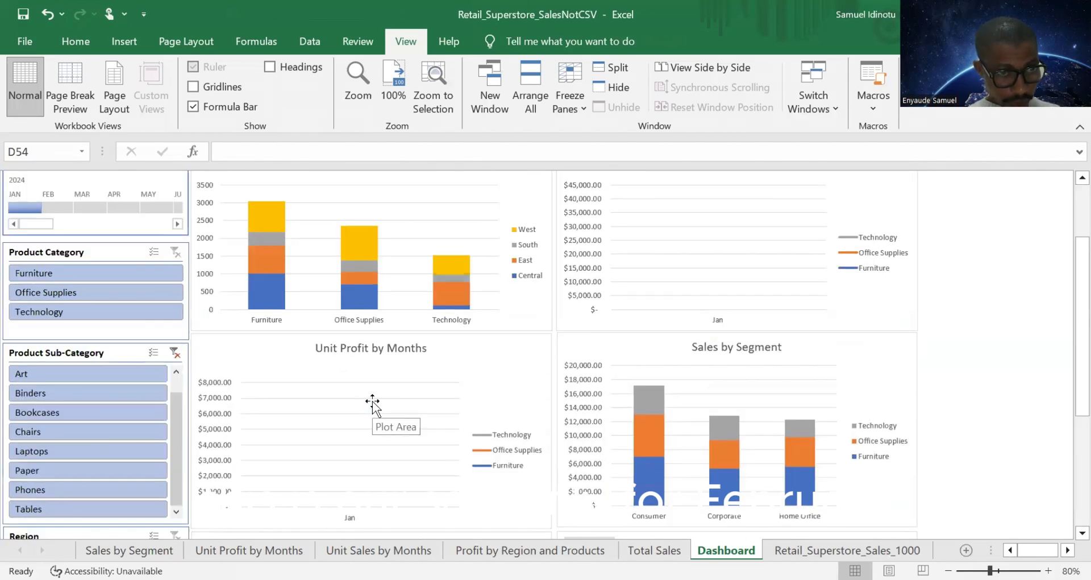
scroll(372, 403, "up", 3)
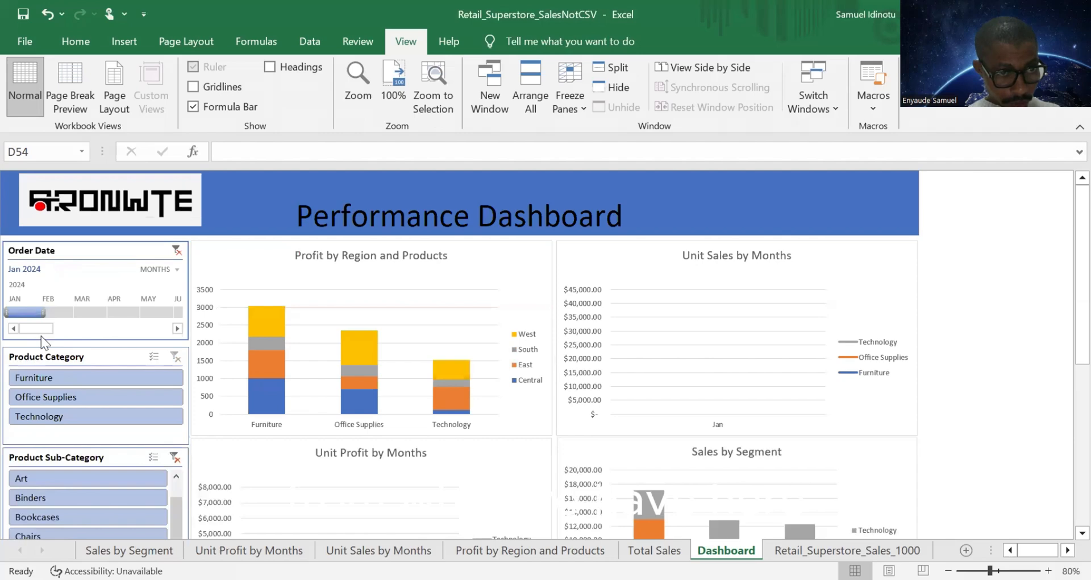
Step: Filter the Order Date timeline to February 2024 and check the dashboard charts
left_click(39, 333)
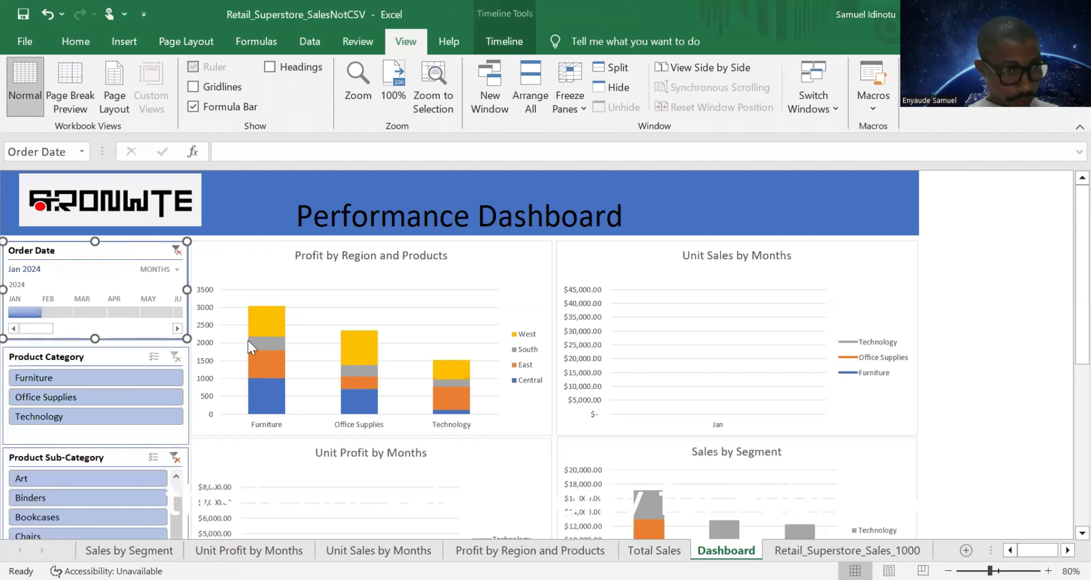
left_click(58, 312)
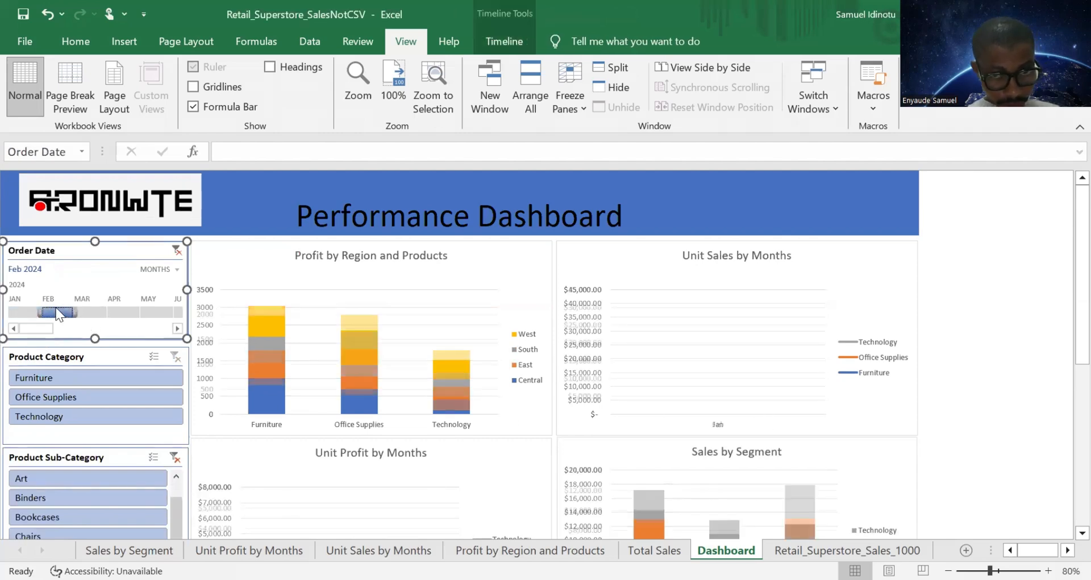
scroll(431, 310, "down", 12)
scroll(429, 317, "up", 6)
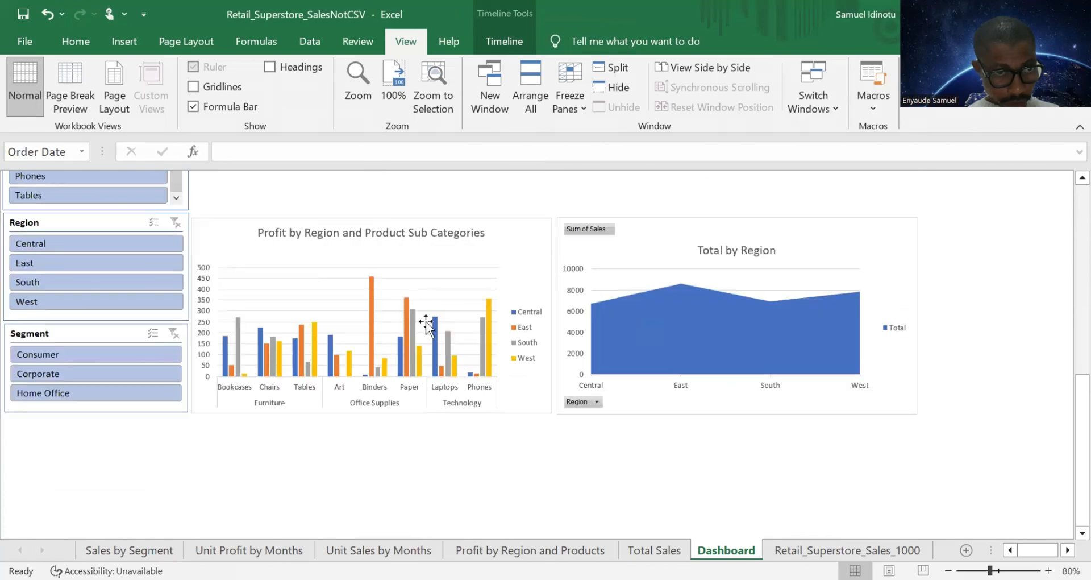
scroll(428, 316, "up", 4)
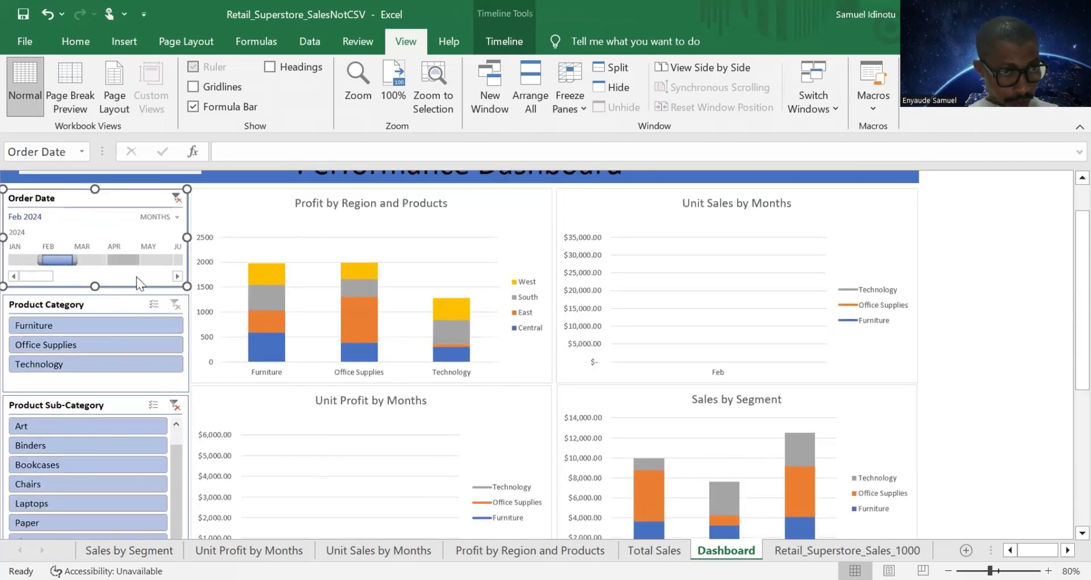
Step: Switch the Order Date timeline through January and February to March 2024 and check the charts for March
left_click(21, 259)
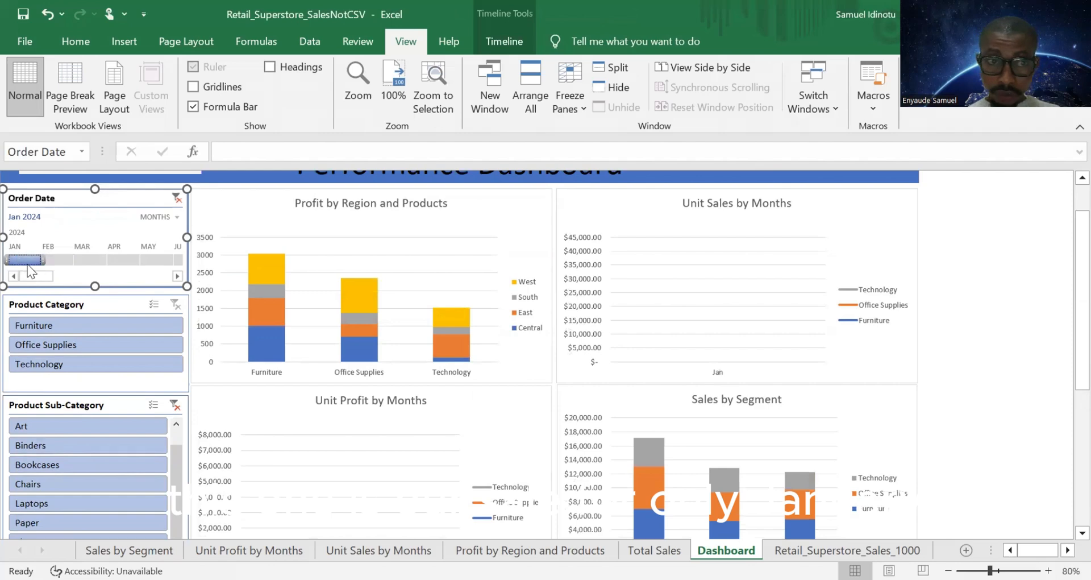
left_click(57, 259)
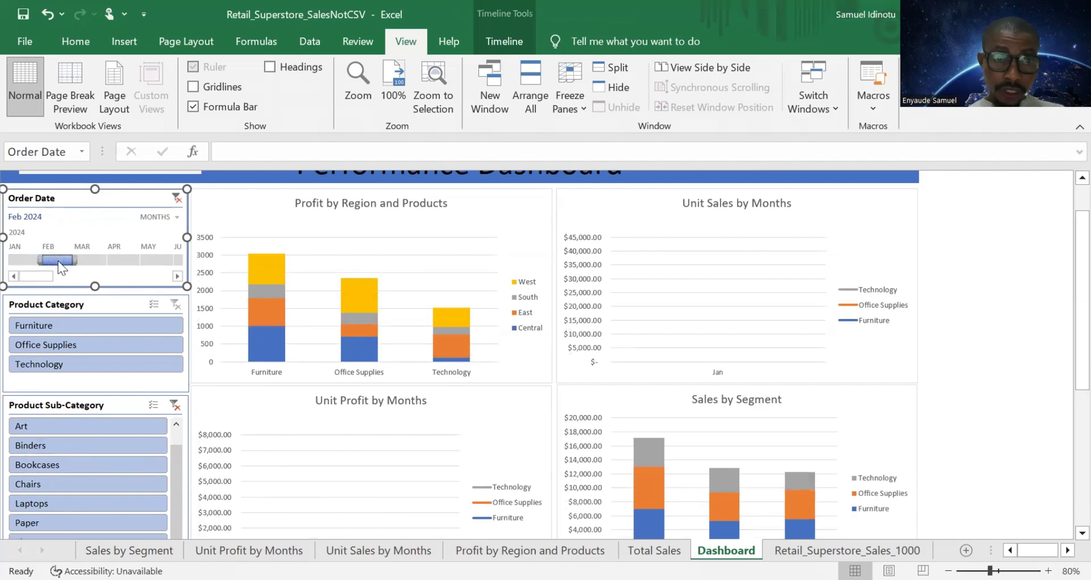
left_click(95, 261)
scroll(449, 341, "down", 12)
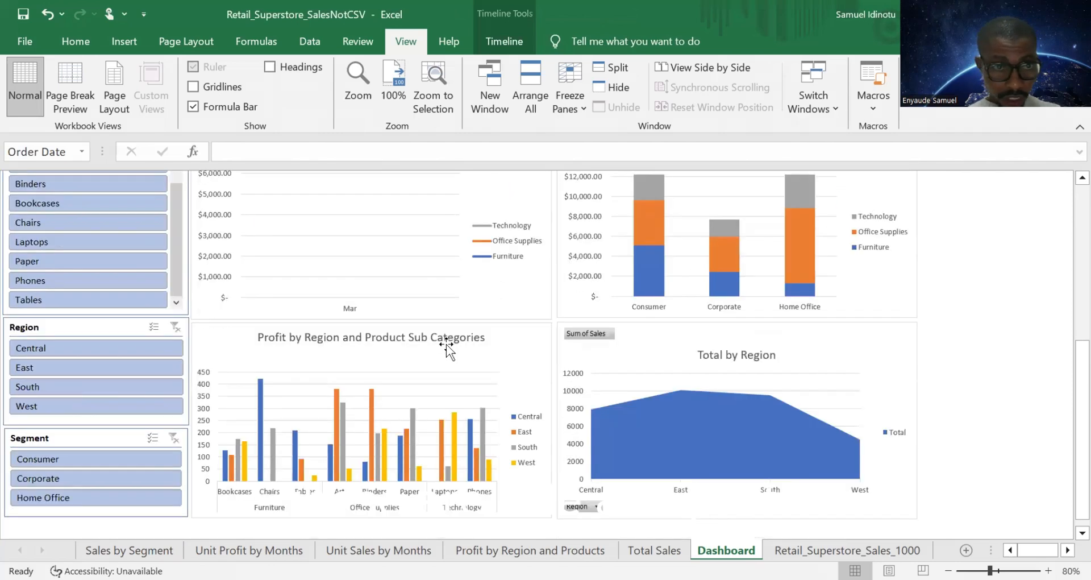
scroll(446, 344, "up", 10)
scroll(447, 345, "up", 2)
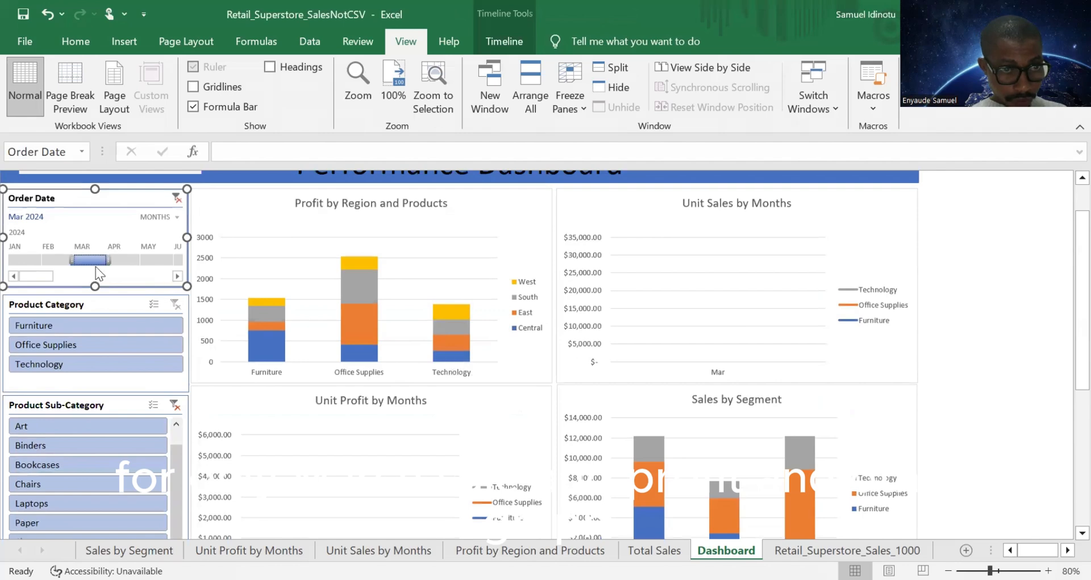
Step: Filter the Order Date timeline to April 2024 and check the monthly, segment and region charts
left_click(121, 259)
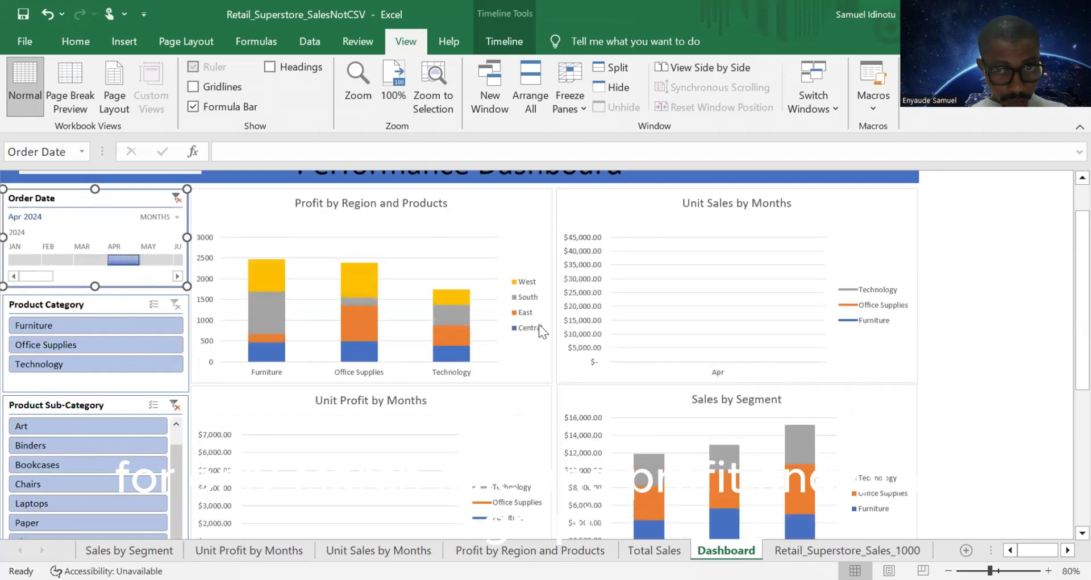
scroll(536, 335, "down", 5)
scroll(499, 409, "down", 7)
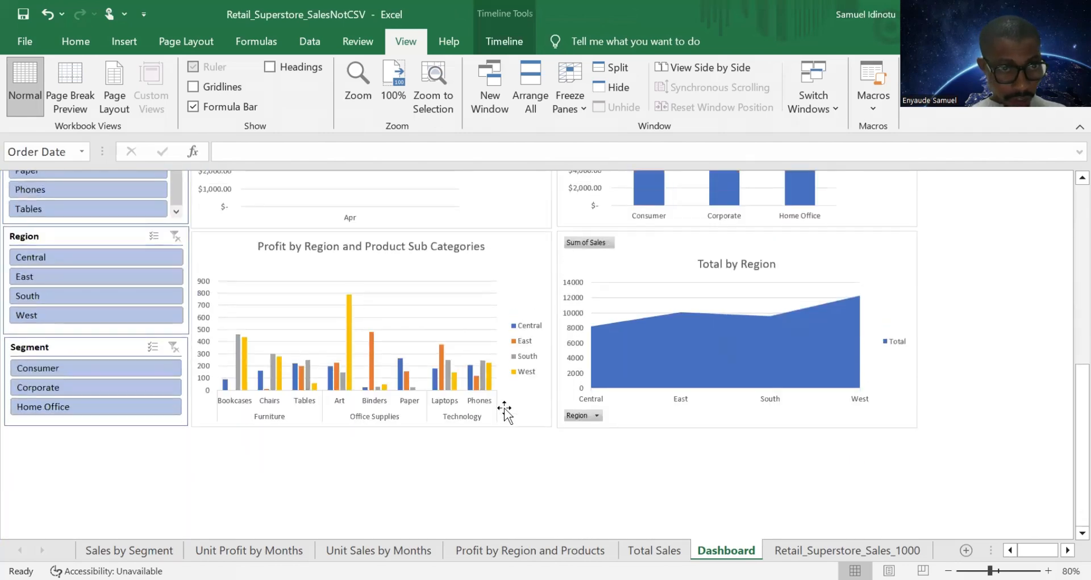
scroll(504, 410, "up", 7)
scroll(179, 329, "up", 6)
Step: Filter the Order Date timeline to May 2024 and look over the charts and the category, region and segment slicers
left_click(153, 260)
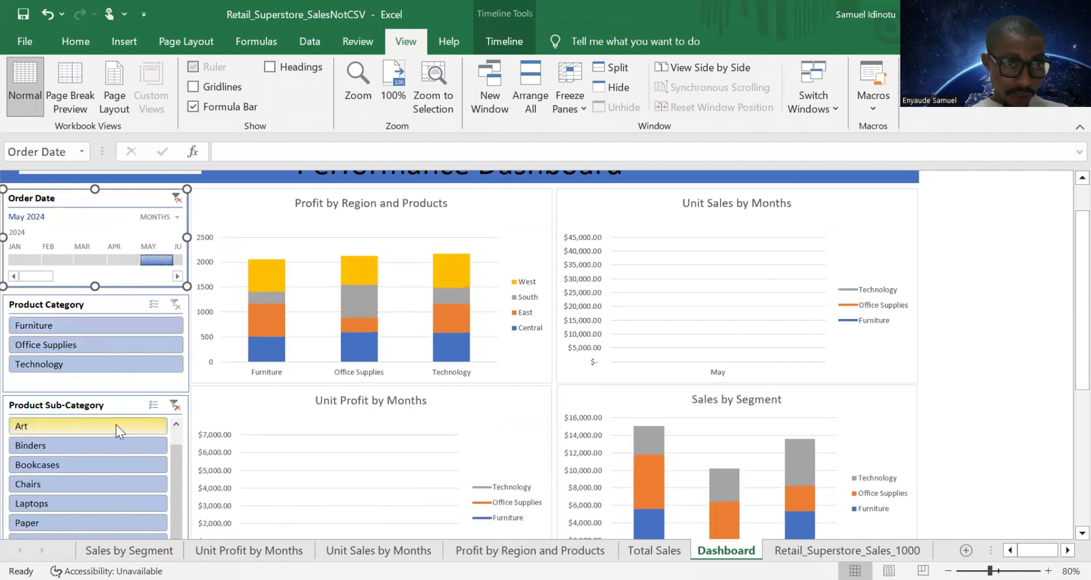
scroll(116, 425, "down", 4)
scroll(111, 415, "up", 2)
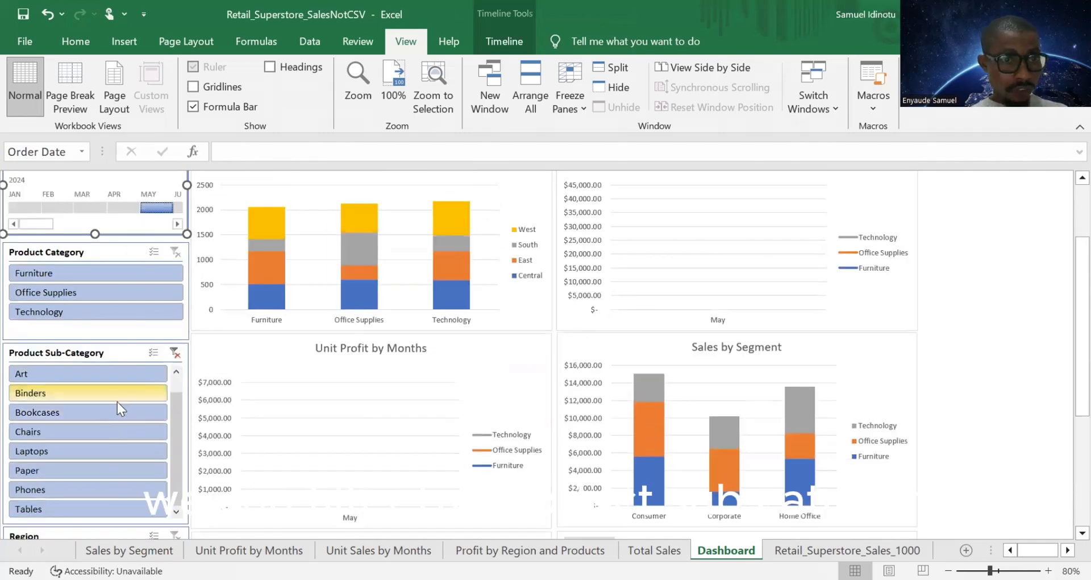
scroll(120, 393, "down", 4)
scroll(92, 403, "down", 2)
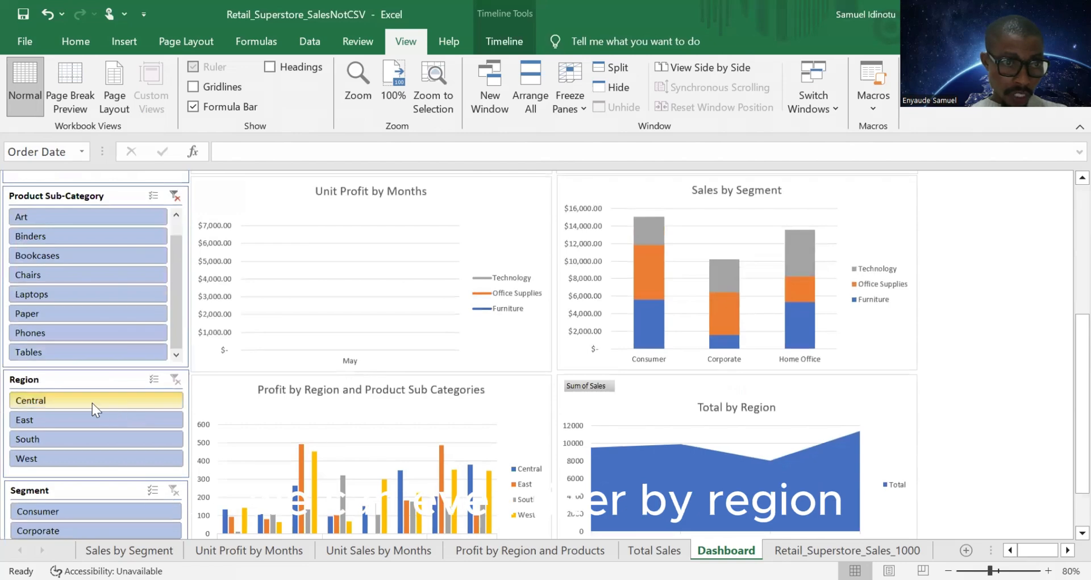
scroll(97, 376, "up", 8)
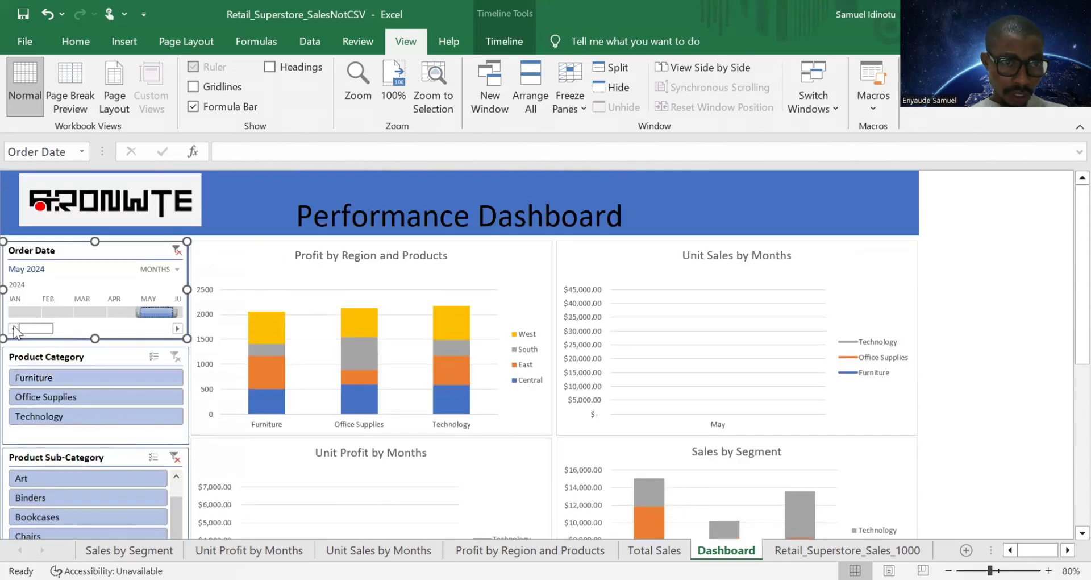
scroll(40, 392, "down", 8)
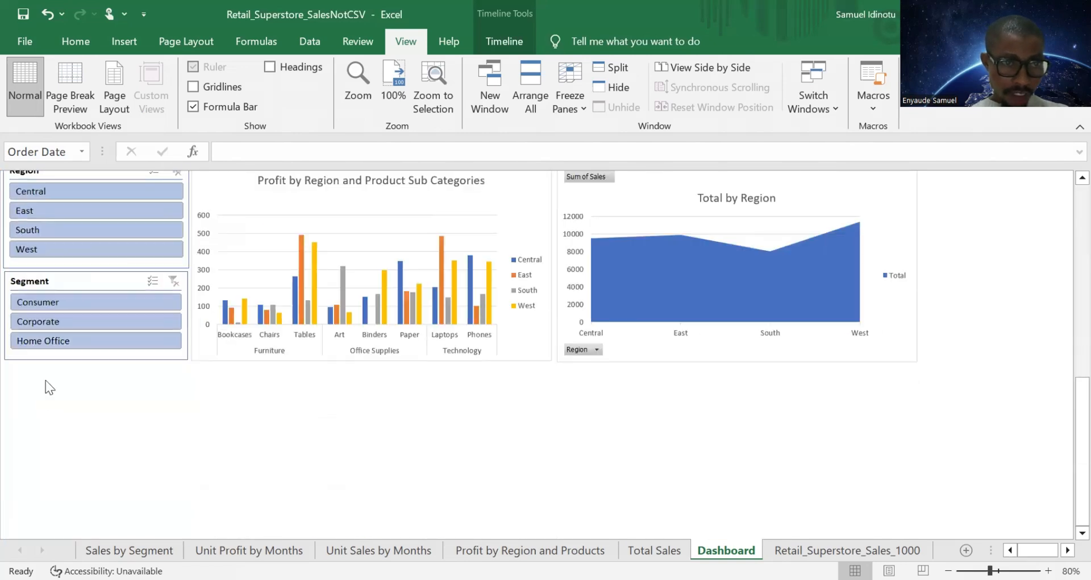
Step: Extend the Order Date timeline selection to January through June 2024 and check that every chart covers the full period
scroll(40, 363, "up", 8)
left_click_drag(15, 258, 106, 260)
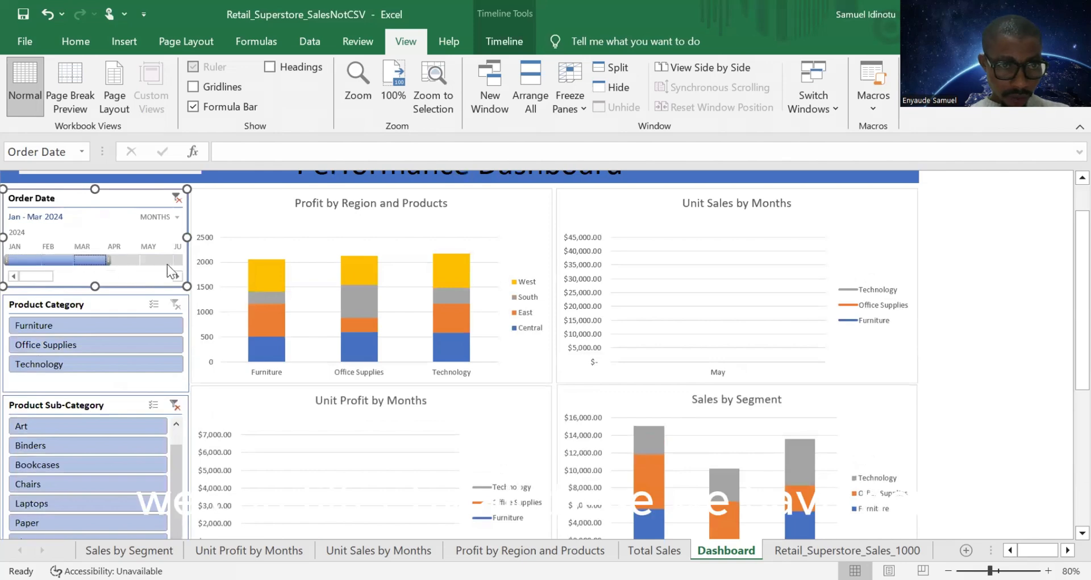
scroll(26, 378, "down", 8)
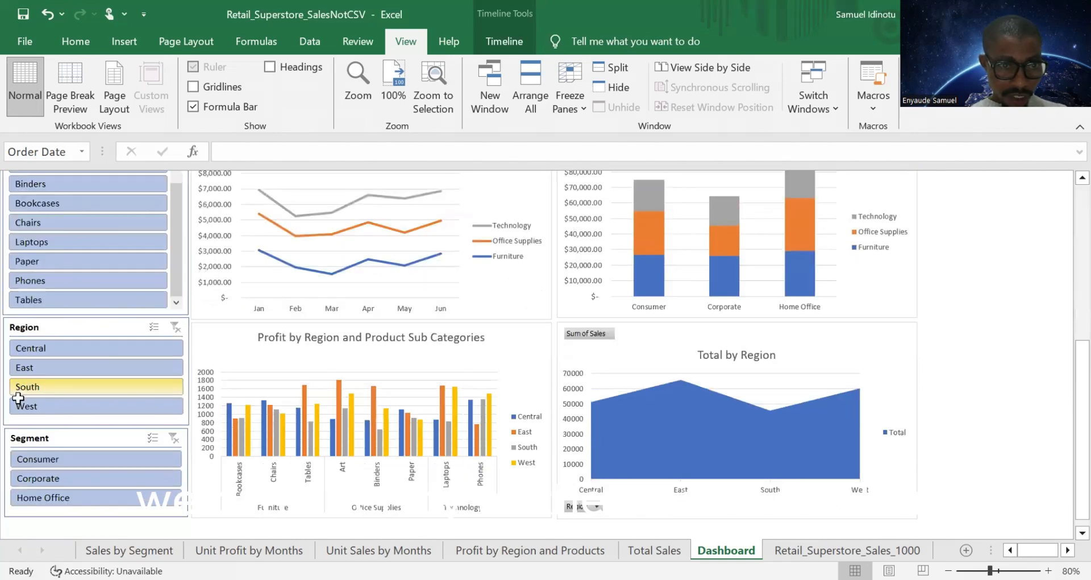
scroll(18, 397, "down", 5)
scroll(32, 397, "up", 12)
scroll(45, 395, "down", 7)
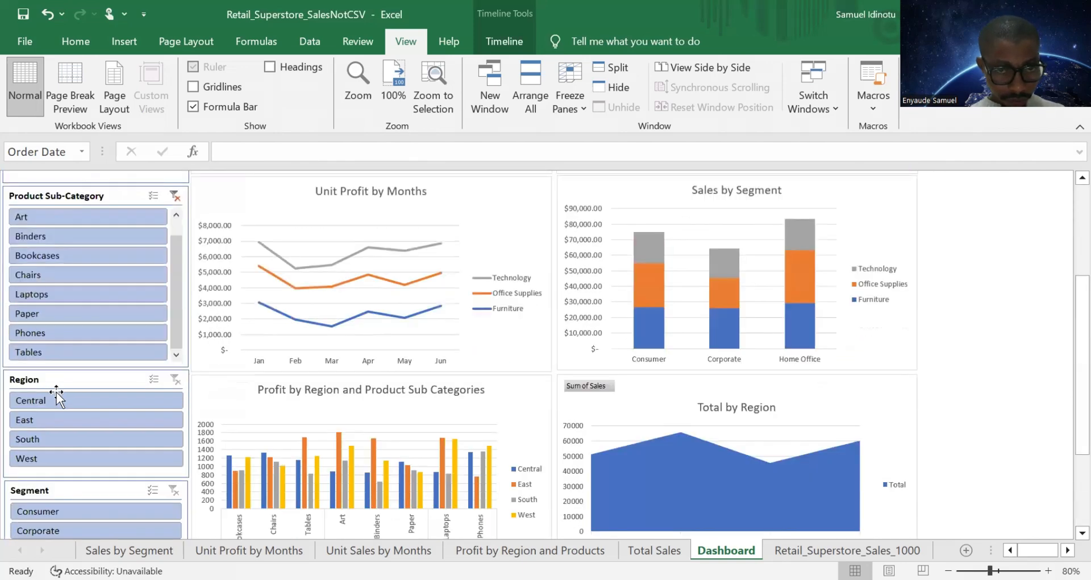
scroll(57, 396, "down", 4)
scroll(105, 390, "up", 9)
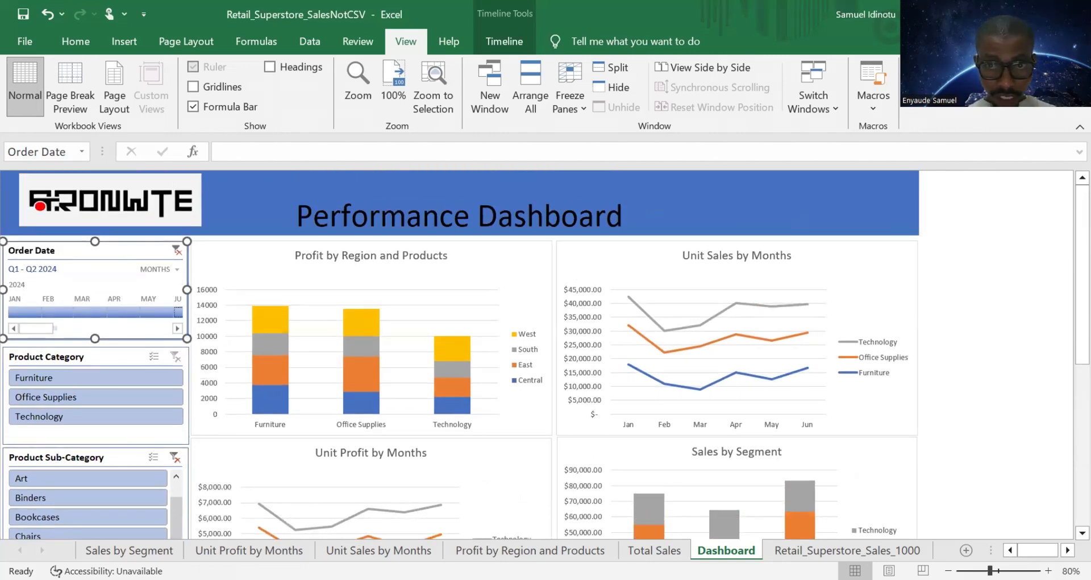
Step: Review the finished dashboard's profit, unit sales, segment, sub-category and regional total charts together with the slicers
scroll(392, 375, "down", 8)
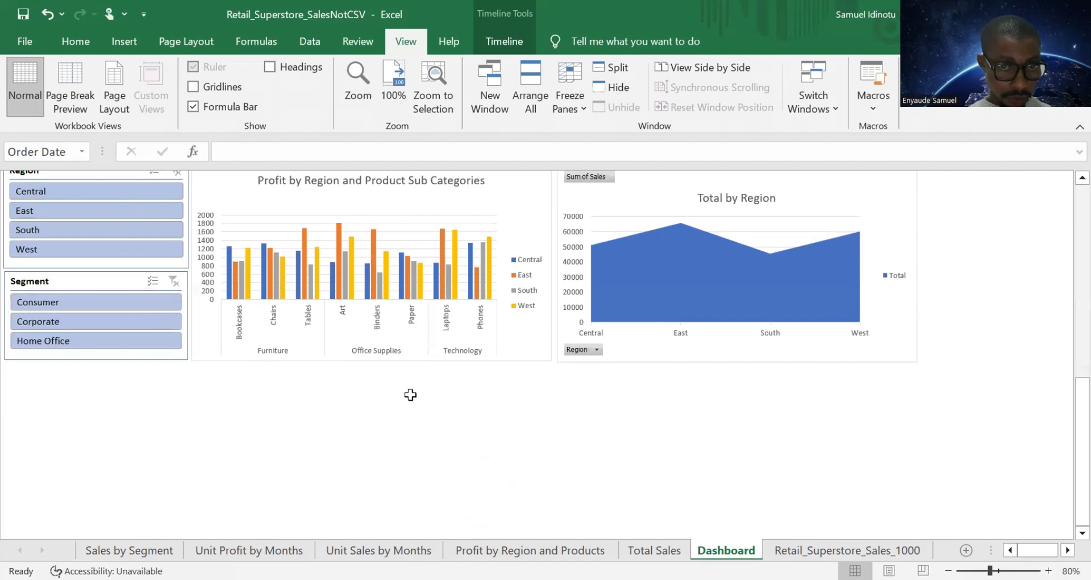
scroll(408, 389, "up", 8)
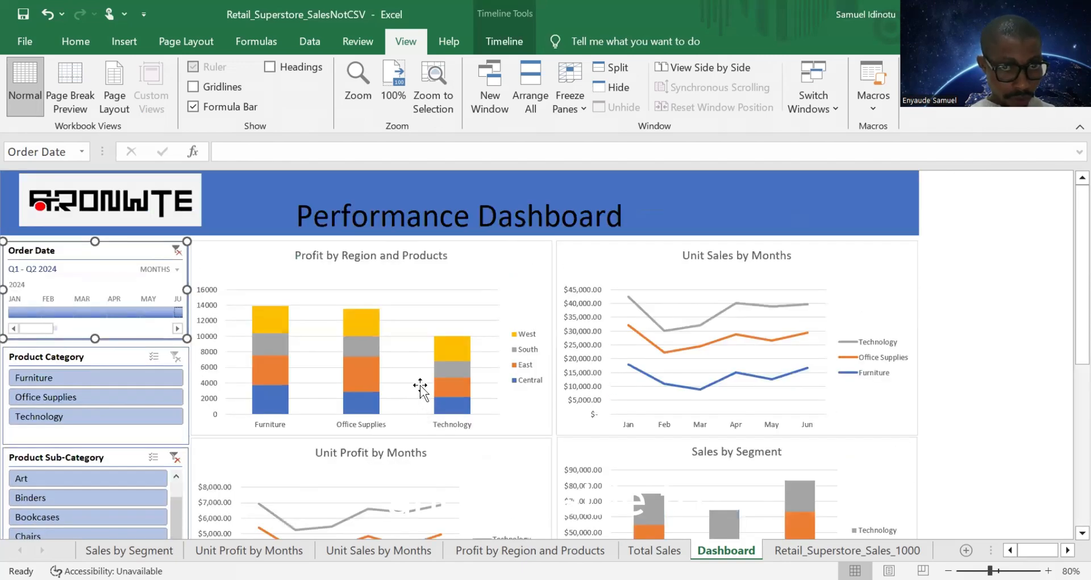
scroll(411, 384, "down", 1)
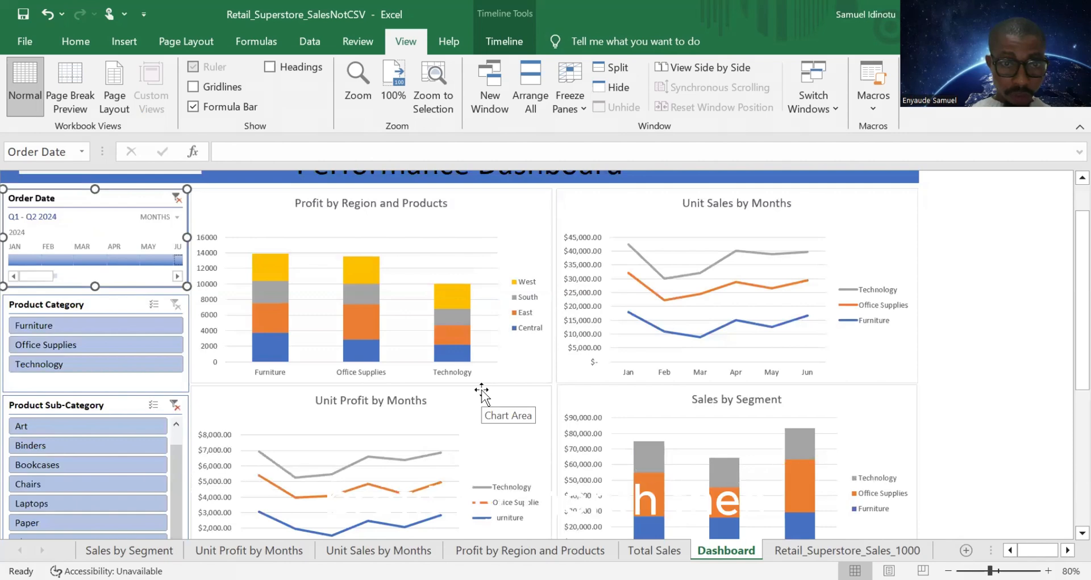
scroll(758, 350, "down", 2)
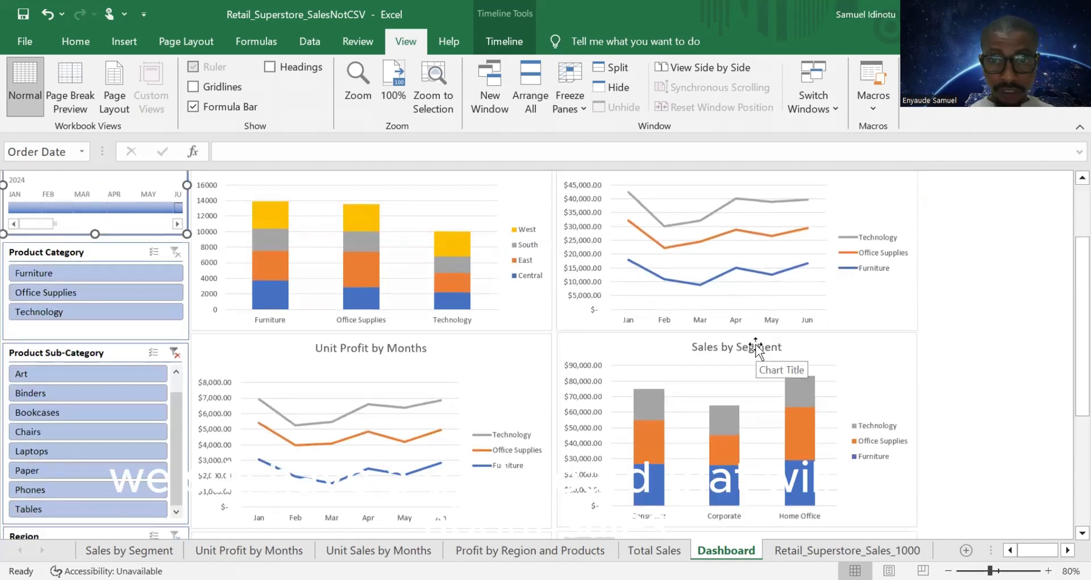
scroll(756, 349, "down", 6)
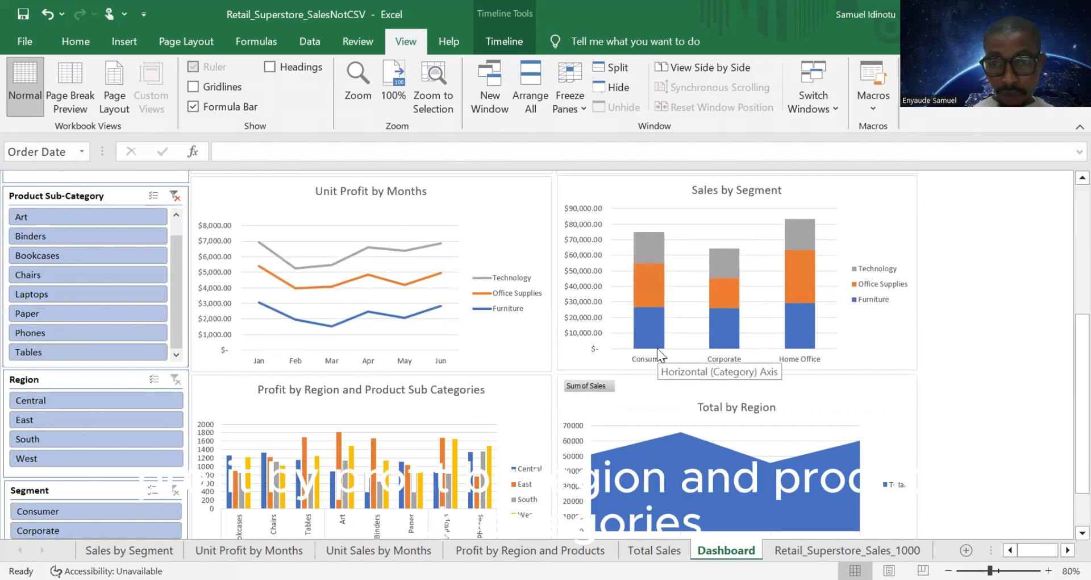
scroll(398, 375, "down", 4)
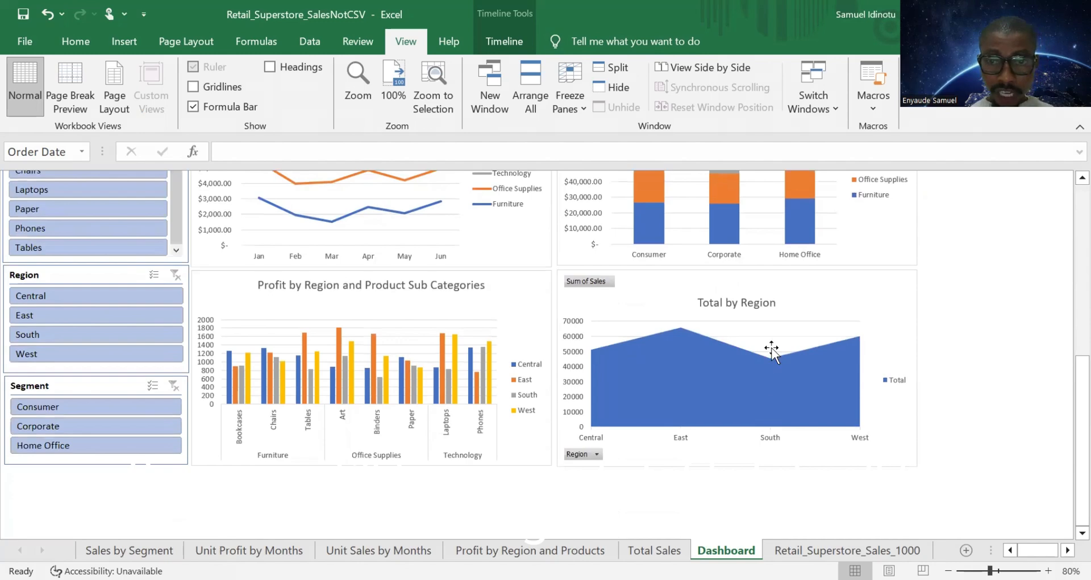
scroll(780, 388, "up", 11)
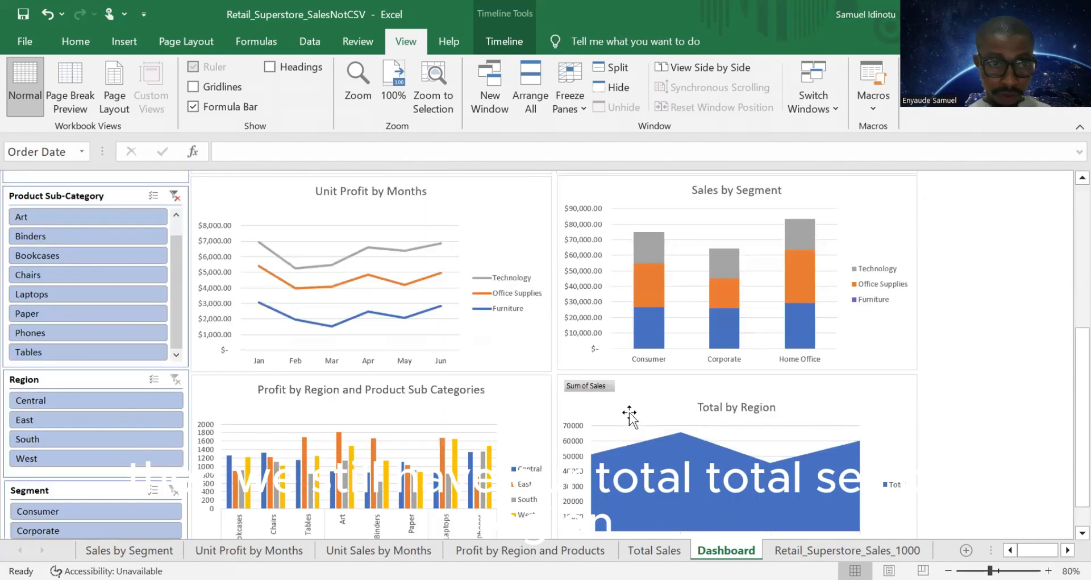
scroll(599, 376, "down", 5)
scroll(604, 378, "up", 8)
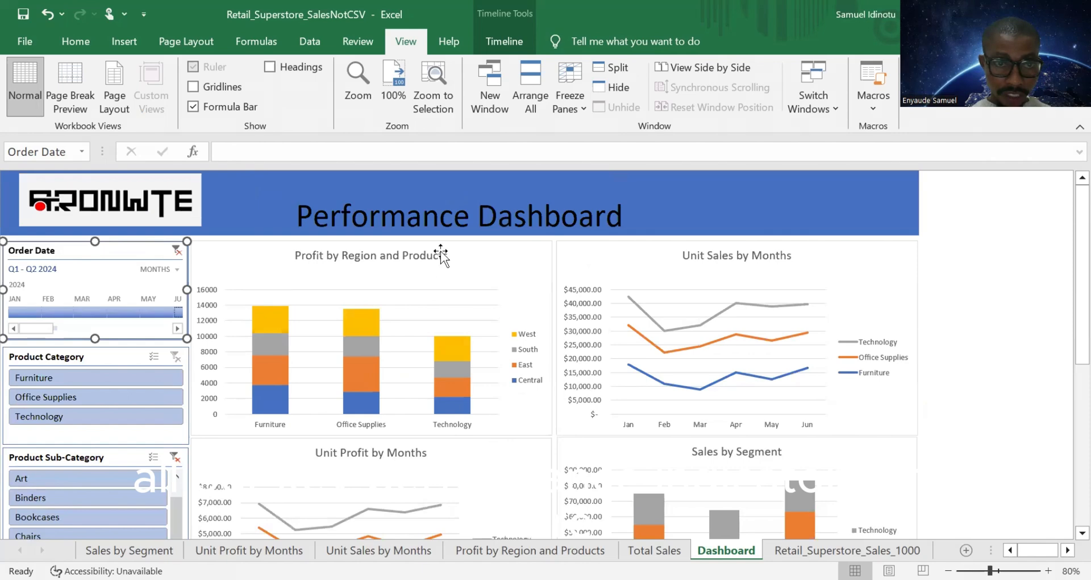
scroll(289, 314, "down", 10)
scroll(279, 349, "up", 8)
scroll(278, 355, "down", 4)
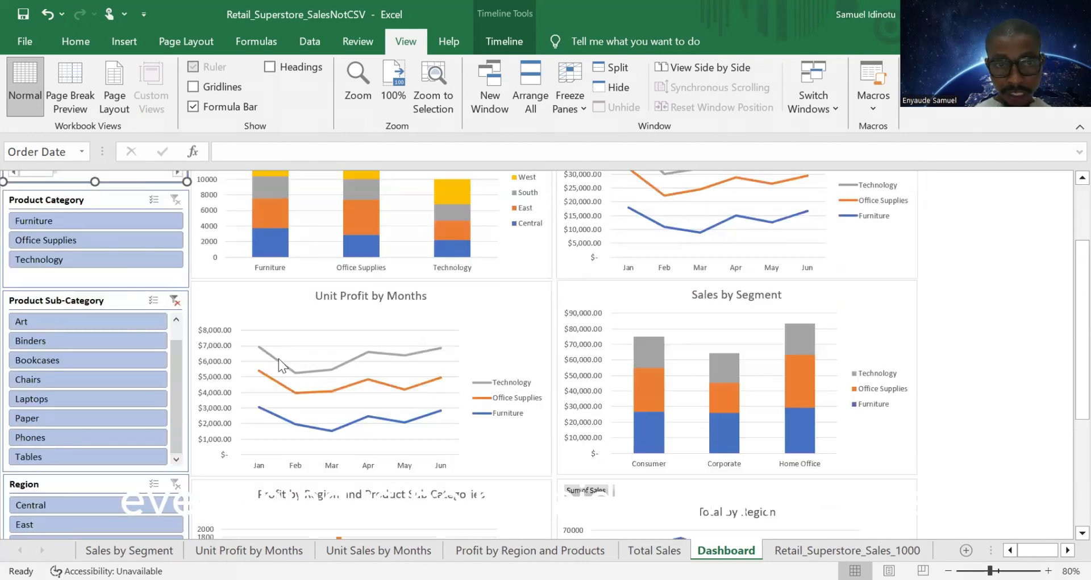
scroll(278, 363, "down", 4)
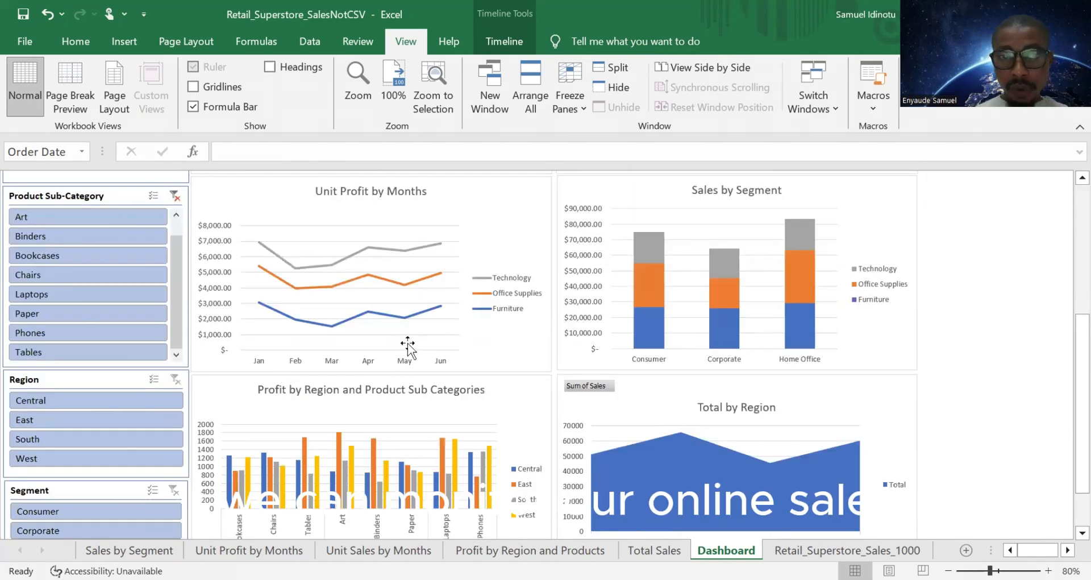
scroll(407, 343, "up", 10)
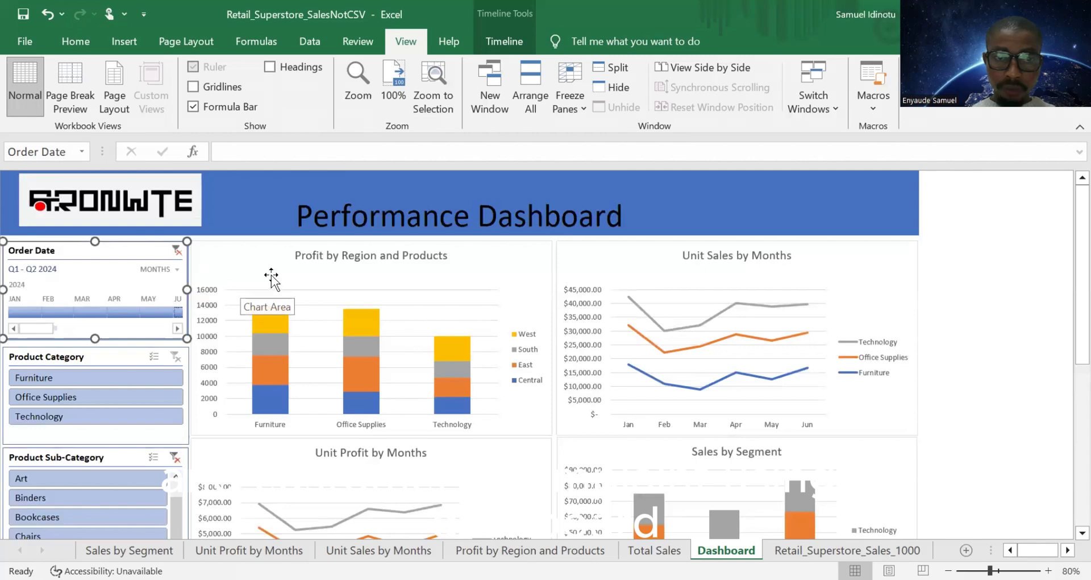
scroll(446, 287, "down", 10)
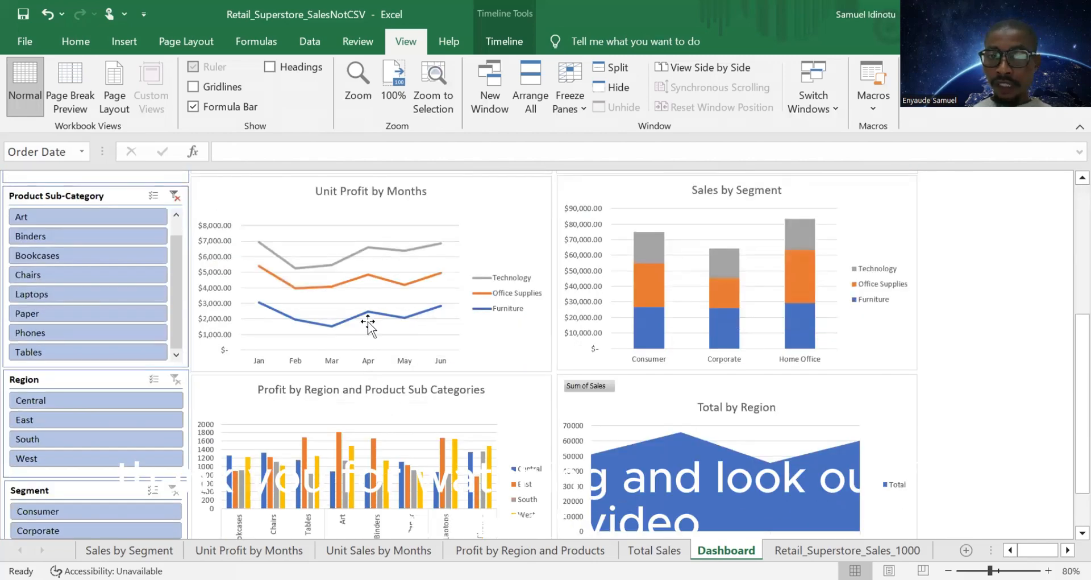
scroll(368, 324, "up", 10)
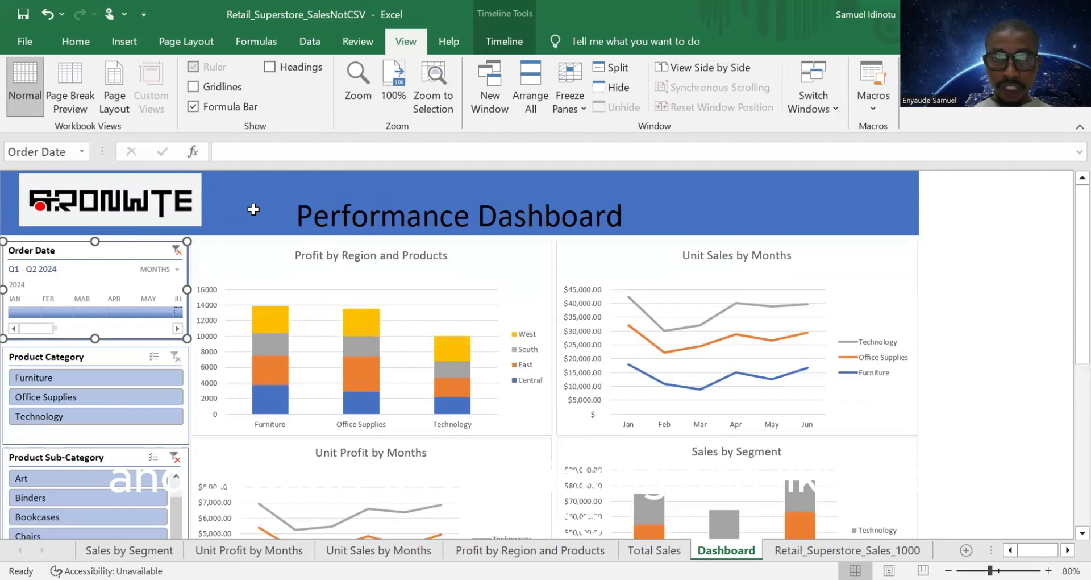